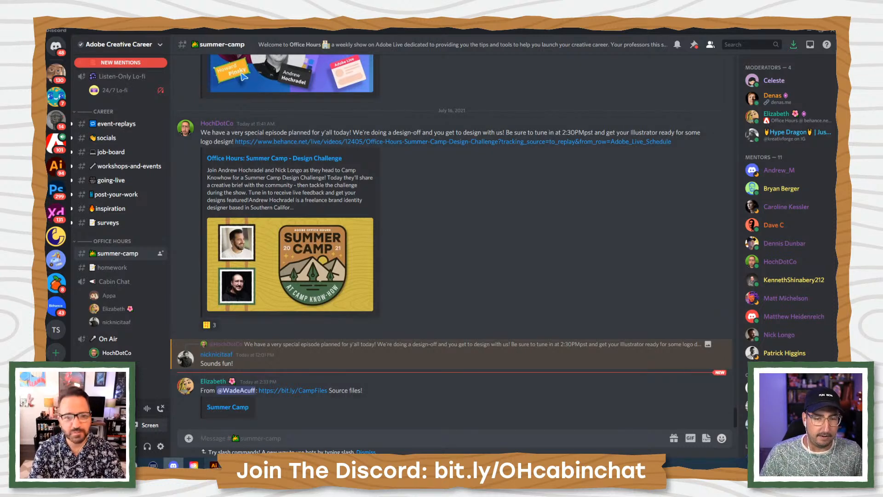
# Switch to Illustrator and add the designer's first name as a text object beside the upper edge of the left document's badge
pyautogui.click(215, 466)
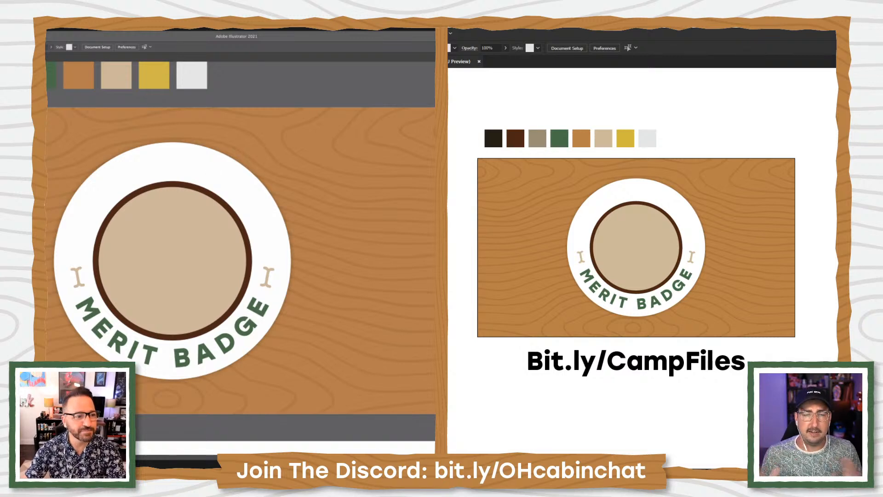
pyautogui.press('super+Tab')
pyautogui.press('t')
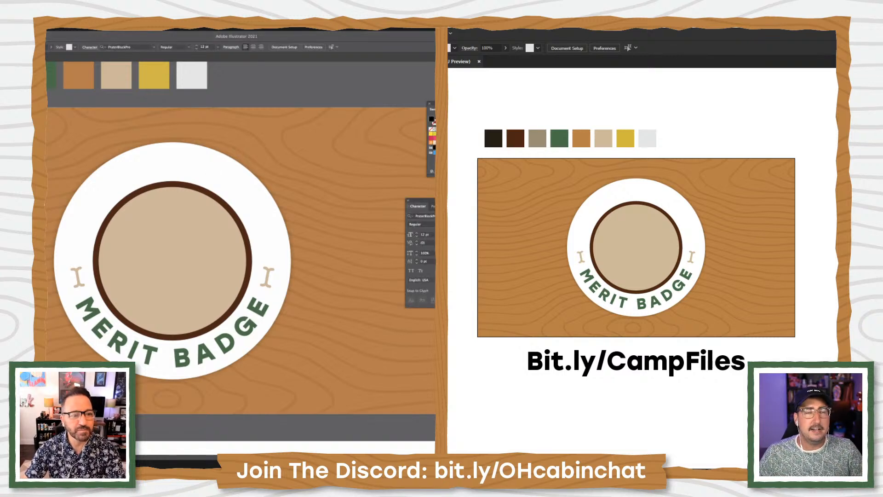
pyautogui.click(19, 153)
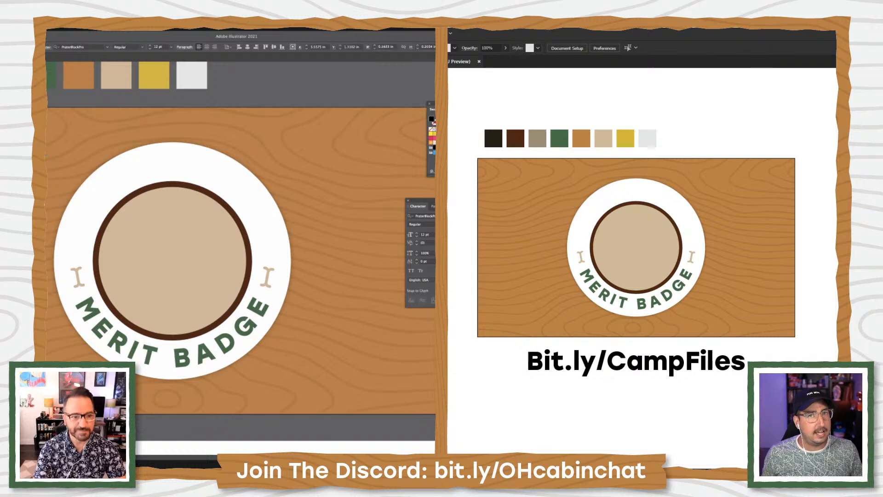
pyautogui.press('Escape')
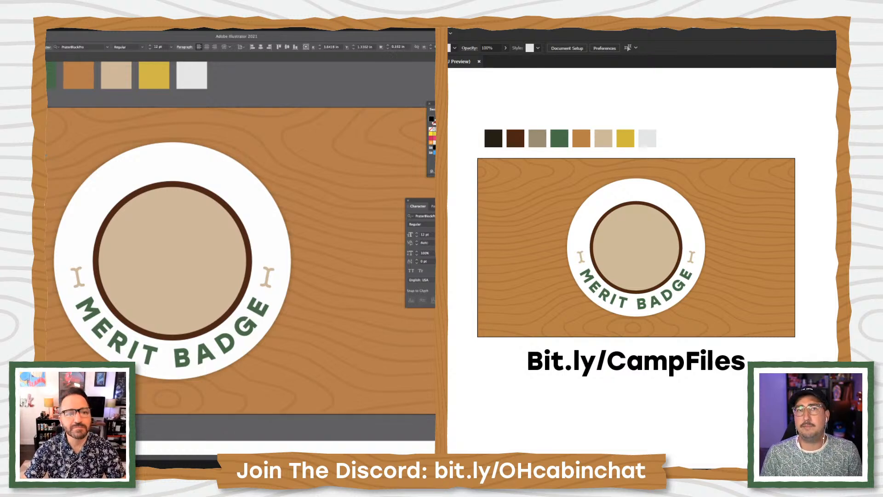
# Enlarge the name text, move it below the badge's lower-right edge, and deselect it
pyautogui.moveTo(31, 155); pyautogui.dragTo(110, 204)
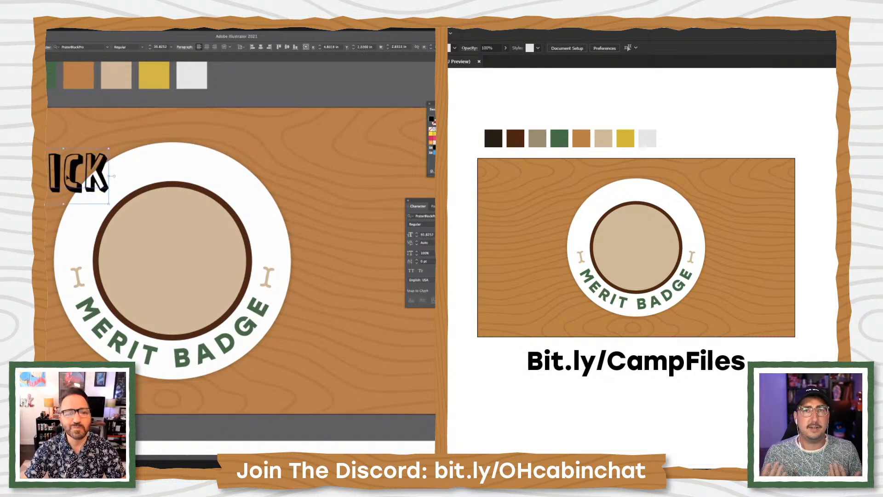
pyautogui.moveTo(74, 177); pyautogui.dragTo(301, 388)
pyautogui.click(411, 88)
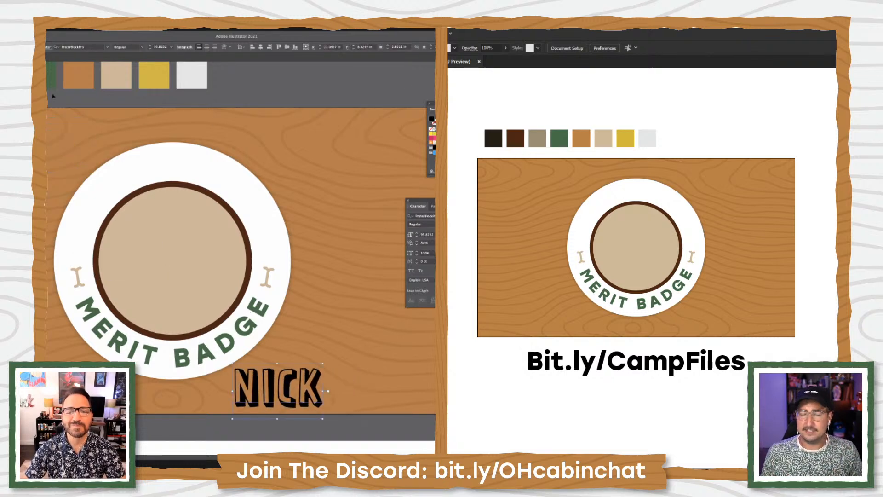
pyautogui.press('super+shift+a')
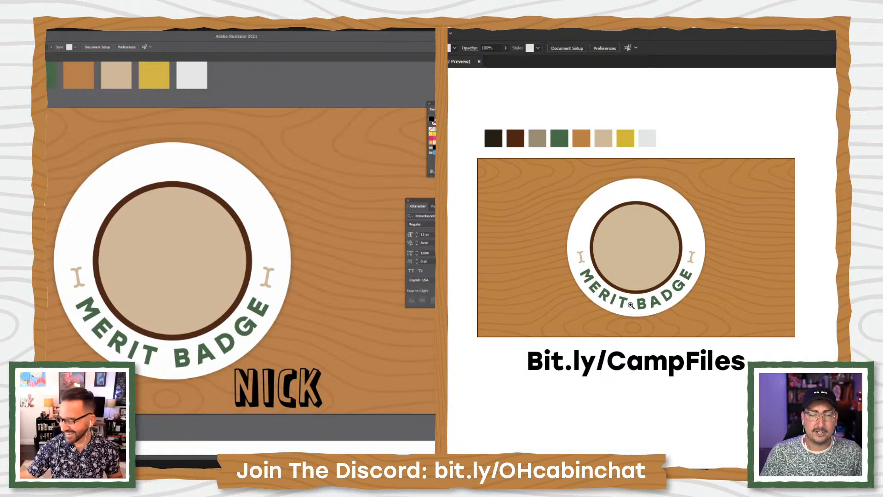
# Select the curved MERIT BADGE text on the right document's badge and examine its centre bracket on the path up close
pyautogui.click(638, 273)
pyautogui.click(668, 261)
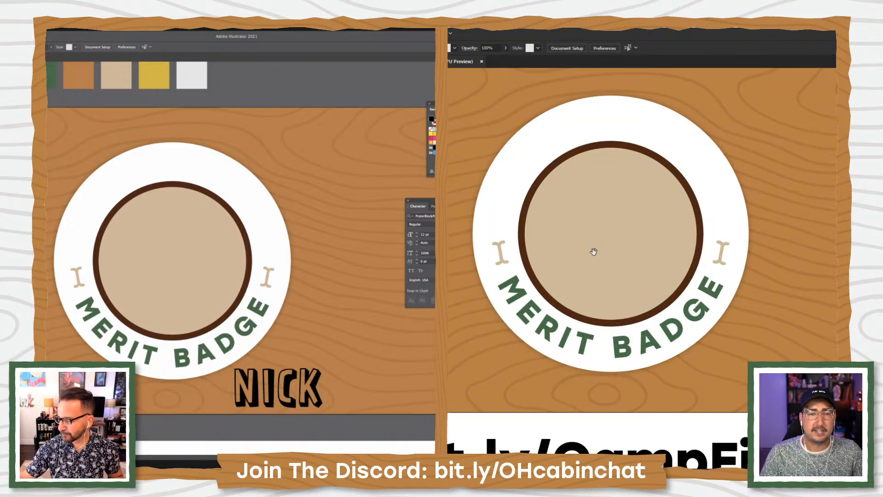
pyautogui.moveTo(593, 252); pyautogui.dragTo(613, 275)
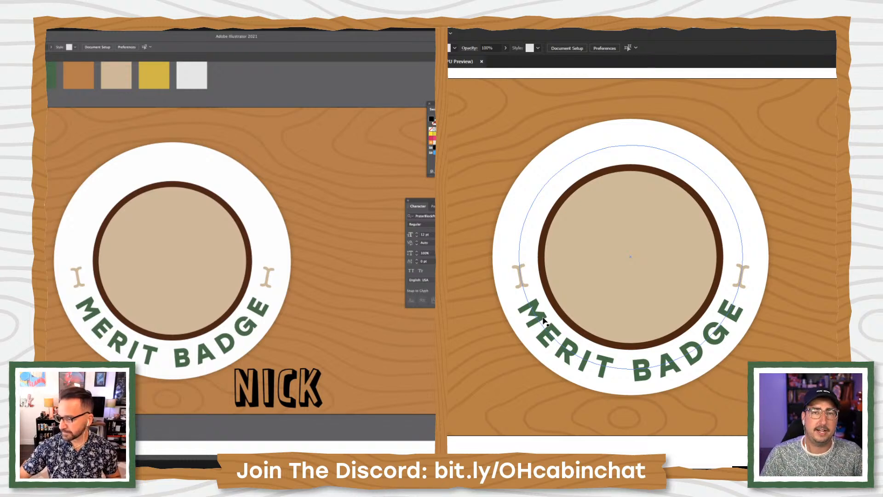
pyautogui.click(571, 316)
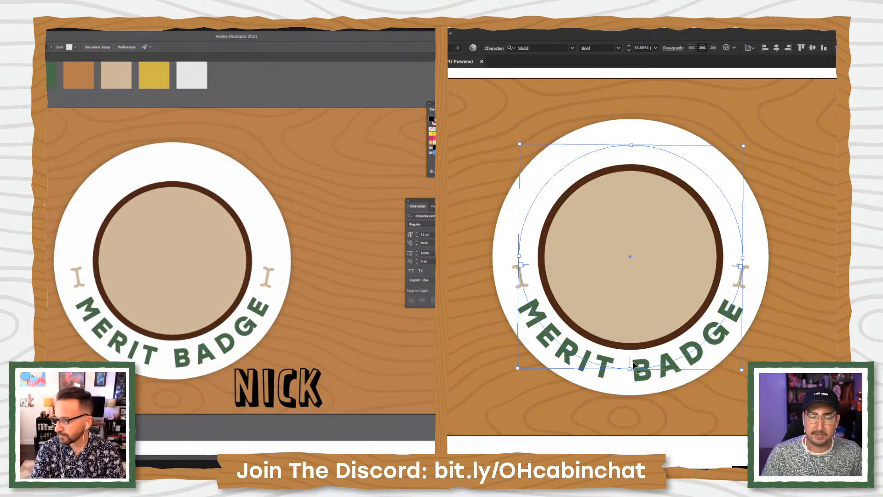
pyautogui.press('z')
pyautogui.moveTo(615, 352); pyautogui.dragTo(653, 381)
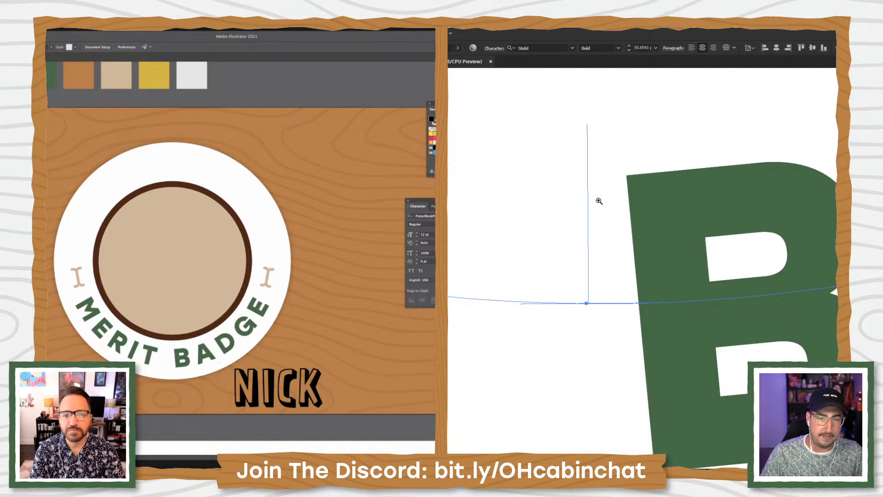
pyautogui.keyDown('alt'); pyautogui.click(673, 284); pyautogui.keyUp('alt')
pyautogui.keyDown('alt'); pyautogui.click(673, 283); pyautogui.keyUp('alt')
pyautogui.keyDown('alt'); pyautogui.click(672, 283); pyautogui.keyUp('alt')
pyautogui.keyDown('alt'); pyautogui.click(672, 282); pyautogui.keyUp('alt')
pyautogui.keyDown('alt'); pyautogui.click(657, 279); pyautogui.keyUp('alt')
pyautogui.keyDown('alt'); pyautogui.click(638, 271); pyautogui.keyUp('alt')
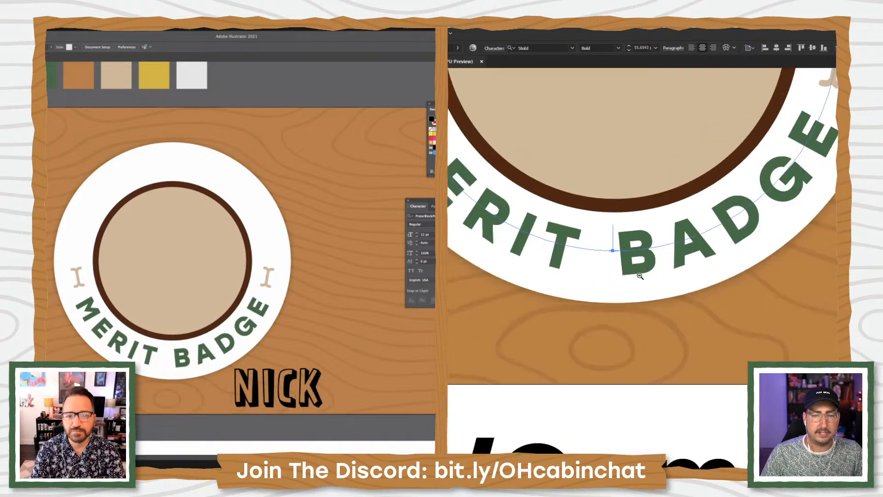
pyautogui.keyDown('alt'); pyautogui.click(637, 271); pyautogui.keyUp('alt')
pyautogui.keyDown('alt'); pyautogui.click(636, 272); pyautogui.keyUp('alt')
# Duplicate the right badge's curved MERIT BADGE text and slide the copy along its circular path to the top of the ring
pyautogui.moveTo(645, 248); pyautogui.dragTo(701, 251)
pyautogui.press('v')
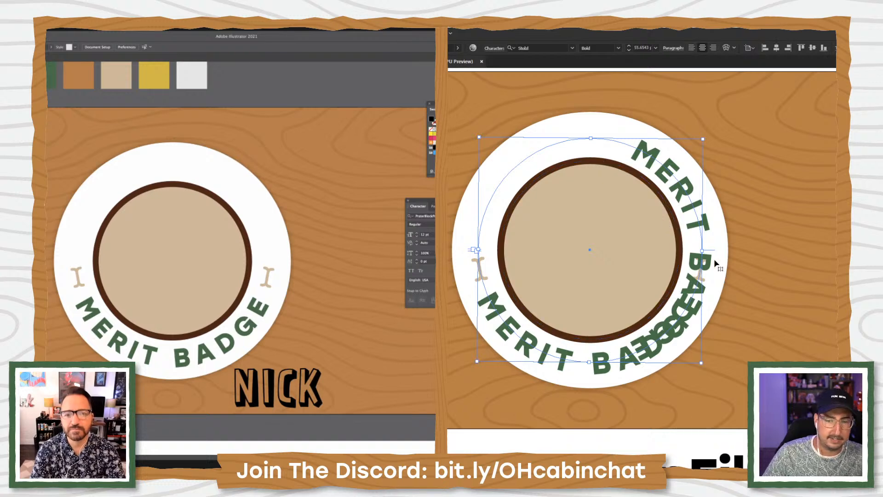
pyautogui.hotkey('ctrl', 'z')
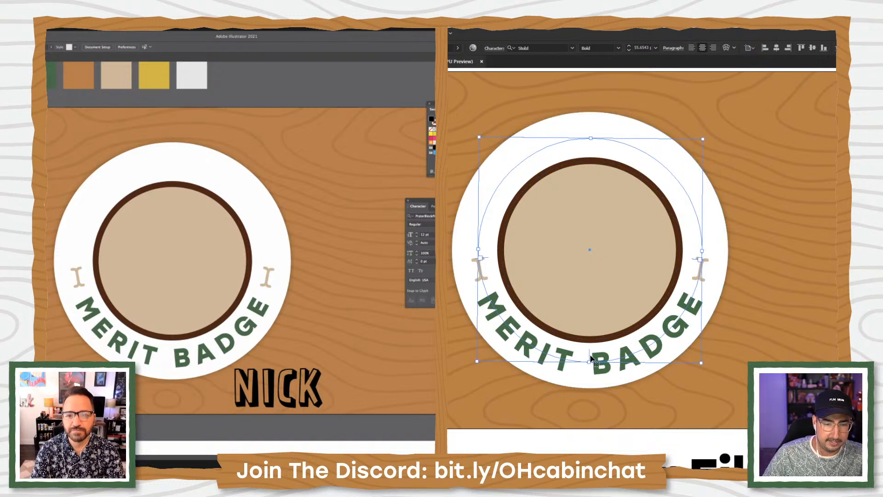
pyautogui.moveTo(589, 353); pyautogui.dragTo(590, 116)
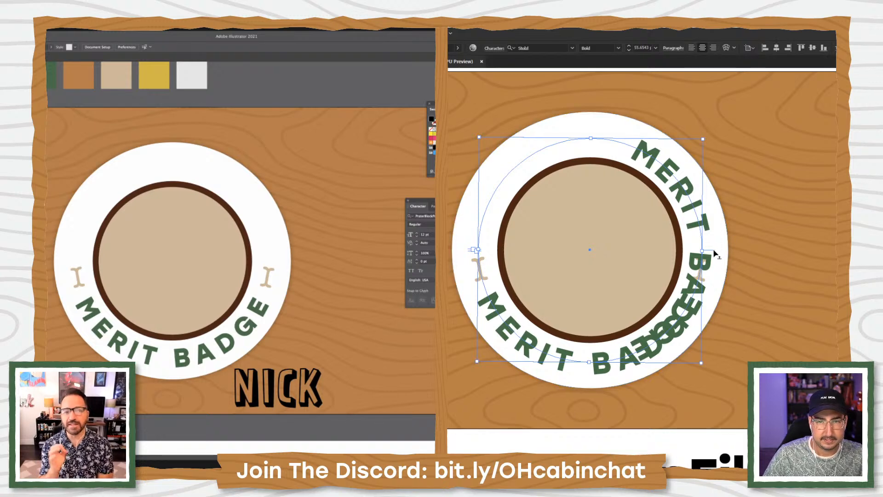
pyautogui.moveTo(714, 253); pyautogui.dragTo(597, 138)
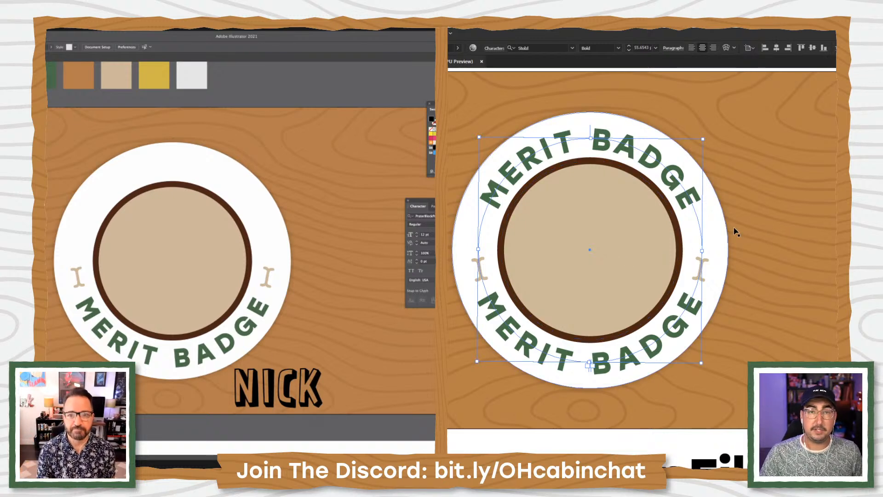
# Scale the right badge's upper MERIT BADGE text up slightly about the badge centre, to about 57 pt, and deselect it
pyautogui.press('r')
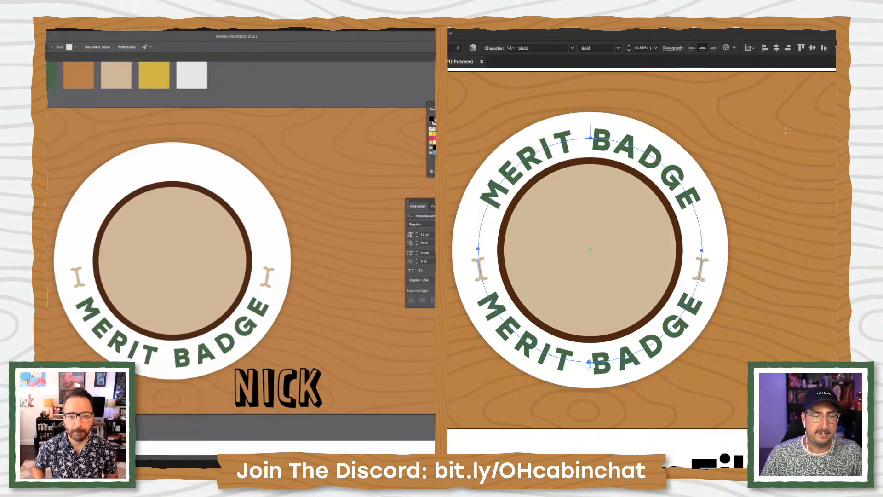
pyautogui.moveTo(785, 130); pyautogui.dragTo(789, 126)
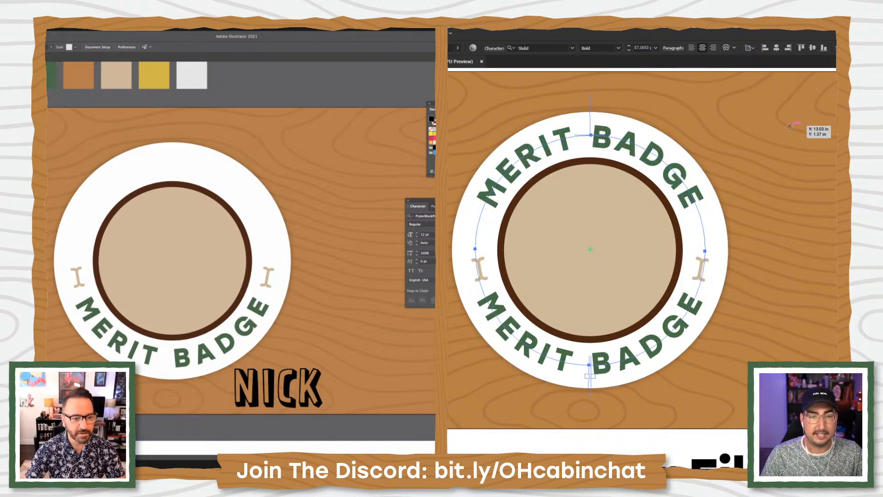
pyautogui.press('v')
pyautogui.click(789, 127)
# Copy the left badge's MERIT BADGE text to the ring's top, rotated 180°, and select all of the right badge's upper text
pyautogui.click(158, 357)
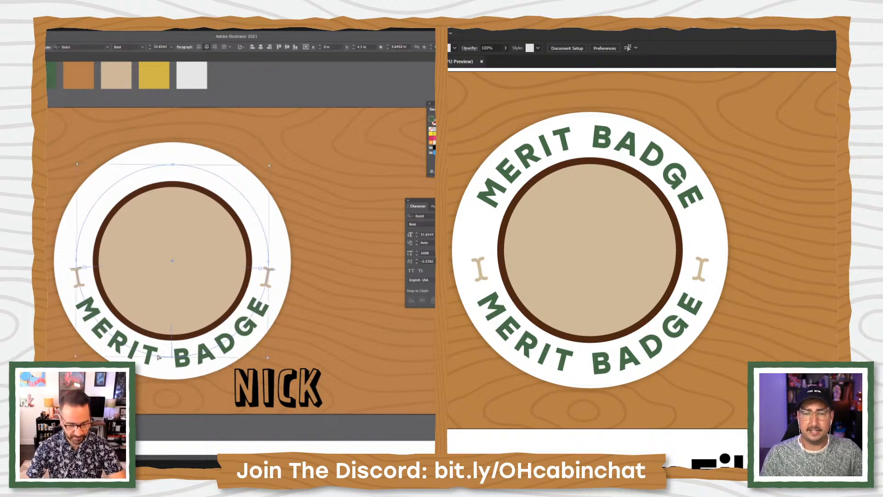
pyautogui.press('t')
pyautogui.click(615, 130)
pyautogui.hotkey('ctrl', 'a')
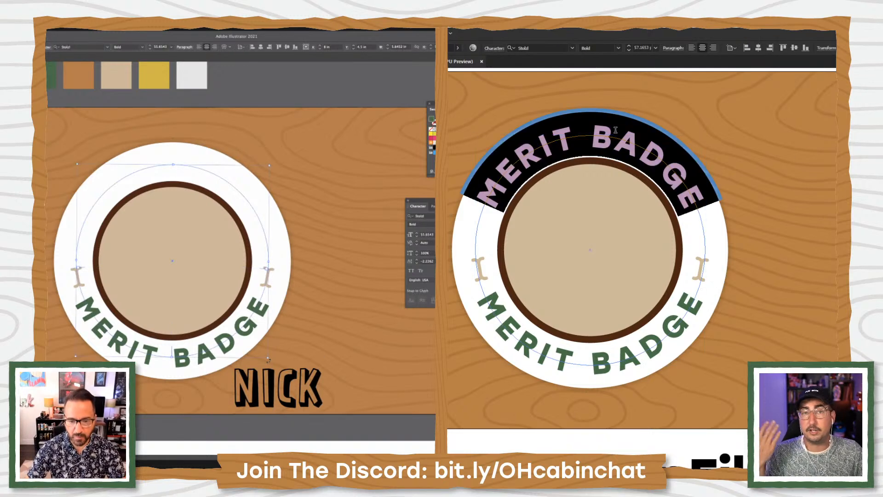
pyautogui.moveTo(268, 360); pyautogui.dragTo(120, 196)
pyautogui.press('a')
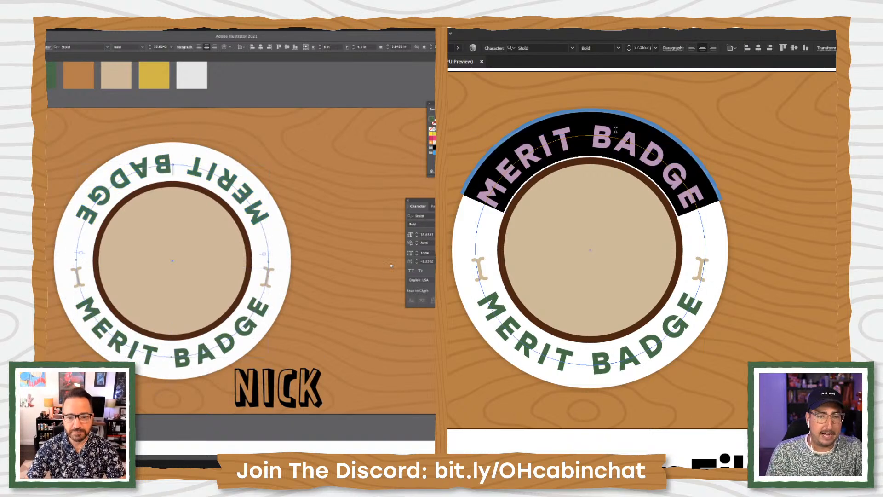
pyautogui.scroll(3, 391, 265)
# Replace the right badge's selected upper text with PATH FINDER in capitals
pyautogui.write('Path')
pyautogui.press('BackSpace')
pyautogui.press('BackSpace')
pyautogui.press('BackSpace')
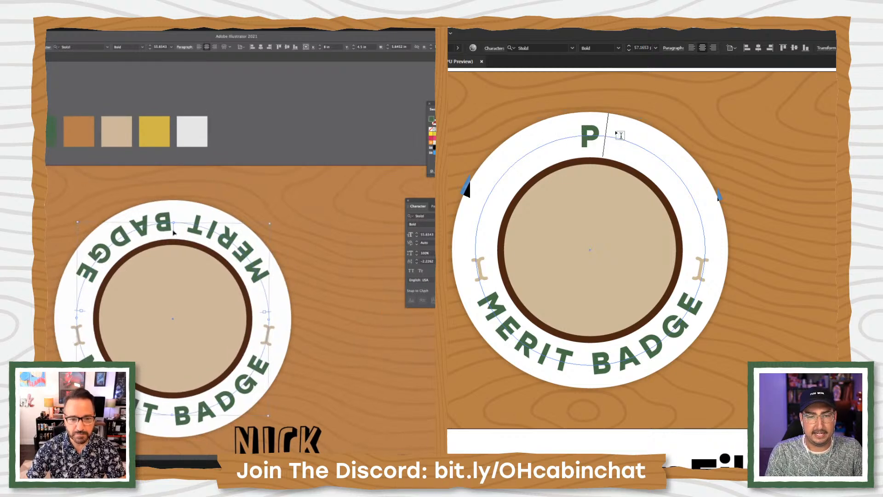
pyautogui.write('ATH FINDER')
# Flip the left badge's upper text to read upright along the top of the ring and change its wording to PATHFINDER
pyautogui.moveTo(174, 232); pyautogui.dragTo(135, 237)
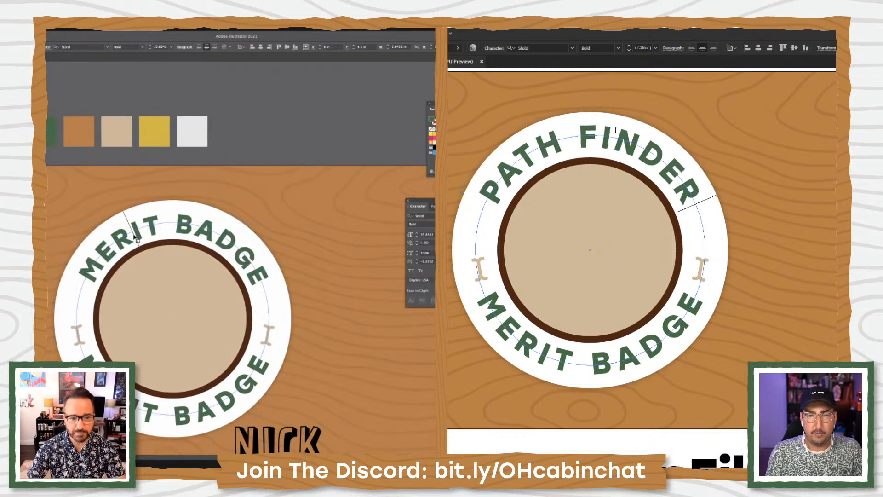
pyautogui.click(135, 237)
pyautogui.hotkey('ctrl', 'a')
pyautogui.write('PATH')
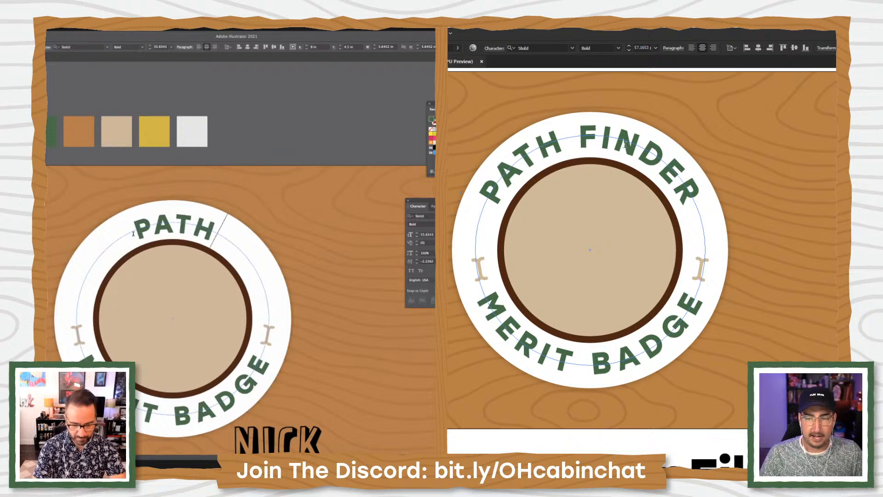
pyautogui.write('FINDER')
# Widen the tracking of the right badge's PATH FINDER text so it spreads further around the ring
pyautogui.hotkey('ctrl', 'a')
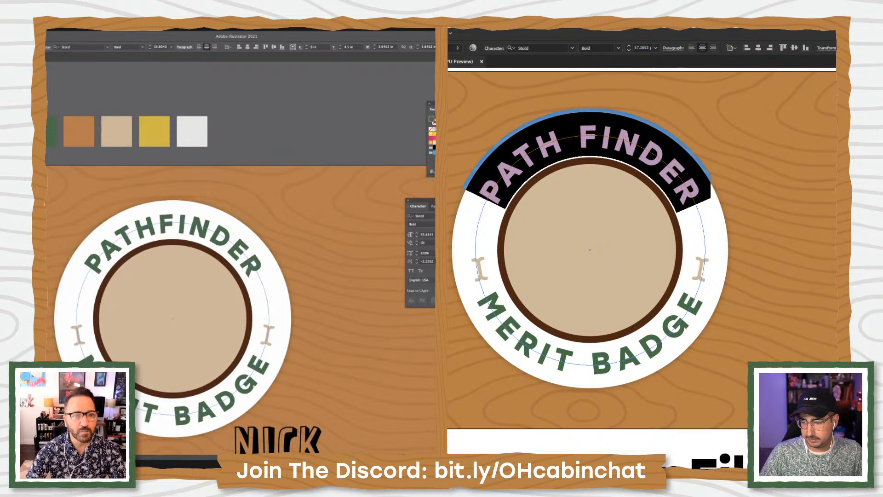
pyautogui.hotkey('alt', 'Right')
pyautogui.hotkey('alt', 'Right')
pyautogui.hotkey('alt', 'Right')
pyautogui.hotkey('alt', 'Right')
pyautogui.press('Escape')
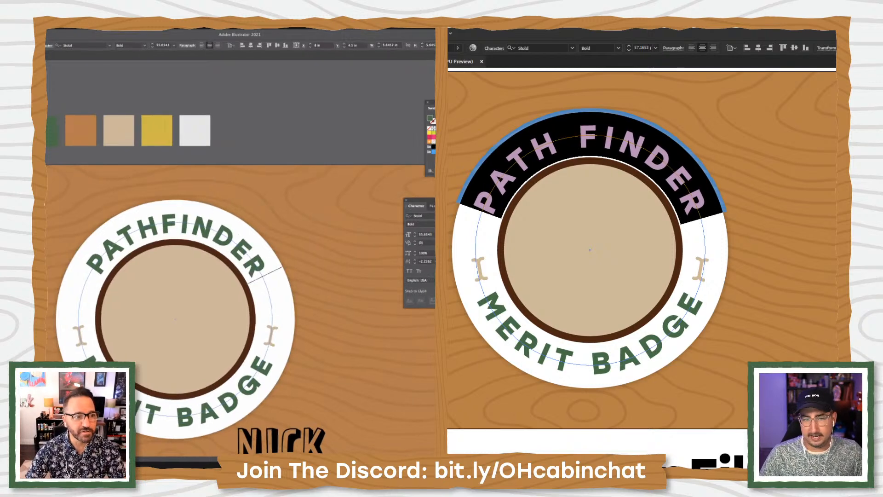
pyautogui.click(653, 158)
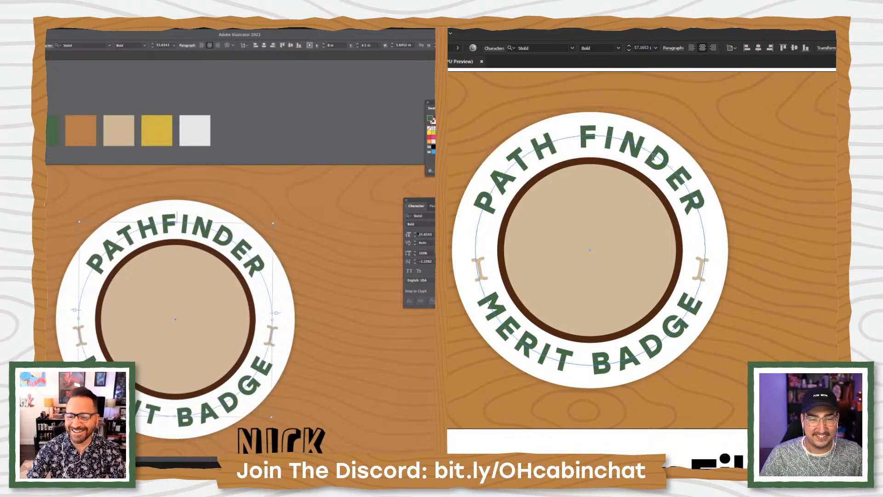
# Increase the font size of the left badge's PATHFINDER text to 62 pt
pyautogui.click(415, 233)
pyautogui.click(415, 234)
pyautogui.press('Escape')
pyautogui.click(416, 233)
pyautogui.click(415, 234)
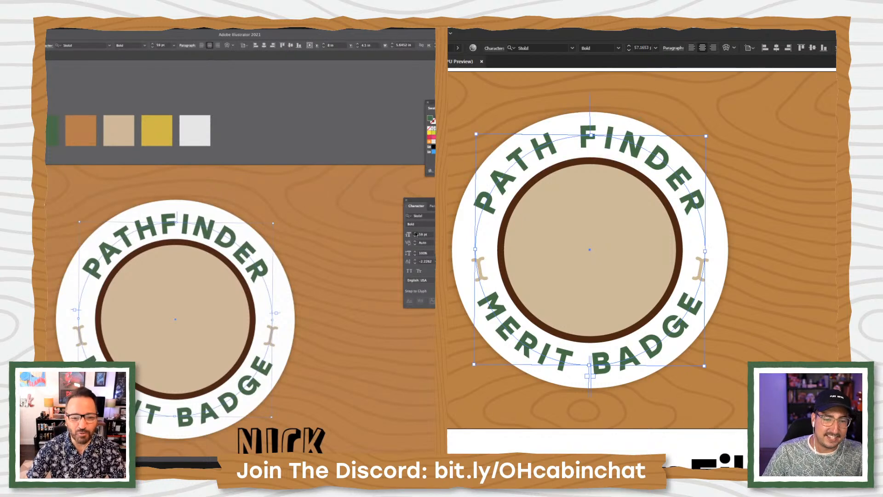
pyautogui.click(415, 234)
pyautogui.click(416, 233)
pyautogui.click(415, 234)
# Delete the two tan I-shaped ornaments from the sides of the right badge's ring
pyautogui.click(700, 266)
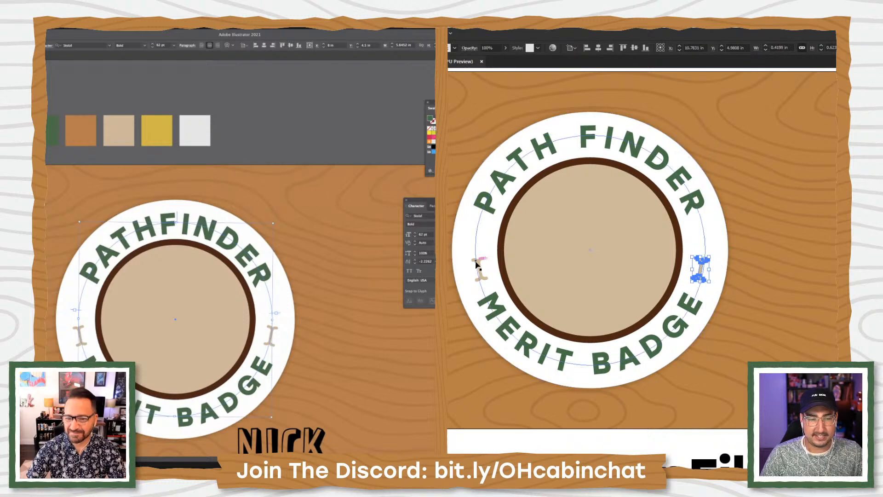
pyautogui.keyDown('shift'); pyautogui.click(479, 269); pyautogui.keyUp('shift')
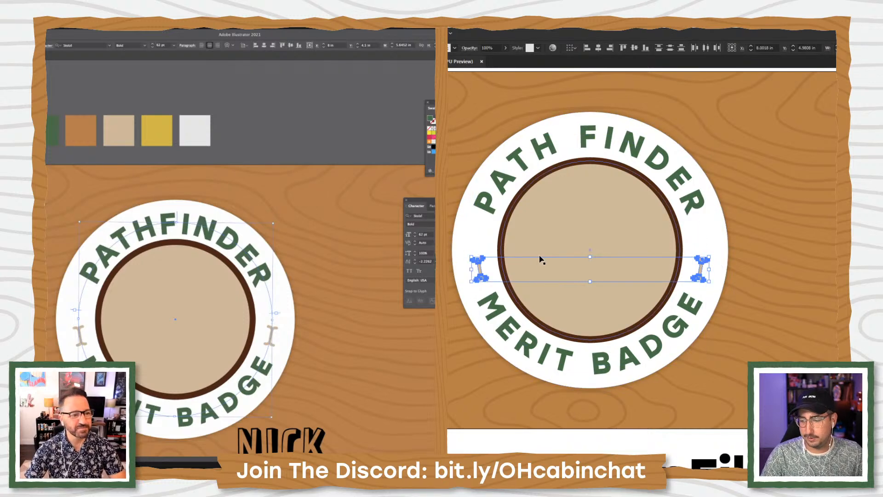
pyautogui.press('Delete')
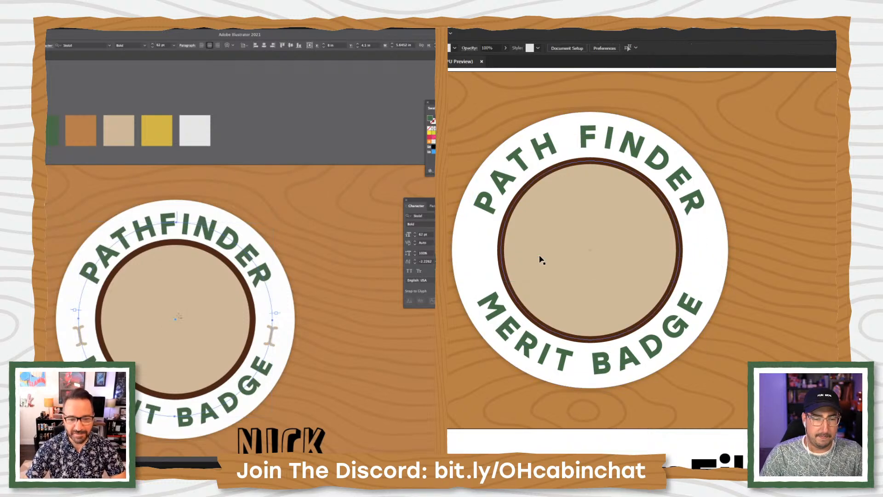
# Scale the left badge's PATHFINDER text uniformly to 102% about the badge centre and deselect it
pyautogui.keyDown('alt'); pyautogui.click(175, 322); pyautogui.keyUp('alt')
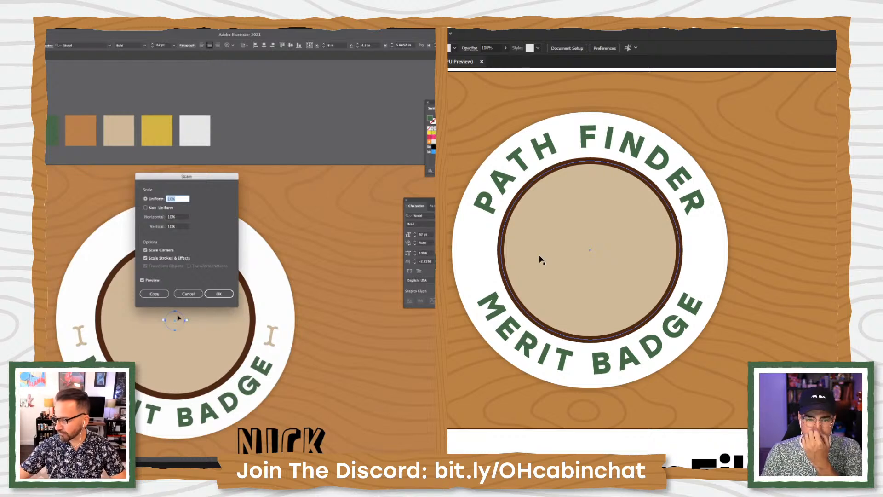
pyautogui.click(534, 340)
pyautogui.write('102')
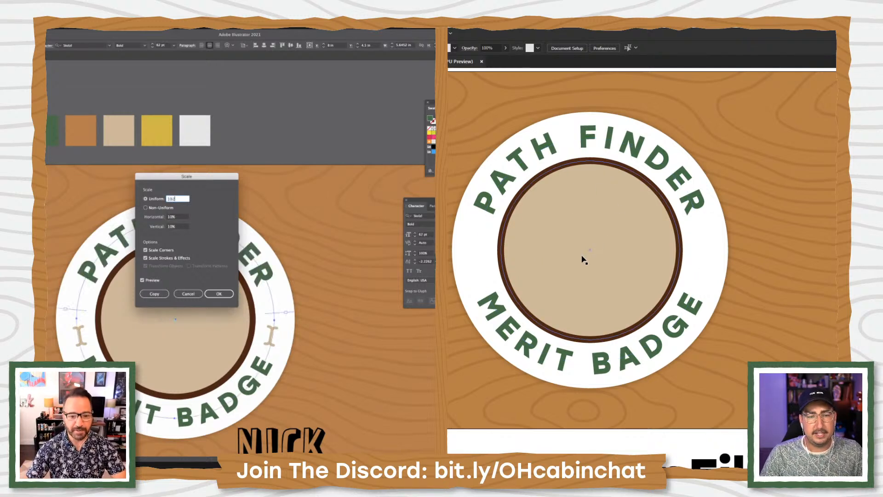
pyautogui.press('Return')
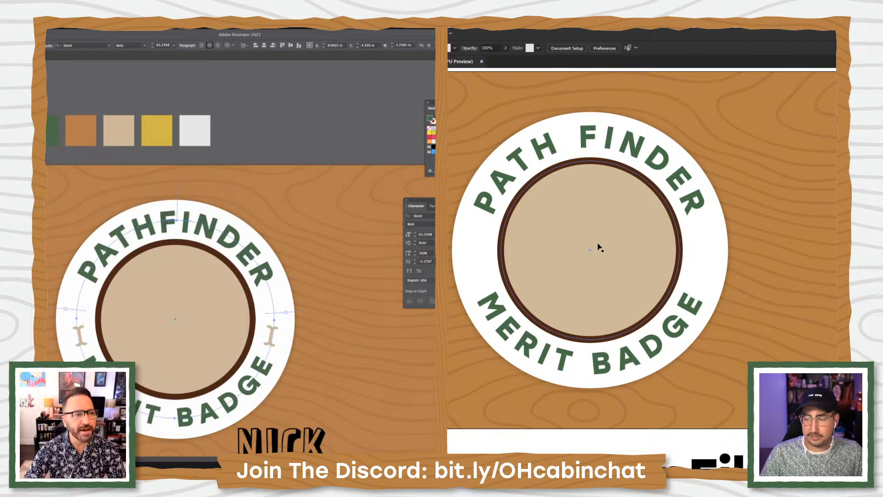
pyautogui.click(61, 75)
pyautogui.scroll(-3, 174, 241)
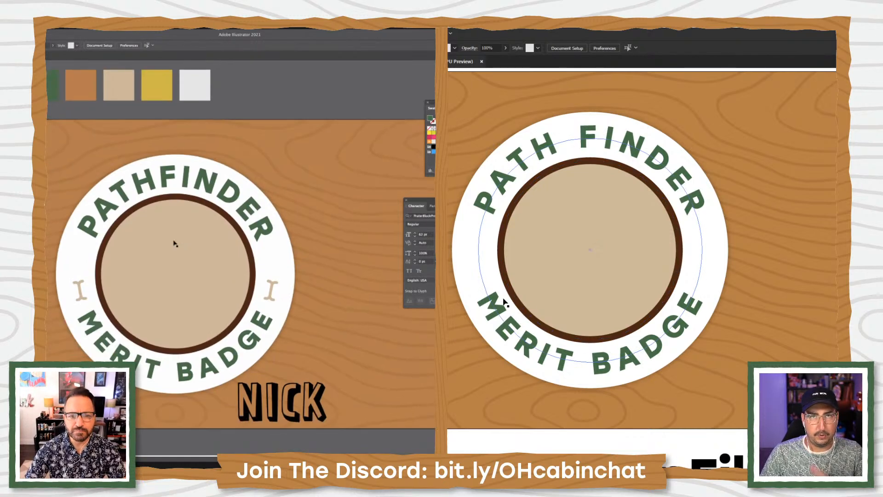
# Move the black name lettering away from the badge to the artboard's lower-right corner and deselect it
pyautogui.scroll(-1, 175, 242)
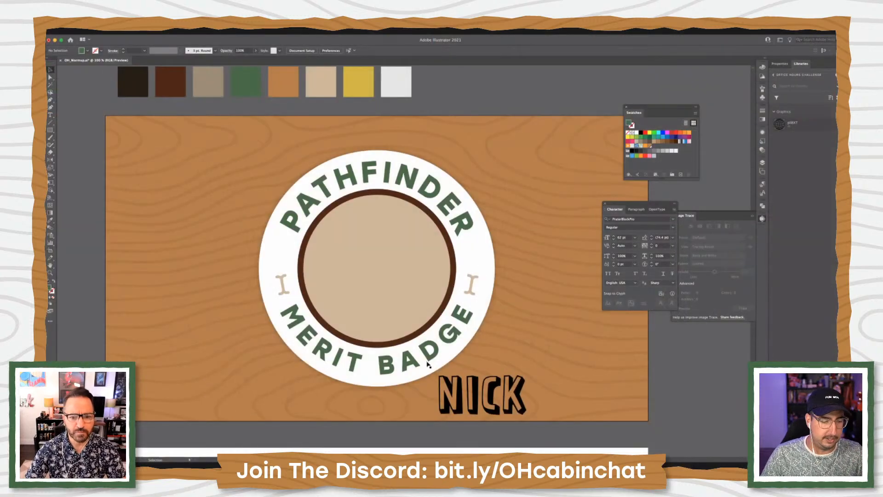
pyautogui.moveTo(480, 394); pyautogui.dragTo(644, 385)
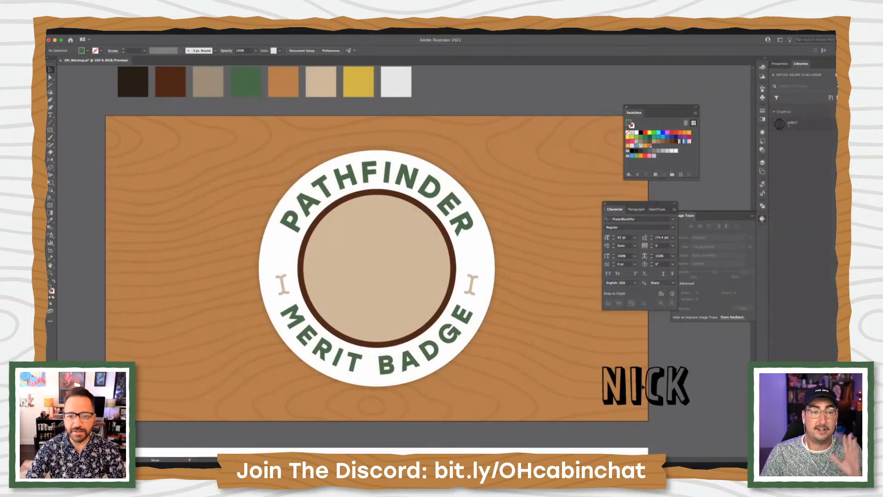
pyautogui.click(718, 347)
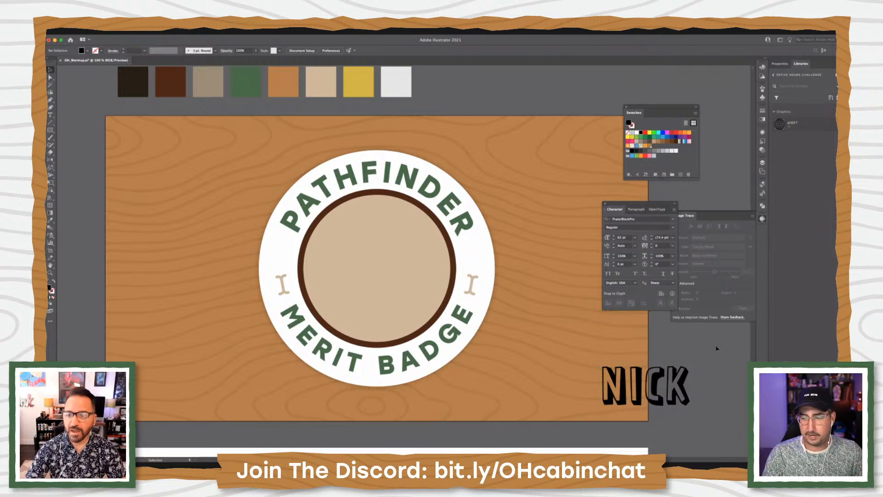
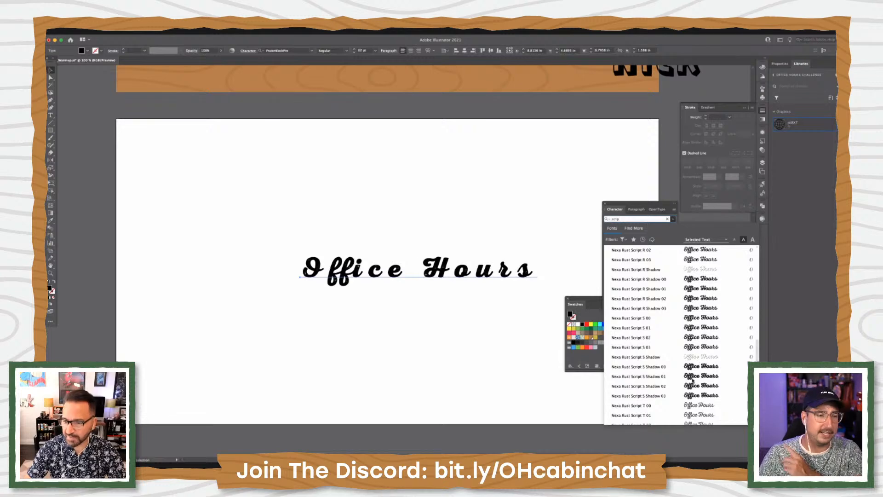
# Browse the script fonts and apply Reklame Script Bold to the Office Hours text
pyautogui.scroll(-5, 693, 380)
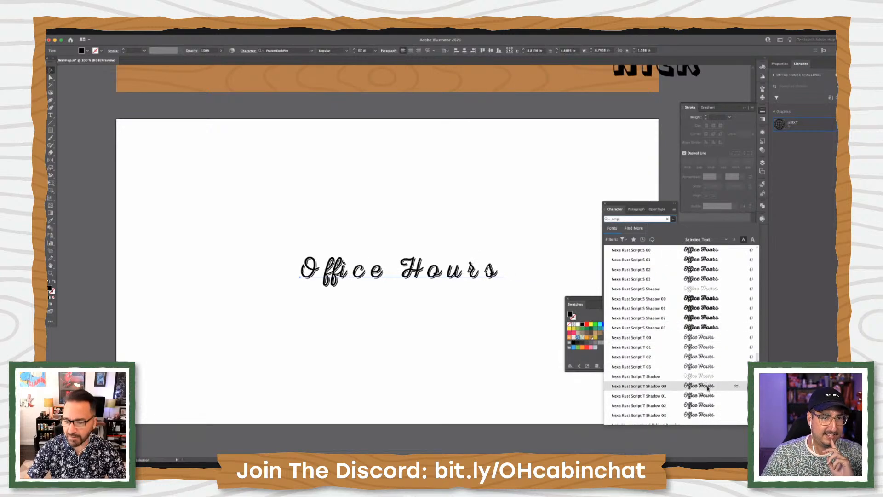
pyautogui.scroll(-8, 707, 387)
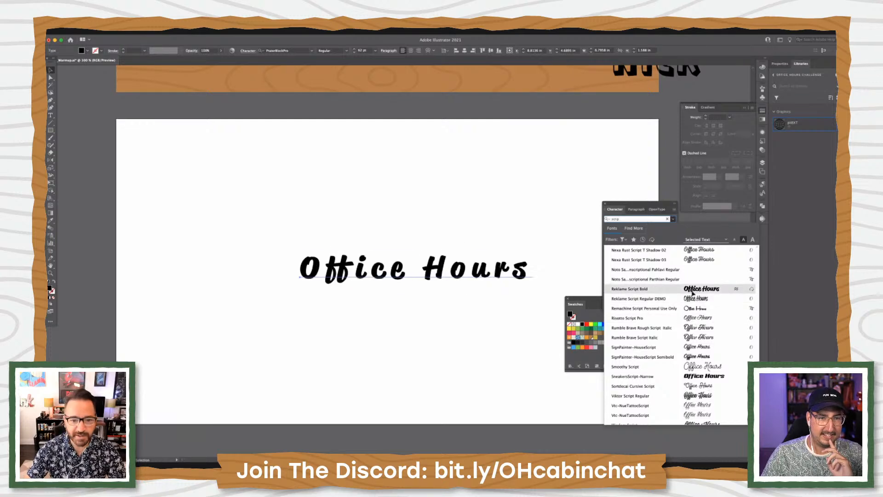
pyautogui.click(693, 293)
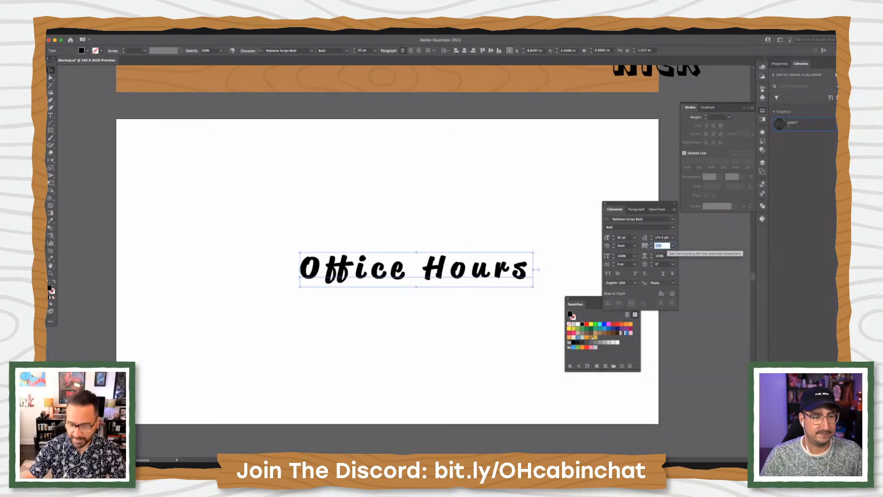
# Set the Office Hours text's tracking to 0 and enlarge the text to about 108 pt
pyautogui.press('Return')
pyautogui.moveTo(446, 286); pyautogui.dragTo(534, 343)
pyautogui.click(517, 238)
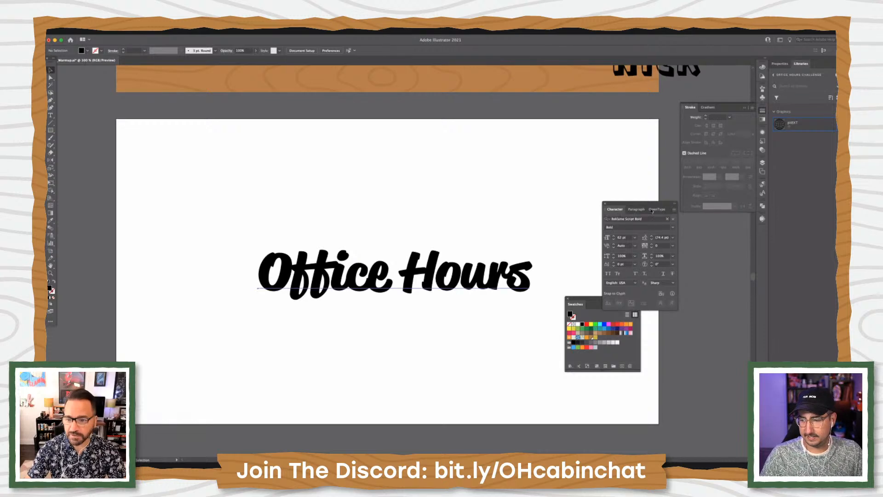
pyautogui.click(511, 272)
pyautogui.click(648, 219)
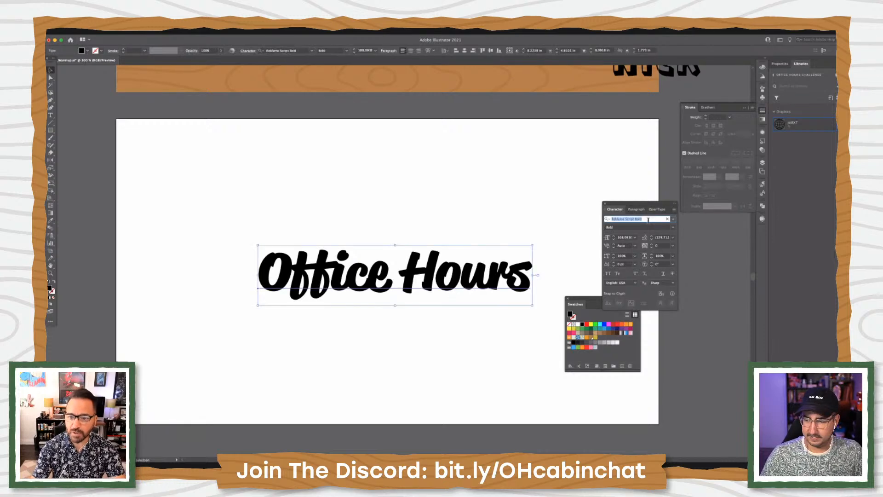
pyautogui.write('script')
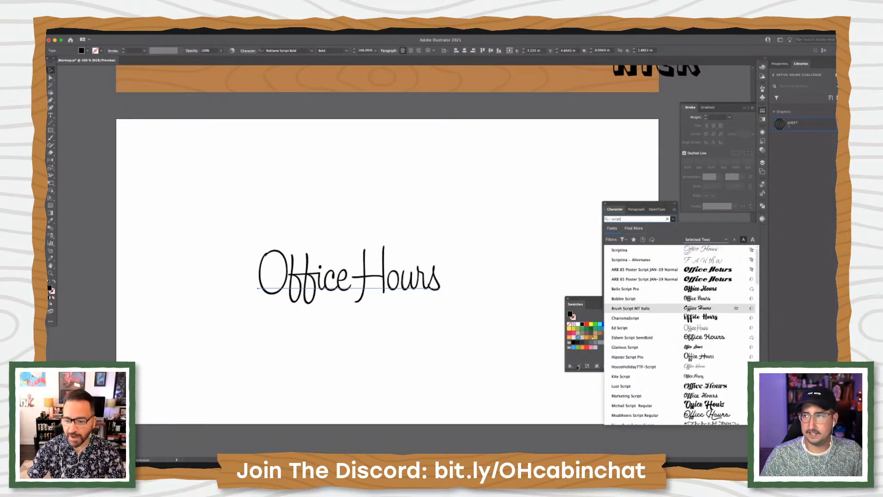
pyautogui.press('Escape')
pyautogui.click(497, 382)
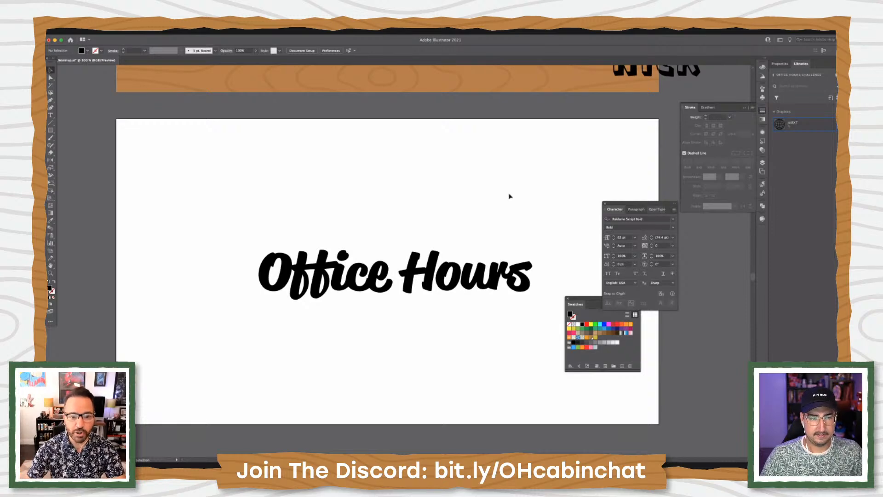
# Place a copy of the Office Hours lettering below the original and stack the copy's Hours beneath its Office
pyautogui.moveTo(405, 282); pyautogui.dragTo(398, 270)
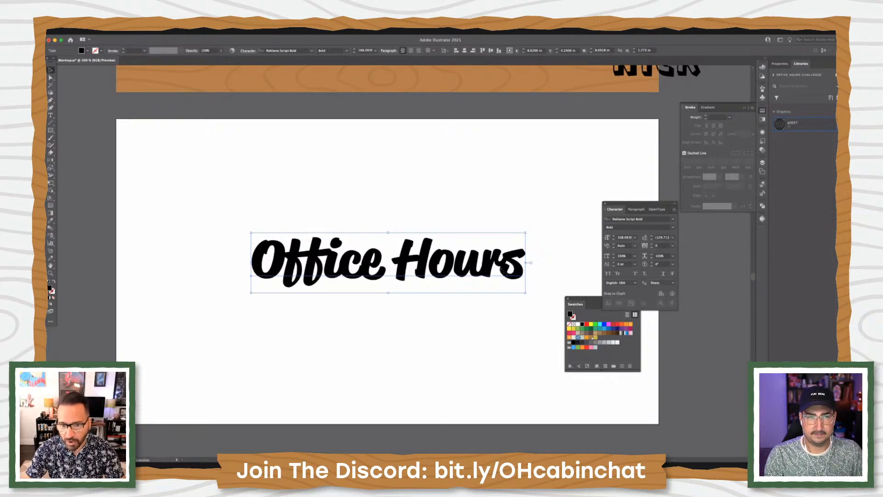
pyautogui.click(469, 330)
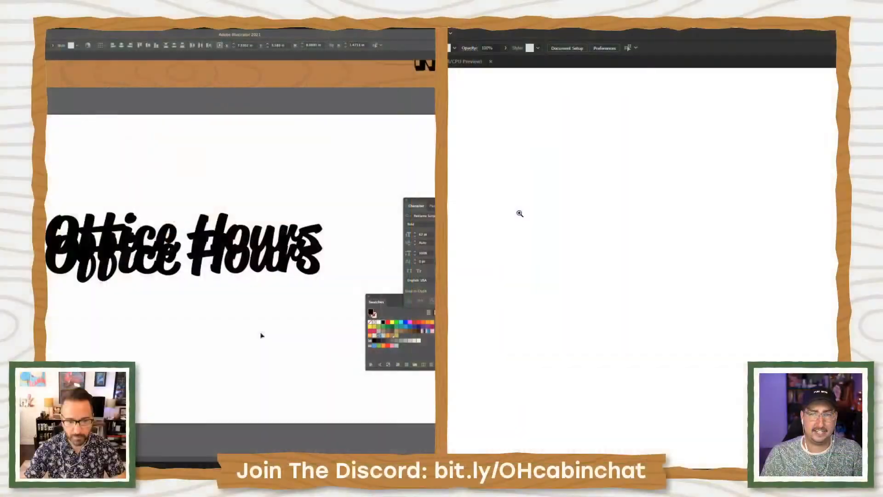
pyautogui.click(289, 357)
pyautogui.moveTo(309, 354); pyautogui.dragTo(310, 354)
pyautogui.moveTo(315, 325); pyautogui.dragTo(234, 367)
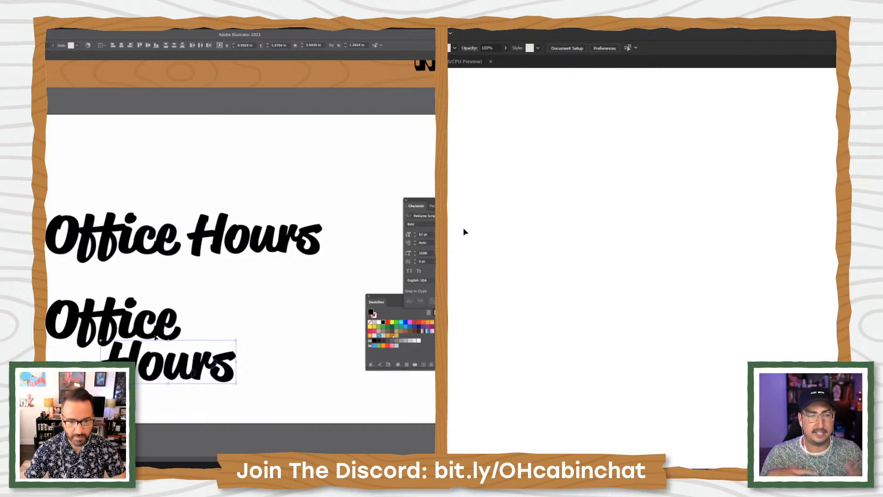
# Move the stacked Office Hours lettering up and inward, and move the one-line version higher on the artboard
pyautogui.click(294, 378)
pyautogui.moveTo(294, 382); pyautogui.dragTo(294, 383)
pyautogui.moveTo(228, 364); pyautogui.dragTo(270, 339)
pyautogui.moveTo(301, 243); pyautogui.dragTo(331, 172)
pyautogui.click(250, 317)
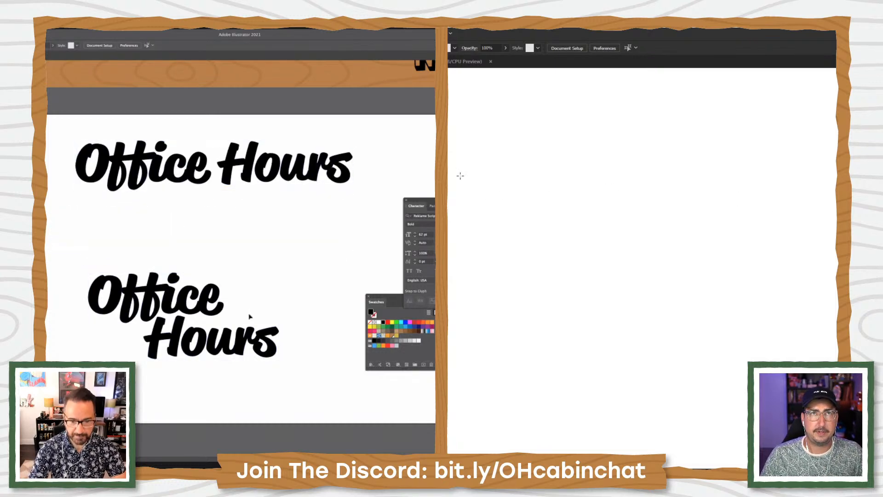
# Draw an ellipse about 3.08 by 3.49 in in the right document and swap its fill and stroke
pyautogui.moveTo(460, 176)
pyautogui.mouseDown()
pyautogui.moveTo(585, 303)
pyautogui.moveTo(595, 329)
pyautogui.mouseUp()
pyautogui.press('super+equal')
pyautogui.press('super+equal')
pyautogui.hotkey('shift', 'x')
pyautogui.scroll(-3, 268, 325)
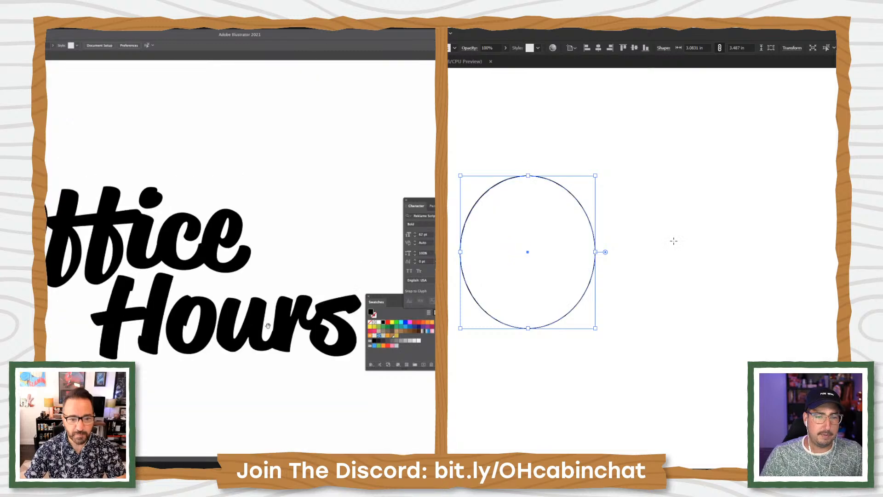
pyautogui.scroll(3, 268, 325)
pyautogui.click(46, 259)
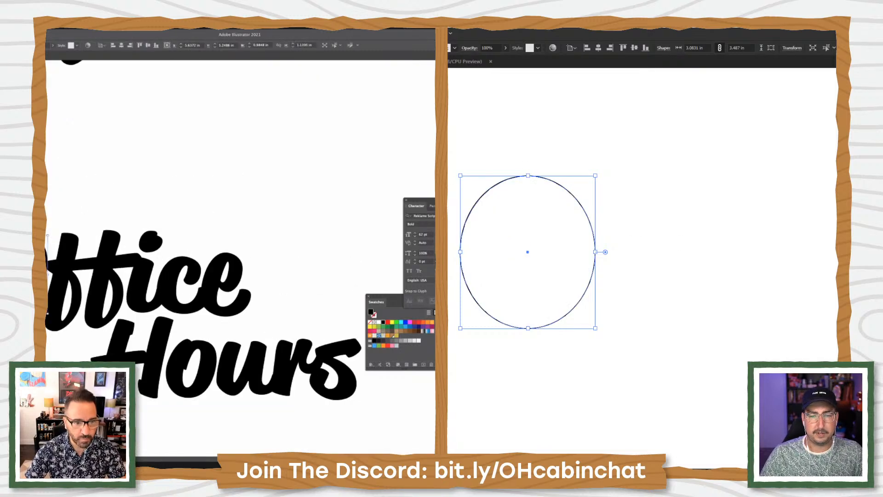
# Thicken the right document's ellipse stroke into a heavy black ring and deselect it
pyautogui.hotkey('shift', 'Up')
pyautogui.hotkey('shift', 'Up')
pyautogui.hotkey('shift', 'Up')
pyautogui.hotkey('shift', 'Up')
pyautogui.hotkey('shift', 'Up')
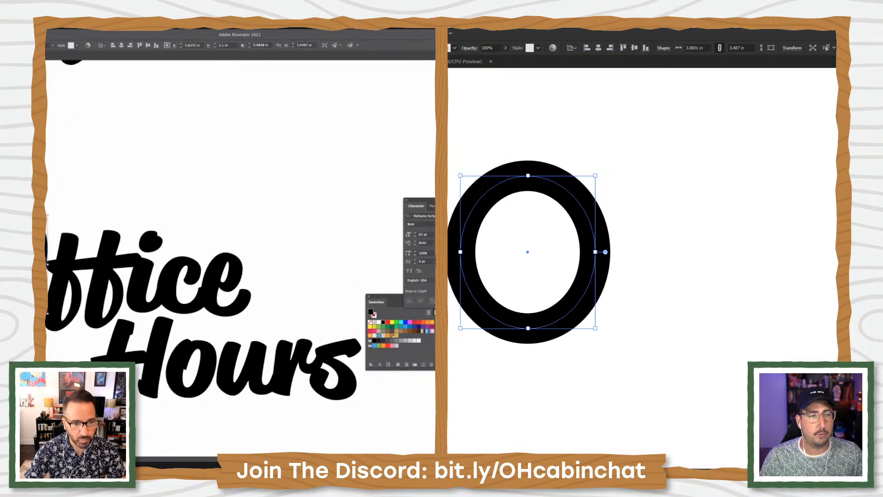
pyautogui.hotkey('ctrl', 'shift', 'a')
# Nudge the ff of the stacked Office to the left, and move the right document's ellipse further left
pyautogui.moveTo(63, 223); pyautogui.dragTo(112, 281)
pyautogui.press('Left')
pyautogui.press('Left')
pyautogui.moveTo(609, 207); pyautogui.dragTo(548, 205)
pyautogui.click(172, 247)
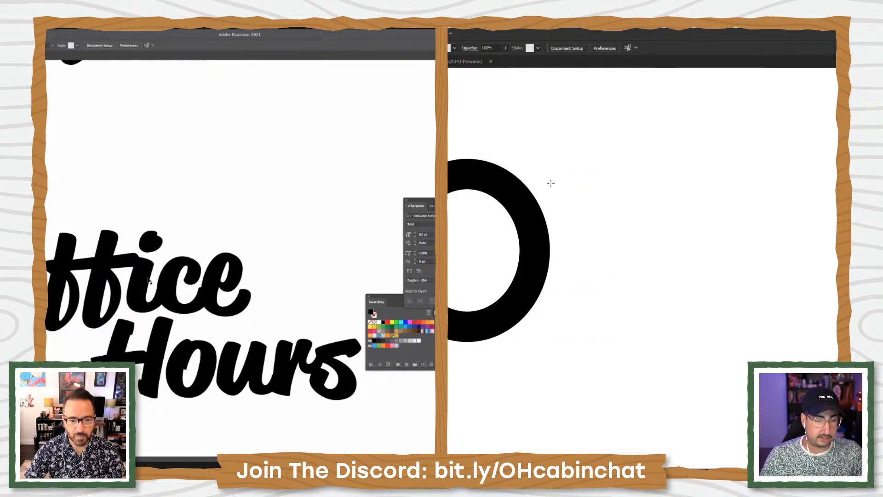
# Draw a rectangle about 2.67 by 3.49 in beside the ellipse, and shift the stacked Office's i away from the ff
pyautogui.moveTo(571, 173); pyautogui.dragTo(688, 326)
pyautogui.moveTo(143, 293); pyautogui.dragTo(150, 279)
pyautogui.press('c')
pyautogui.moveTo(750, 174); pyautogui.dragTo(845, 343)
pyautogui.press('v')
pyautogui.hotkey('ctrl', 'z')
# Create a three-sided polygon about 3.51 by 3.04 in near the rectangle, and shift the stacked Office's ce slightly right
pyautogui.click(765, 233)
pyautogui.moveTo(225, 273); pyautogui.dragTo(228, 272)
pyautogui.write('3')
pyautogui.press('Return')
pyautogui.press('s')
pyautogui.click(108, 271)
pyautogui.moveTo(832, 330); pyautogui.dragTo(795, 251)
pyautogui.press('v')
pyautogui.press('a')
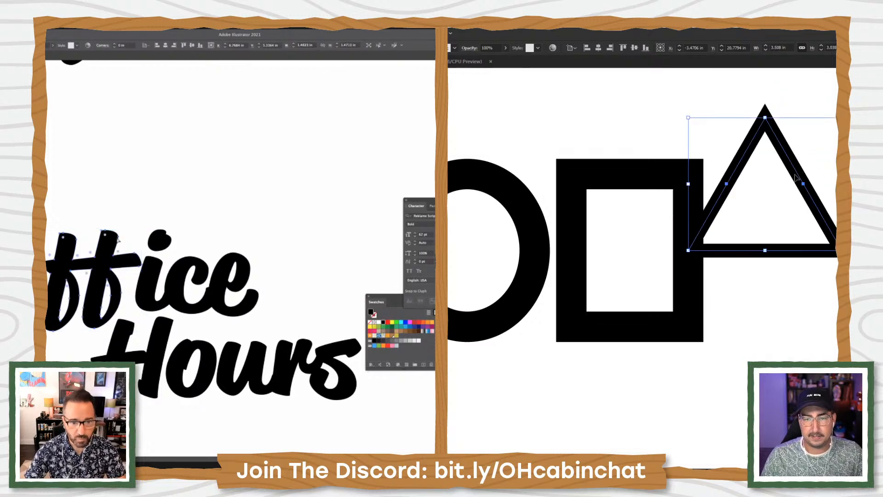
# Align the triangle's base with the rectangle and enlarge it to about 4.03 by 3.49 in, and shorten the ff crossbar in Office
pyautogui.moveTo(795, 175); pyautogui.dragTo(758, 319)
pyautogui.click(133, 246)
pyautogui.click(141, 270)
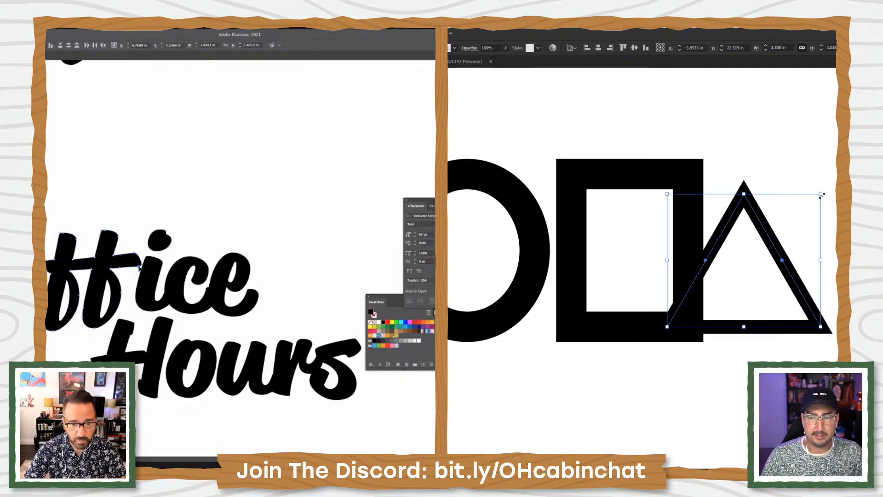
pyautogui.moveTo(822, 195); pyautogui.dragTo(837, 175)
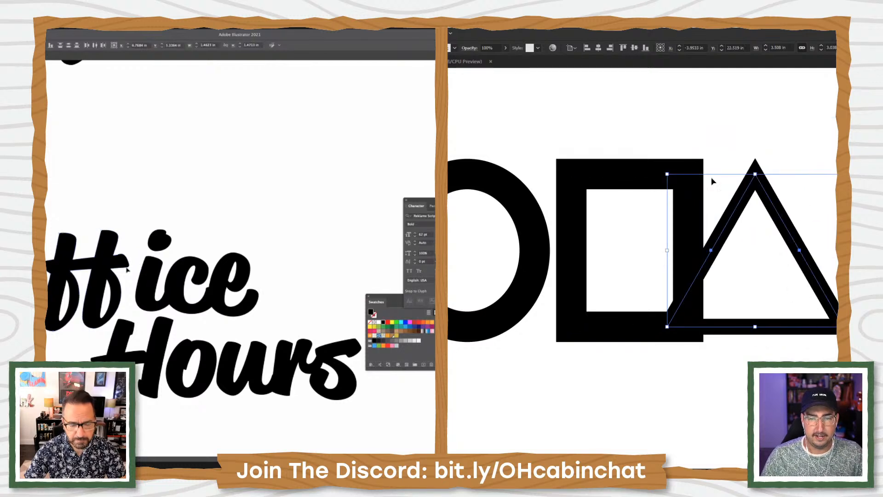
# Copy the rectangle's stroke style onto the triangle and move the triangle clear of the rectangle
pyautogui.press('i')
pyautogui.click(627, 173)
pyautogui.press('v')
pyautogui.moveTo(750, 184); pyautogui.dragTo(831, 184)
# Shift the i, c and e of the stacked Office left to tighten their spacing against the ff
pyautogui.click(146, 235)
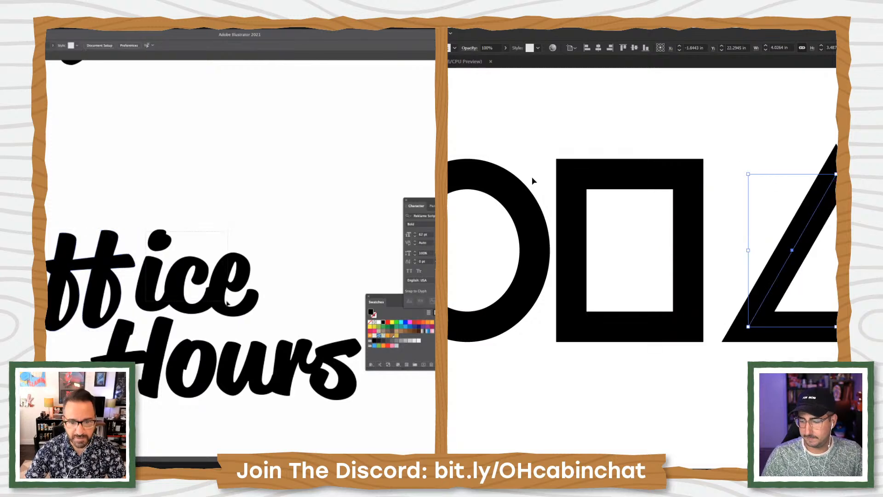
pyautogui.hotkey('shift', 'Left')
pyautogui.moveTo(227, 303); pyautogui.dragTo(215, 284)
pyautogui.press('super+shift+a')
pyautogui.keyDown('ctrl'); pyautogui.keyDown('alt'); pyautogui.click(645, 271); pyautogui.keyUp('alt'); pyautogui.keyUp('ctrl')
pyautogui.moveTo(646, 272); pyautogui.dragTo(670, 262)
pyautogui.keyDown('ctrl'); pyautogui.keyDown('alt'); pyautogui.click(660, 248); pyautogui.keyUp('alt'); pyautogui.keyUp('ctrl')
pyautogui.moveTo(215, 284); pyautogui.dragTo(215, 284)
pyautogui.moveTo(637, 254); pyautogui.dragTo(659, 256)
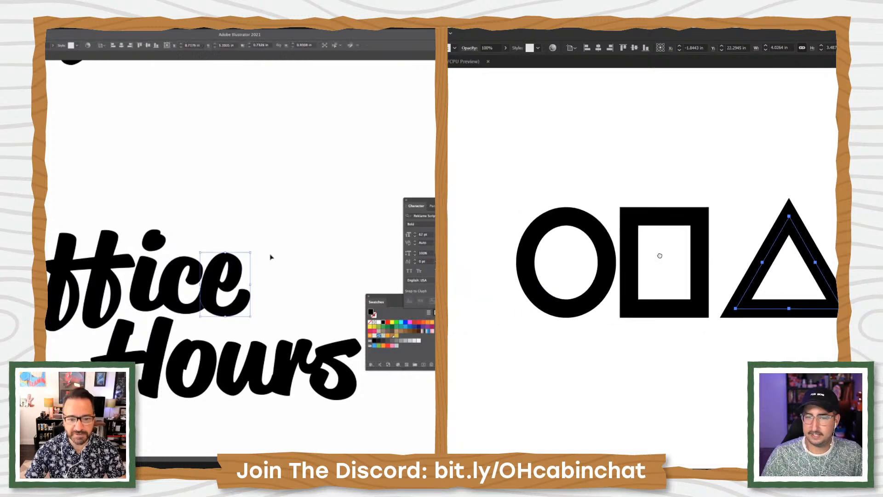
pyautogui.click(271, 256)
# Move the right document's ellipse left to widen its gap from the rectangle, and leave the ellipse selected
pyautogui.moveTo(602, 239); pyautogui.dragTo(557, 239)
pyautogui.click(593, 214)
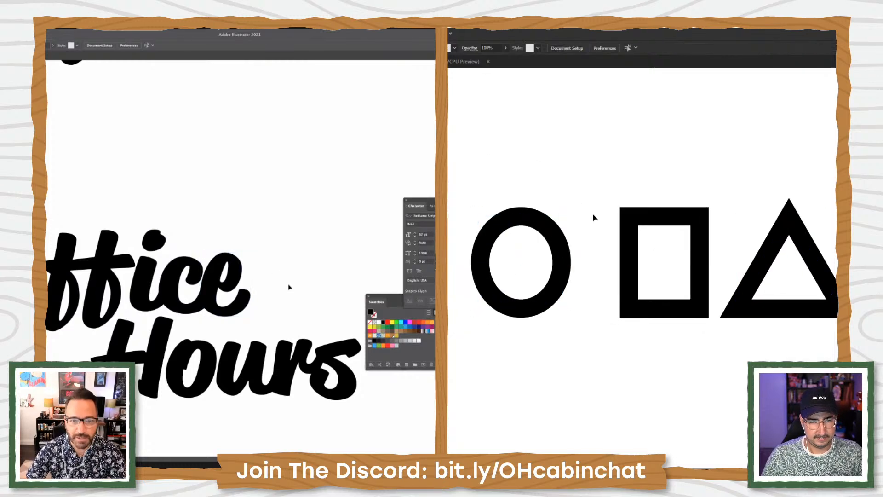
pyautogui.moveTo(289, 285); pyautogui.dragTo(293, 250)
pyautogui.moveTo(581, 186); pyautogui.dragTo(475, 286)
# Nudge the H of the stacked Hours slightly up and right, and thicken the right document's ellipse stroke
pyautogui.click(156, 318)
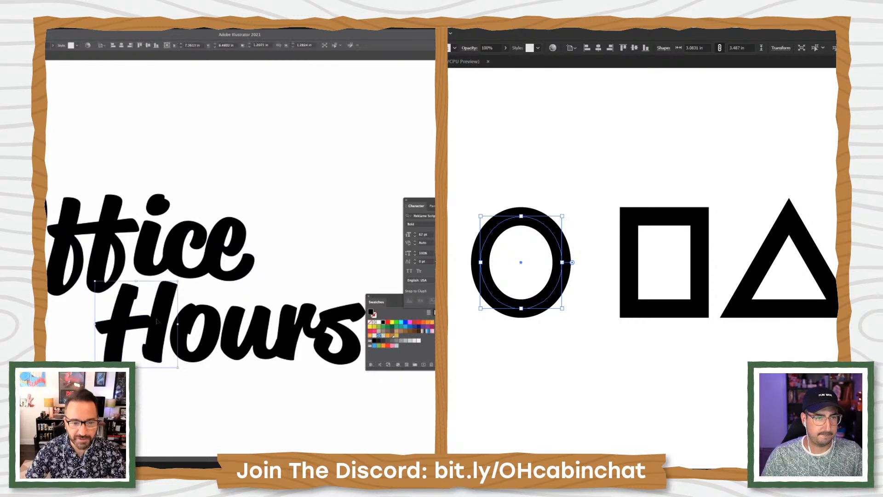
pyautogui.moveTo(147, 327); pyautogui.dragTo(149, 324)
pyautogui.hotkey('shift', 'Up')
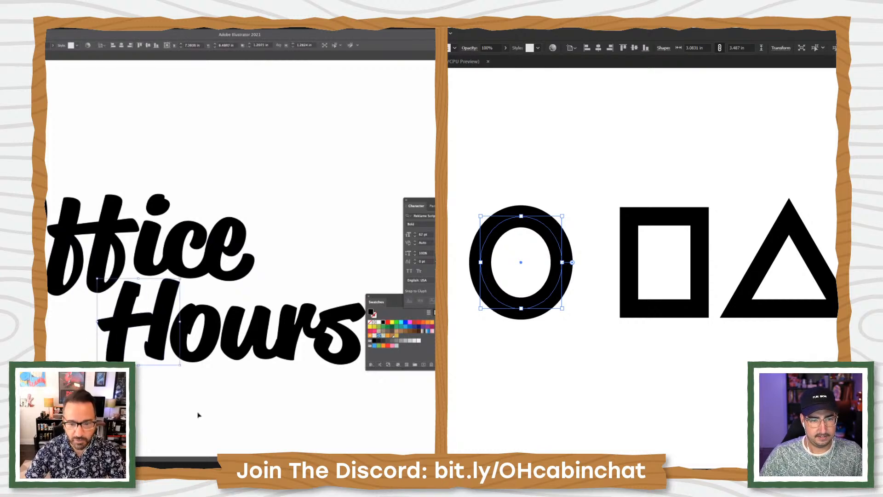
# Raise the final s of the stacked Hours above the other letters' baseline
pyautogui.click(198, 413)
pyautogui.moveTo(337, 326); pyautogui.dragTo(337, 326)
pyautogui.moveTo(337, 326); pyautogui.dragTo(340, 310)
# Stretch the right document's ellipse to about 4.46 in tall, narrow it slightly from both sides and deselect it
pyautogui.moveTo(521, 216); pyautogui.dragTo(520, 204)
pyautogui.click(303, 367)
pyautogui.press('super+minus')
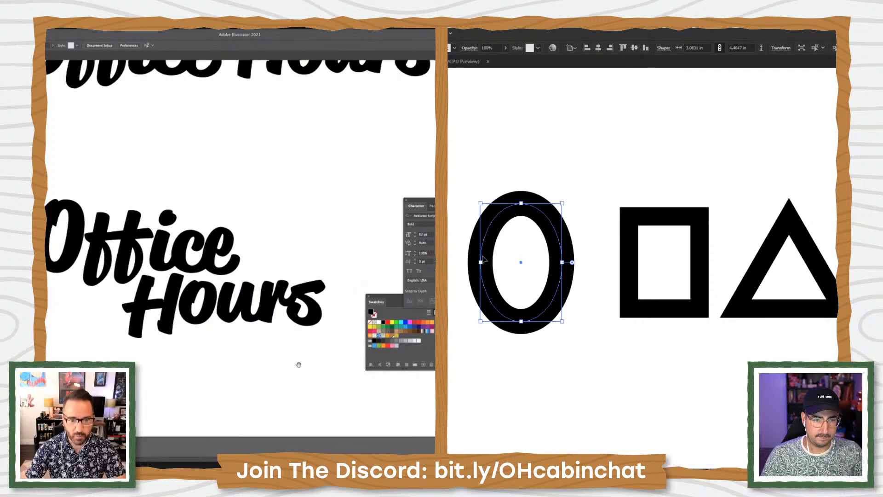
pyautogui.moveTo(299, 363); pyautogui.dragTo(297, 386)
pyautogui.moveTo(480, 262); pyautogui.dragTo(488, 263)
pyautogui.click(506, 158)
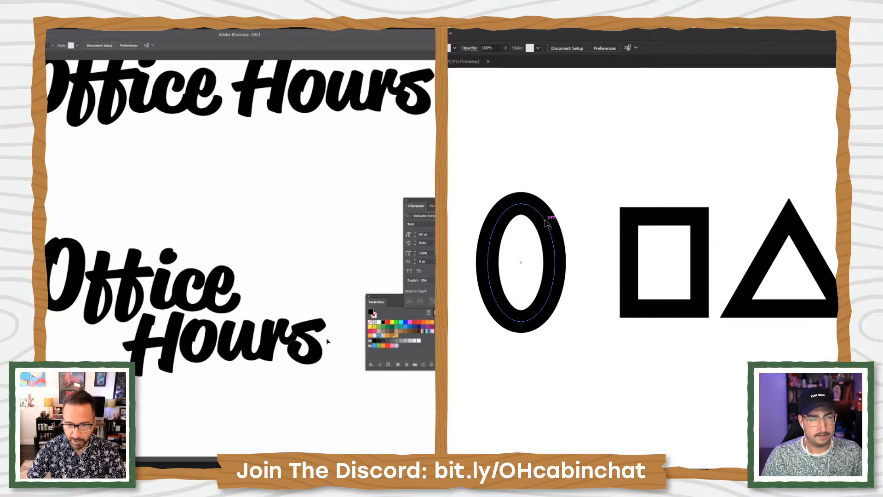
# Nudge the final s of the stacked Hours slightly further up and right
pyautogui.moveTo(318, 342)
pyautogui.mouseDown()
pyautogui.moveTo(336, 342)
pyautogui.moveTo(294, 337)
pyautogui.moveTo(322, 338)
pyautogui.mouseUp()
pyautogui.click(285, 367)
pyautogui.moveTo(613, 197); pyautogui.dragTo(569, 194)
pyautogui.moveTo(289, 412); pyautogui.dragTo(203, 349)
# Stretch the right document's rectangle to about 4.46 in tall and move it closer to the ellipse
pyautogui.click(611, 213)
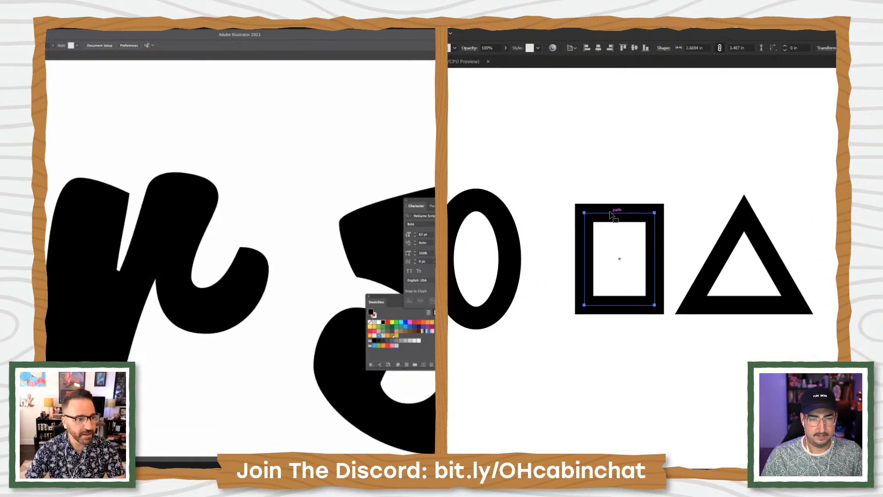
pyautogui.moveTo(619, 212); pyautogui.dragTo(623, 199)
pyautogui.moveTo(585, 236); pyautogui.dragTo(546, 238)
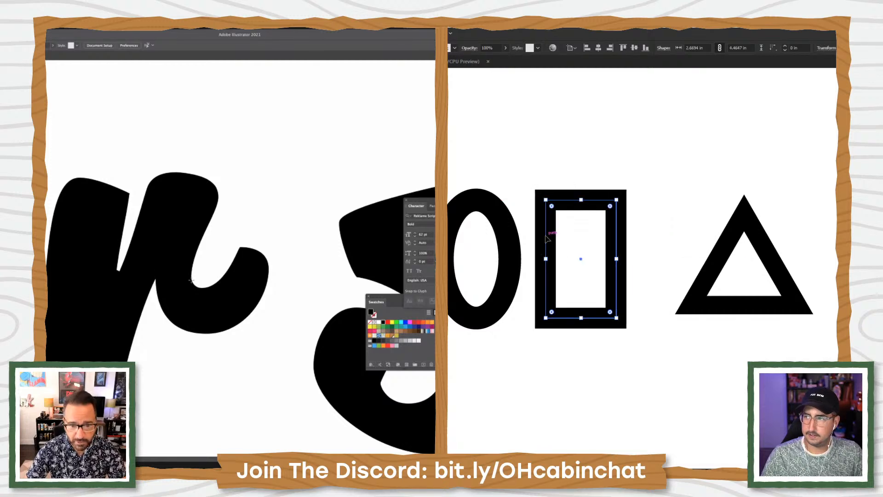
# Cut the outline of the r in the stacked Hours on both sides of its hooked tail and delete the tail
pyautogui.click(192, 280)
pyautogui.click(157, 291)
pyautogui.click(571, 262)
pyautogui.press('c')
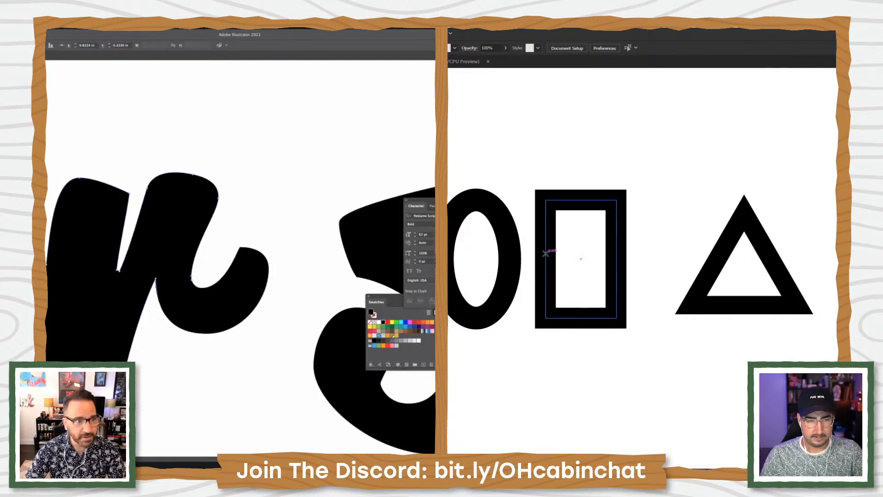
pyautogui.click(188, 334)
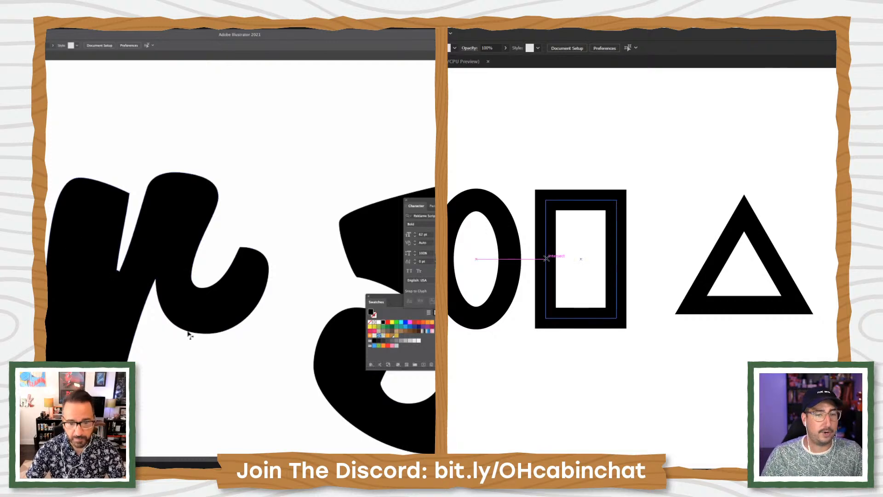
pyautogui.click(188, 333)
pyautogui.press('Delete')
pyautogui.press('Delete')
# Draw a horizontal line across the middle of the right document's rectangle, from one side to the other
pyautogui.click(545, 259)
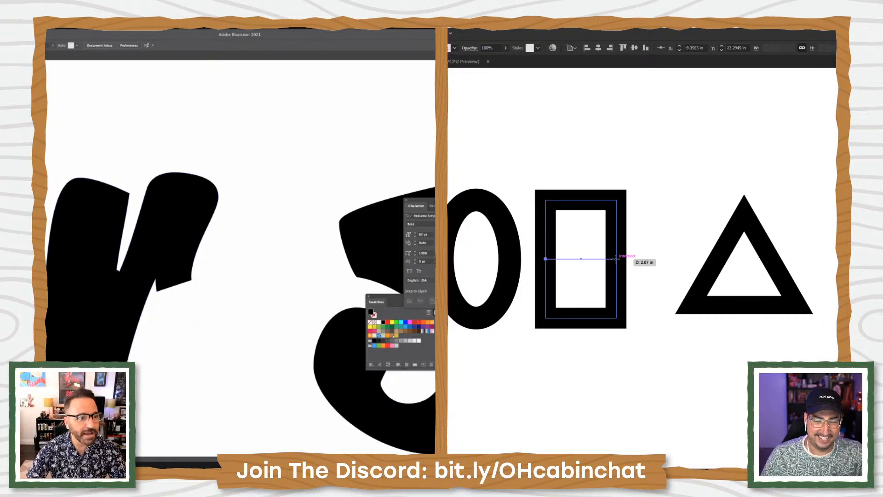
pyautogui.click(616, 258)
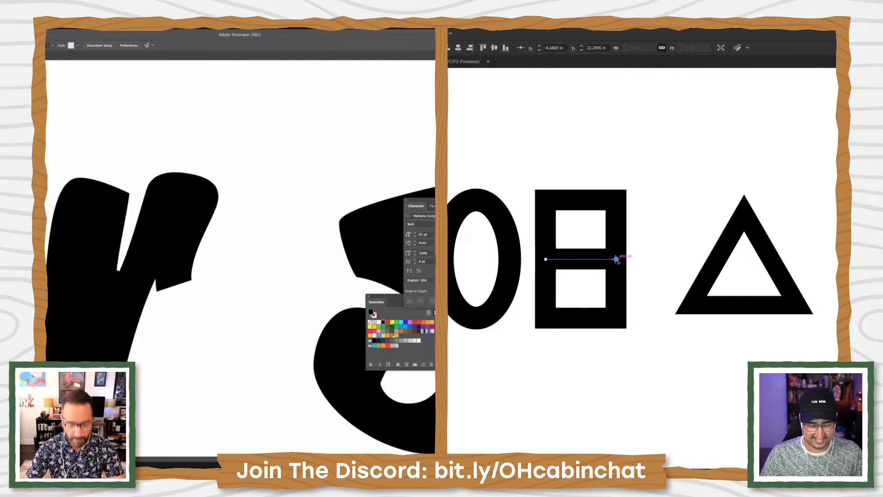
# Show the left document in outline view and shift the crossbar of the right document's rectangle down below the middle
pyautogui.hotkey('ctrl', 'y')
pyautogui.click(608, 259)
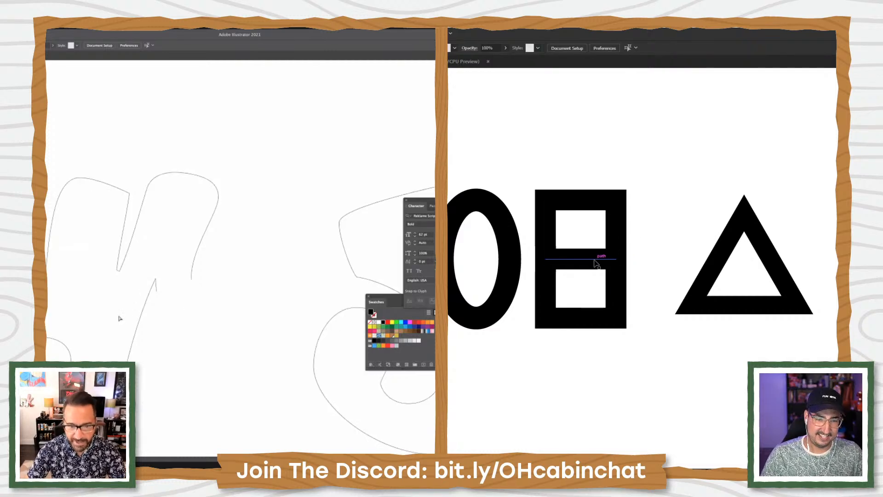
pyautogui.press('Down')
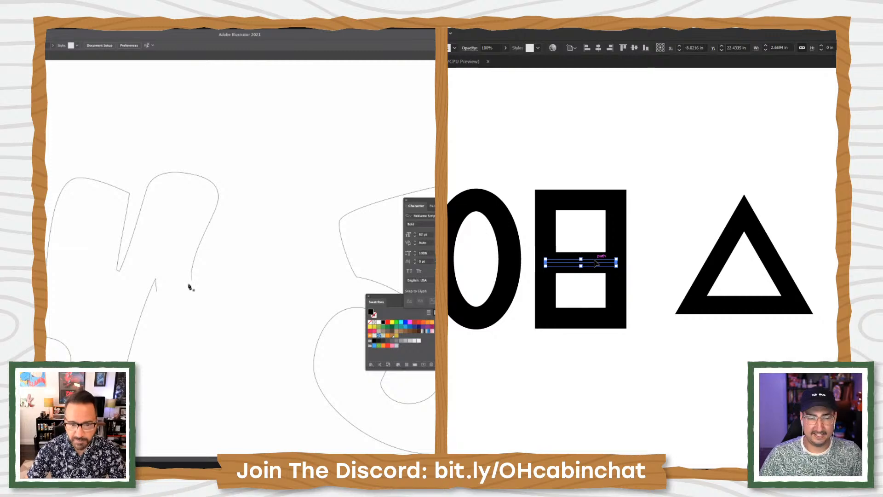
pyautogui.hotkey('shift', 'Down')
pyautogui.hotkey('shift', 'Down')
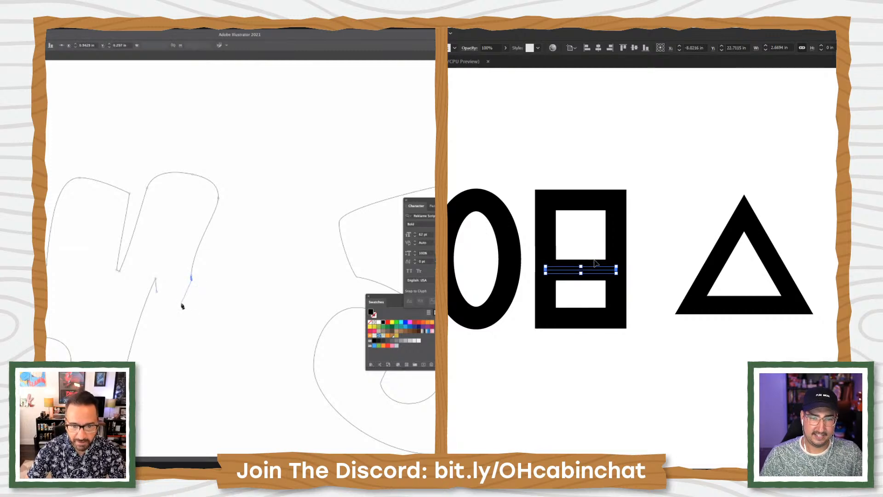
pyautogui.click(655, 244)
# Close the open end of the r in the stacked Hours with a rounded curve and return to the filled preview
pyautogui.click(157, 292)
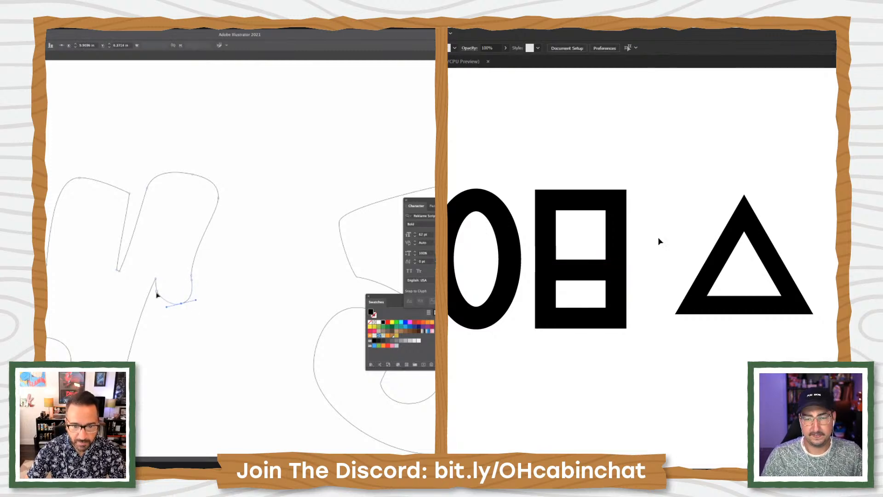
pyautogui.click(229, 330)
pyautogui.press('super+y')
# Stretch the right document's triangle to about 4.3 in tall, extending its base down to the rectangle's bottom edge and raising its tip
pyautogui.click(725, 304)
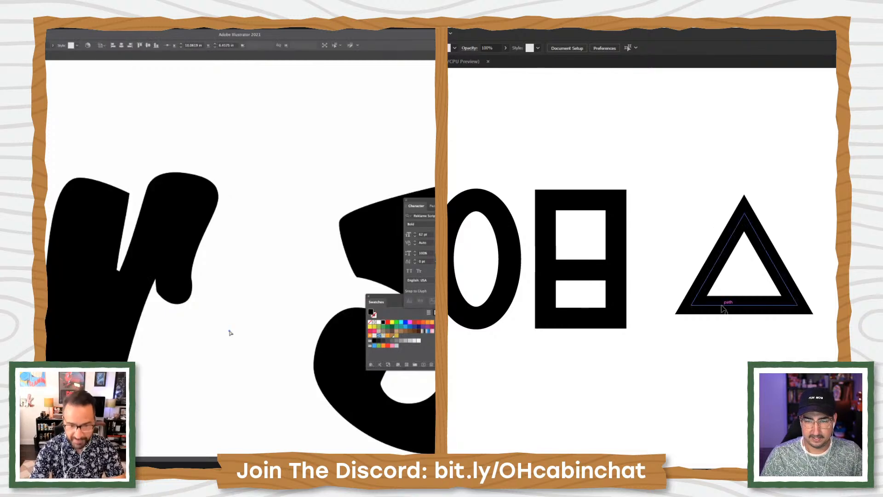
pyautogui.press('super+minus')
pyautogui.press('super+minus')
pyautogui.press('super+minus')
pyautogui.press('super+minus')
pyautogui.press('super+minus')
pyautogui.moveTo(744, 305); pyautogui.dragTo(745, 320)
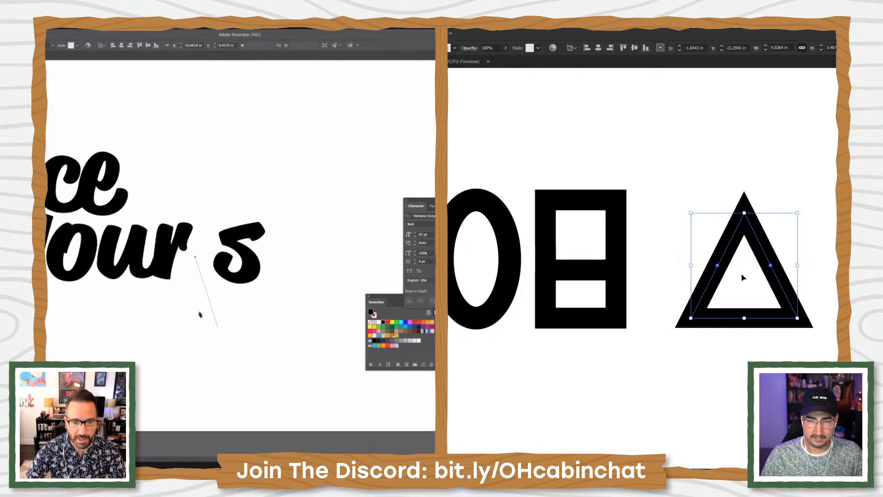
pyautogui.moveTo(744, 213); pyautogui.dragTo(744, 203)
pyautogui.press('Escape')
pyautogui.moveTo(700, 265); pyautogui.dragTo(742, 235)
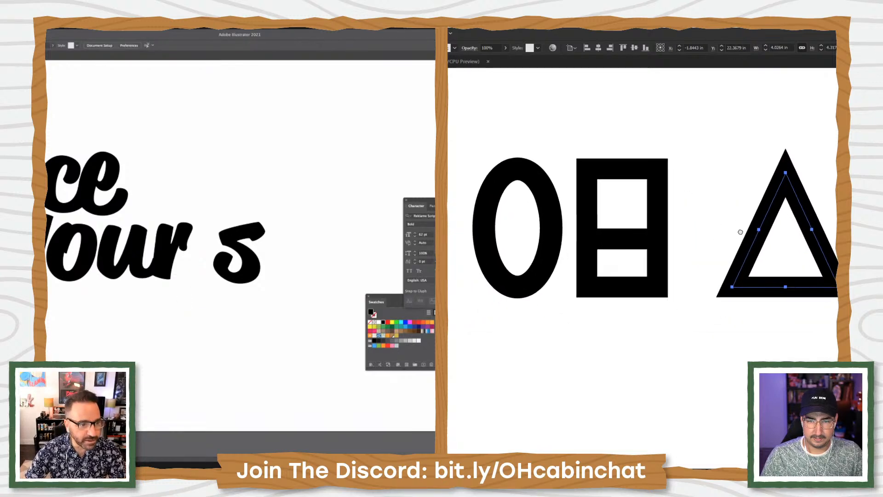
# Narrow the right document's triangle and move it close beside the rectangle
pyautogui.moveTo(170, 236); pyautogui.dragTo(318, 350)
pyautogui.moveTo(732, 230); pyautogui.dragTo(741, 228)
pyautogui.moveTo(318, 350); pyautogui.dragTo(234, 287)
pyautogui.moveTo(741, 228); pyautogui.dragTo(710, 215)
pyautogui.click(832, 278)
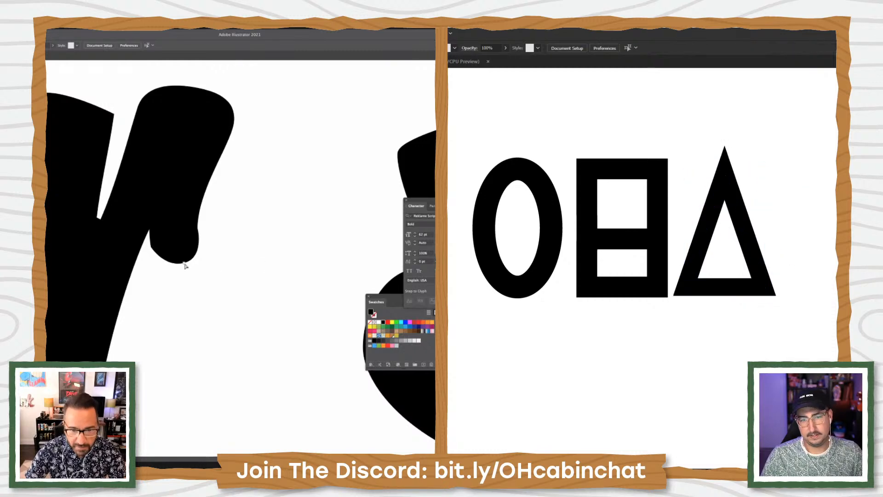
# Smooth the rounded end of the r in the stacked Hours by adjusting its bottom and side curve points
pyautogui.click(184, 264)
pyautogui.moveTo(848, 279); pyautogui.dragTo(766, 285)
pyautogui.moveTo(184, 265)
pyautogui.mouseDown()
pyautogui.moveTo(201, 263)
pyautogui.moveTo(176, 267)
pyautogui.mouseUp()
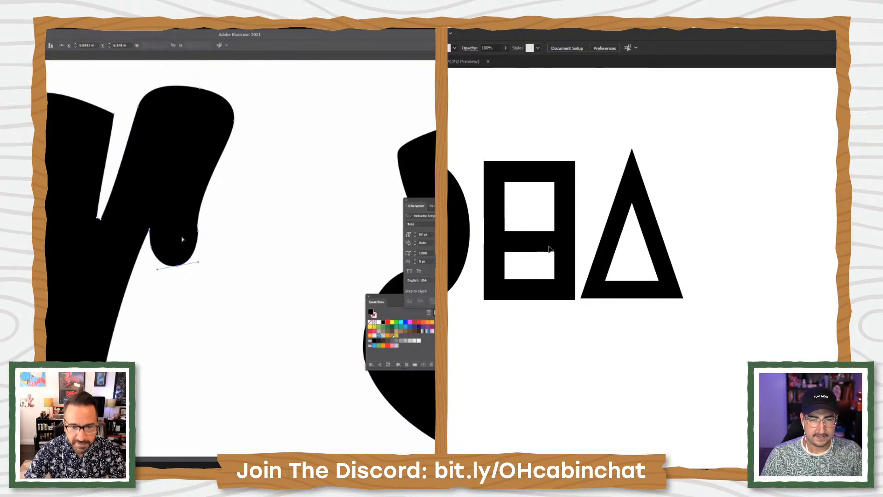
pyautogui.click(197, 232)
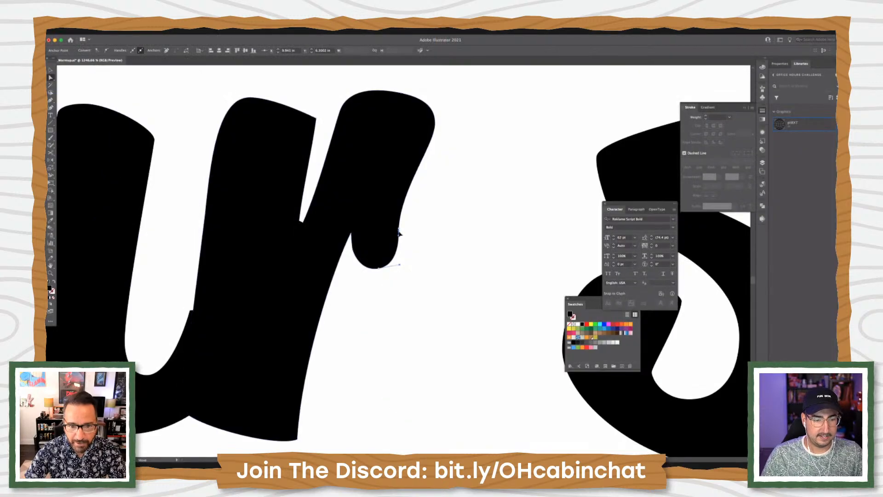
pyautogui.click(419, 242)
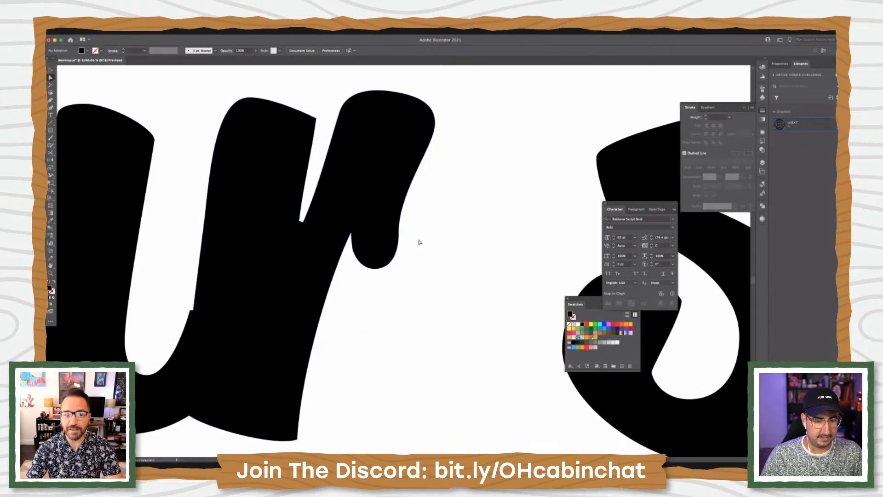
pyautogui.click(353, 251)
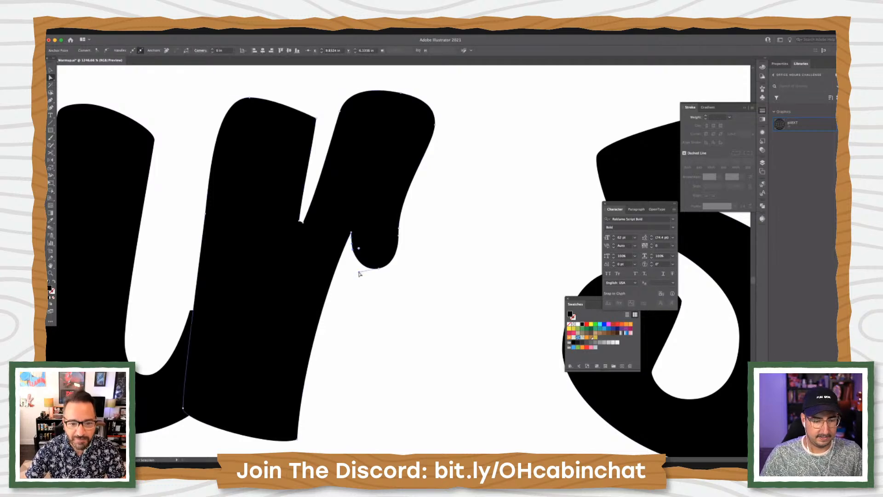
pyautogui.click(422, 302)
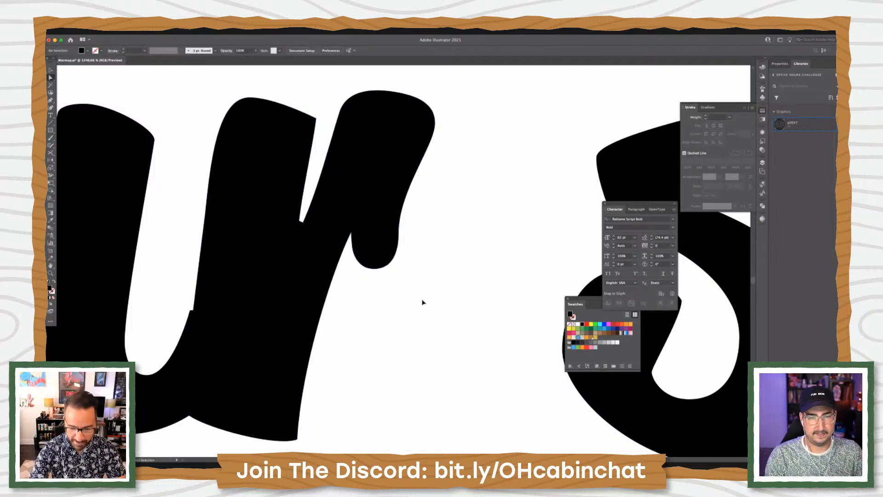
pyautogui.hotkey('ctrl', '-')
pyautogui.hotkey('ctrl', '-')
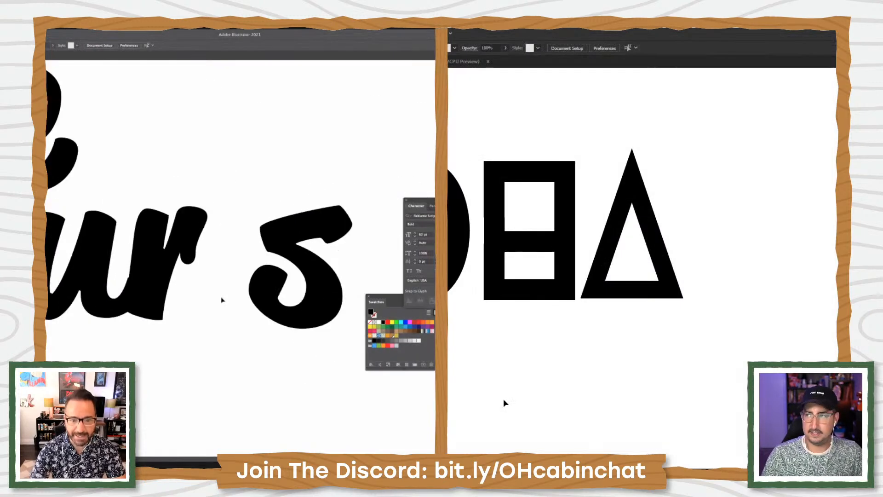
# Nudge the r of the stacked Hours slightly left toward the u
pyautogui.moveTo(515, 300); pyautogui.dragTo(607, 305)
pyautogui.moveTo(221, 297); pyautogui.dragTo(273, 297)
pyautogui.keyDown('alt'); pyautogui.click(628, 276); pyautogui.keyUp('alt')
pyautogui.moveTo(594, 352); pyautogui.dragTo(563, 301)
pyautogui.click(218, 264)
pyautogui.press('Left')
pyautogui.press('t')
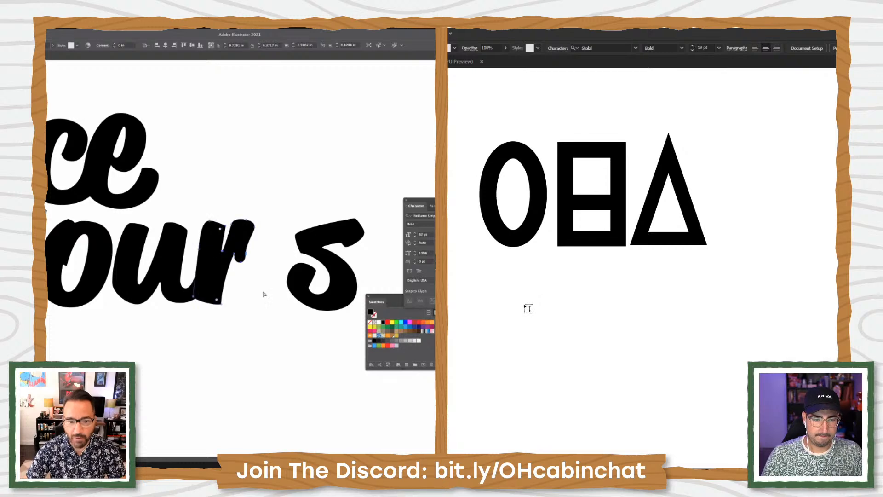
pyautogui.click(264, 293)
# Start a text reading tESTING below the right document's letterforms and move the final s of the stacked Hours against the r
pyautogui.click(524, 305)
pyautogui.write('tESTING')
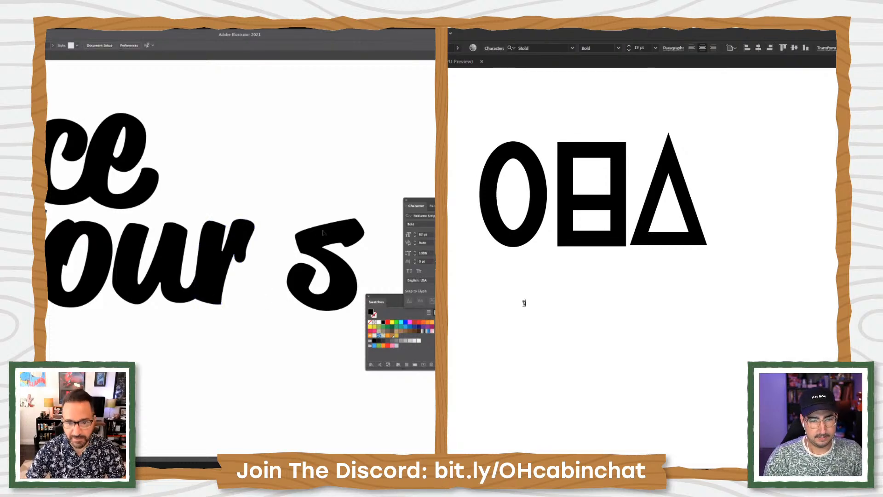
pyautogui.moveTo(322, 229); pyautogui.dragTo(281, 225)
pyautogui.hotkey('ctrl', 'a')
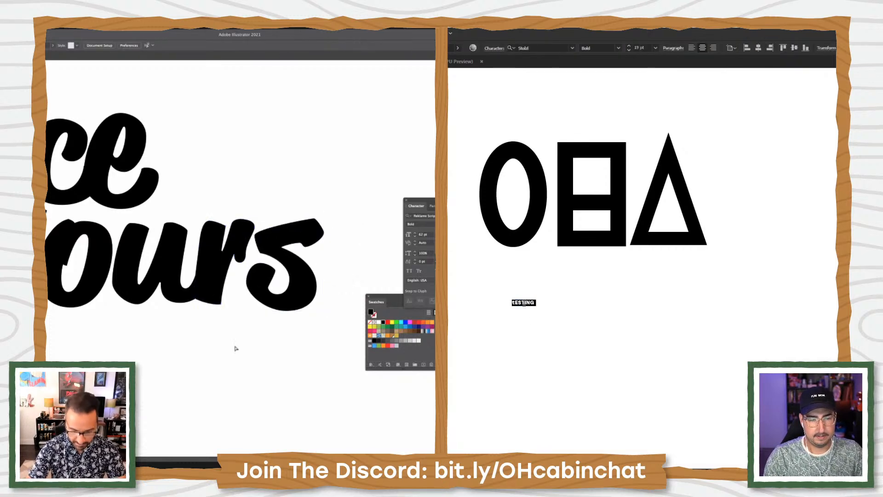
# Replace the right document's text with TESTING TYPE and bring the left document's Office Hours lockups into view
pyautogui.press('super+0')
pyautogui.write('TESTING')
pyautogui.press('super+minus')
pyautogui.write('TYPE')
pyautogui.scroll(-2, 234, 345)
pyautogui.hscroll(2, 234, 346)
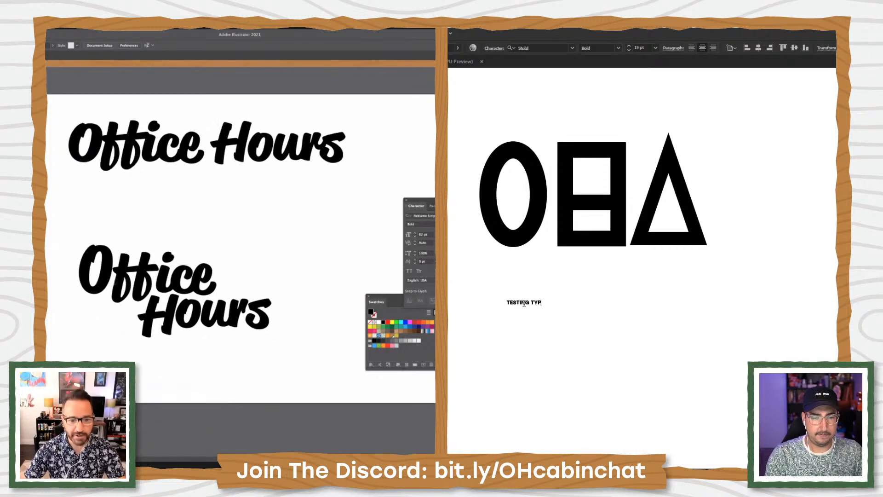
# Break the TESTING TYPE text before TYPE so that it sits on two lines
pyautogui.moveTo(278, 337); pyautogui.dragTo(299, 331)
pyautogui.press('Left')
pyautogui.press('Left')
pyautogui.press('Left')
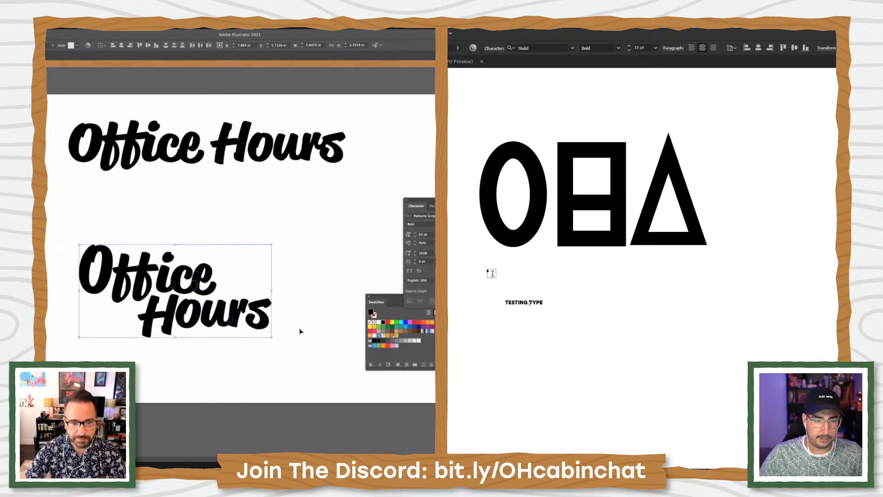
pyautogui.click(300, 331)
pyautogui.press('Return')
pyautogui.click(107, 279)
pyautogui.press('Escape')
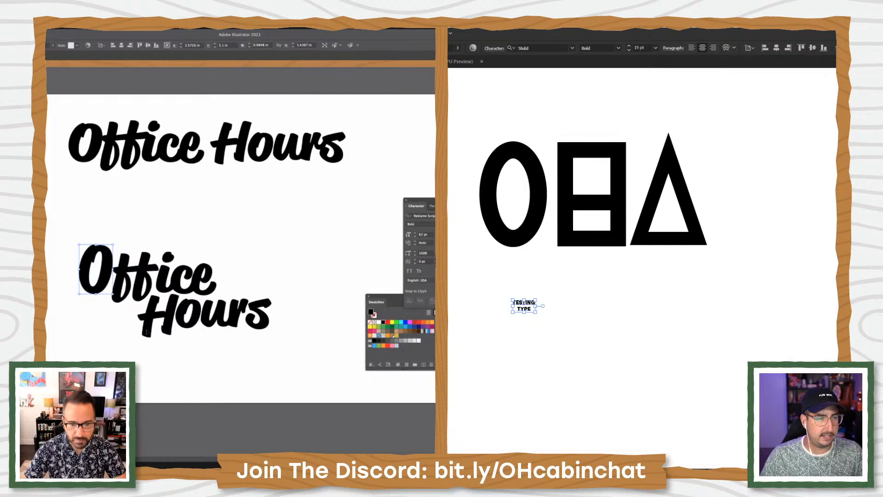
# Scale the TESTING TYPE text up to about 197 pt and center it below the geometric letterforms
pyautogui.press('s')
pyautogui.moveTo(560, 277); pyautogui.dragTo(656, 205)
pyautogui.moveTo(628, 237); pyautogui.dragTo(808, 90)
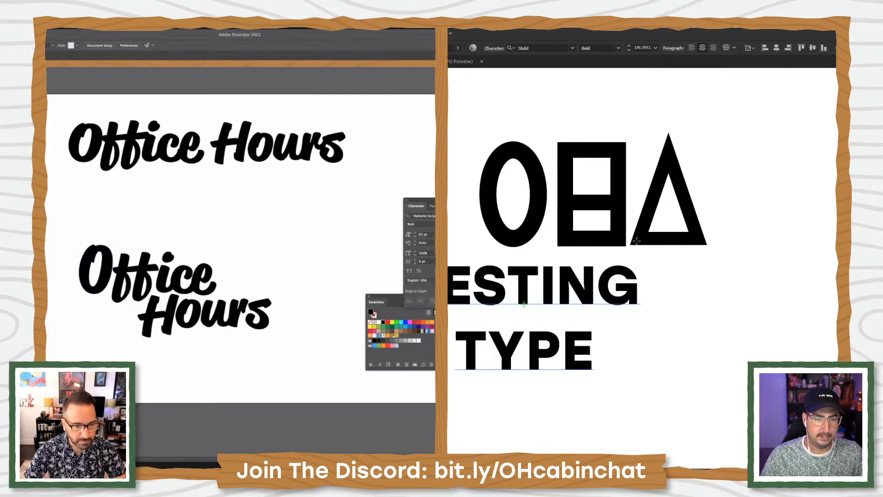
pyautogui.press('v')
pyautogui.moveTo(572, 281); pyautogui.dragTo(660, 313)
pyautogui.press('space')
pyautogui.moveTo(646, 257)
pyautogui.mouseDown()
pyautogui.moveTo(673, 265)
pyautogui.moveTo(657, 266)
pyautogui.mouseUp()
pyautogui.doubleClick(103, 143)
pyautogui.click(764, 234)
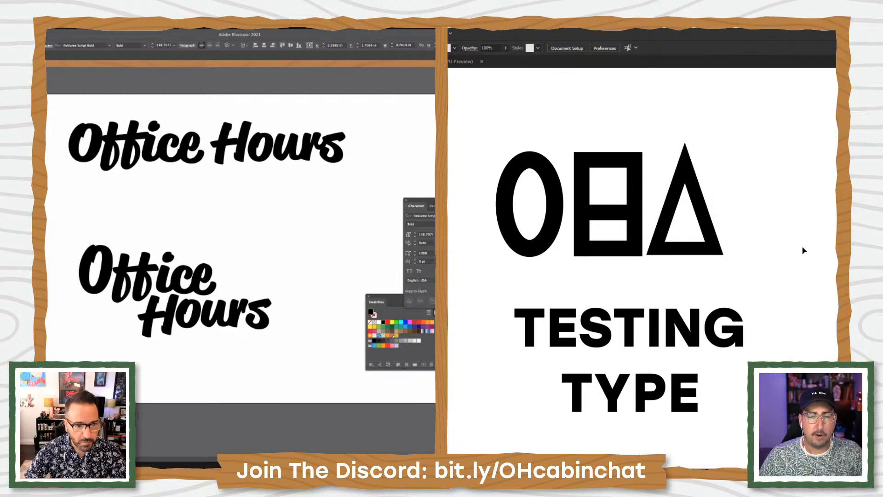
# Enlarge the OH! lettering beside the stacked Office Hours in the left document
pyautogui.press('super+shift+a')
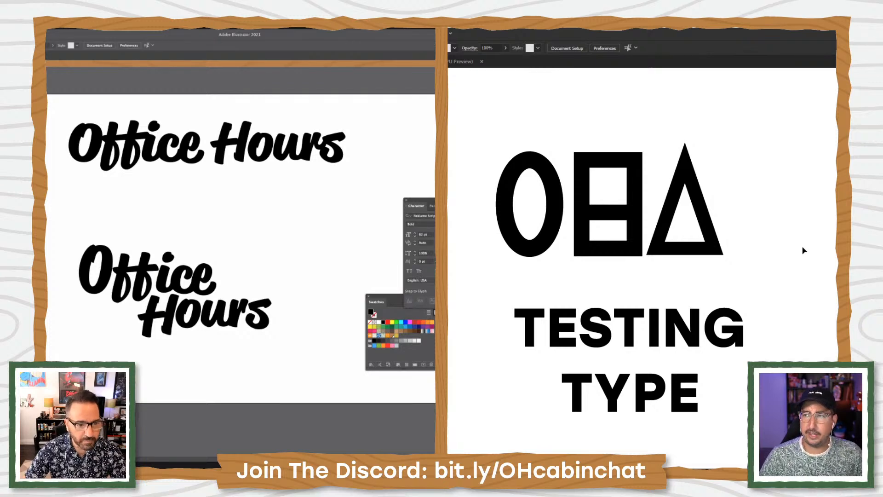
pyautogui.press('p')
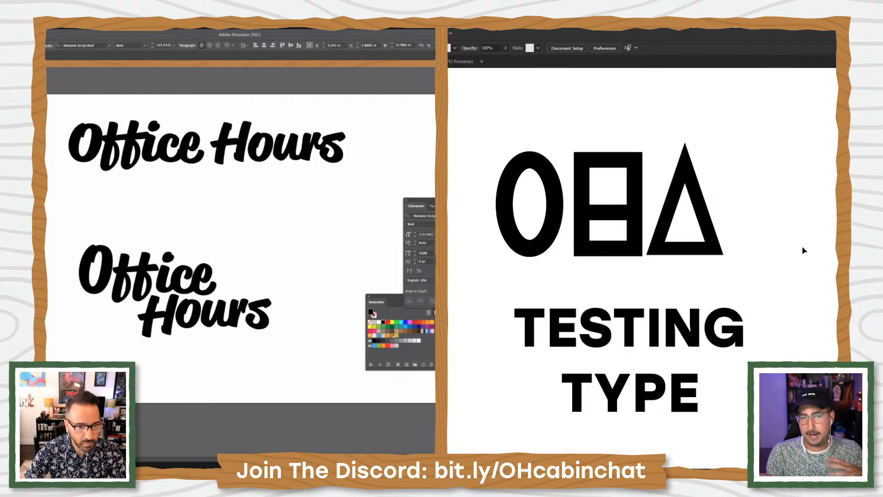
pyautogui.press('super+shift+a')
pyautogui.moveTo(59, 231); pyautogui.dragTo(115, 220)
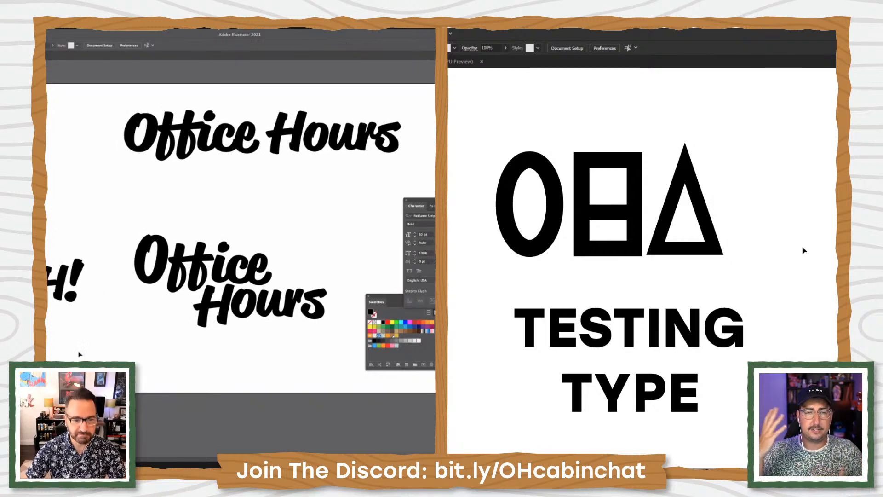
pyautogui.click(72, 294)
pyautogui.moveTo(85, 317); pyautogui.dragTo(116, 342)
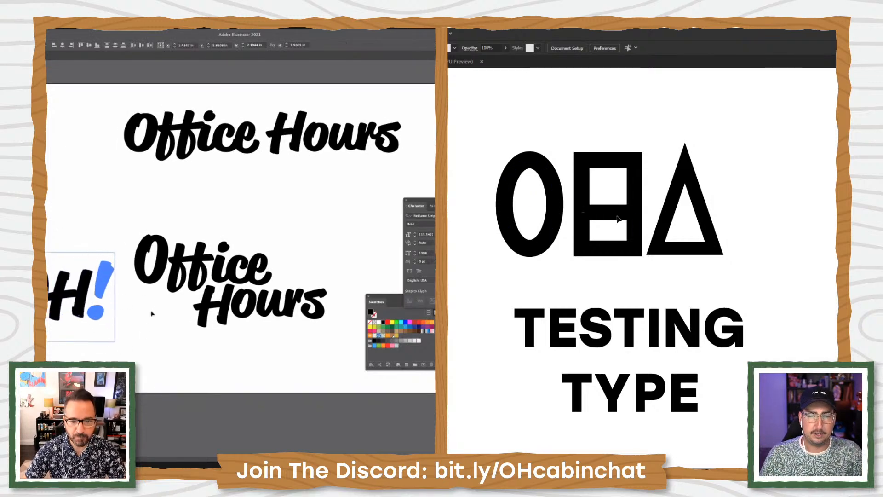
# Rotate the whole stacked Office Hours lockup a few degrees counterclockwise
pyautogui.click(129, 228)
pyautogui.moveTo(130, 228); pyautogui.dragTo(338, 360)
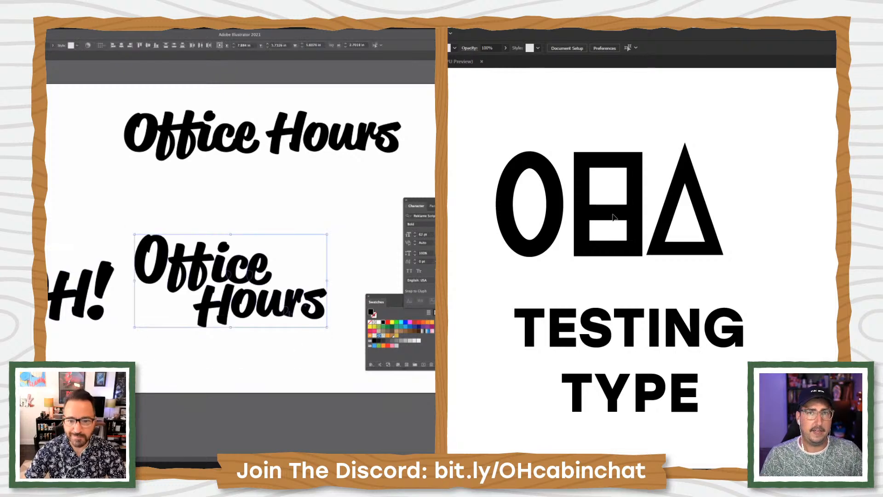
pyautogui.press('super+shift+o')
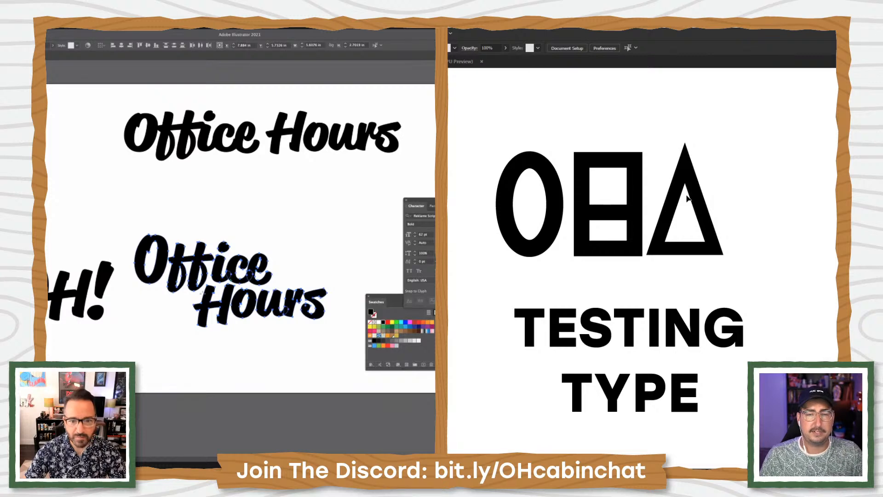
pyautogui.click(243, 297)
pyautogui.moveTo(355, 229); pyautogui.dragTo(346, 225)
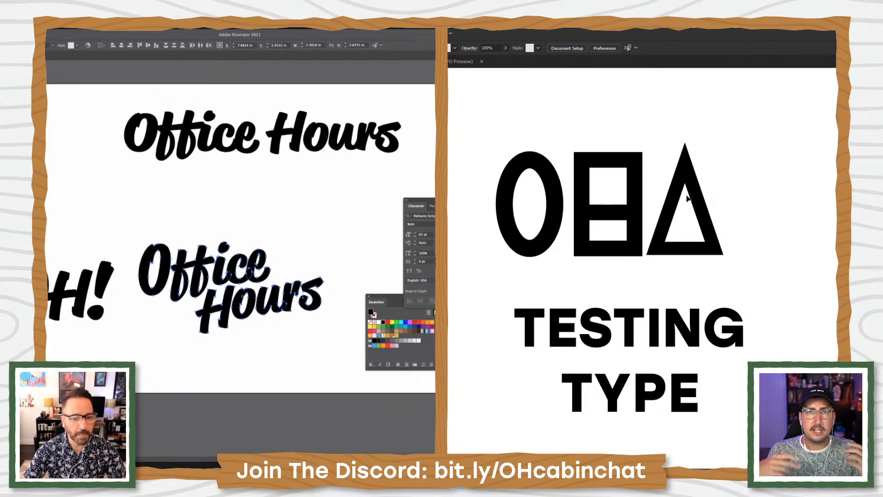
pyautogui.press('v')
pyautogui.click(147, 313)
pyautogui.moveTo(216, 359); pyautogui.dragTo(191, 353)
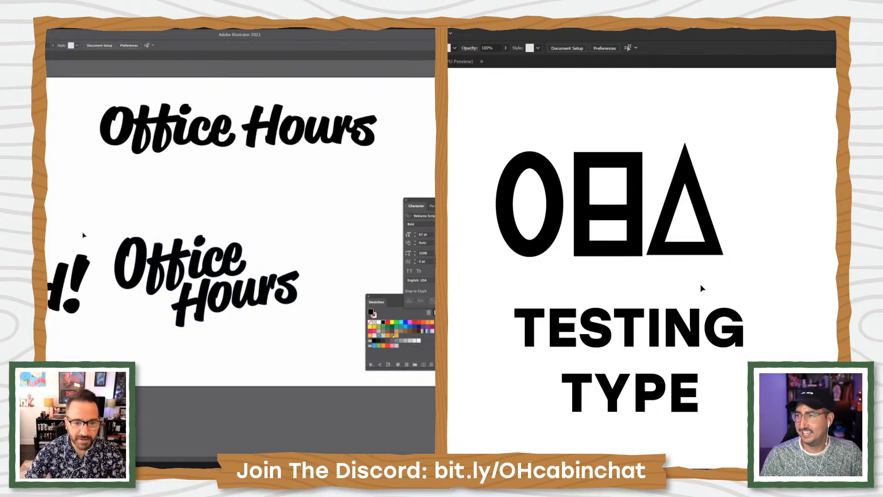
# Select the TESTING TYPE text in the right document and open its character settings
pyautogui.click(648, 342)
pyautogui.scroll(-5, 651, 321)
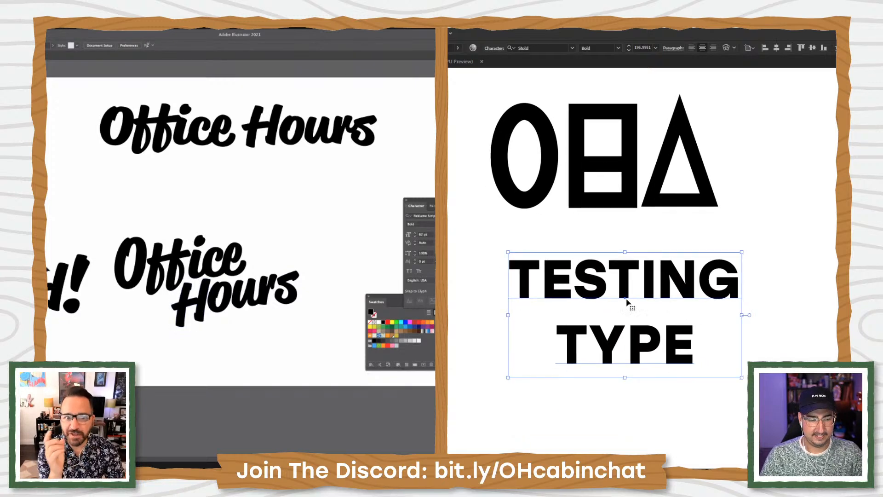
pyautogui.press('a')
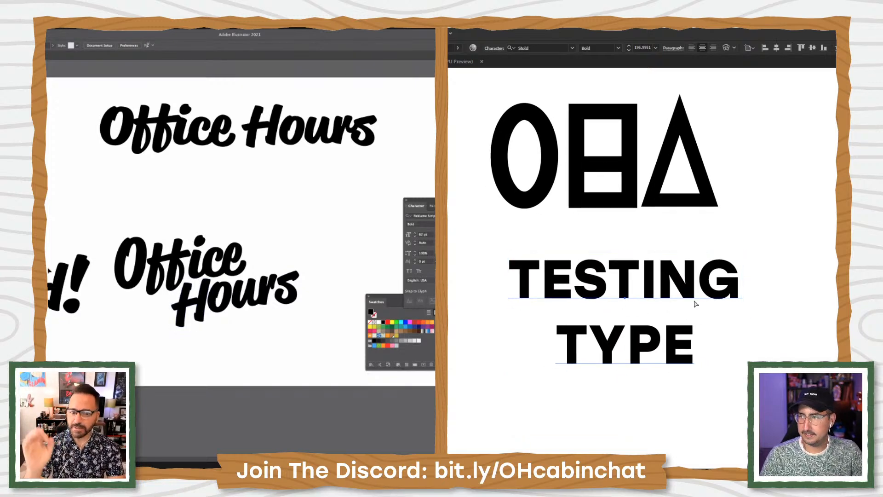
pyautogui.press('v')
pyautogui.hotkey('ctrl', 't')
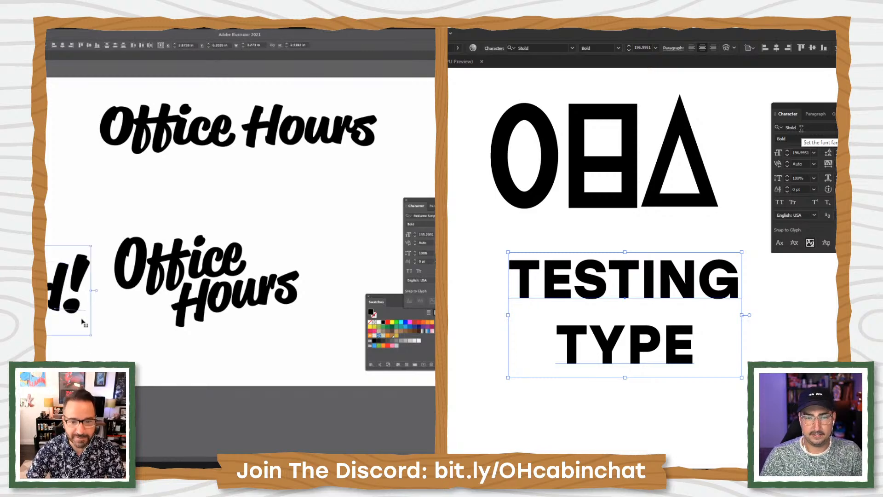
# Convert the exclamation point of the left document's OH! lettering to outlines
pyautogui.click(84, 283)
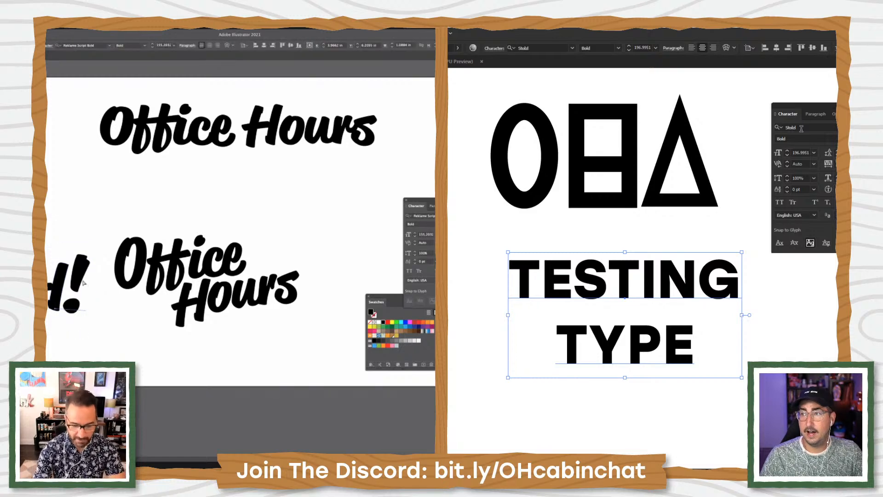
pyautogui.press('super+shift+o')
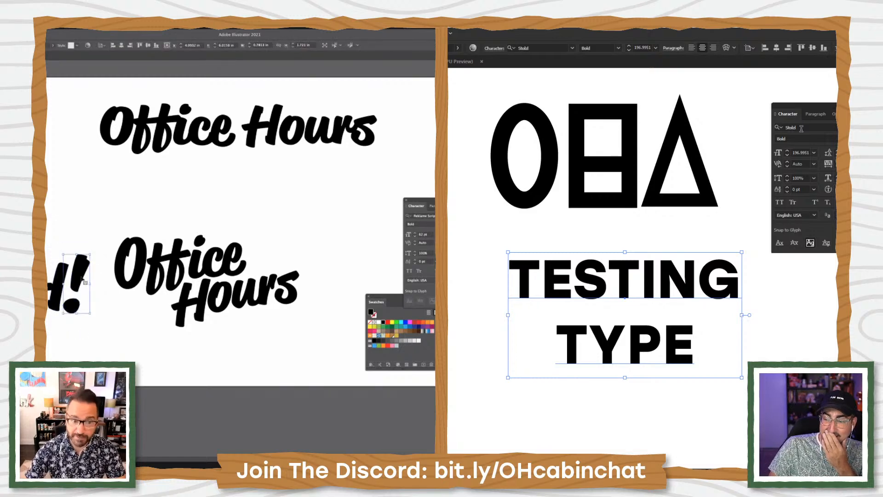
pyautogui.click(56, 243)
pyautogui.click(89, 264)
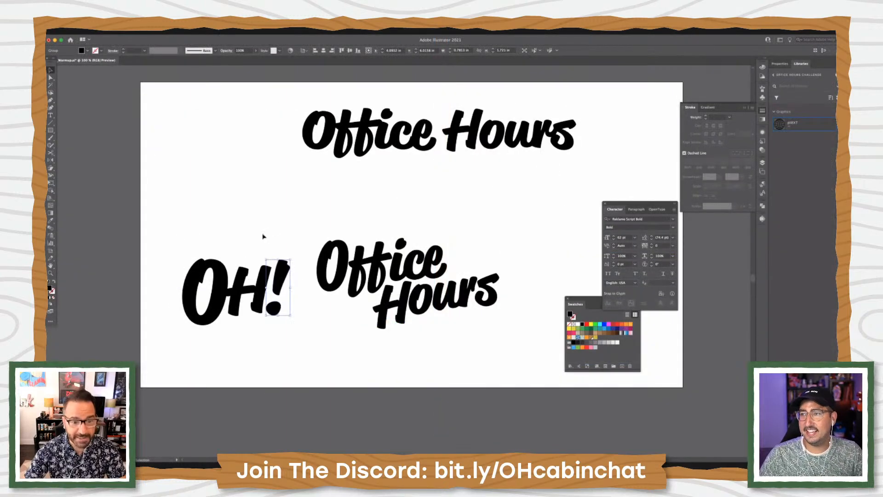
pyautogui.click(263, 236)
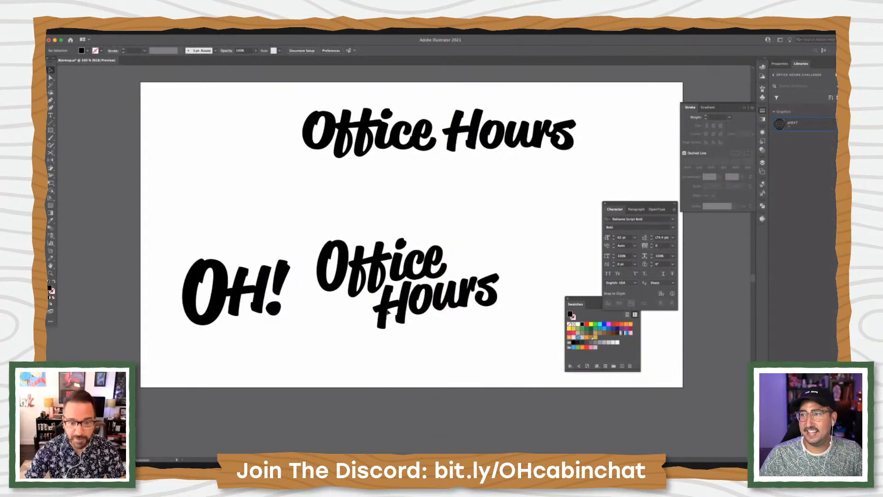
pyautogui.click(404, 308)
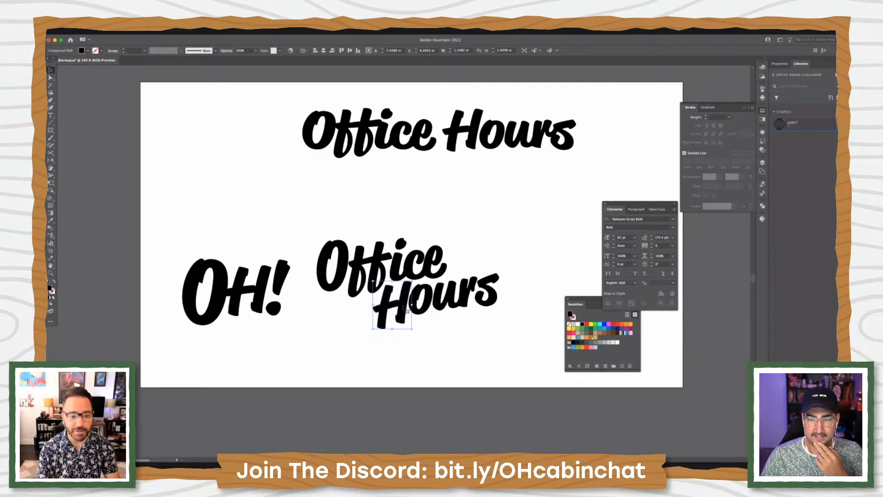
pyautogui.click(172, 237)
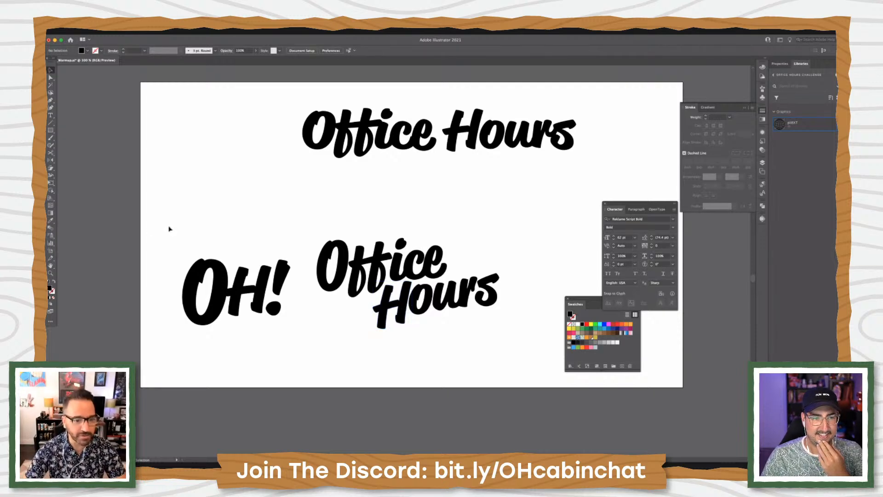
# Scale the OH! lettering down beside the stacked Office Hours in the left document
pyautogui.click(275, 314)
pyautogui.moveTo(292, 326); pyautogui.dragTo(249, 300)
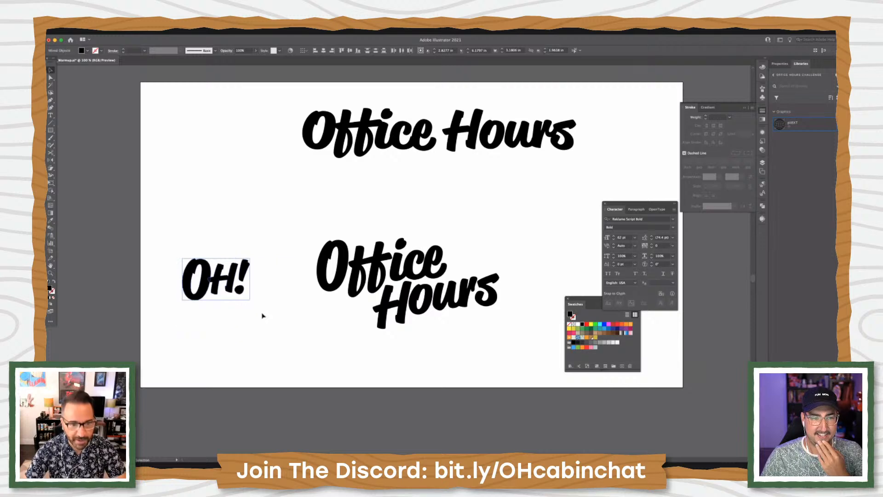
pyautogui.click(265, 315)
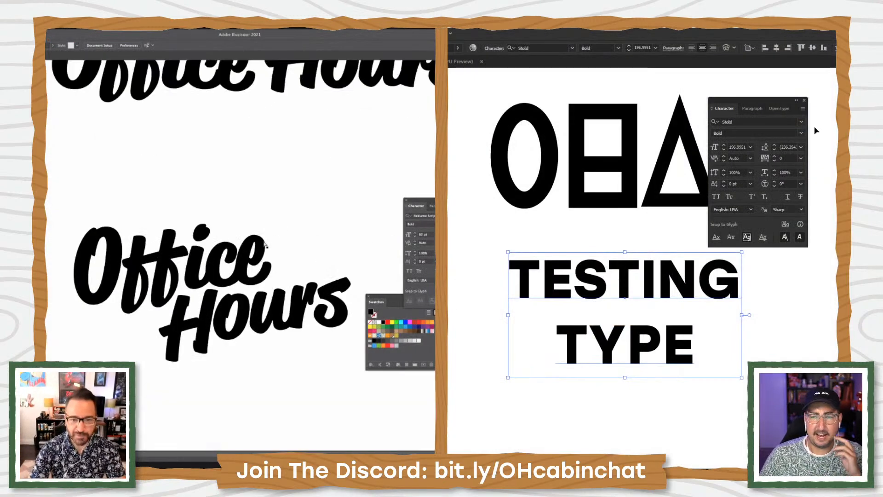
# Browse additional Adobe Fonts for the right document's TESTING TYPE text and filter them to sans serif
pyautogui.scroll(5, 264, 244)
pyautogui.click(801, 121)
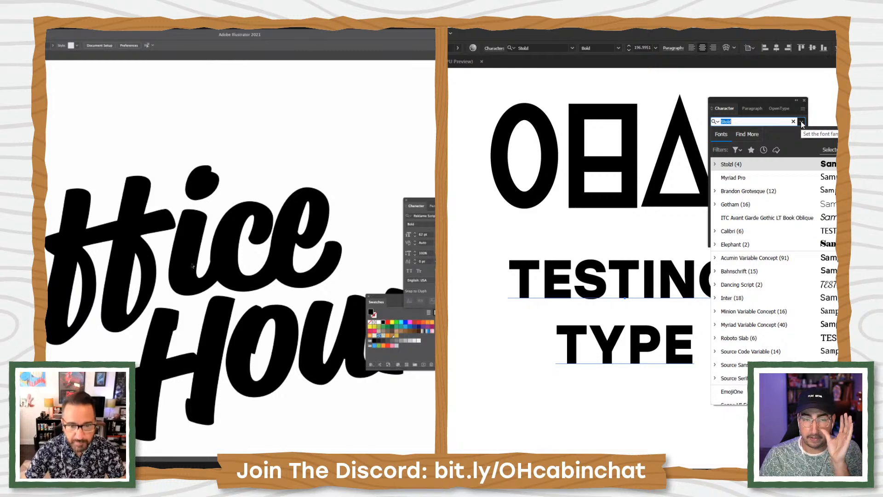
pyautogui.click(746, 138)
pyautogui.click(738, 149)
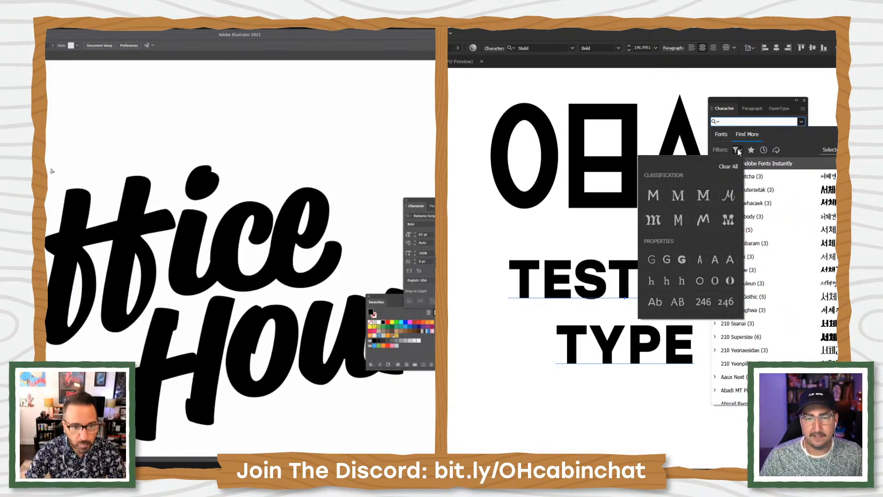
pyautogui.click(97, 211)
pyautogui.click(655, 197)
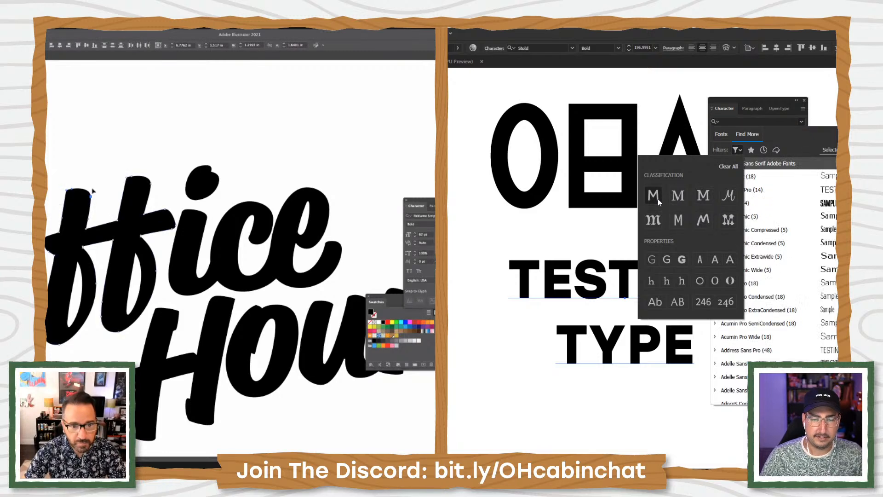
# Narrow the font results for TESTING TYPE to regular weight, condensed width and low contrast
pyautogui.click(666, 260)
pyautogui.click(152, 179)
pyautogui.click(699, 260)
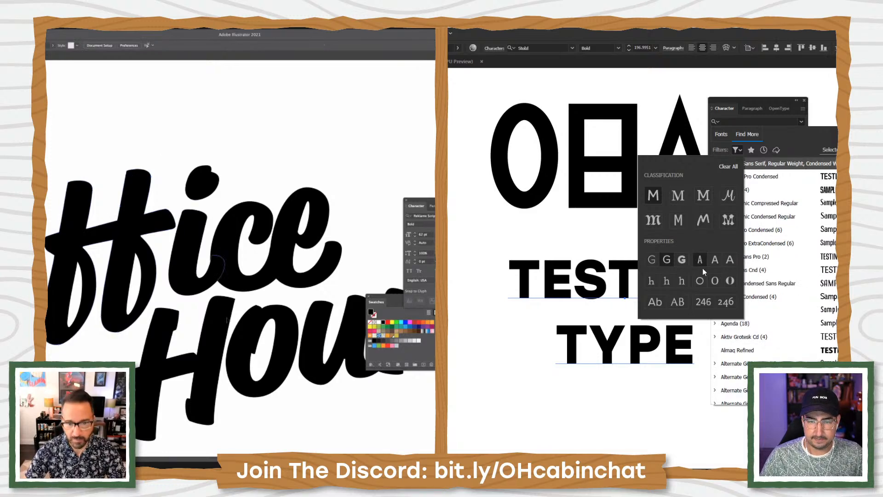
pyautogui.click(214, 264)
pyautogui.click(700, 281)
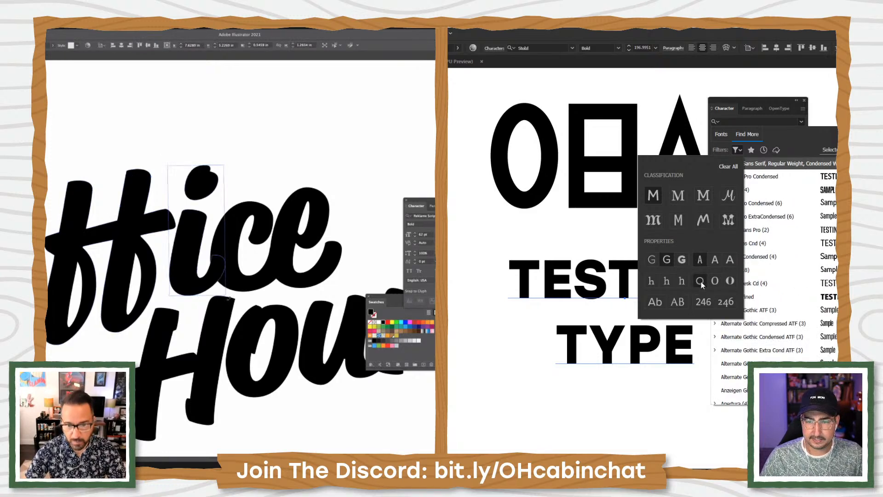
pyautogui.click(275, 432)
pyautogui.click(780, 138)
# Duplicate the H of the stacked Hours into the empty space below the lockup in the left document
pyautogui.press('super+minus')
pyautogui.press('super+minus')
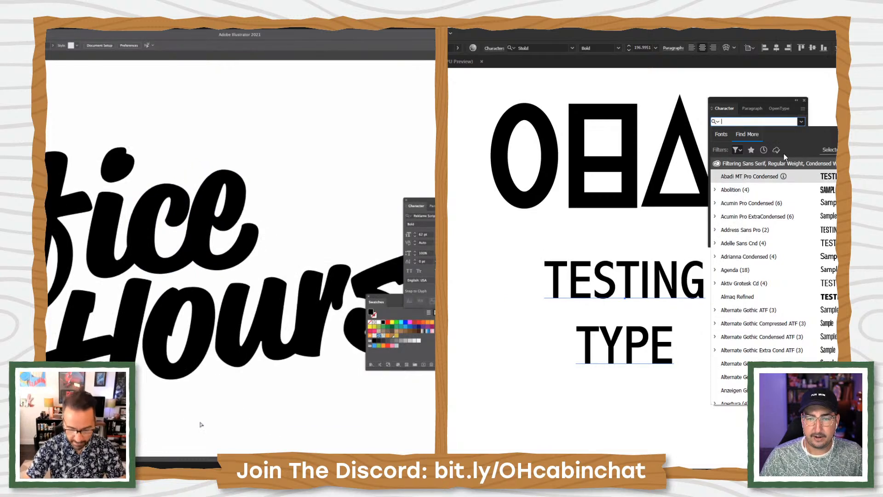
pyautogui.moveTo(144, 377); pyautogui.dragTo(100, 366)
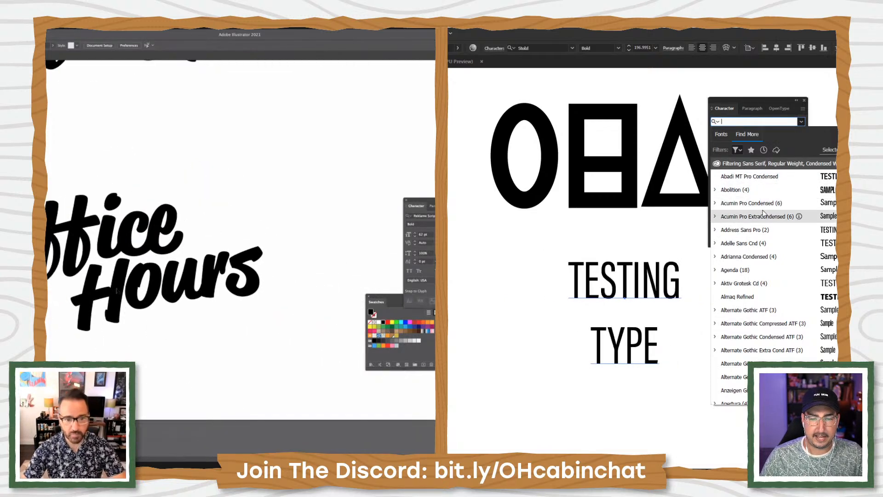
pyautogui.keyDown('alt'); pyautogui.moveTo(118, 291); pyautogui.dragTo(213, 371); pyautogui.keyUp('alt')
# Cut the copied H where its crossbar meets the right stem and delete everything except that stem
pyautogui.press('super+plus')
pyautogui.press('super+plus')
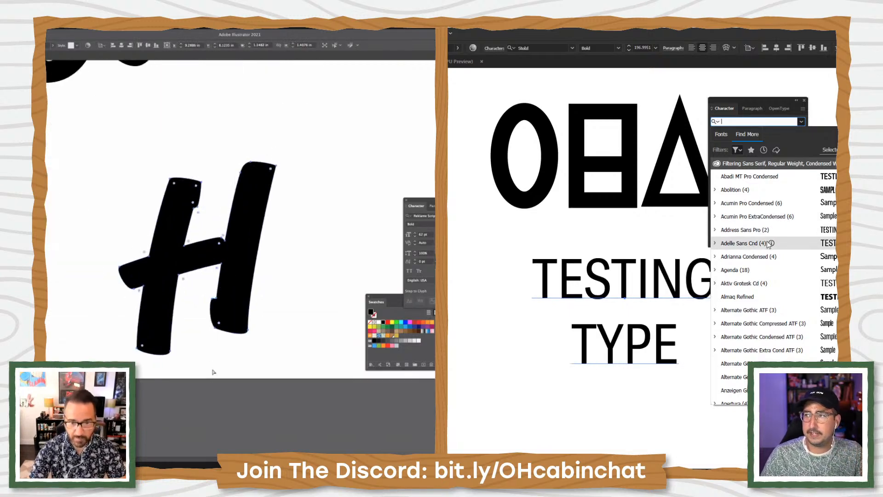
pyautogui.press('super+plus')
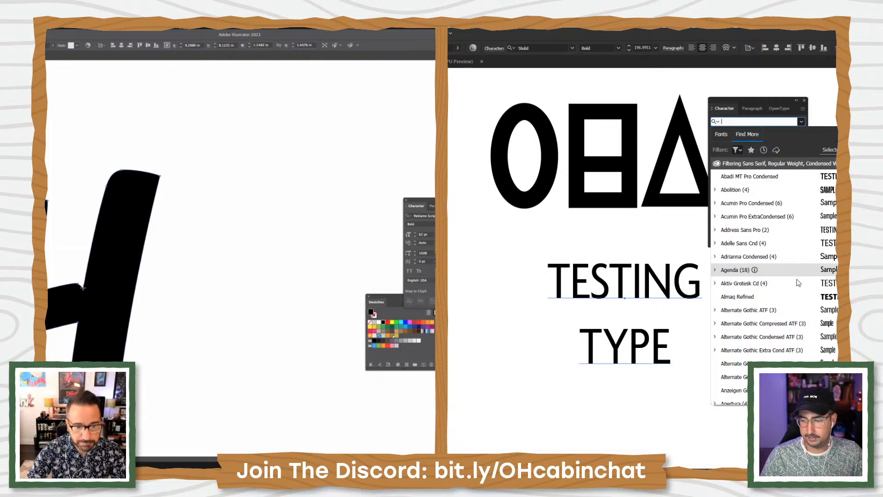
pyautogui.click(84, 288)
pyautogui.click(78, 322)
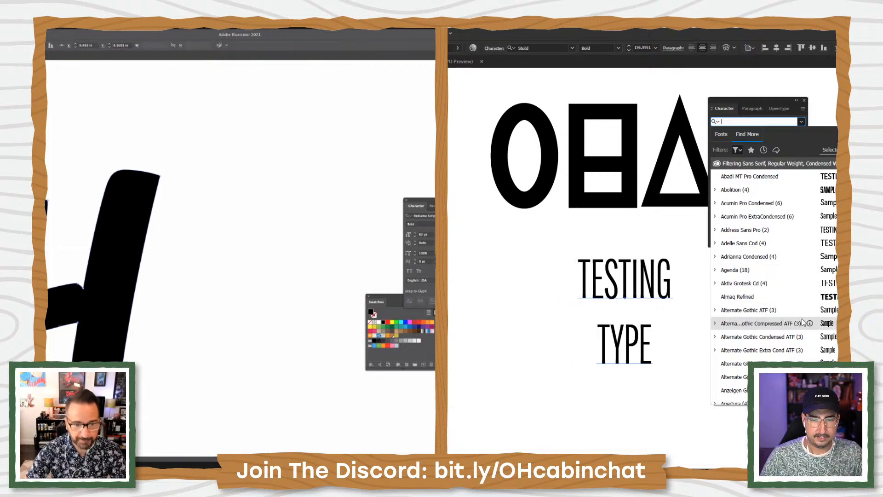
pyautogui.moveTo(79, 322); pyautogui.dragTo(107, 276)
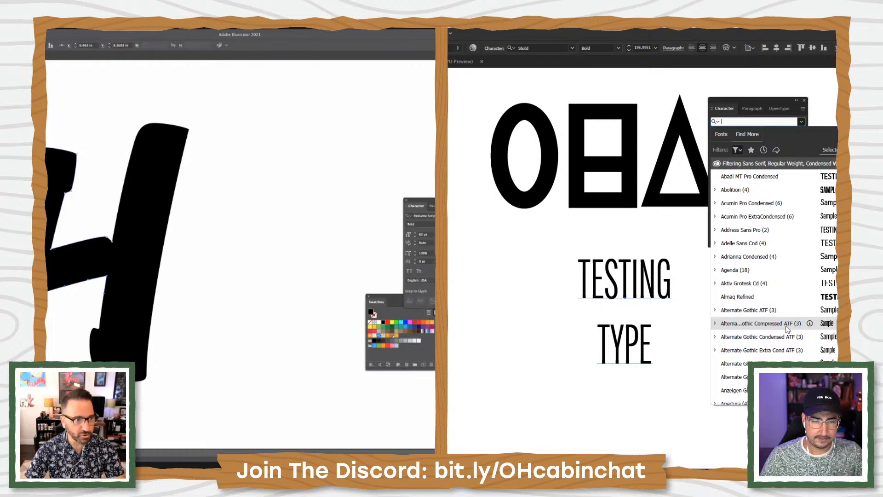
pyautogui.press('v')
pyautogui.press('Delete')
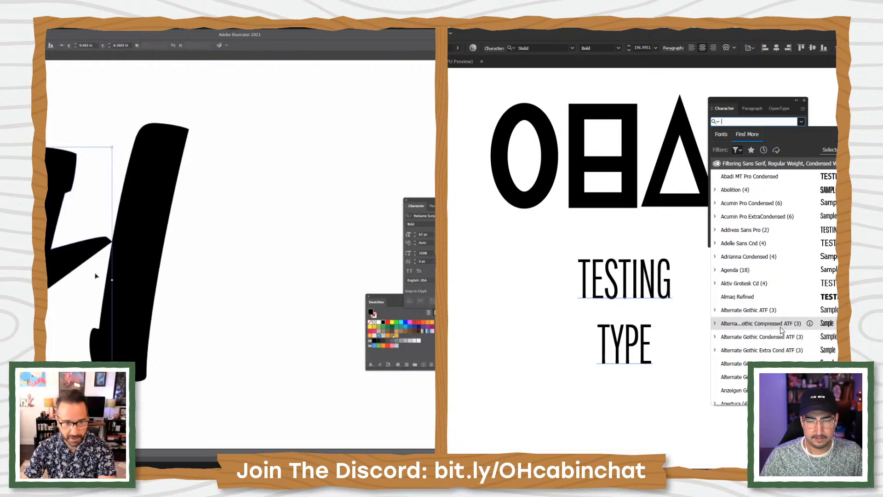
pyautogui.press('Delete')
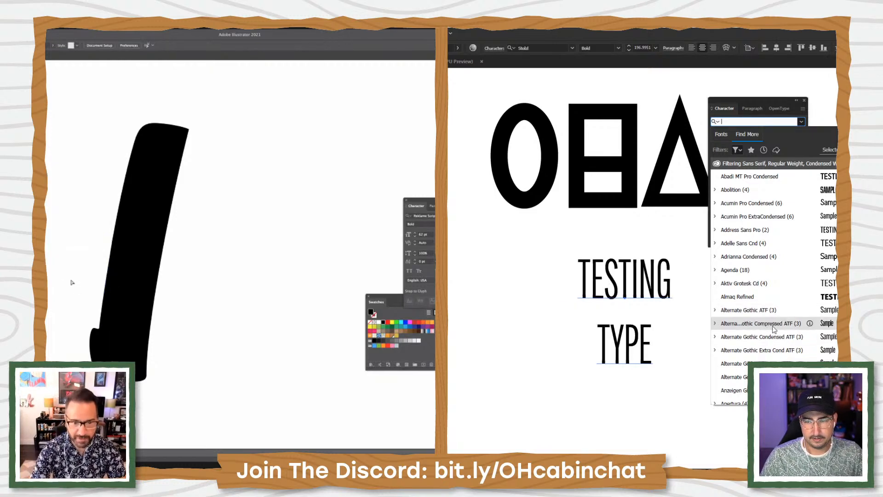
# Rotate the remaining H stem into a horizontal stroke and move it beneath the stacked Hours
pyautogui.press('super+minus')
pyautogui.press('super+minus')
pyautogui.press('v')
pyautogui.click(176, 272)
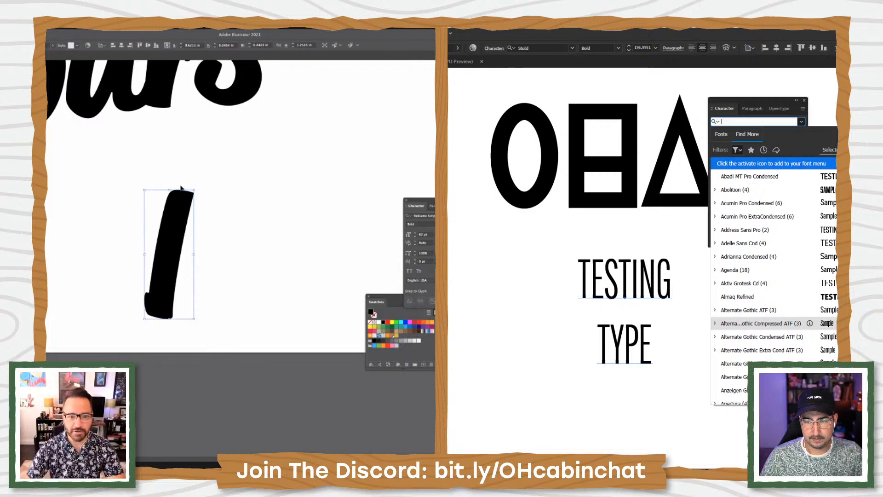
pyautogui.moveTo(158, 166); pyautogui.dragTo(268, 240)
pyautogui.moveTo(315, 347); pyautogui.dragTo(356, 420)
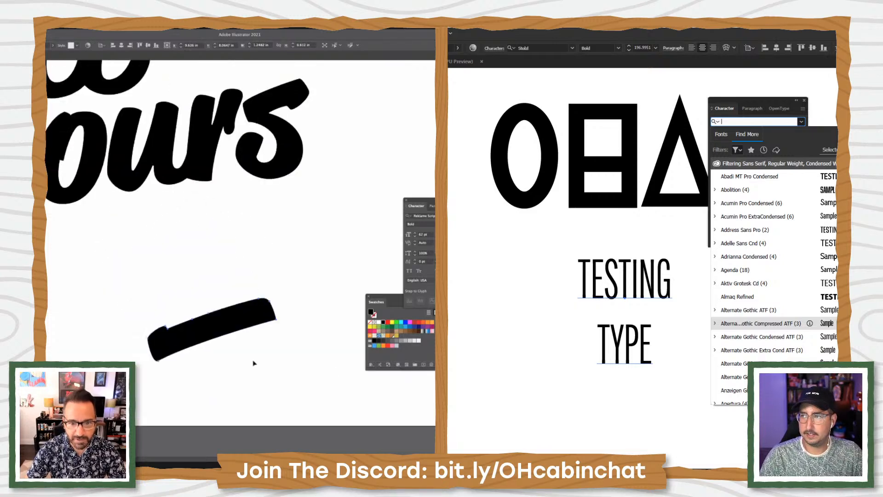
pyautogui.press('v')
pyautogui.moveTo(230, 331)
pyautogui.mouseDown()
pyautogui.moveTo(120, 274)
pyautogui.moveTo(108, 228)
pyautogui.moveTo(148, 295)
pyautogui.moveTo(184, 304)
pyautogui.moveTo(175, 293)
pyautogui.moveTo(178, 318)
pyautogui.mouseUp()
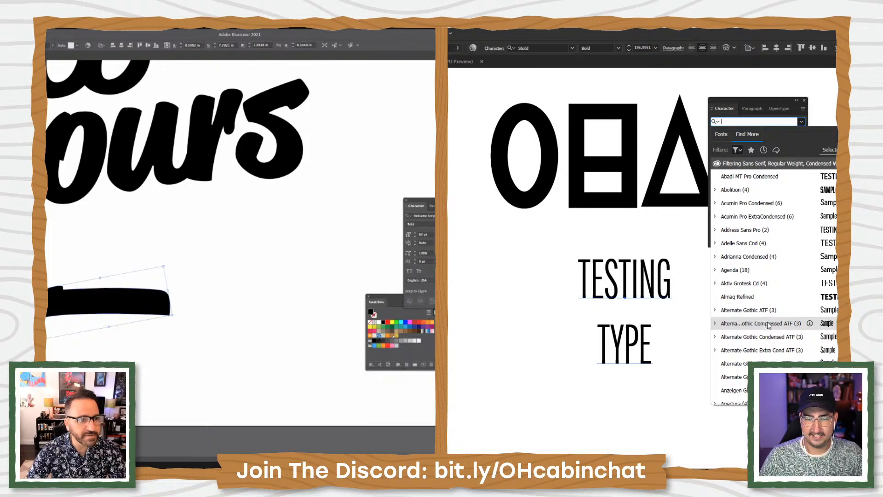
pyautogui.press('Escape')
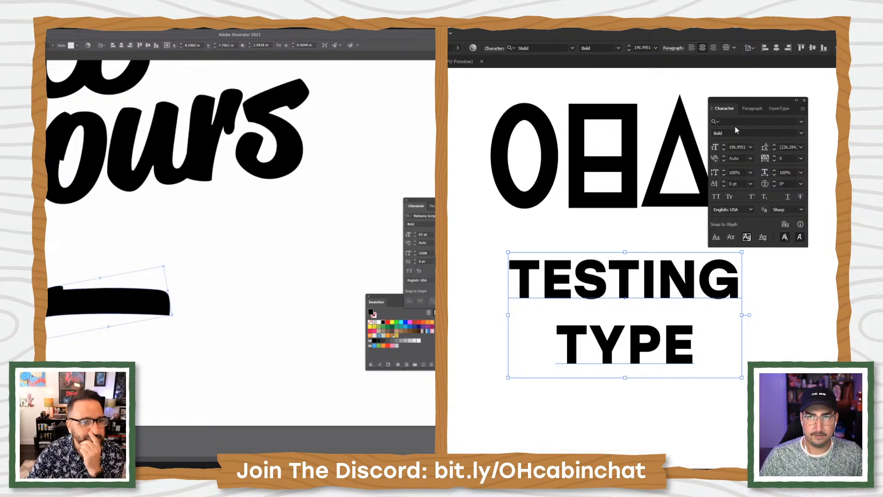
pyautogui.click(448, 33)
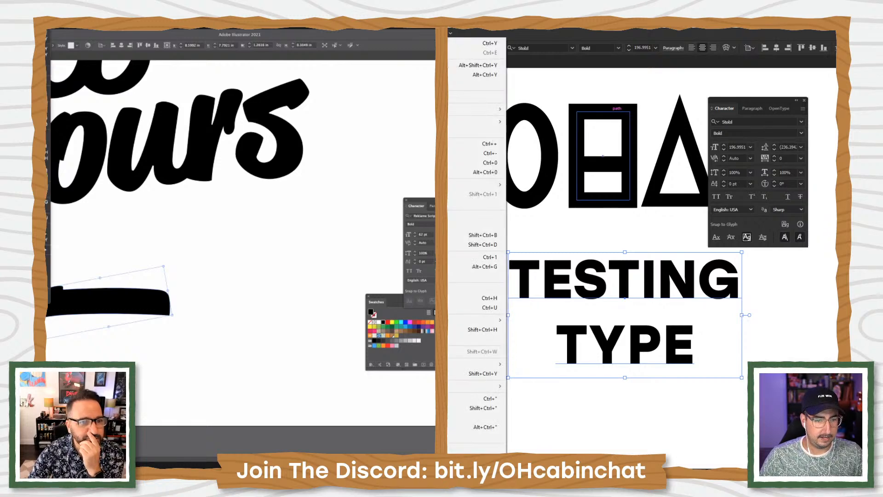
pyautogui.moveTo(49, 81)
pyautogui.press('Escape')
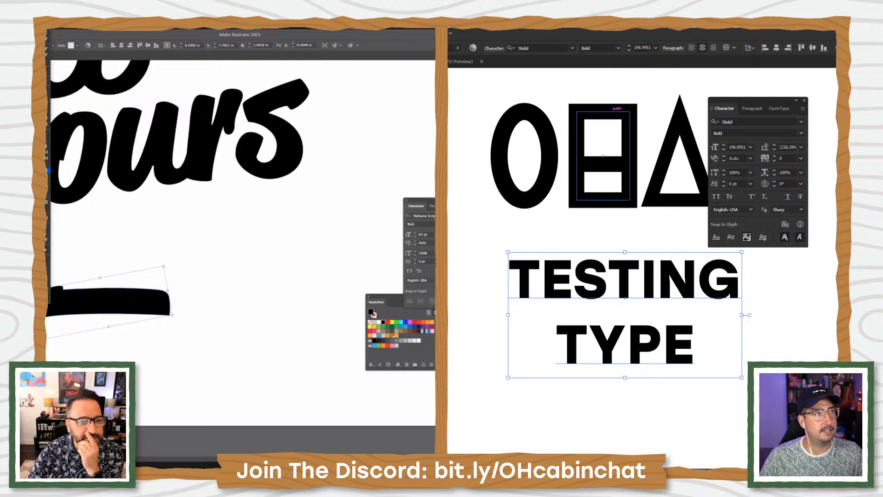
pyautogui.press('Escape')
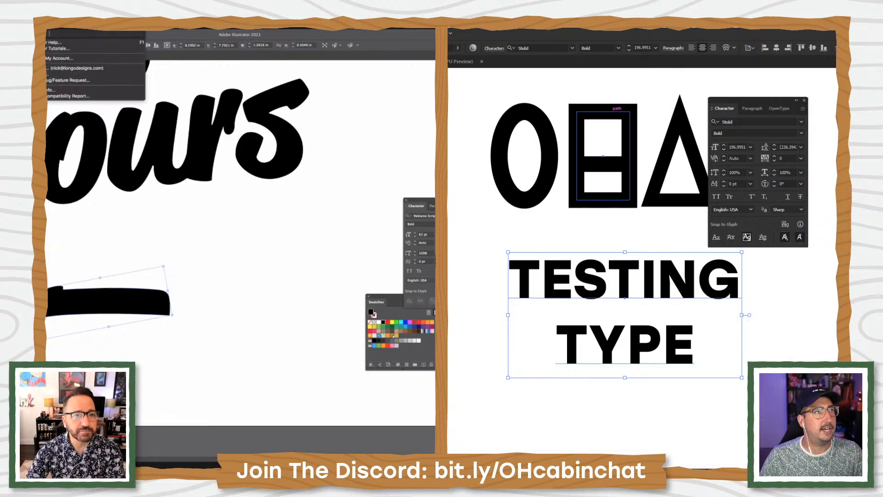
# Look up the "bounding" commands in the left document's help and reset the horizontal stroke's bounding box
pyautogui.click(30, 27)
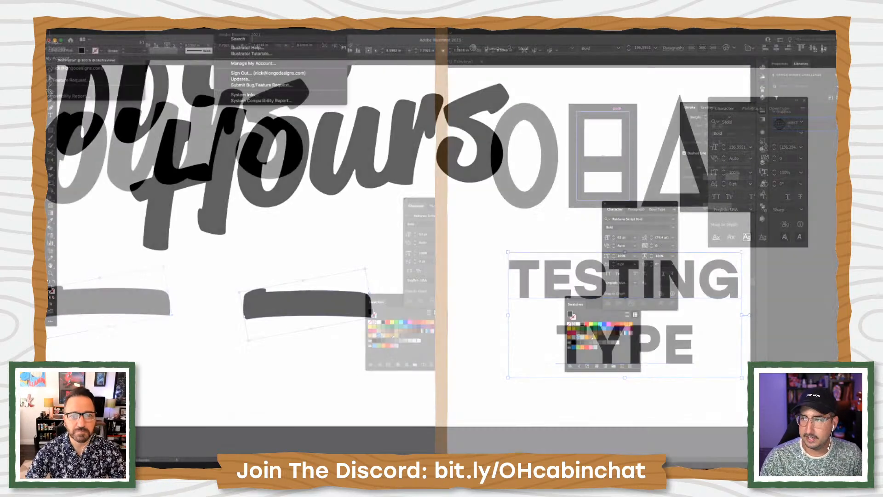
pyautogui.write('bounding')
pyautogui.doubleClick(266, 39)
pyautogui.moveTo(274, 49)
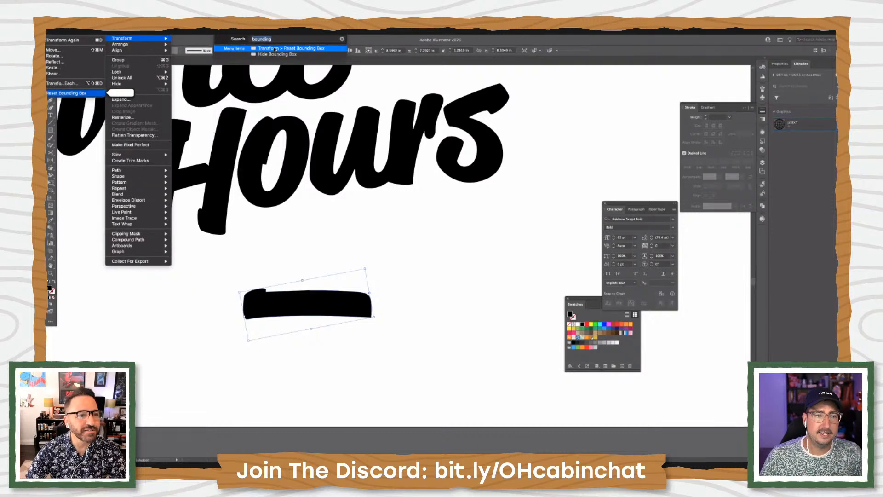
pyautogui.moveTo(126, 42)
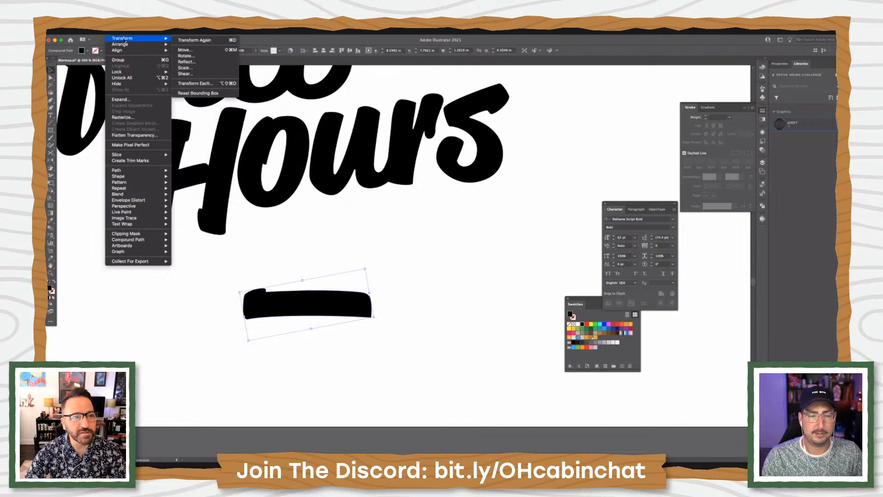
pyautogui.click(194, 93)
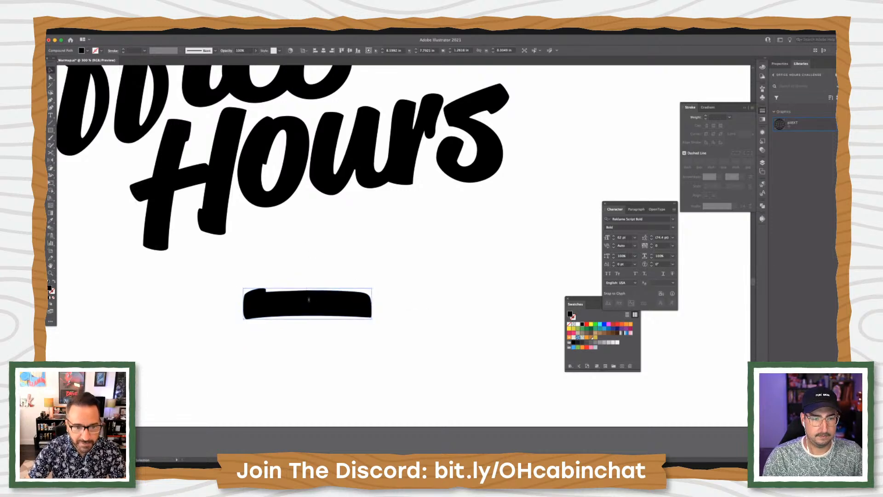
# Reshape the horizontal stroke into an underline about 1.95 in wide and 0.18 in high, placed directly beneath Hours
pyautogui.moveTo(307, 289); pyautogui.dragTo(307, 301)
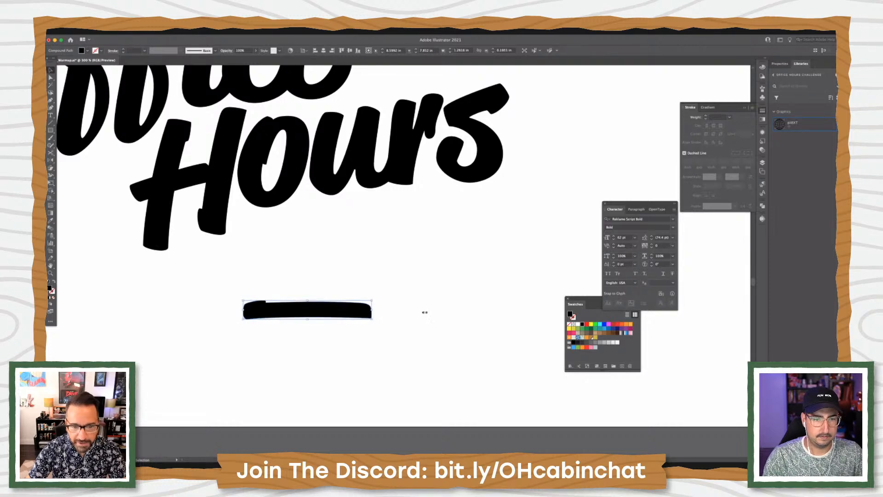
pyautogui.moveTo(425, 312); pyautogui.dragTo(411, 229)
pyautogui.click(431, 333)
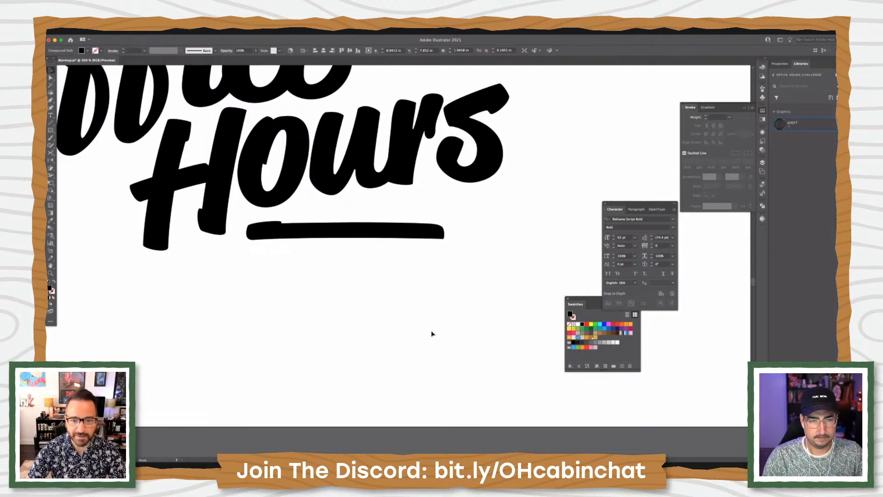
# Warp the straight underline beneath the stacked Hours with a horizontal Arc envelope at 16% bend
pyautogui.scroll(5, 435, 410)
pyautogui.hscroll(-3, 436, 409)
pyautogui.click(474, 342)
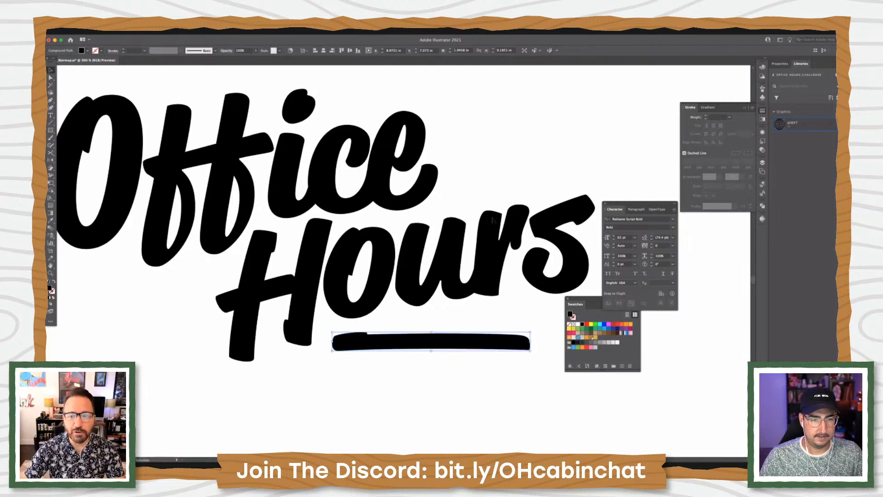
pyautogui.click(129, 32)
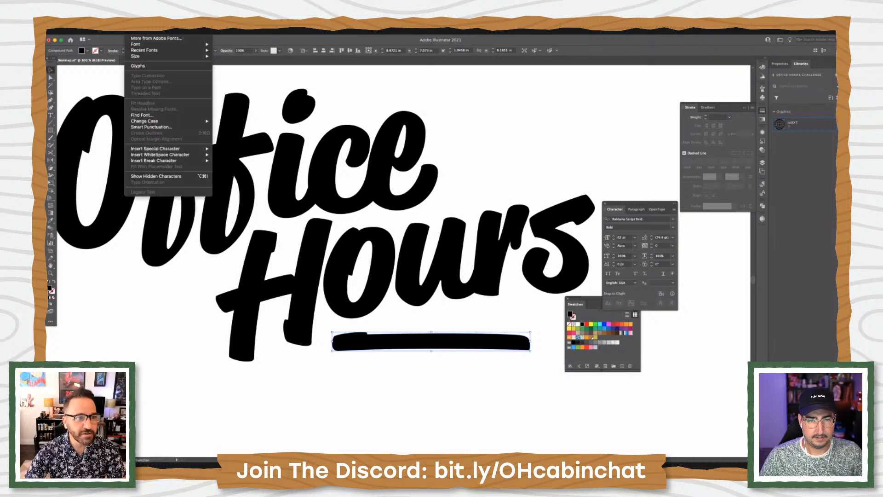
pyautogui.moveTo(167, 32)
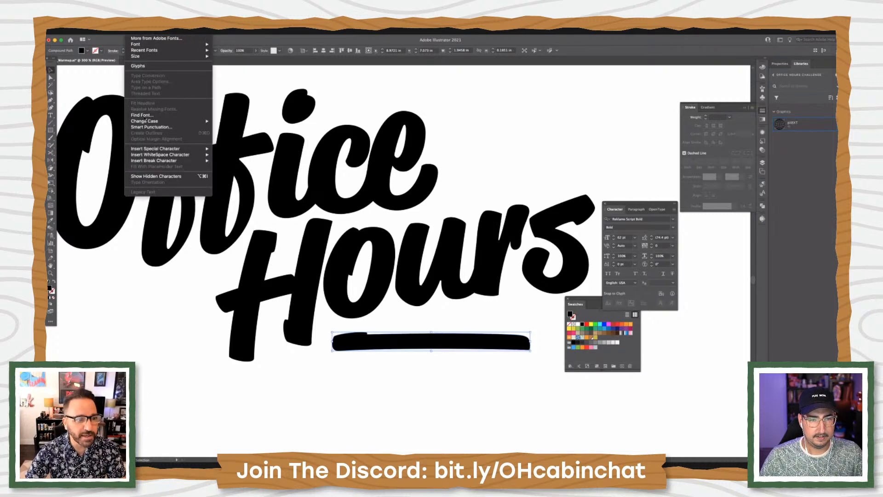
pyautogui.moveTo(113, 32)
pyautogui.moveTo(131, 200)
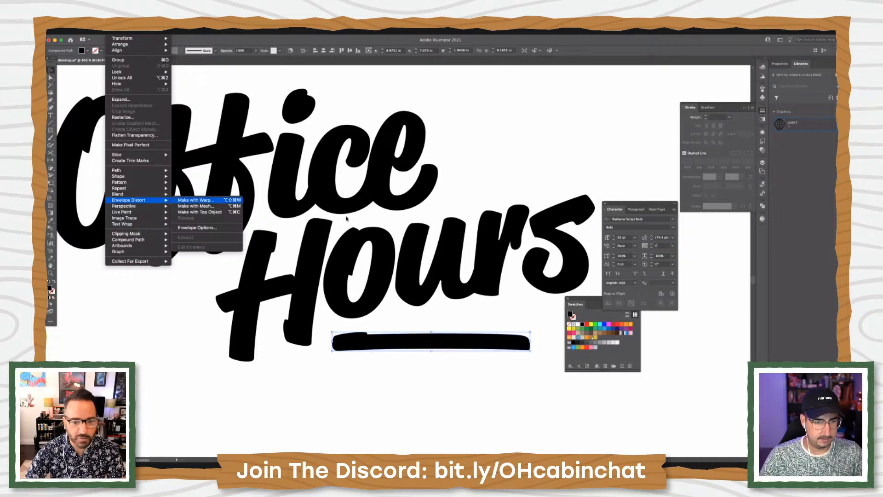
pyautogui.click(195, 202)
pyautogui.click(511, 355)
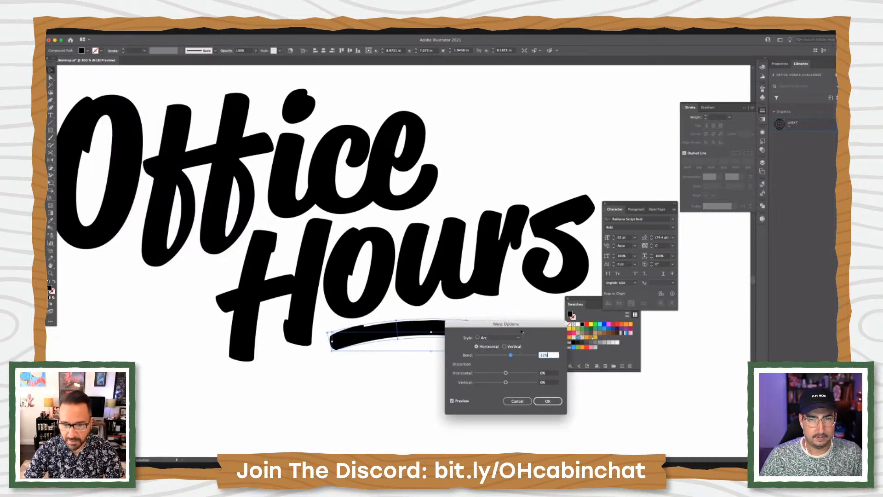
pyautogui.moveTo(529, 337); pyautogui.dragTo(440, 390)
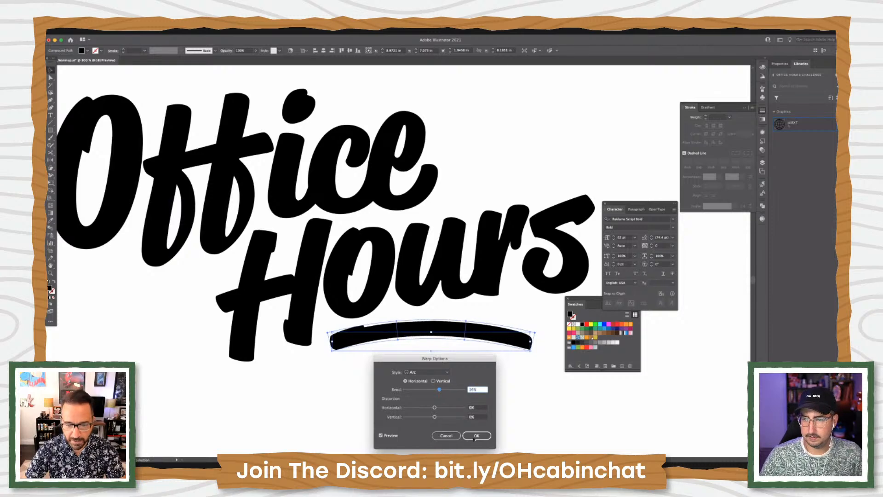
pyautogui.click(476, 436)
# Widen the arched underline to about 2.5 in and tilt it upward to follow the slant of Hours
pyautogui.moveTo(546, 337); pyautogui.dragTo(586, 341)
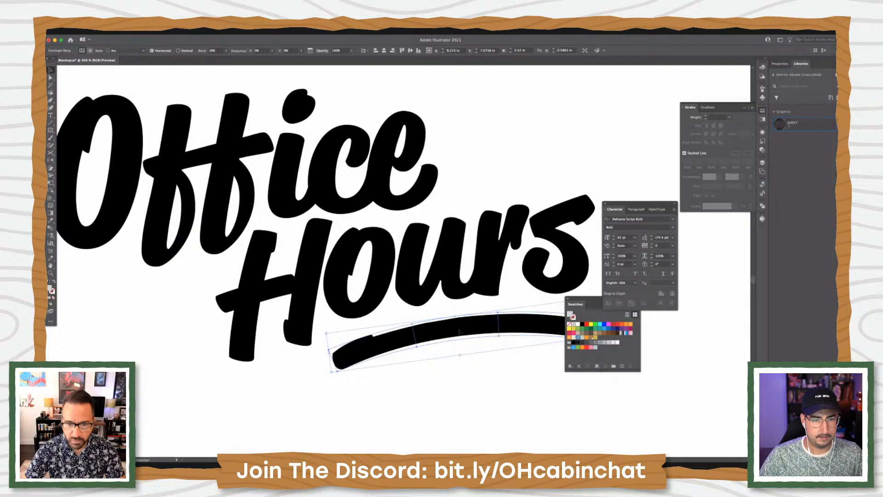
pyautogui.moveTo(511, 328); pyautogui.dragTo(505, 316)
pyautogui.click(440, 381)
pyautogui.press('super+1')
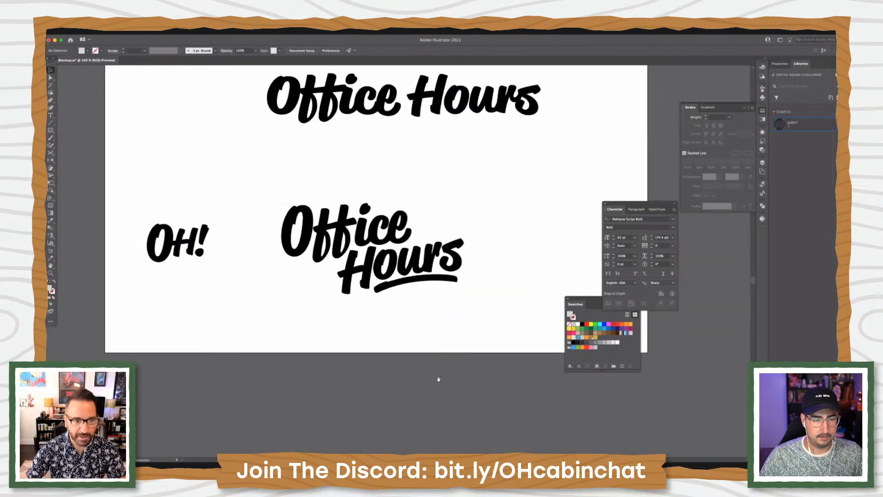
# Duplicate the arched Hours underline and place the copy beneath OH!
pyautogui.moveTo(457, 398); pyautogui.dragTo(530, 435)
pyautogui.moveTo(490, 338); pyautogui.dragTo(269, 322)
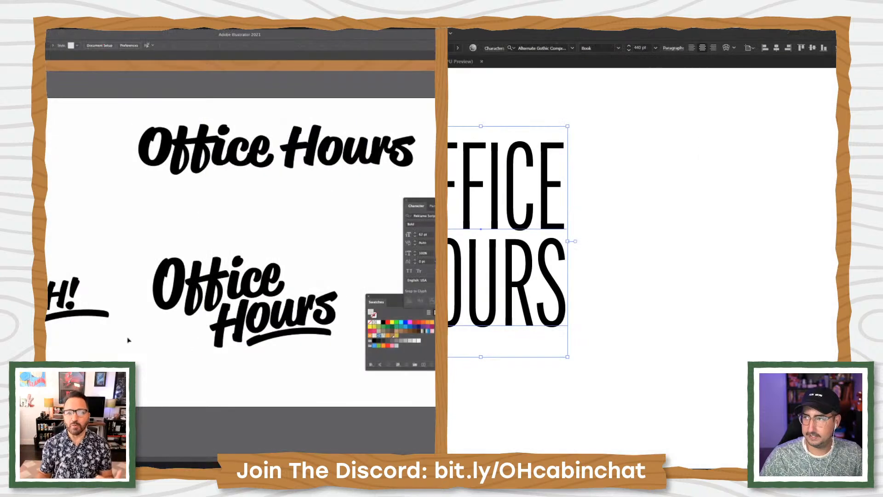
pyautogui.moveTo(281, 406); pyautogui.dragTo(386, 412)
# Copy the arched underline beneath the stacked Hours in the left document
pyautogui.moveTo(592, 290); pyautogui.dragTo(580, 322)
pyautogui.click(580, 319)
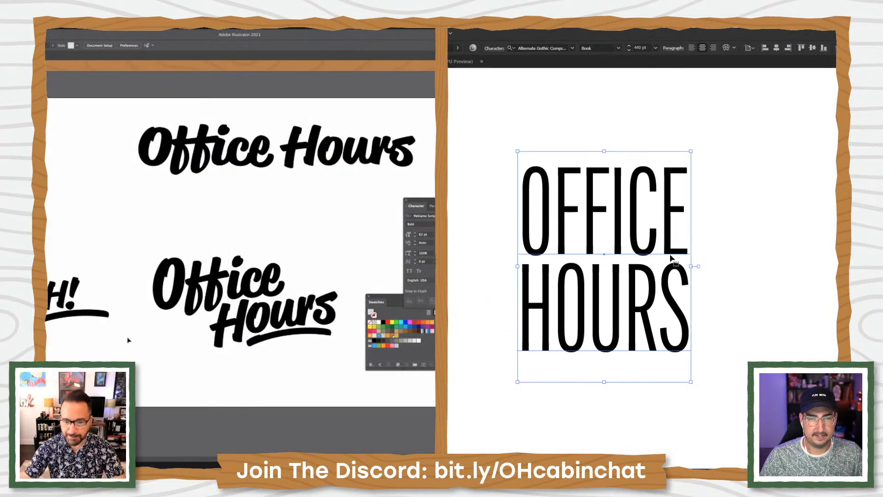
pyautogui.click(272, 338)
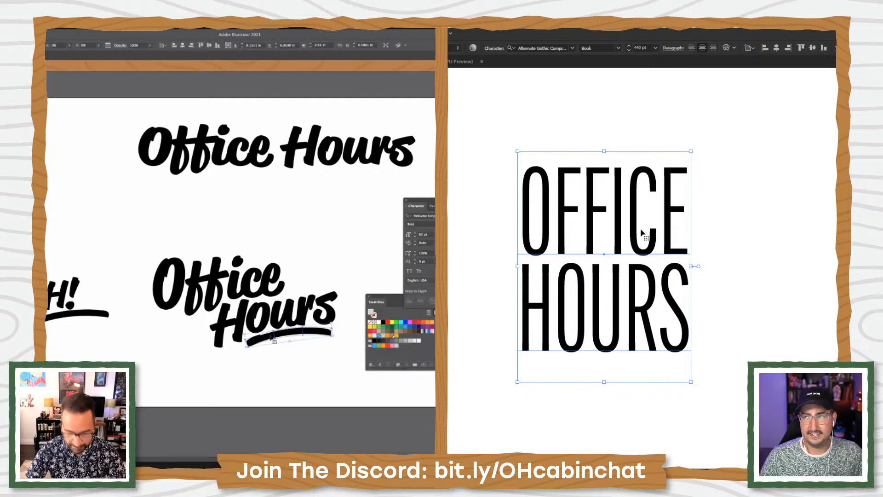
# Scale the right document's OFFICE HOURS text to about 287 pt and duplicate it alongside in a heavier weight
pyautogui.moveTo(638, 228)
pyautogui.mouseDown()
pyautogui.moveTo(640, 213)
pyautogui.moveTo(630, 212)
pyautogui.mouseUp()
pyautogui.press('s')
pyautogui.moveTo(721, 118); pyautogui.dragTo(676, 158)
pyautogui.press('v')
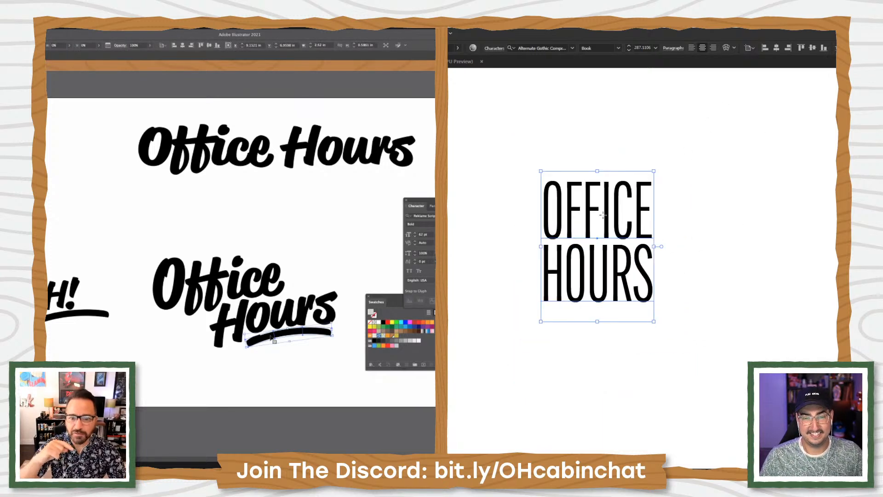
pyautogui.moveTo(603, 209); pyautogui.dragTo(745, 210)
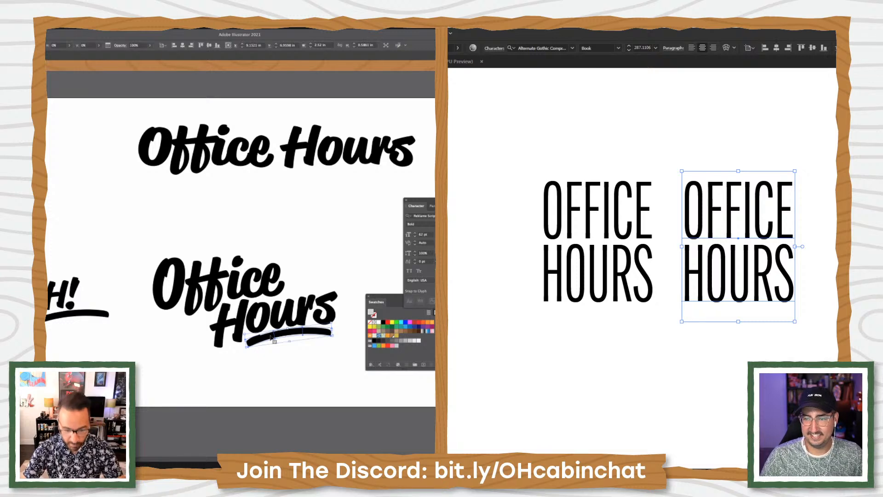
pyautogui.click(618, 48)
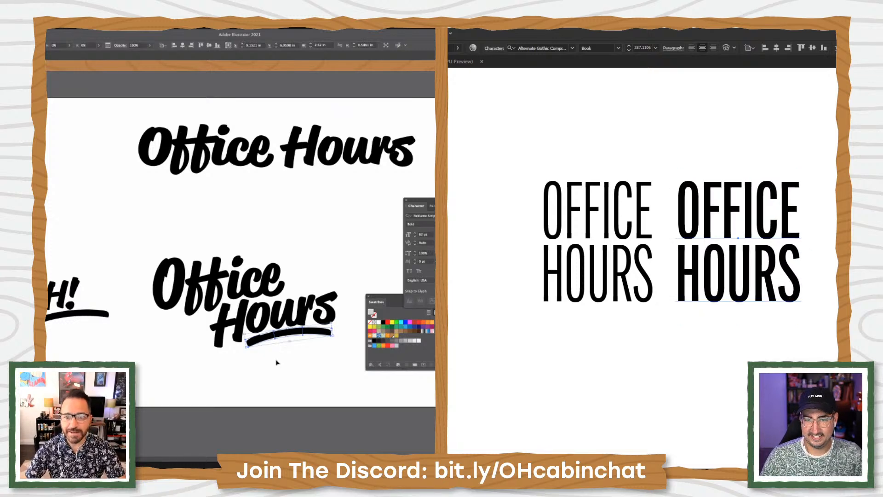
# Undo the left document's underline edits, including the copy under OH!, back to the short straight stroke
pyautogui.press('super+z')
pyautogui.press('super+z')
pyautogui.press('super+z')
pyautogui.press('super+z')
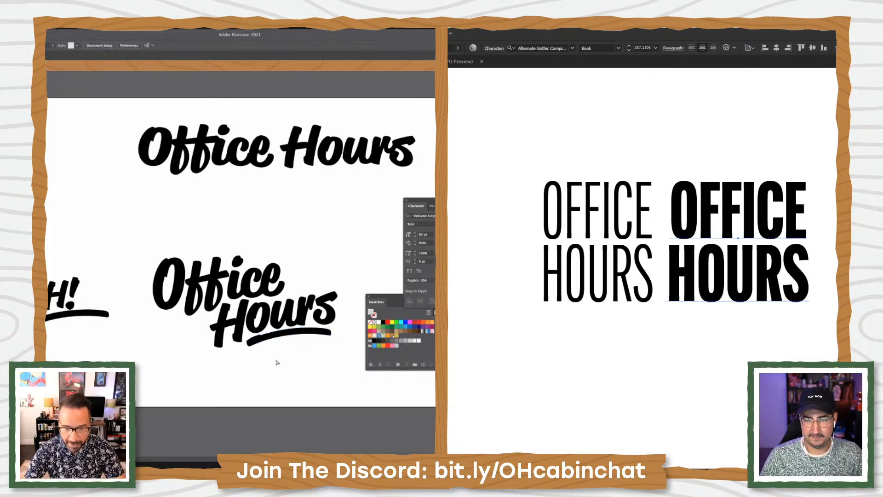
pyautogui.press('super+z')
pyautogui.press('super+z')
pyautogui.press('super+z')
pyautogui.press('super+z')
pyautogui.press('super+z')
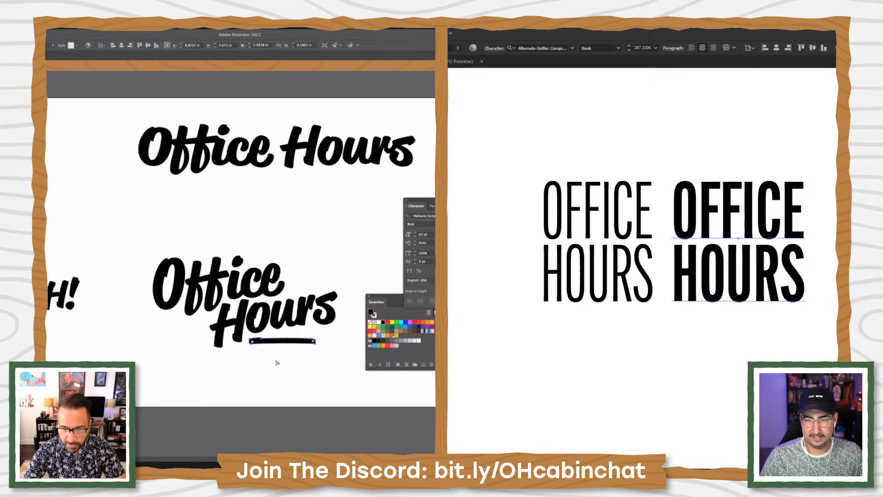
pyautogui.click(598, 111)
pyautogui.click(794, 139)
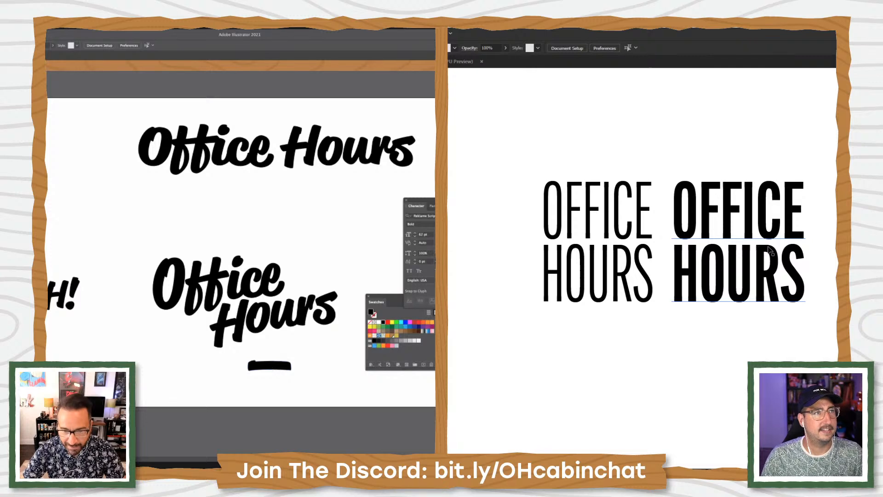
pyautogui.press('super+z')
pyautogui.press('super+z')
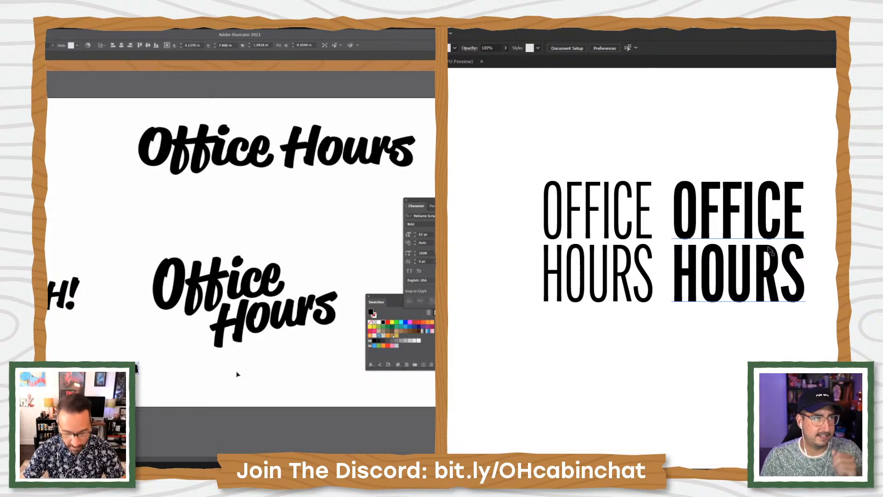
# Paste the copied arched underline and place it beneath the stacked Hours
pyautogui.click(237, 374)
pyautogui.press('super+v')
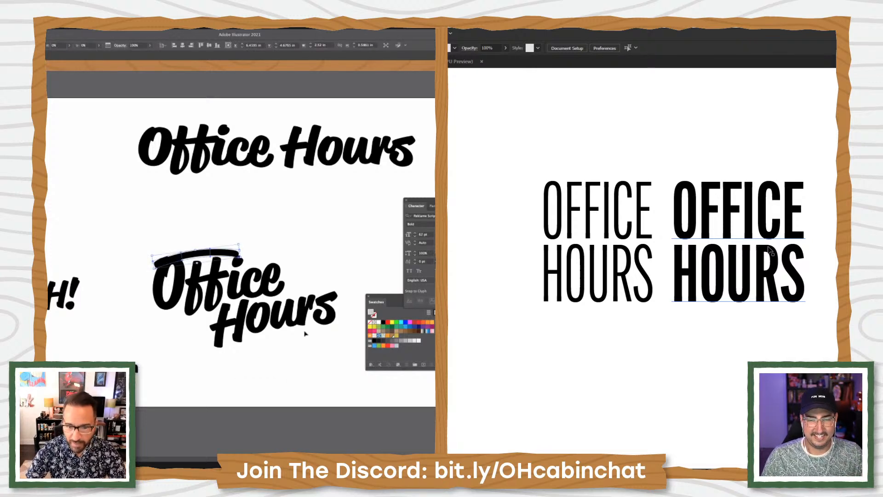
pyautogui.moveTo(210, 253); pyautogui.dragTo(299, 334)
pyautogui.click(299, 368)
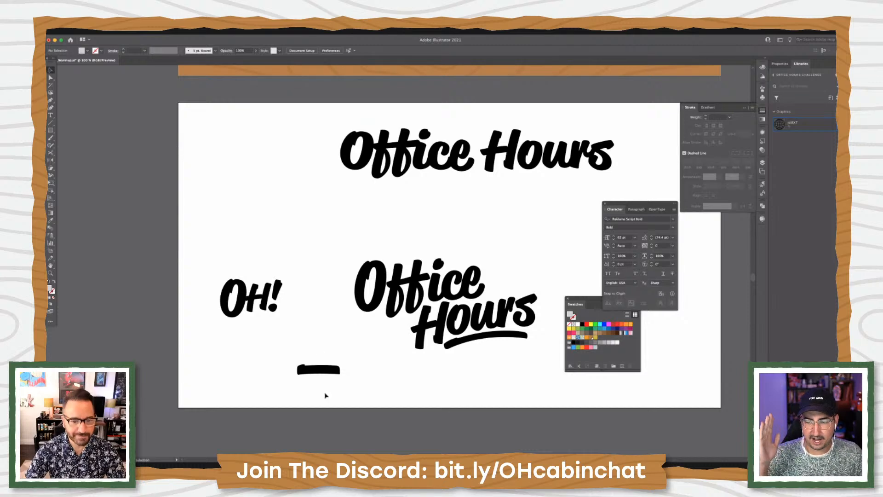
# Move the short straight stroke beneath the H of OH! and scale it to about 1.1 in wide
pyautogui.moveTo(264, 323); pyautogui.dragTo(261, 322)
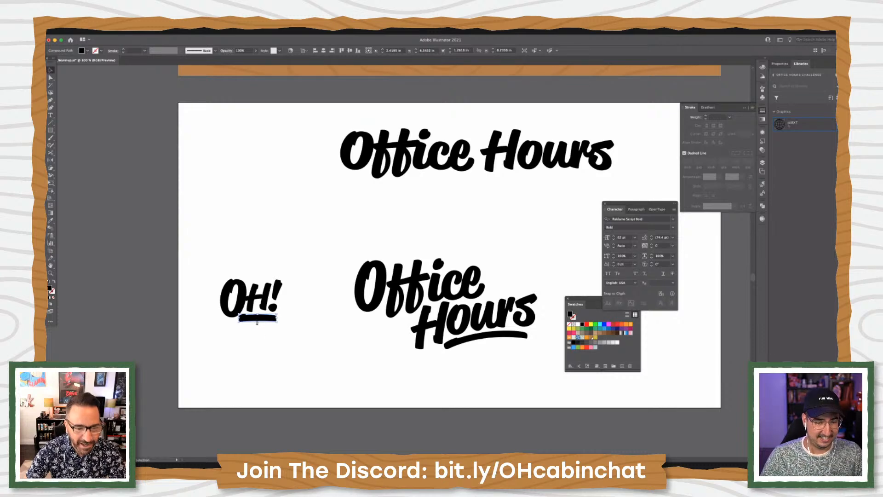
pyautogui.moveTo(256, 323); pyautogui.dragTo(257, 322)
pyautogui.click(267, 334)
# Warp the stroke beneath OH! with a horizontal Arc envelope at 16% bend
pyautogui.press('z')
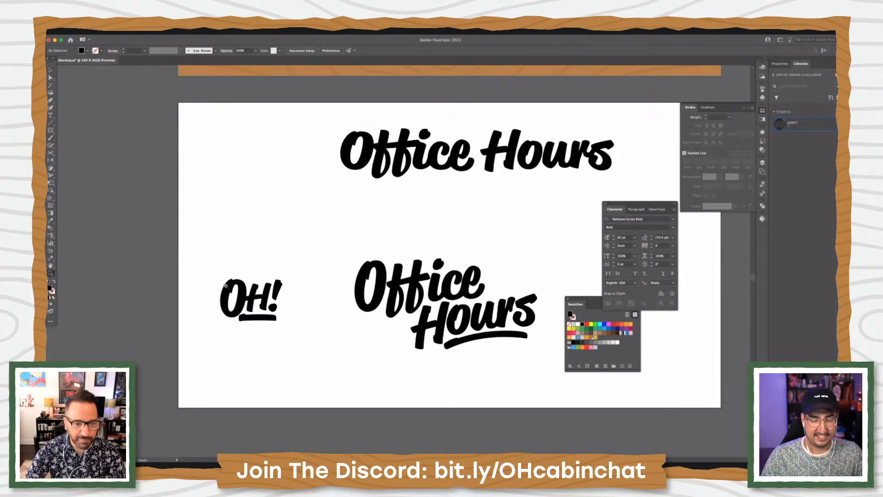
pyautogui.moveTo(226, 286); pyautogui.dragTo(397, 370)
pyautogui.scroll(-6, 351, 224)
pyautogui.hscroll(2, 351, 225)
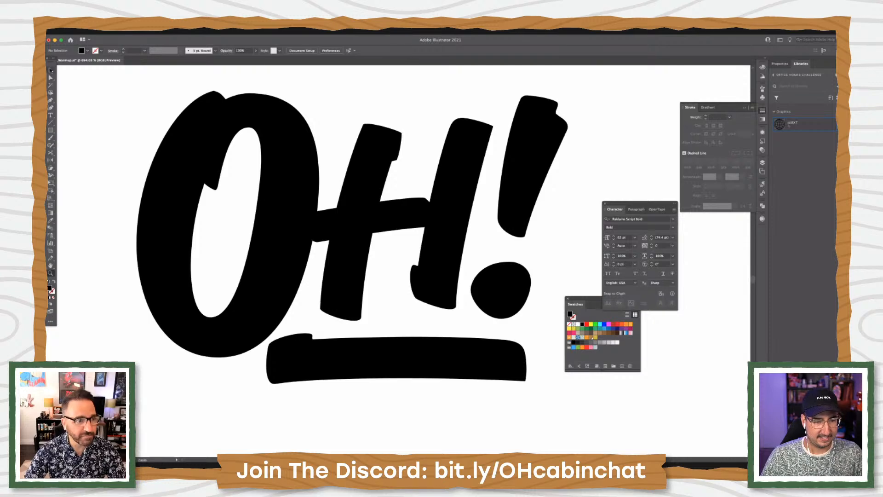
pyautogui.press('v')
pyautogui.click(525, 378)
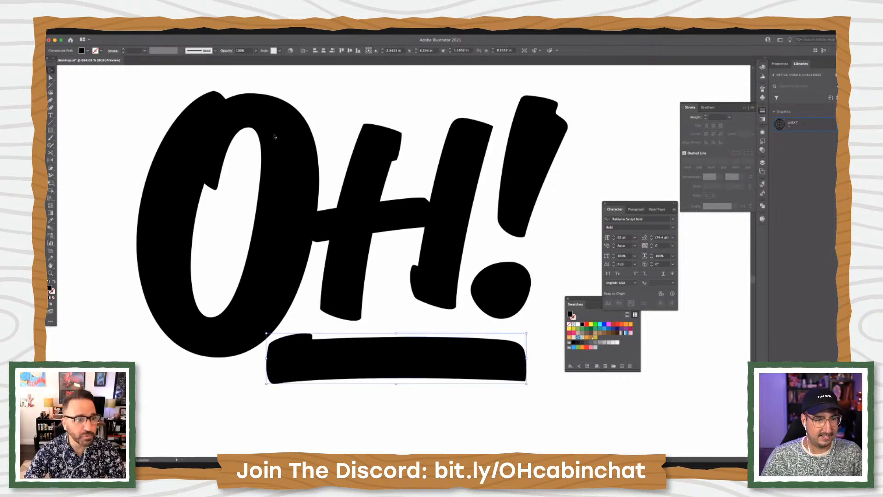
pyautogui.click(129, 31)
pyautogui.moveTo(114, 32)
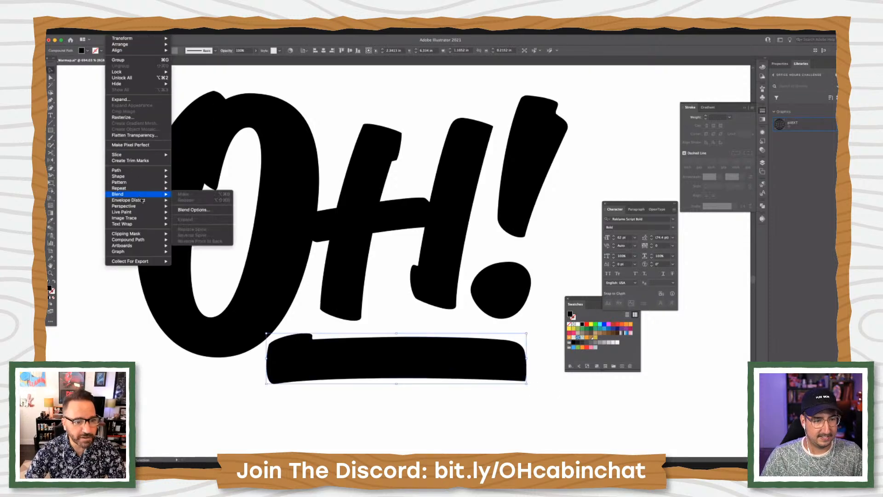
pyautogui.moveTo(143, 201)
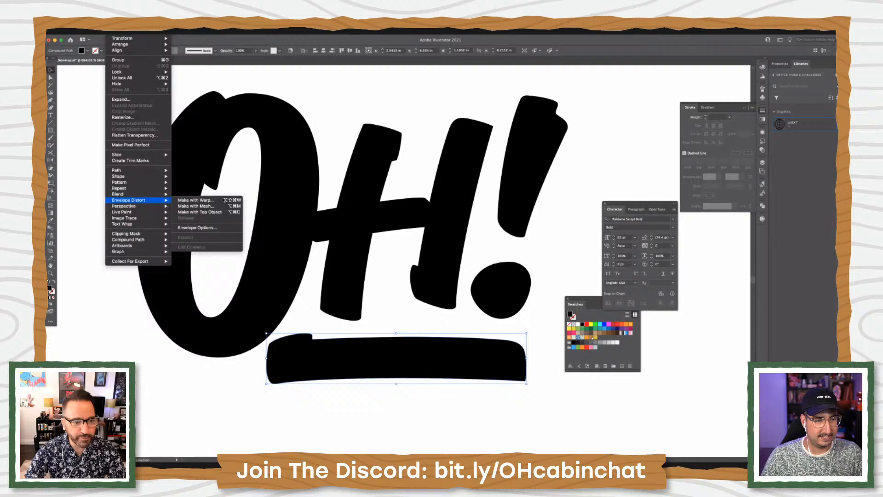
pyautogui.click(224, 200)
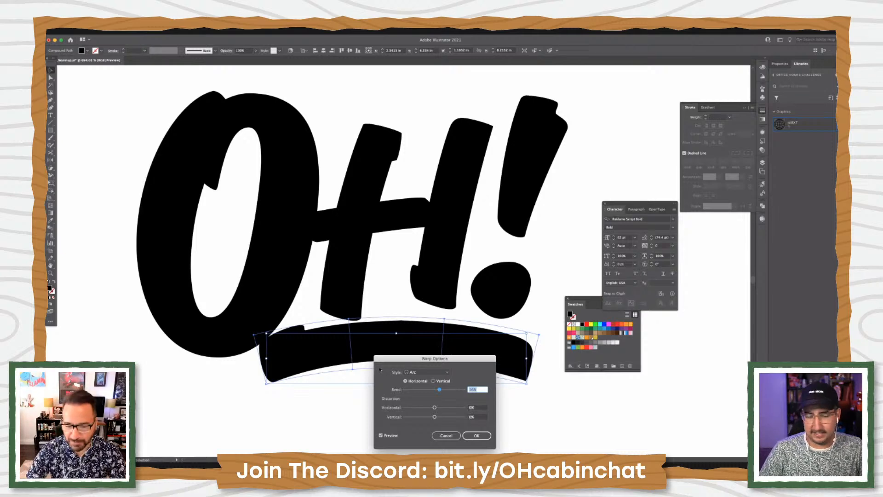
pyautogui.click(475, 435)
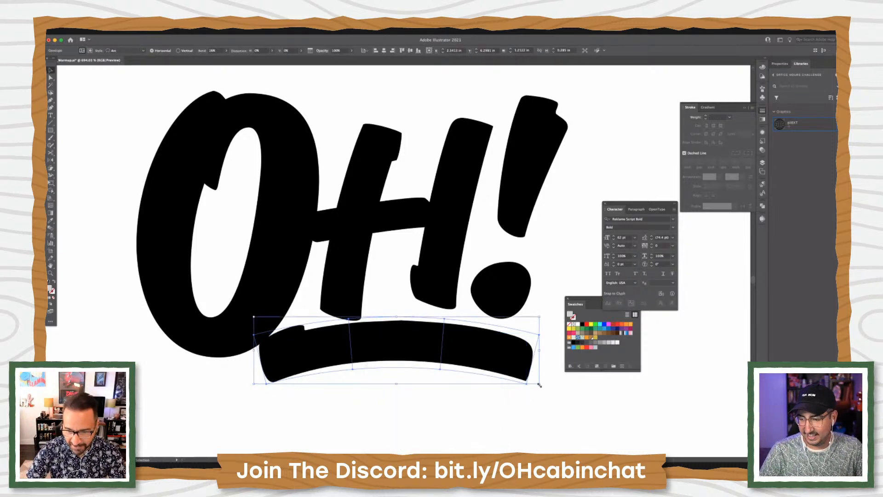
# Shrink the arched underline beneath OH! slightly and tilt it upward to match the lettering
pyautogui.moveTo(478, 370); pyautogui.dragTo(542, 380)
pyautogui.click(557, 404)
pyautogui.press('super+minus')
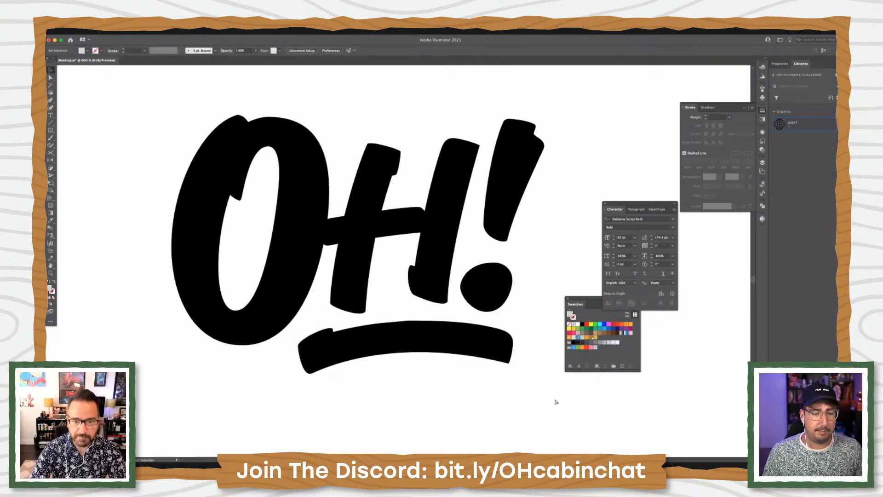
pyautogui.press('super+minus')
pyautogui.press('super+minus')
pyautogui.press('super+minus')
pyautogui.moveTo(519, 325); pyautogui.dragTo(336, 346)
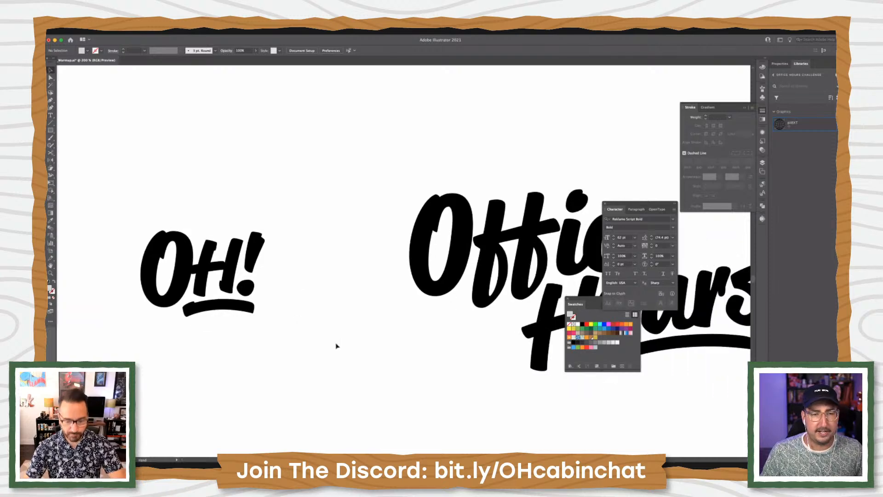
pyautogui.press('super+minus')
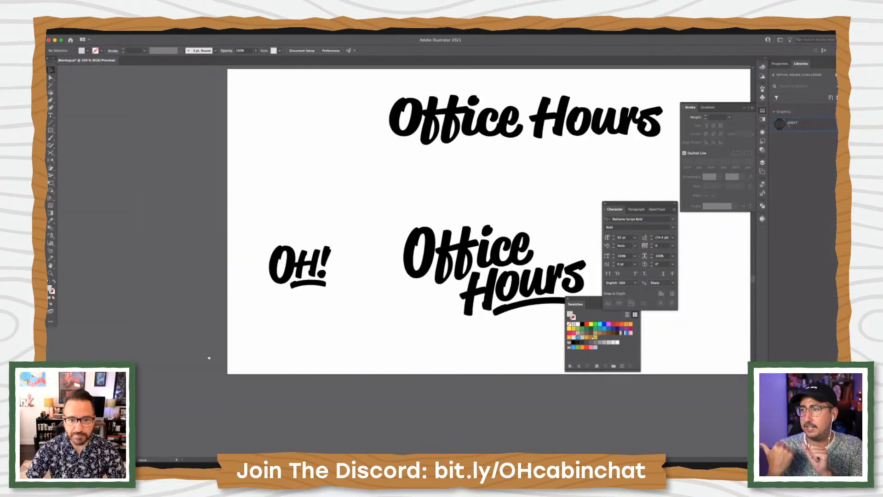
pyautogui.hscroll(5, 208, 357)
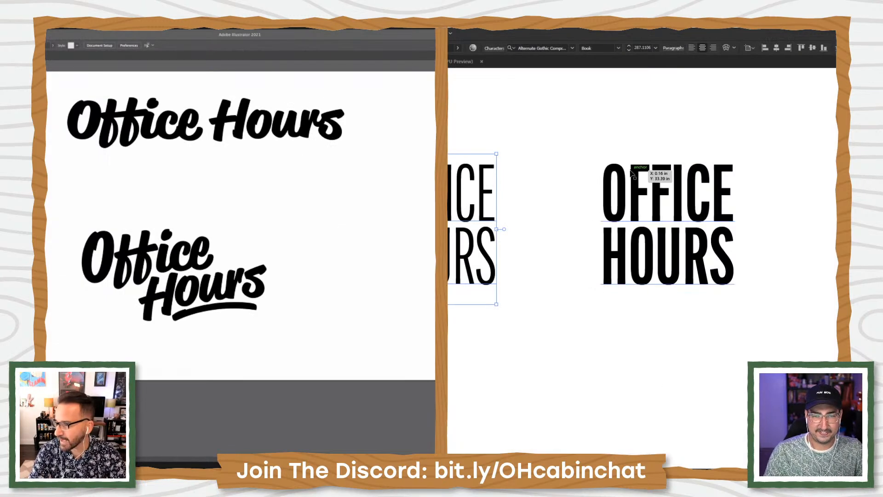
# Draw a black rectangle about 6.56 in by 6.12 in exactly covering the heavier OFFICE HOURS text in the right document
pyautogui.click(627, 148)
pyautogui.press('m')
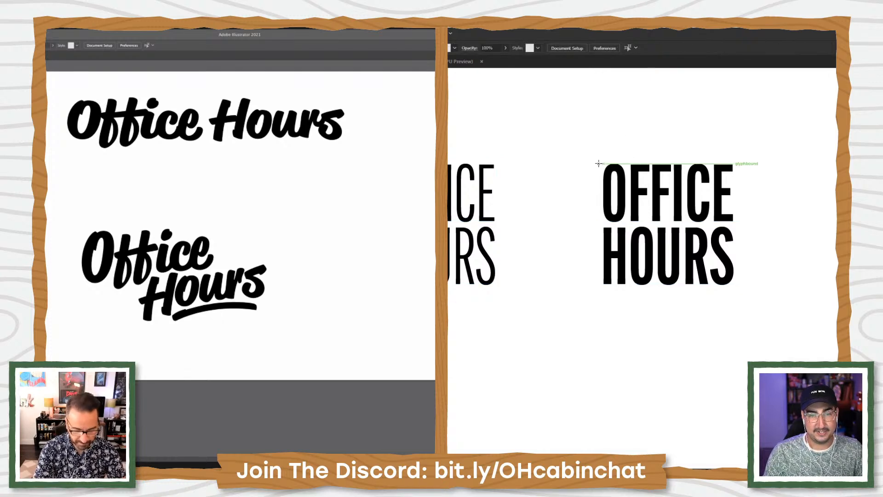
pyautogui.moveTo(603, 163); pyautogui.dragTo(734, 285)
# Swap the fill and stroke of the black rectangle covering the heavier OFFICE HOURS text to make it an outline
pyautogui.moveTo(281, 300); pyautogui.dragTo(280, 289)
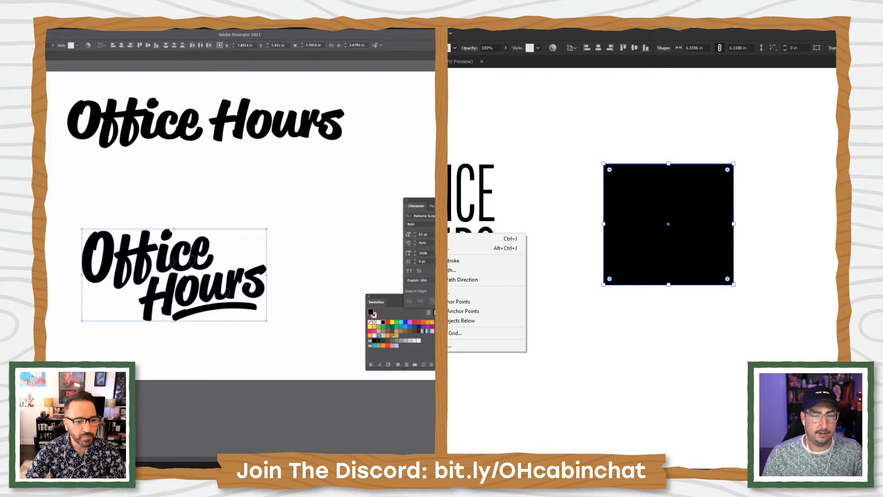
pyautogui.click(657, 133)
pyautogui.press('super+j')
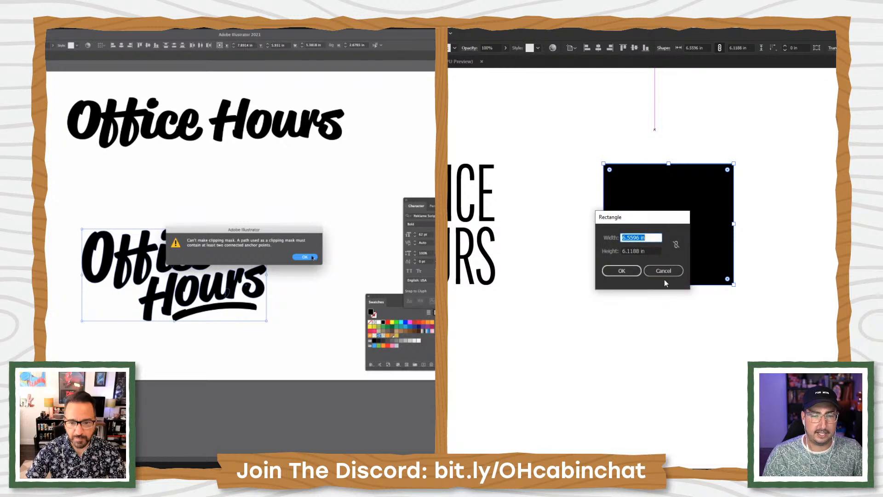
pyautogui.click(666, 272)
pyautogui.click(311, 256)
pyautogui.hotkey('shift', 'x')
pyautogui.click(63, 203)
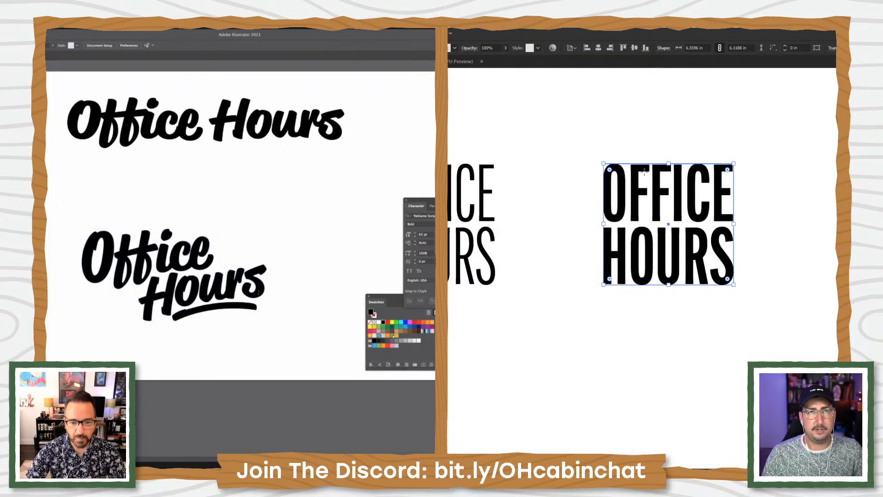
# Offset the rectangle outline outward by 0.625 in with miter joins, and try a slight horizontal Arc warp on the stacked Office Hours script
pyautogui.moveTo(278, 290); pyautogui.dragTo(279, 292)
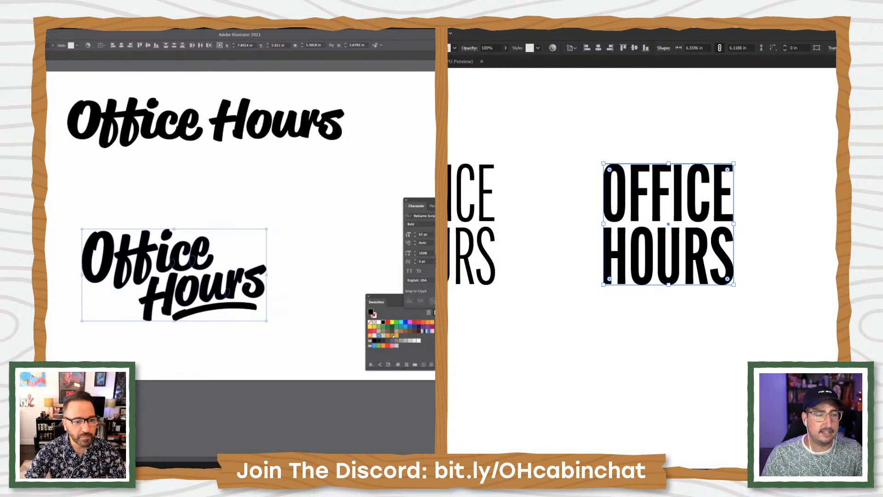
pyautogui.click(465, 271)
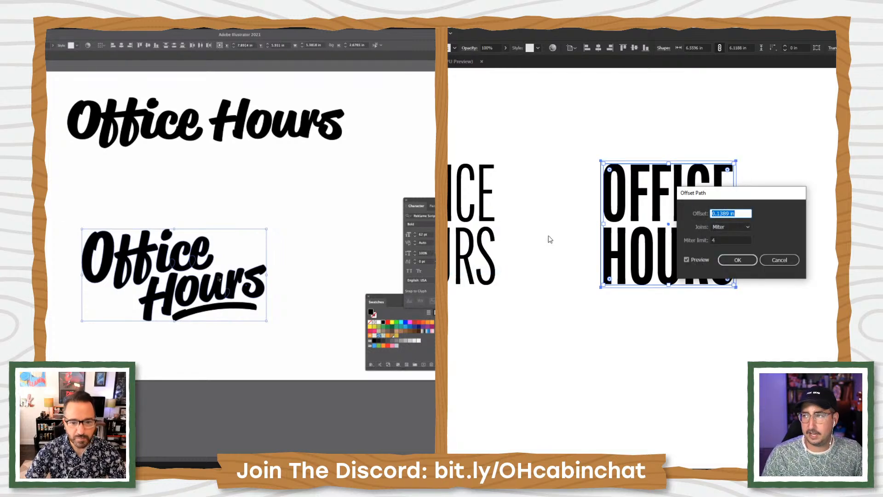
pyautogui.press('alt+shift+super+w')
pyautogui.moveTo(239, 389); pyautogui.dragTo(237, 389)
pyautogui.moveTo(730, 200); pyautogui.dragTo(809, 188)
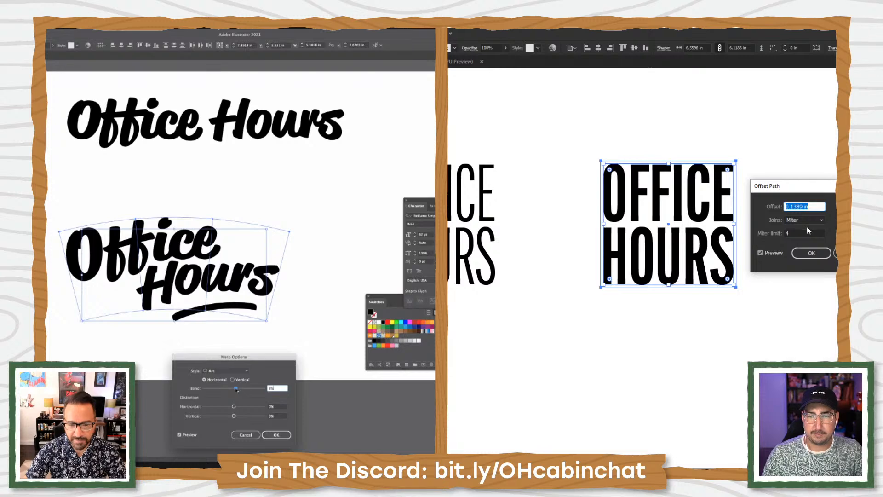
pyautogui.hotkey('shift', 'Up')
pyautogui.click(274, 435)
pyautogui.press('Down')
pyautogui.press('Down')
pyautogui.press('Down')
pyautogui.press('Down')
pyautogui.press('Down')
pyautogui.press('Down')
pyautogui.click(303, 358)
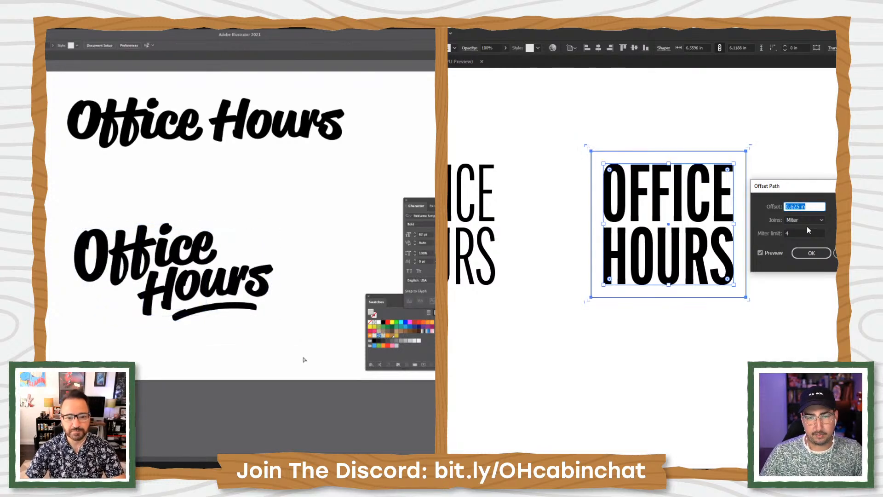
pyautogui.click(810, 253)
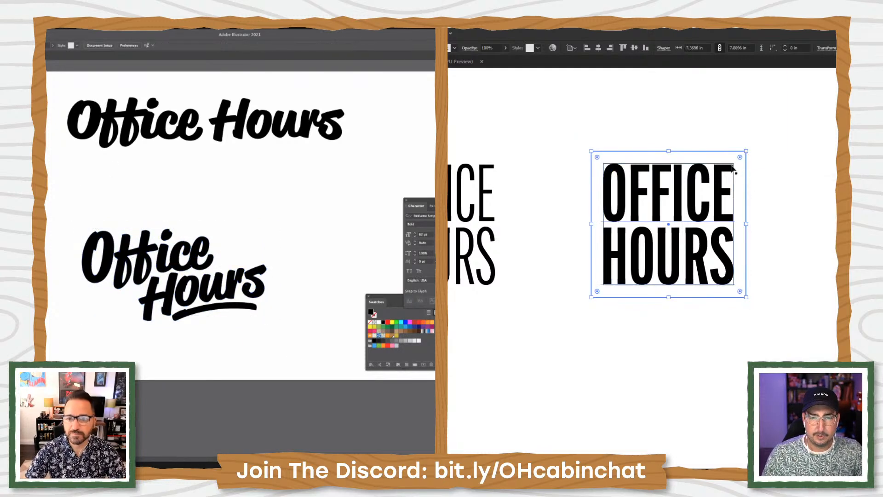
# Delete the inner rectangle around OFFICE HOURS and thicken the outer rectangle's stroke into a heavy black frame
pyautogui.click(760, 168)
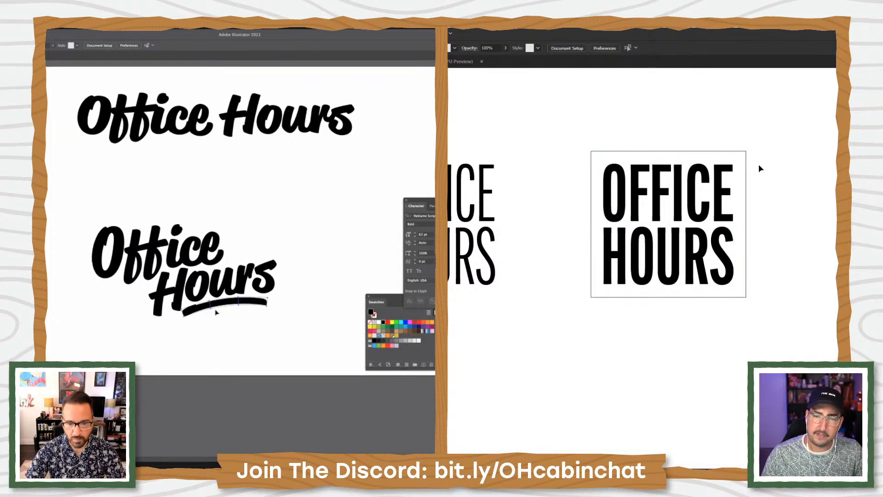
pyautogui.click(742, 151)
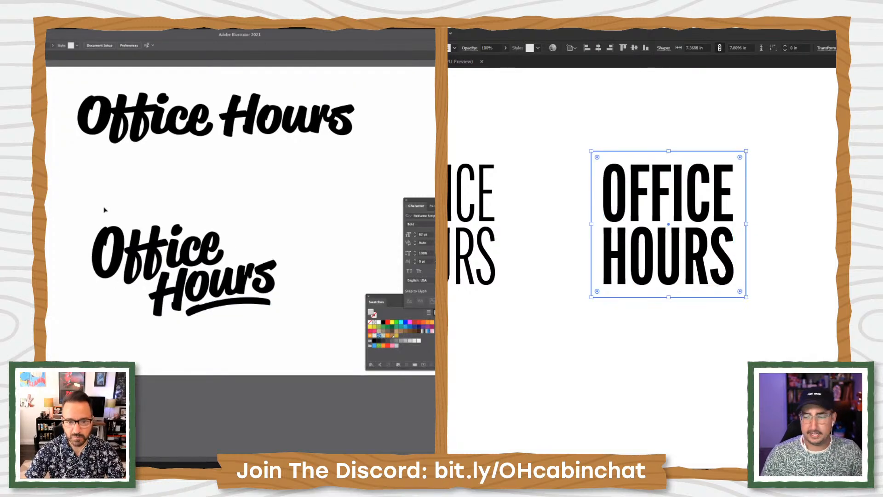
pyautogui.moveTo(92, 264); pyautogui.dragTo(83, 322)
pyautogui.moveTo(51, 221)
pyautogui.mouseDown()
pyautogui.moveTo(329, 223)
pyautogui.moveTo(331, 194)
pyautogui.mouseUp()
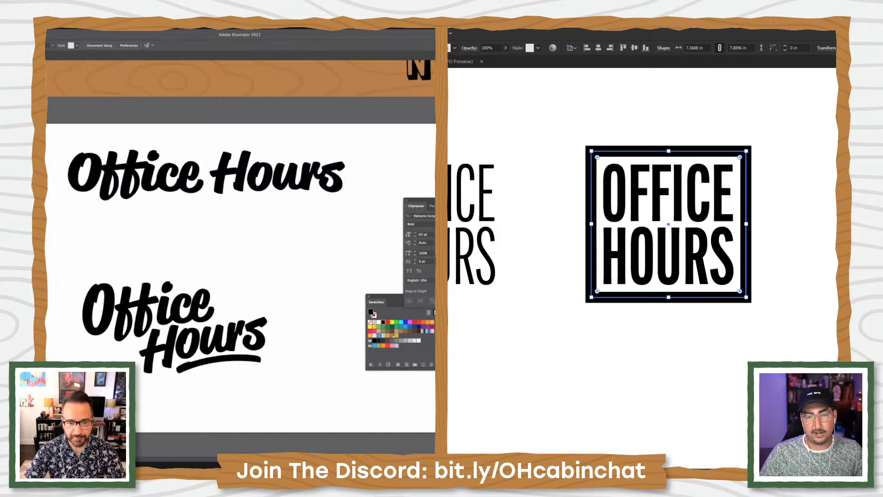
pyautogui.moveTo(278, 406); pyautogui.dragTo(279, 406)
pyautogui.click(553, 175)
# Duplicate the stacked Office Hours script with its underline to the right of the original
pyautogui.moveTo(218, 342); pyautogui.dragTo(342, 279)
pyautogui.click(654, 259)
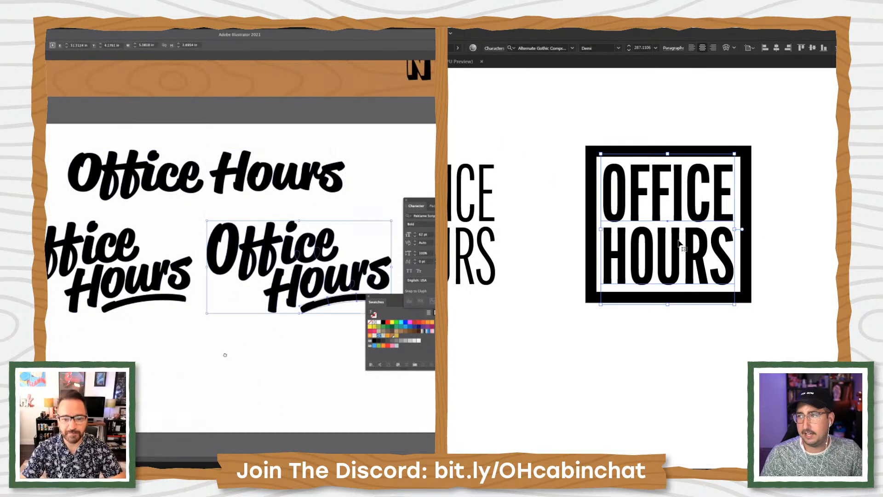
pyautogui.moveTo(281, 316); pyautogui.dragTo(173, 320)
pyautogui.moveTo(663, 273); pyautogui.dragTo(608, 283)
pyautogui.click(81, 353)
# Convert the framed OFFICE HOURS text to outlines, and expand the object and fill of the warped underline in the copied script
pyautogui.keyDown('ctrl'); pyautogui.click(613, 273); pyautogui.keyUp('ctrl')
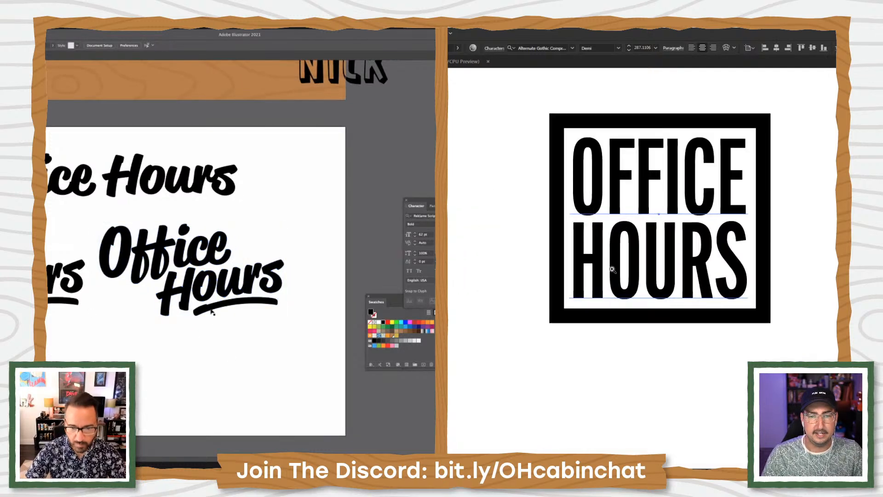
pyautogui.click(211, 309)
pyautogui.moveTo(712, 252); pyautogui.dragTo(661, 272)
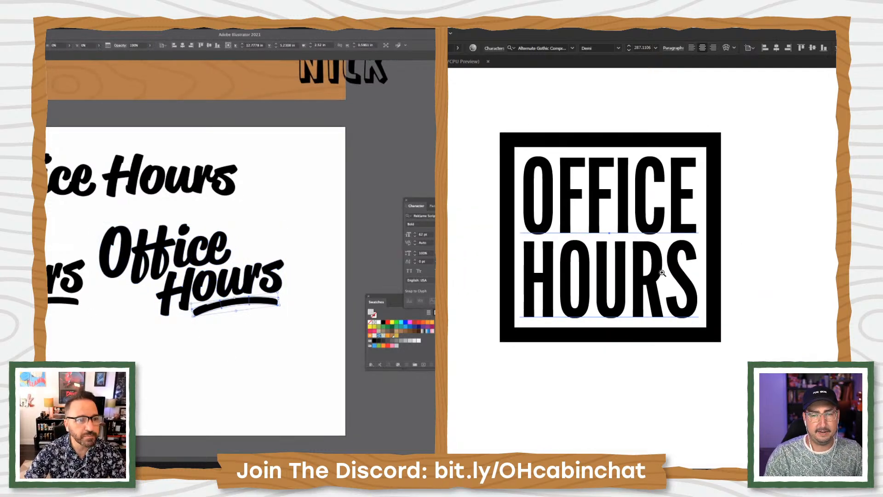
pyautogui.hotkey('ctrl', 'shift', 'o')
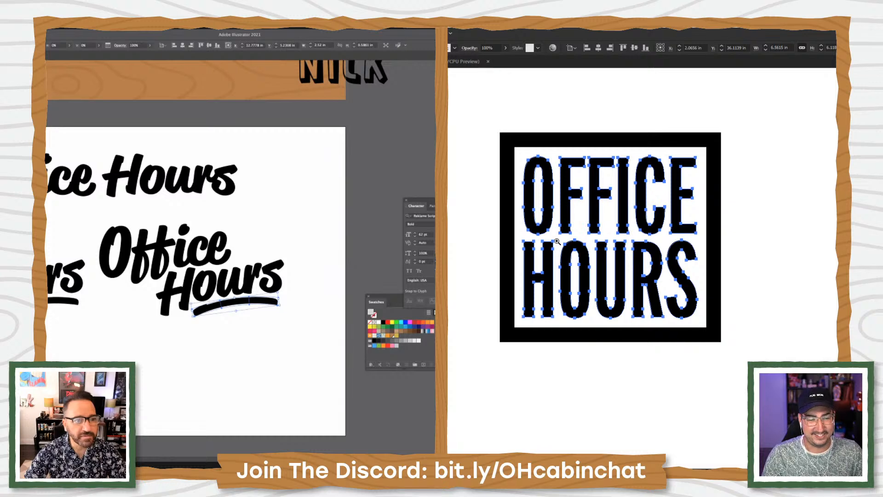
pyautogui.press('v')
pyautogui.doubleClick(544, 252)
pyautogui.click(256, 284)
# Adjust the sides of the HOURS outlines inside the frame to align with the width of OFFICE above
pyautogui.click(518, 262)
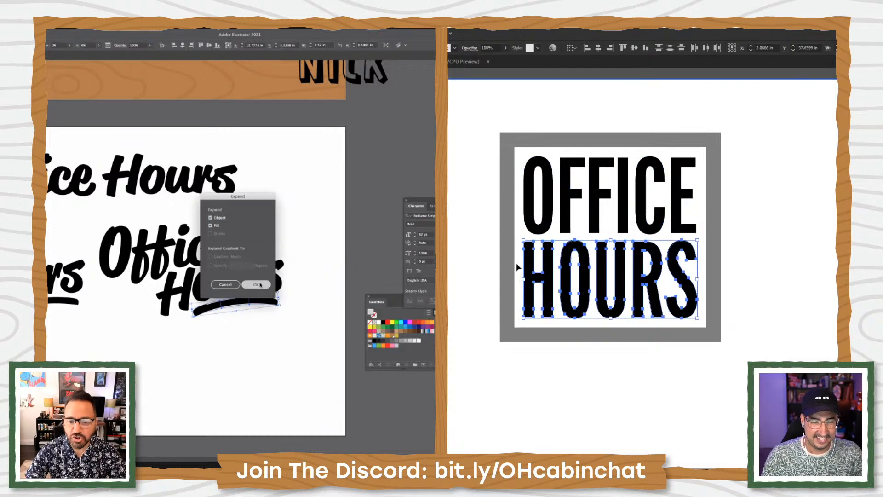
pyautogui.moveTo(523, 278); pyautogui.dragTo(523, 196)
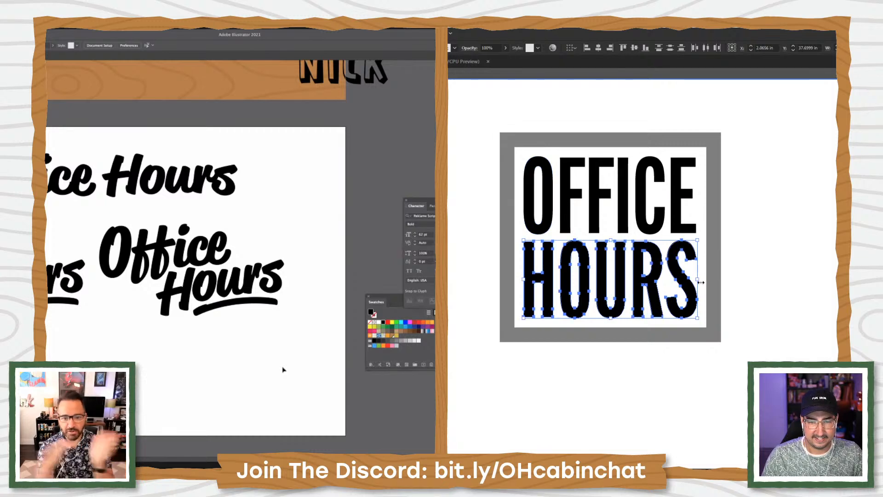
pyautogui.moveTo(697, 279); pyautogui.dragTo(697, 224)
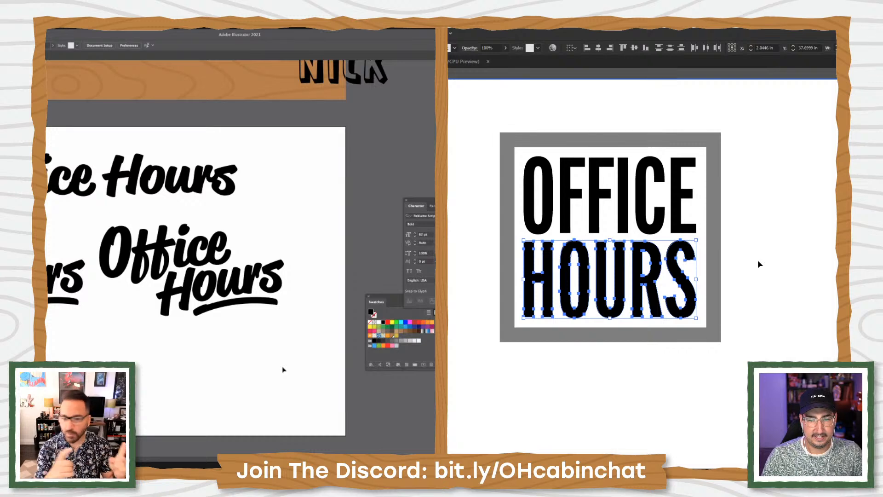
pyautogui.click(760, 221)
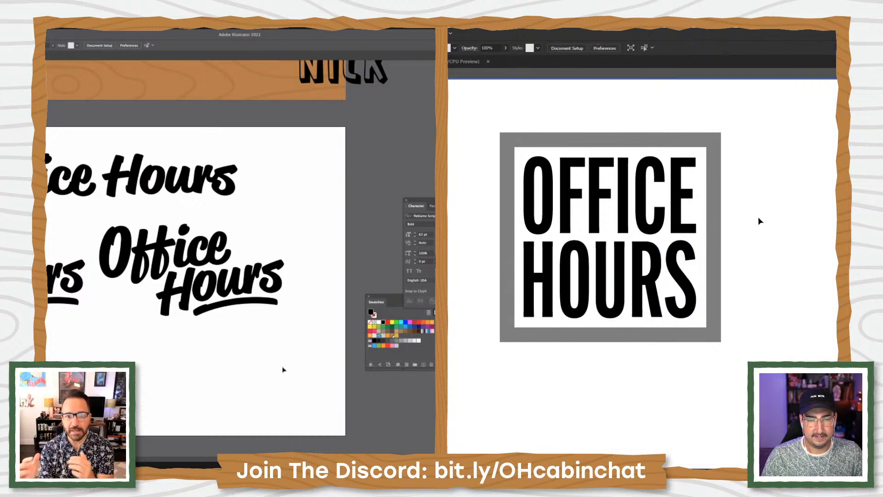
pyautogui.doubleClick(759, 221)
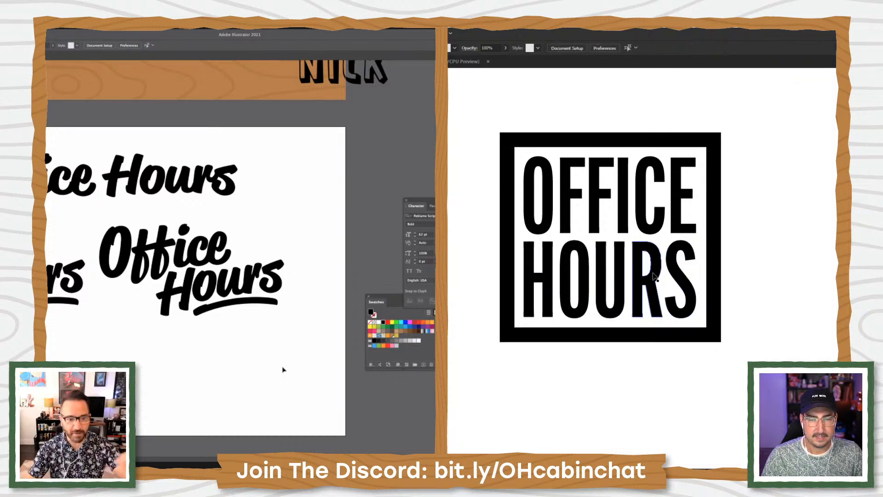
# Duplicate the framed OFFICE HOURS lockup to its right, and shift the copied script stack slightly right
pyautogui.press('z')
pyautogui.keyDown('alt'); pyautogui.click(647, 269); pyautogui.keyUp('alt')
pyautogui.moveTo(628, 288); pyautogui.dragTo(567, 255)
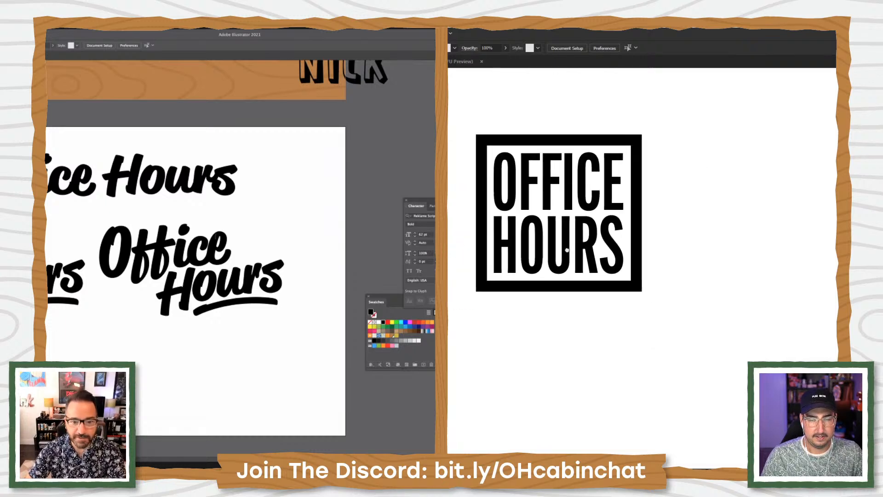
pyautogui.press('v')
pyautogui.moveTo(449, 93); pyautogui.dragTo(698, 321)
pyautogui.moveTo(117, 220); pyautogui.dragTo(305, 315)
pyautogui.moveTo(671, 229); pyautogui.dragTo(673, 301)
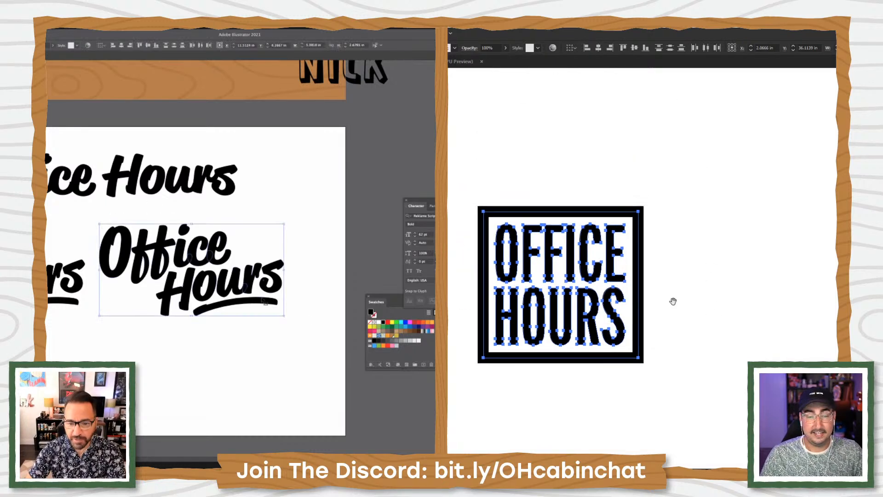
pyautogui.moveTo(263, 298); pyautogui.dragTo(274, 299)
pyautogui.moveTo(551, 248); pyautogui.dragTo(753, 247)
pyautogui.click(121, 219)
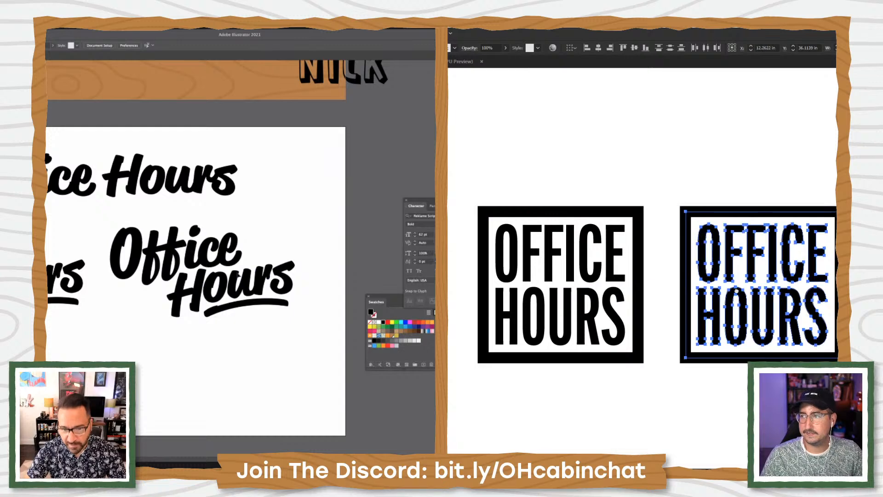
# Move the copied framed OFFICE HOURS lockup about 0.95 in further right
pyautogui.moveTo(771, 290); pyautogui.dragTo(644, 289)
pyautogui.moveTo(121, 219); pyautogui.dragTo(296, 297)
pyautogui.moveTo(643, 288); pyautogui.dragTo(634, 272)
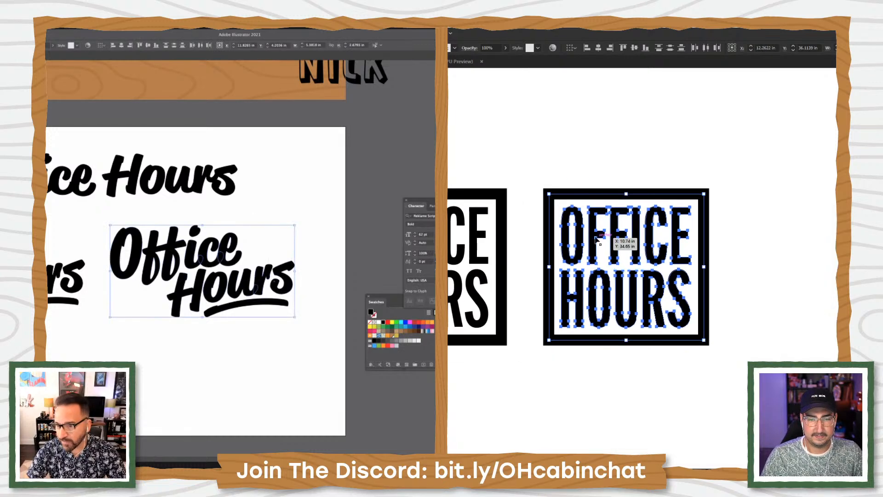
pyautogui.moveTo(599, 233); pyautogui.dragTo(616, 235)
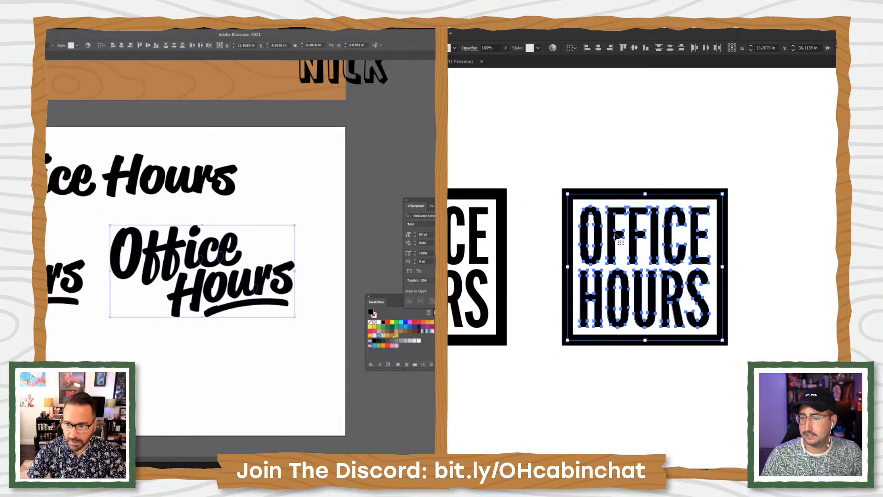
# Unite the overlapping shapes of the copied Office Hours script stack and check the merged contours in outline view
pyautogui.press('super+4')
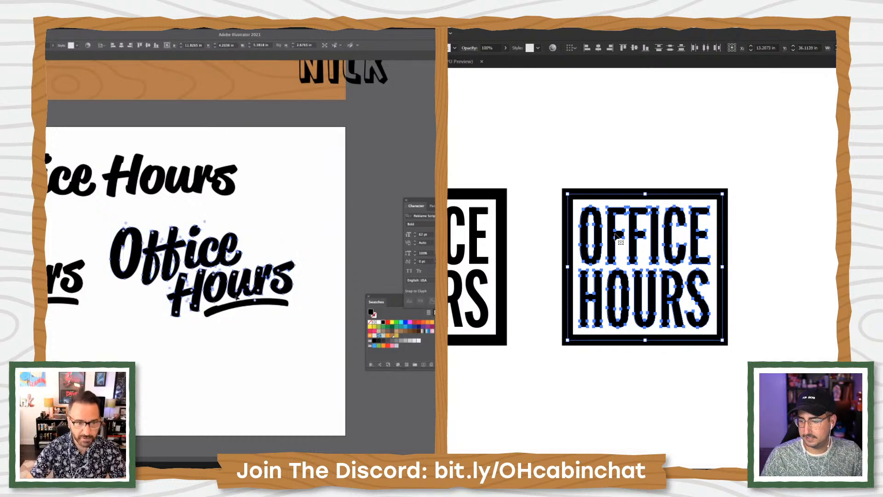
pyautogui.press('super+y')
pyautogui.click(103, 330)
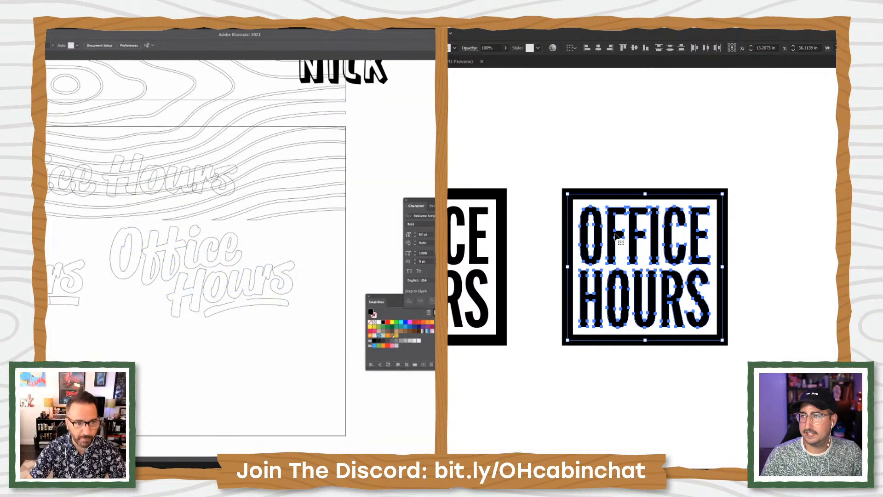
pyautogui.click(645, 171)
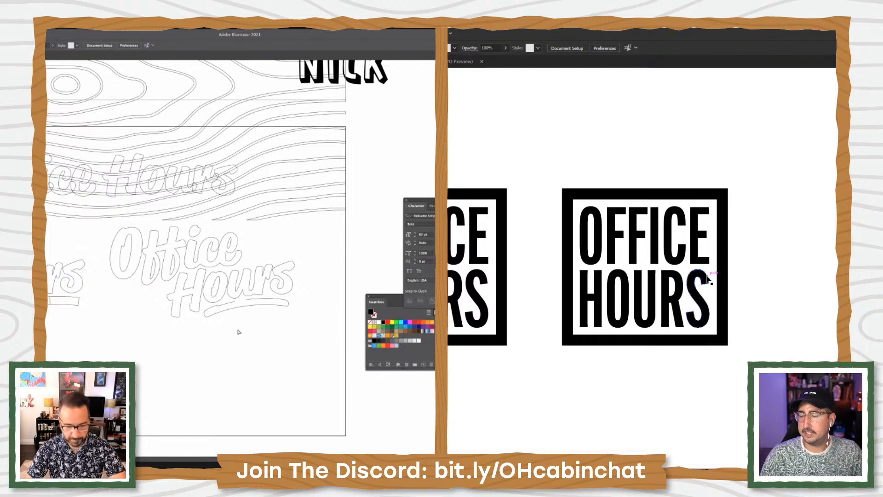
pyautogui.press('super+y')
pyautogui.press('super+minus')
pyautogui.press('super+minus')
pyautogui.press('super+minus')
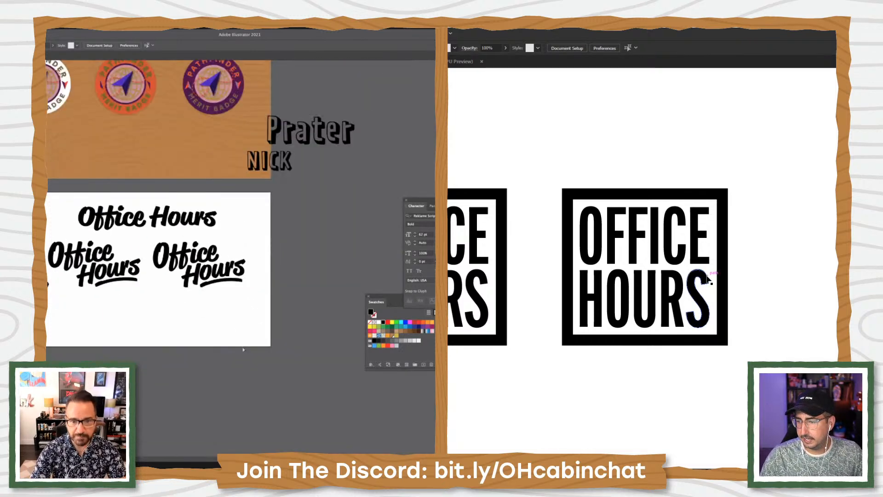
# Bridge the gap in the upper edge of the copied script's underline with a Pen segment in outline view, then restore the normal preview
pyautogui.press('super+equal')
pyautogui.press('super+equal')
pyautogui.press('super+equal')
pyautogui.press('super+equal')
pyautogui.press('super+equal')
pyautogui.press('super+equal')
pyautogui.moveTo(244, 347); pyautogui.dragTo(6, 286)
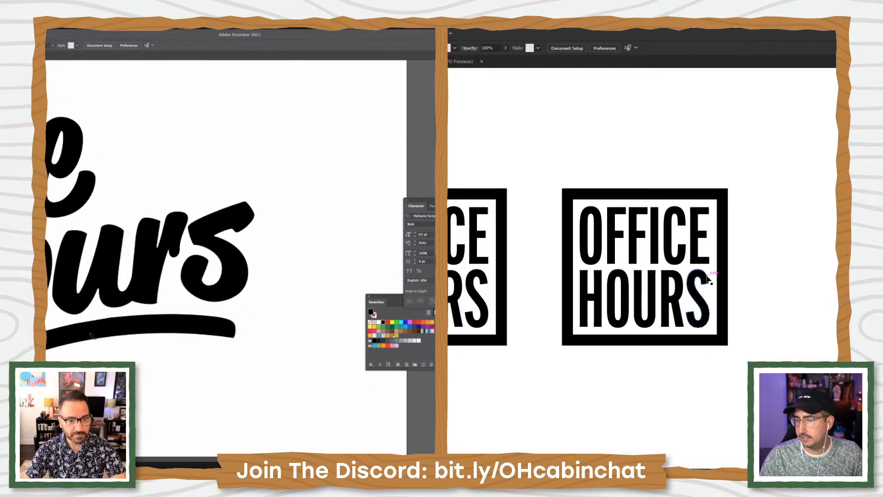
pyautogui.press('super+t')
pyautogui.press('super+y')
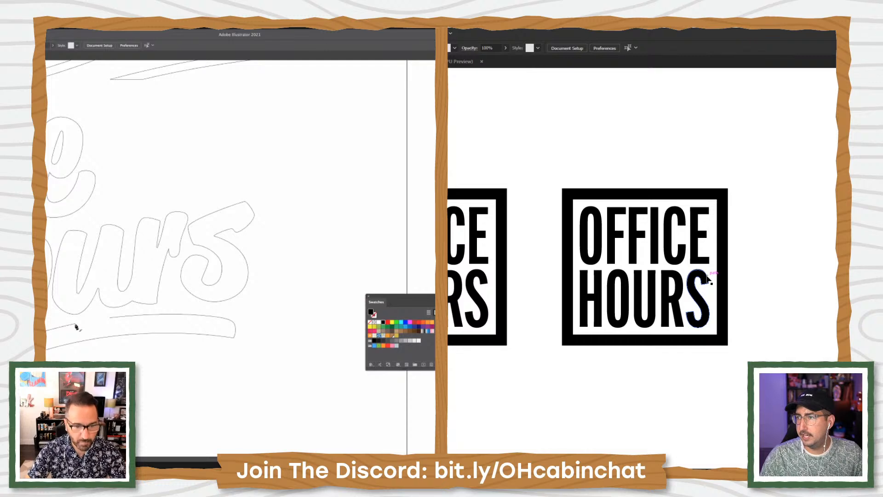
pyautogui.click(109, 320)
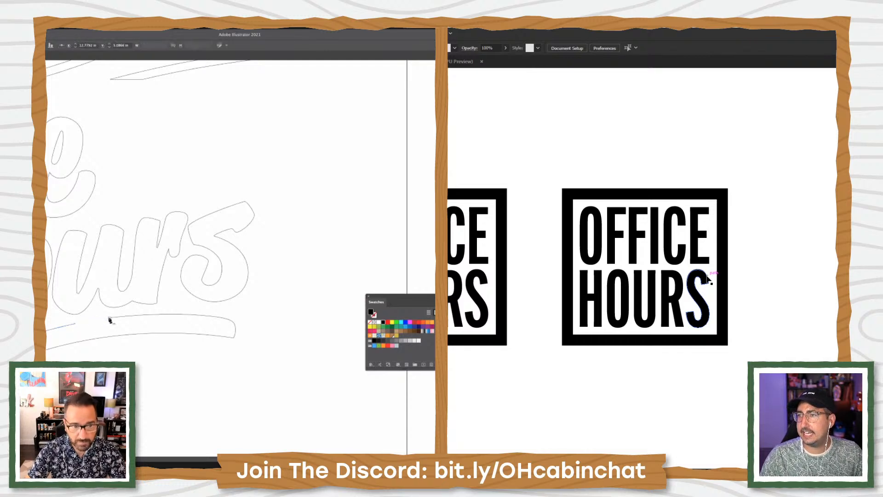
pyautogui.click(109, 317)
pyautogui.press('v')
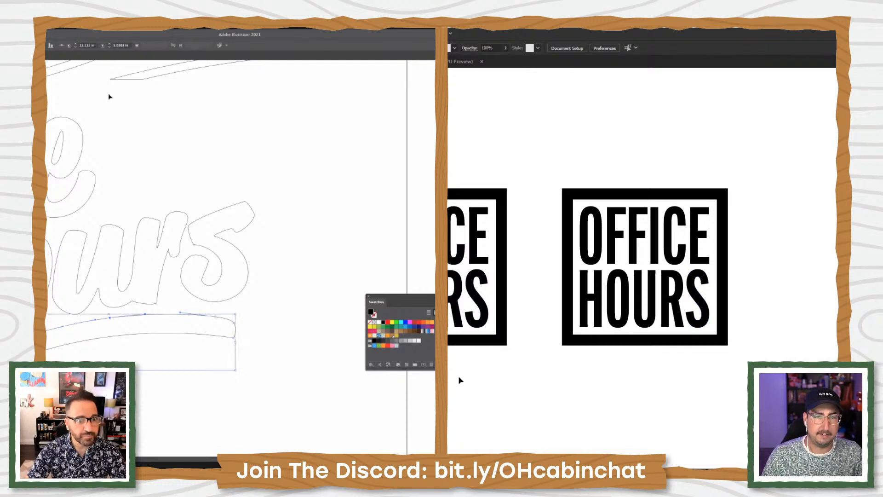
pyautogui.click(108, 93)
pyautogui.press('super+minus')
pyautogui.press('super+y')
pyautogui.press('super+minus')
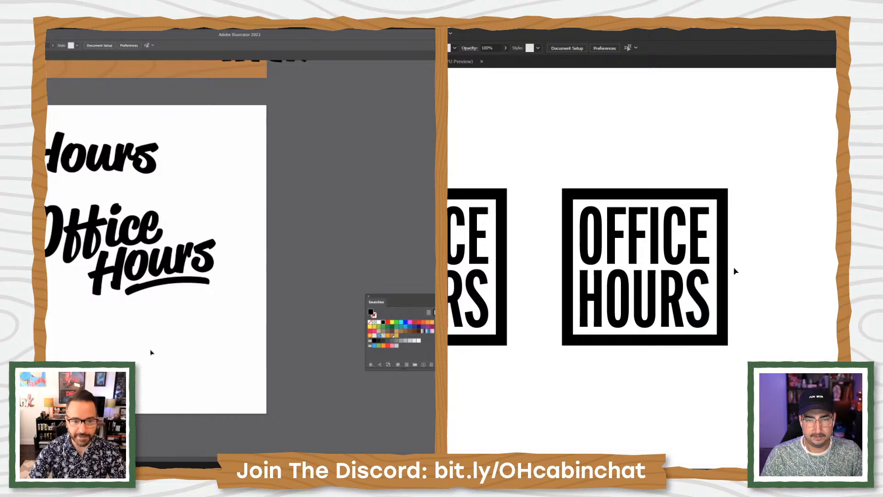
pyautogui.moveTo(160, 351); pyautogui.dragTo(225, 379)
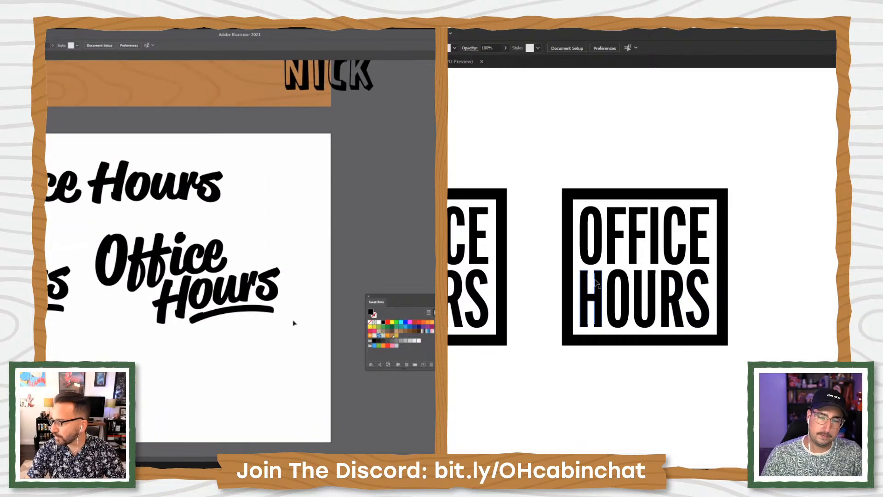
# Group the five HOURS letters of the rightmost framed lockup separately from the OFFICE letters
pyautogui.moveTo(584, 278); pyautogui.dragTo(688, 274)
pyautogui.hotkey('ctrl', 'z')
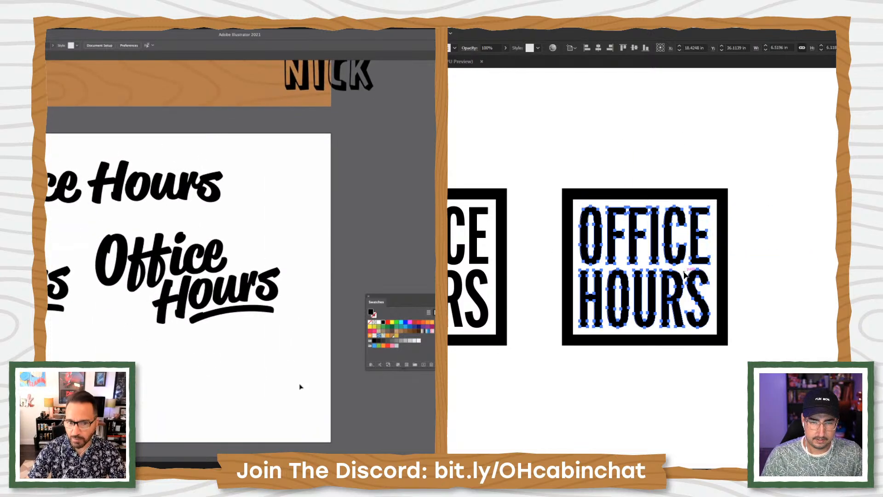
pyautogui.click(244, 290)
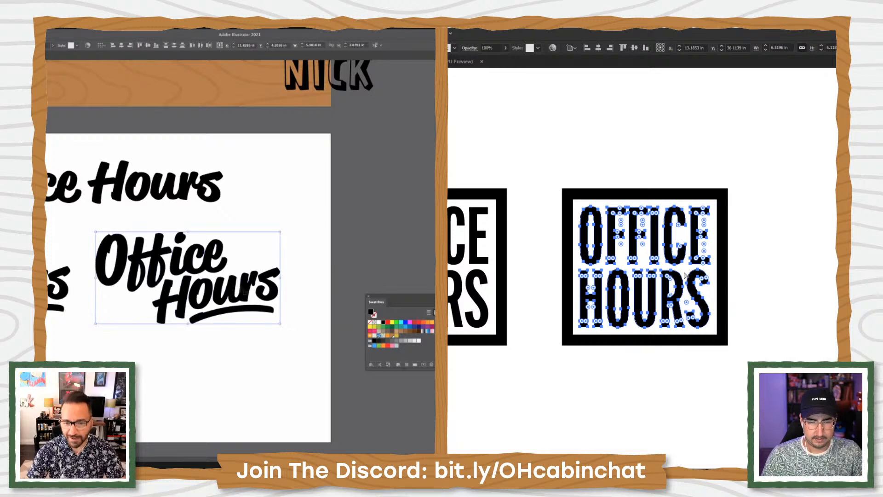
pyautogui.click(561, 282)
pyautogui.click(585, 276)
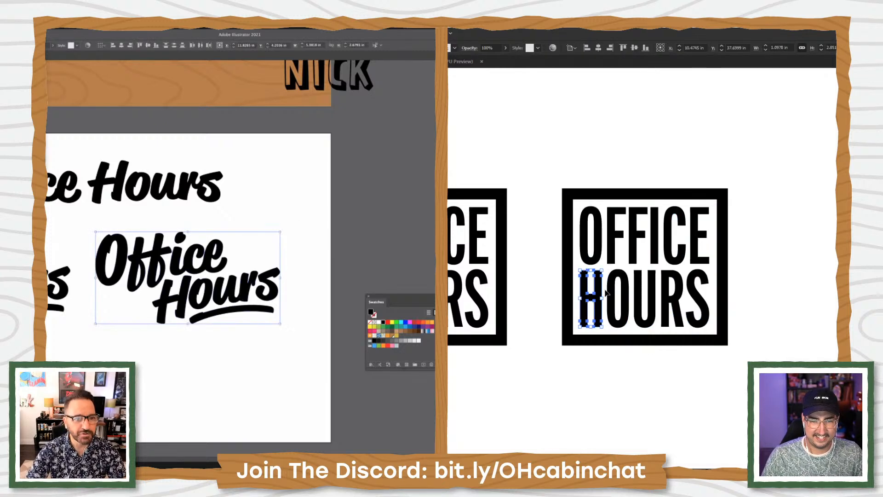
pyautogui.keyDown('shift'); pyautogui.click(619, 276); pyautogui.keyUp('shift')
pyautogui.click(61, 65)
pyautogui.keyDown('shift'); pyautogui.click(644, 276); pyautogui.keyUp('shift')
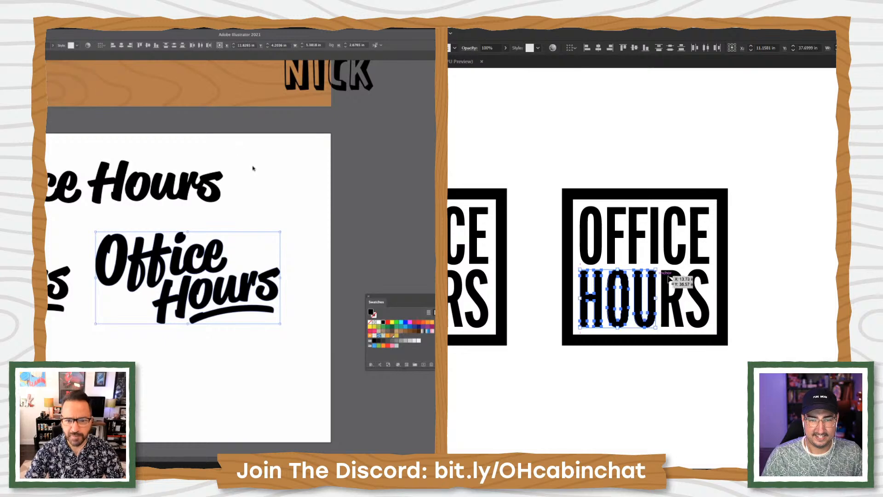
pyautogui.keyDown('shift'); pyautogui.click(670, 277); pyautogui.keyUp('shift')
pyautogui.keyDown('shift'); pyautogui.click(695, 278); pyautogui.keyUp('shift')
pyautogui.hotkey('ctrl', 'g')
# Tilt the copied script stack's 3D Extrude & Bevel preview, and shift the HOURS group right across the frame's edge
pyautogui.moveTo(434, 275); pyautogui.dragTo(431, 271)
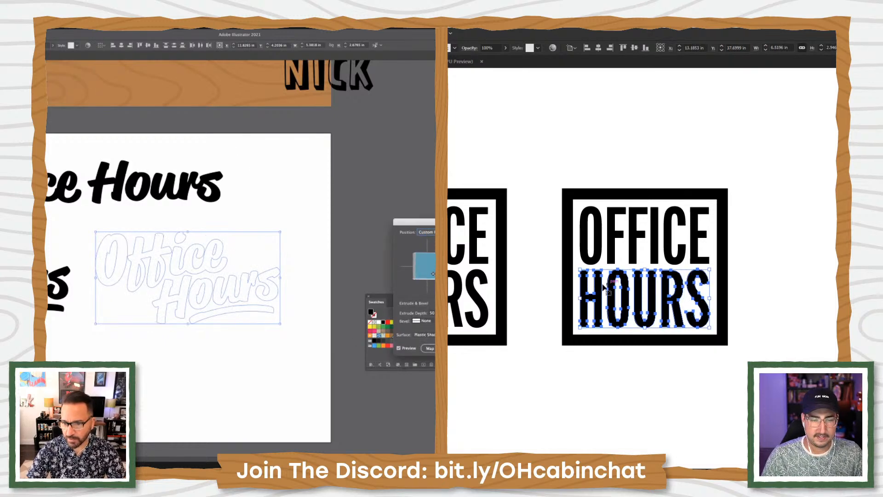
pyautogui.moveTo(600, 285); pyautogui.dragTo(712, 285)
pyautogui.click(772, 234)
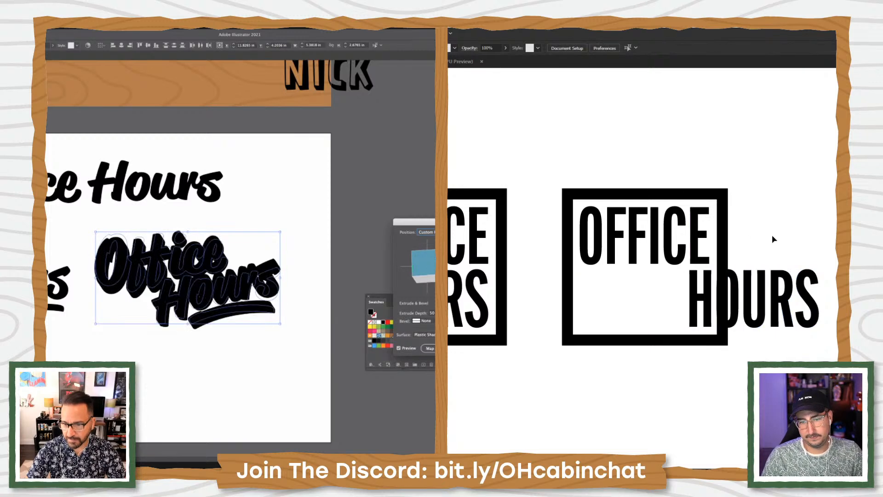
# Raise the HOURS group about 1.2 in so its H overlaps the E of OFFICE with their left edges aligned
pyautogui.press('z')
pyautogui.click(729, 297)
pyautogui.click(685, 274)
pyautogui.click(576, 276)
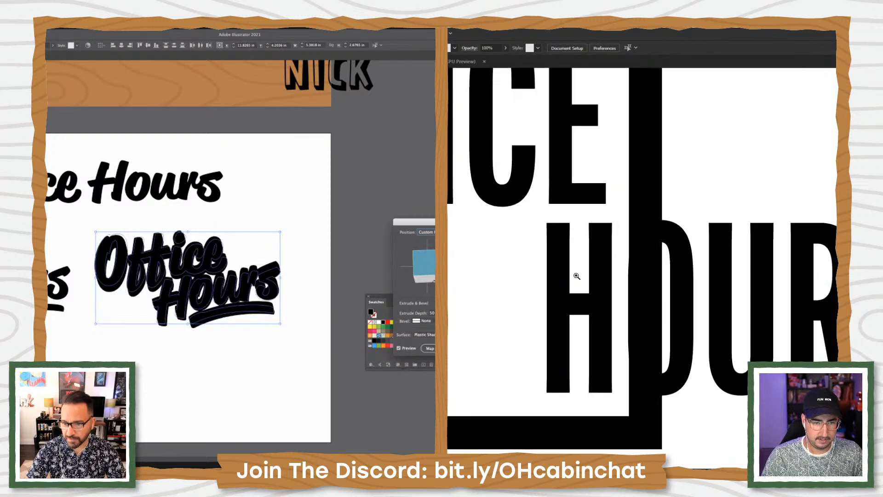
pyautogui.press('v')
pyautogui.click(608, 256)
pyautogui.moveTo(566, 202); pyautogui.dragTo(561, 185)
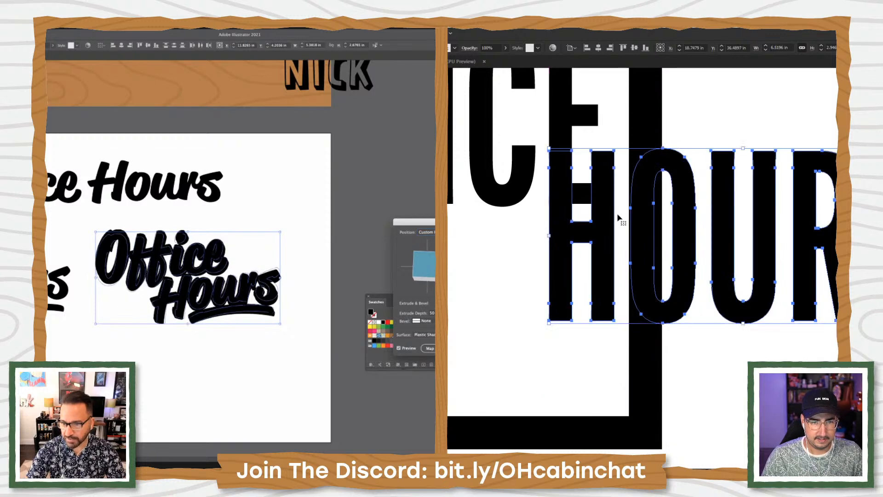
pyautogui.moveTo(674, 244); pyautogui.dragTo(577, 321)
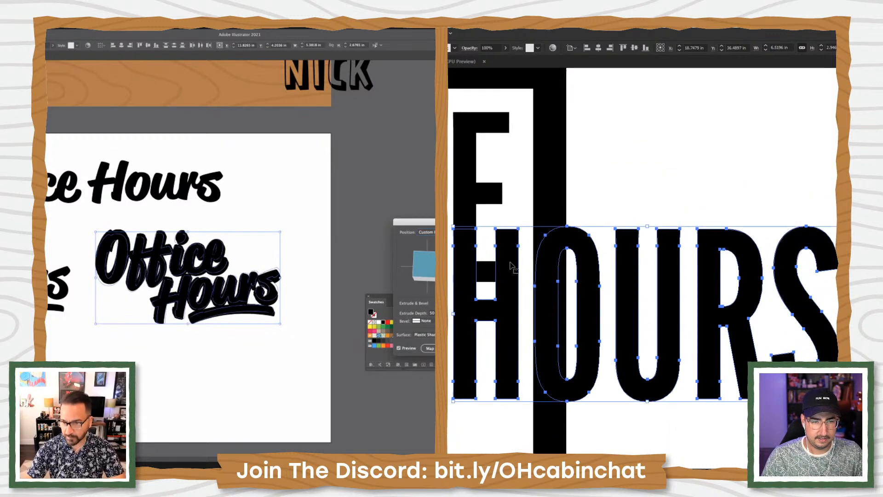
# Isolate the shifted HOURS group and select all five of its letters
pyautogui.doubleClick(533, 304)
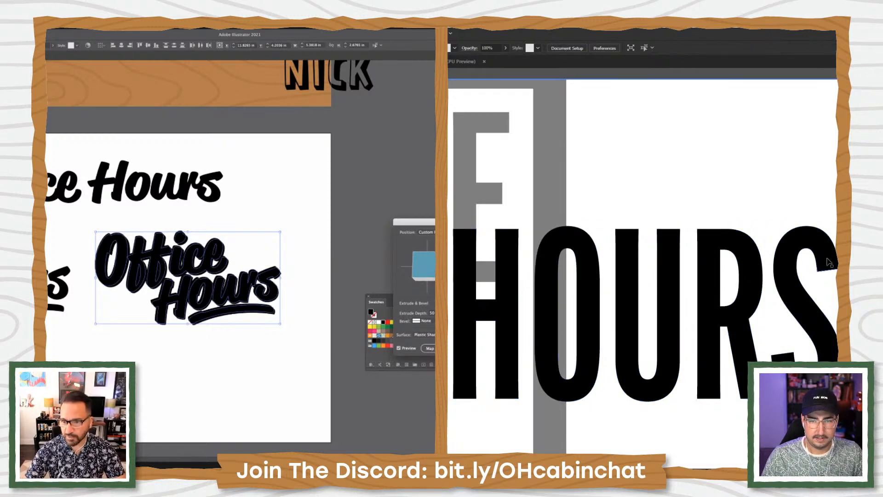
pyautogui.moveTo(841, 195); pyautogui.dragTo(481, 374)
pyautogui.moveTo(576, 388); pyautogui.dragTo(586, 372)
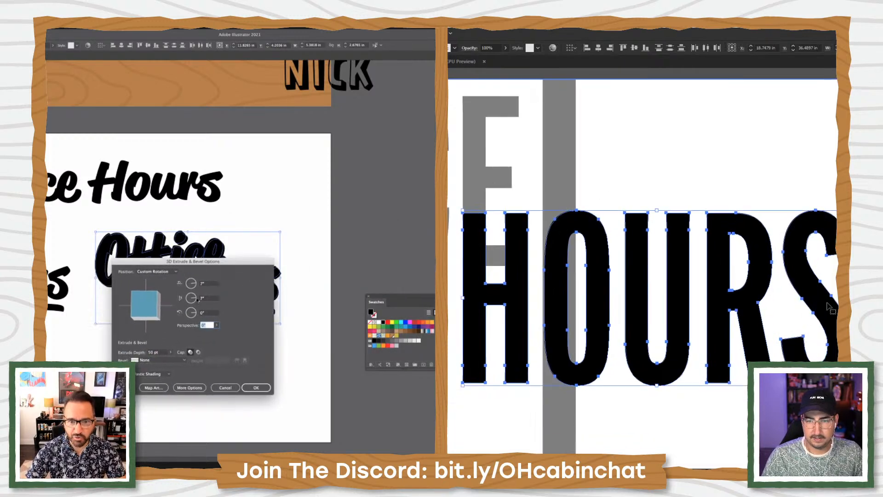
# Apply the 3D Extrude & Bevel effect with a 50 pt depth and Plastic Shading to the copied script stack
pyautogui.moveTo(213, 287); pyautogui.dragTo(240, 301)
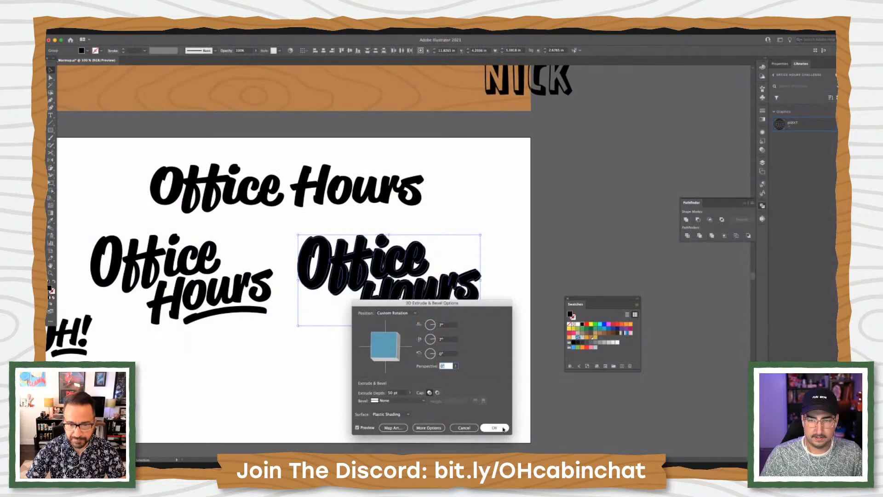
pyautogui.click(502, 428)
pyautogui.click(506, 369)
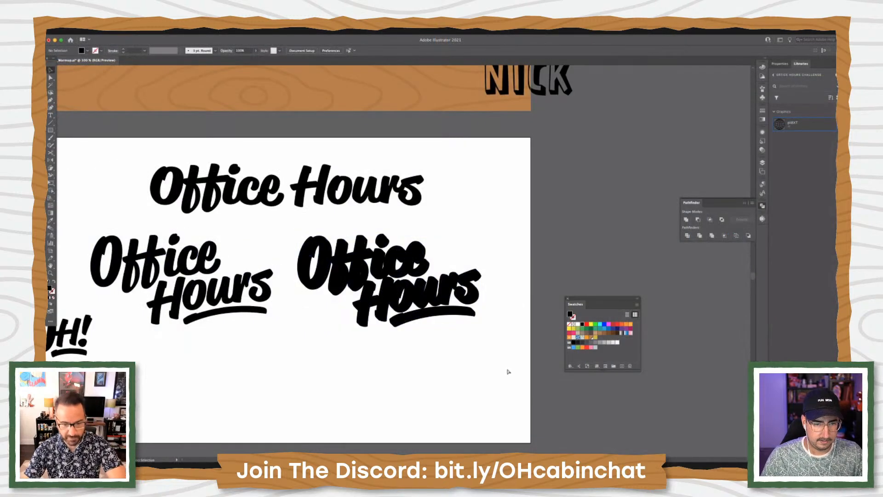
# Fill the extruded Office Hours script and its underline with red, and check the shaded sides up close
pyautogui.press('super+y')
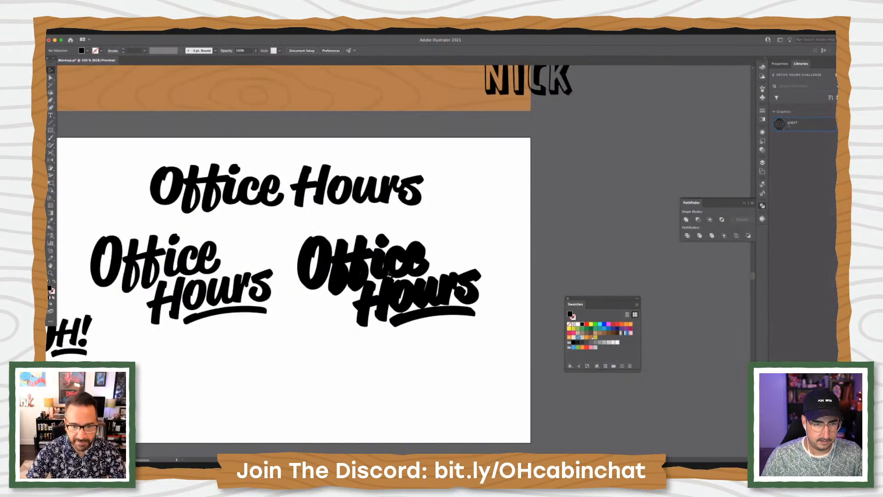
pyautogui.click(419, 319)
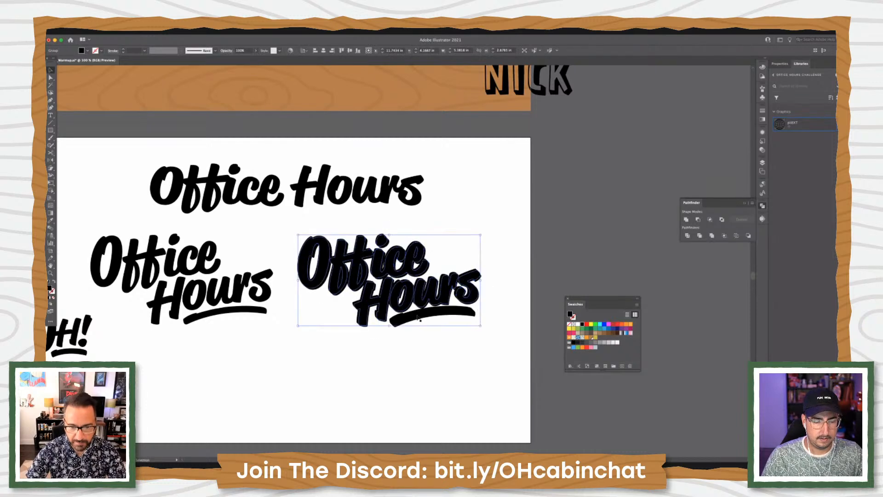
pyautogui.click(420, 320)
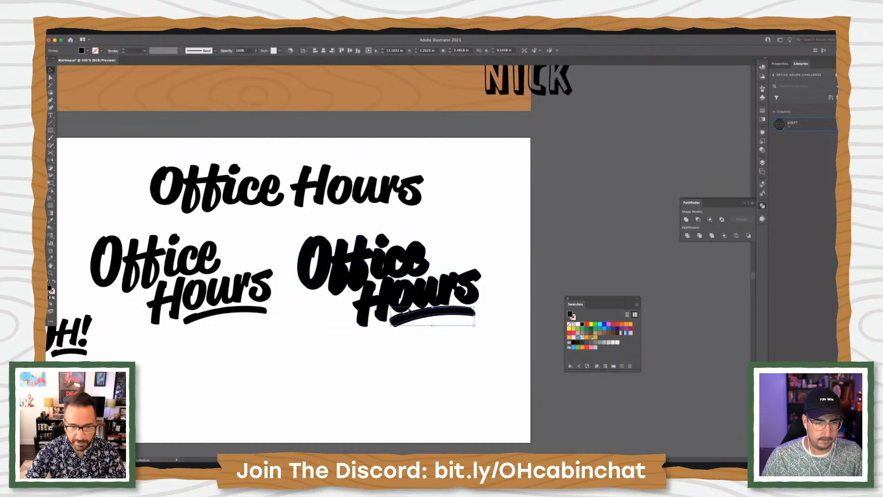
pyautogui.keyDown('shift'); pyautogui.click(378, 275); pyautogui.keyUp('shift')
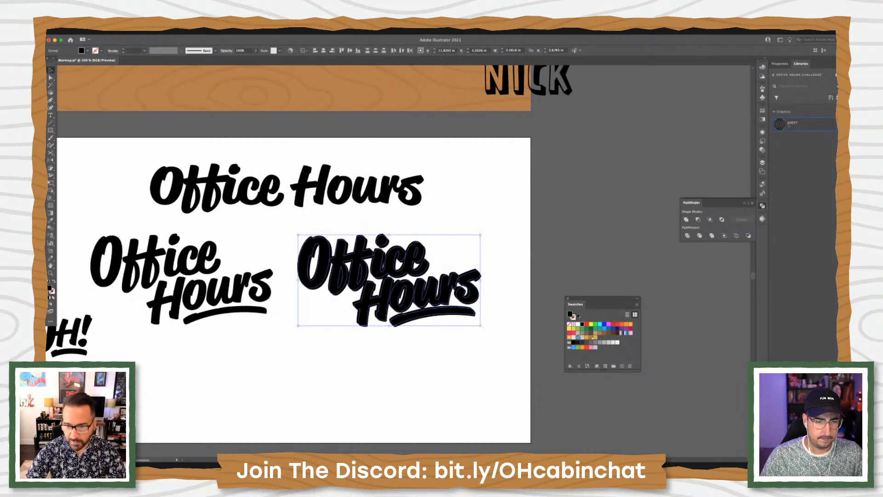
pyautogui.click(587, 325)
pyautogui.click(491, 361)
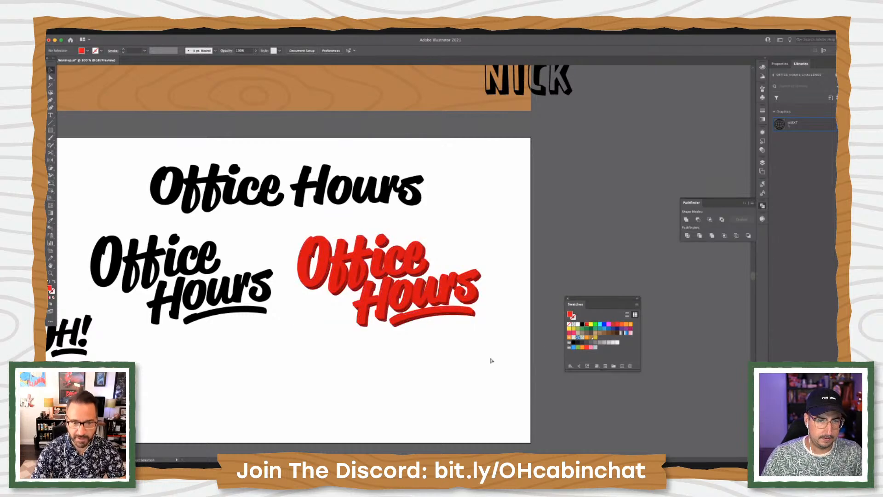
pyautogui.press('super+equal')
pyautogui.moveTo(477, 356); pyautogui.dragTo(455, 345)
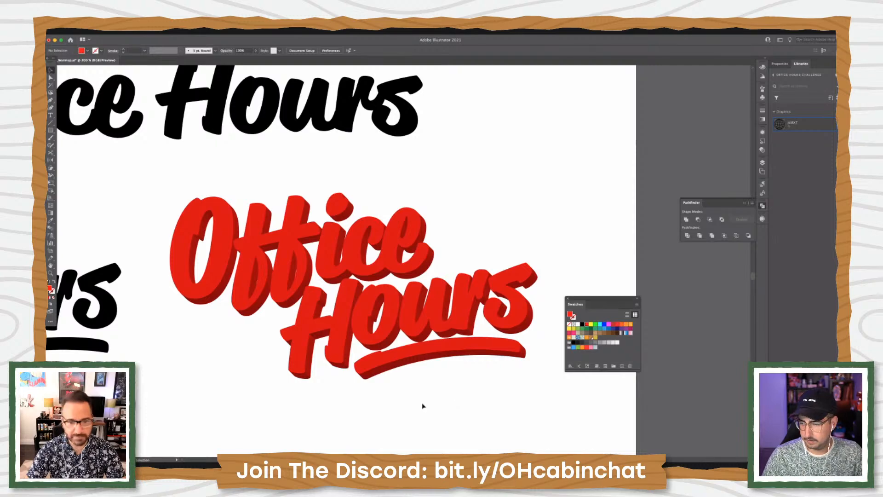
# Delete the black rectangular frame around the condensed "OFFICE HOURS" lettering and clear the selection
pyautogui.click(351, 267)
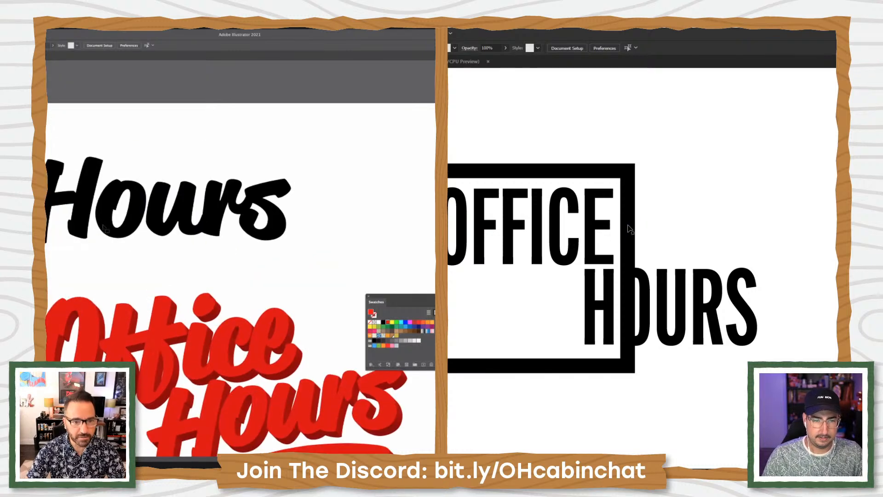
pyautogui.click(629, 227)
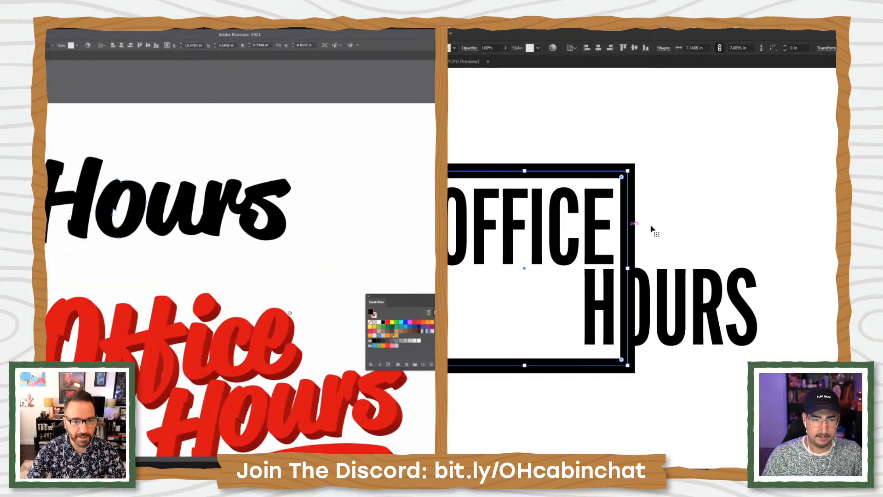
pyautogui.press('Delete')
pyautogui.press('shift+super+a')
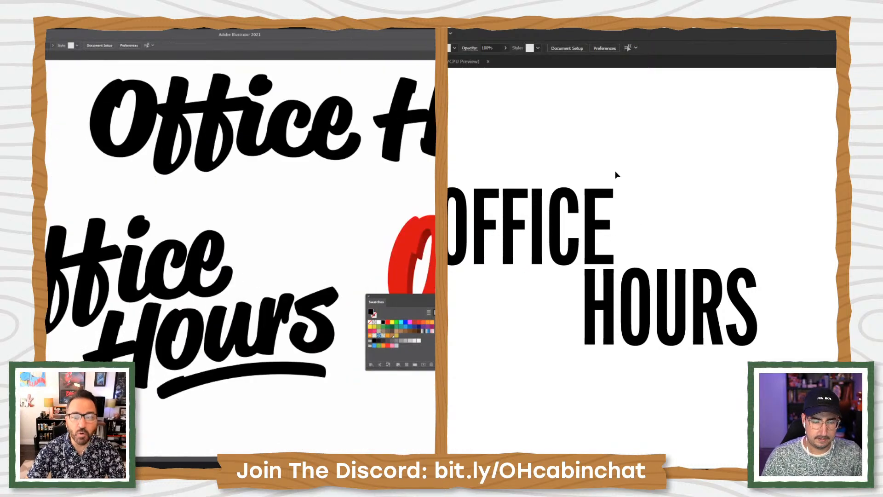
# Nudge the final E of "OFFICE" and the word "HOURS" slightly to the left
pyautogui.moveTo(599, 173); pyautogui.dragTo(633, 255)
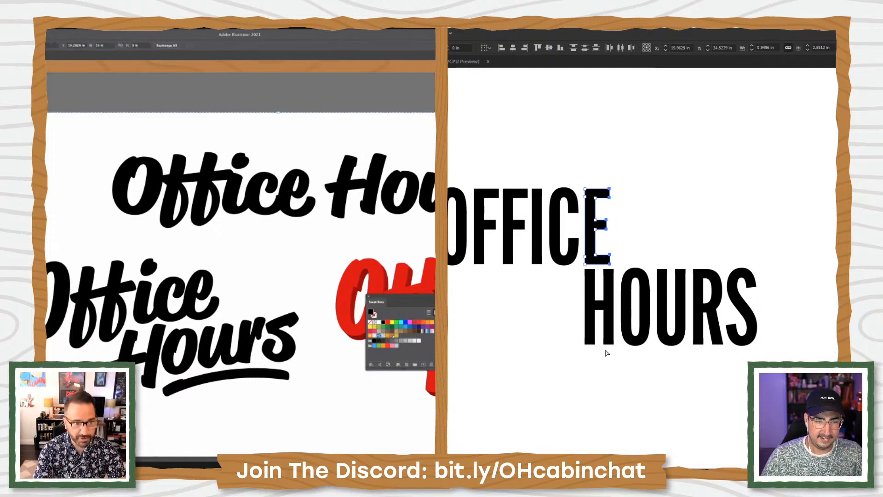
pyautogui.moveTo(600, 358); pyautogui.dragTo(785, 268)
pyautogui.hotkey('shift', 'Left')
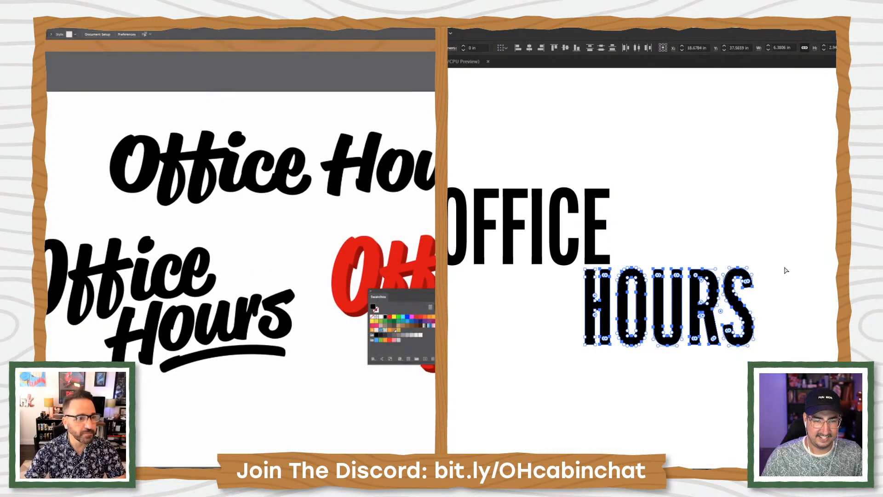
pyautogui.click(779, 240)
pyautogui.moveTo(769, 253); pyautogui.dragTo(679, 228)
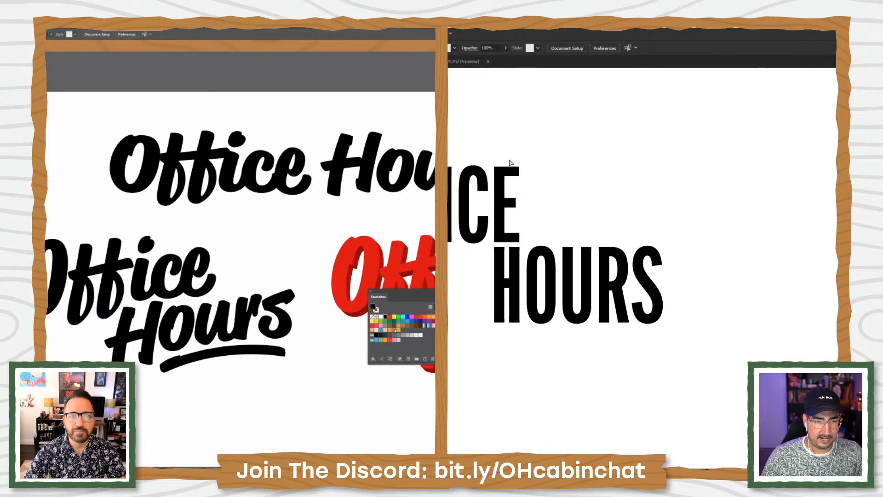
# Nudge the final E of "OFFICE" and the word "HOURS" together slightly to the right
pyautogui.moveTo(510, 162); pyautogui.dragTo(639, 343)
pyautogui.moveTo(714, 125)
pyautogui.mouseDown()
pyautogui.moveTo(678, 198)
pyautogui.moveTo(508, 355)
pyautogui.moveTo(600, 365)
pyautogui.mouseUp()
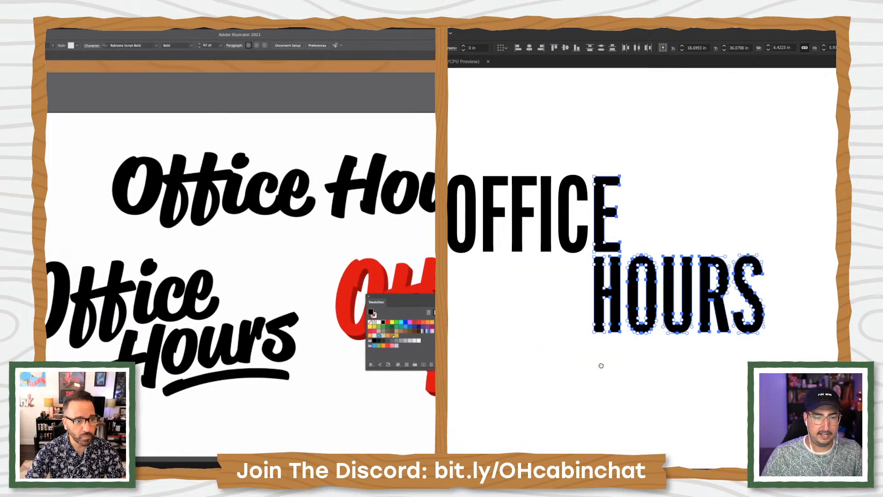
pyautogui.press('Right')
pyautogui.press('Right')
pyautogui.click(604, 366)
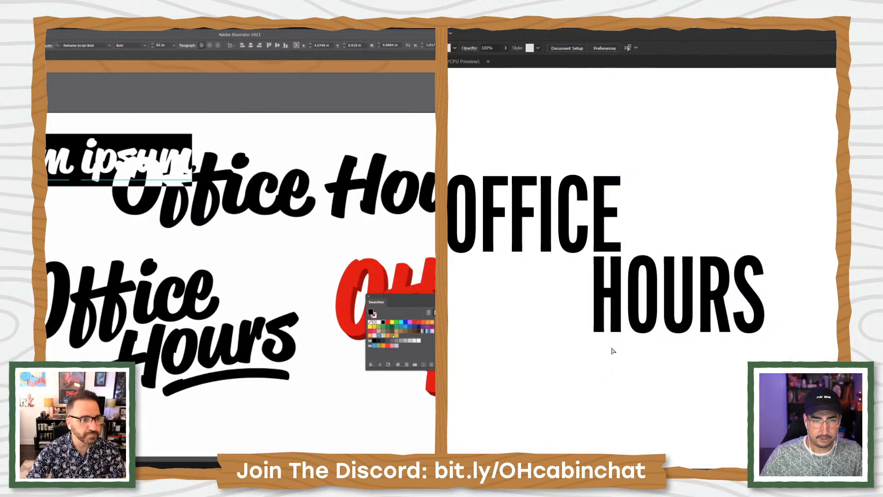
# Examine up close how the E of "OFFICE" lines up with the H of "HOURS" below it
pyautogui.press('z')
pyautogui.click(630, 268)
pyautogui.moveTo(618, 290); pyautogui.dragTo(603, 360)
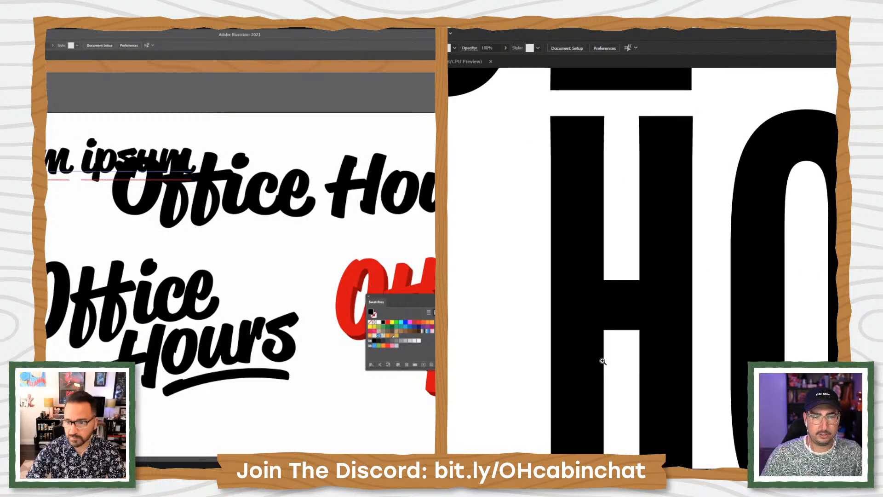
pyautogui.keyDown('alt'); pyautogui.click(675, 273); pyautogui.keyUp('alt')
pyautogui.keyDown('alt'); pyautogui.click(675, 273); pyautogui.keyUp('alt')
pyautogui.keyDown('alt'); pyautogui.click(675, 272); pyautogui.keyUp('alt')
pyautogui.keyDown('alt'); pyautogui.click(671, 263); pyautogui.keyUp('alt')
pyautogui.keyDown('alt'); pyautogui.click(649, 248); pyautogui.keyUp('alt')
pyautogui.moveTo(649, 248)
pyautogui.mouseDown()
pyautogui.moveTo(635, 282)
pyautogui.moveTo(634, 248)
pyautogui.mouseUp()
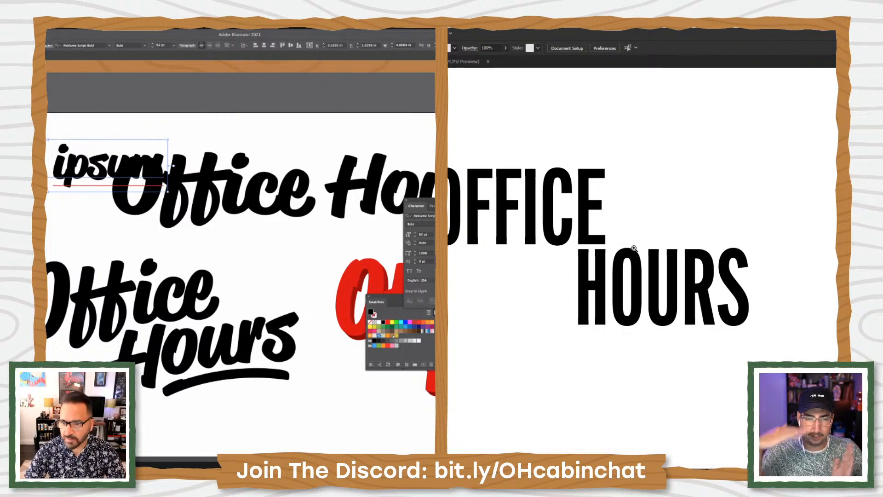
pyautogui.press('v')
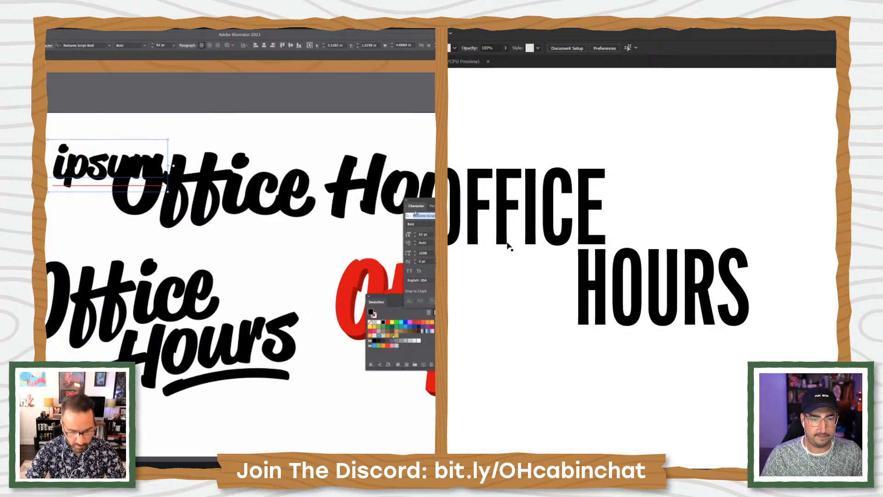
pyautogui.moveTo(519, 256); pyautogui.dragTo(708, 334)
pyautogui.moveTo(709, 258); pyautogui.dragTo(709, 300)
pyautogui.click(679, 203)
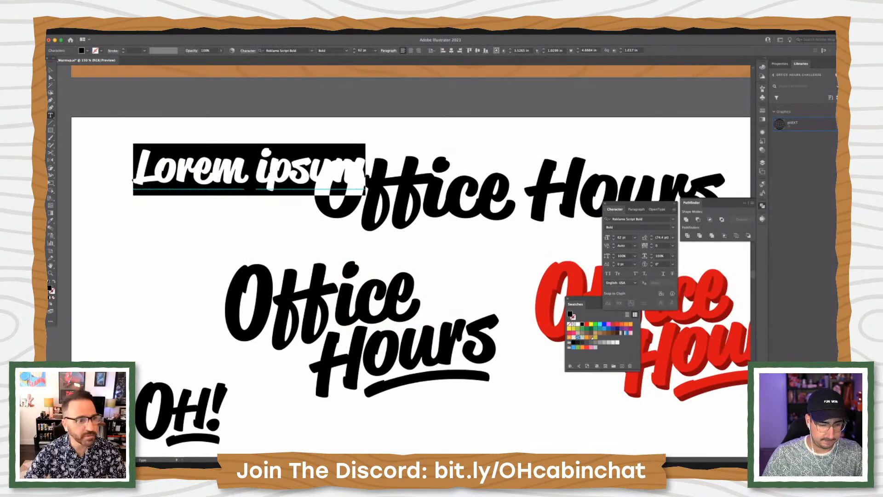
# Move the "Lorem ipsum" sample text up to the upper-left corner of the artboard, clear of the script lettering
pyautogui.click(50, 70)
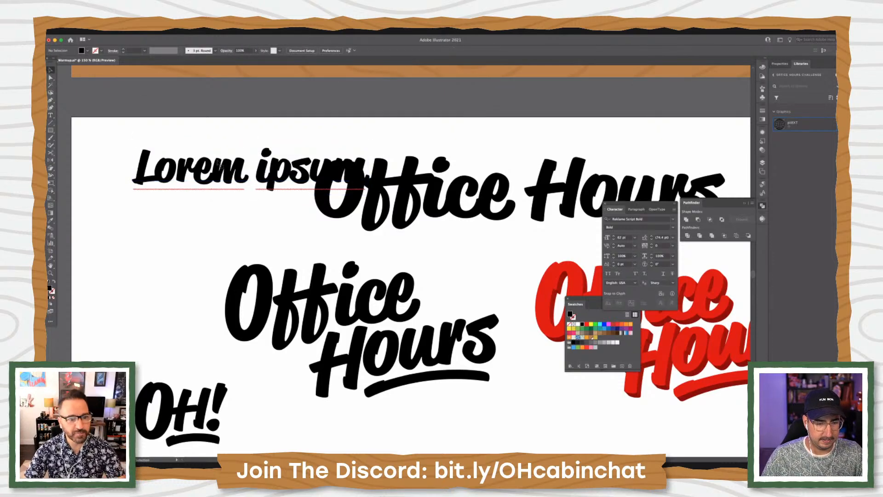
pyautogui.moveTo(210, 151); pyautogui.dragTo(156, 97)
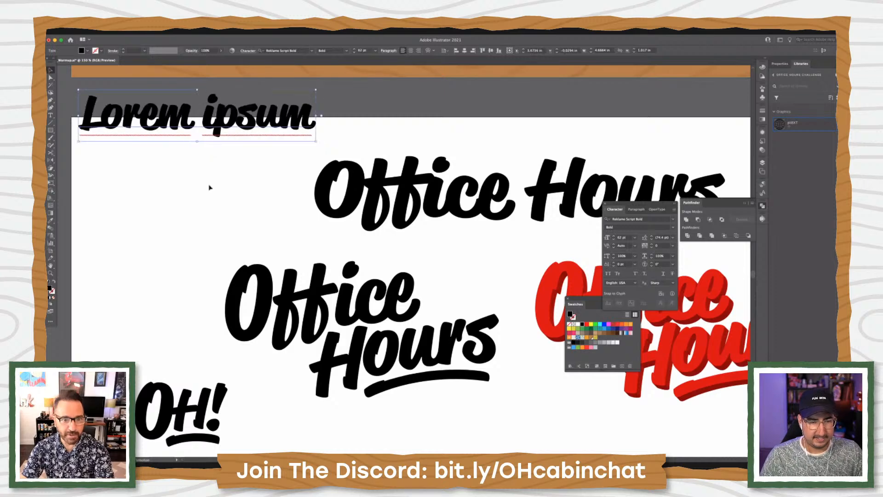
pyautogui.click(246, 239)
# Try to expand the appearance of the red 3D "Office Hours" script lettering
pyautogui.hscroll(10, 216, 314)
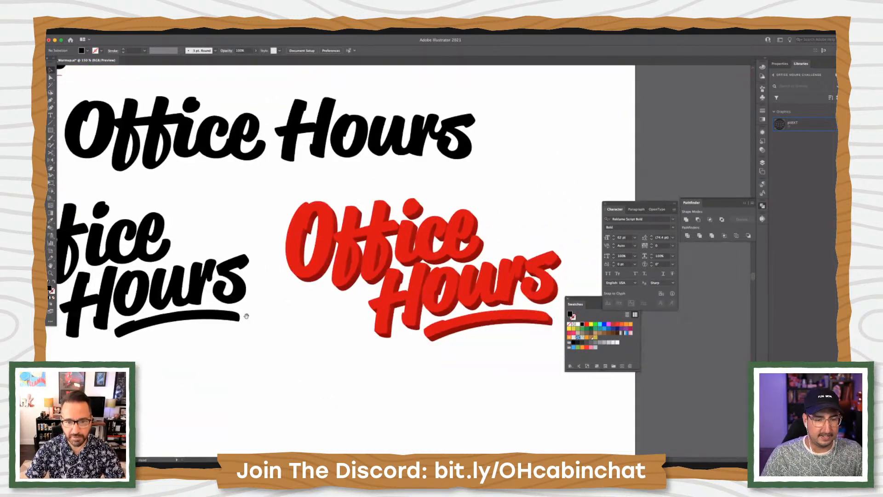
pyautogui.click(338, 262)
pyautogui.click(327, 205)
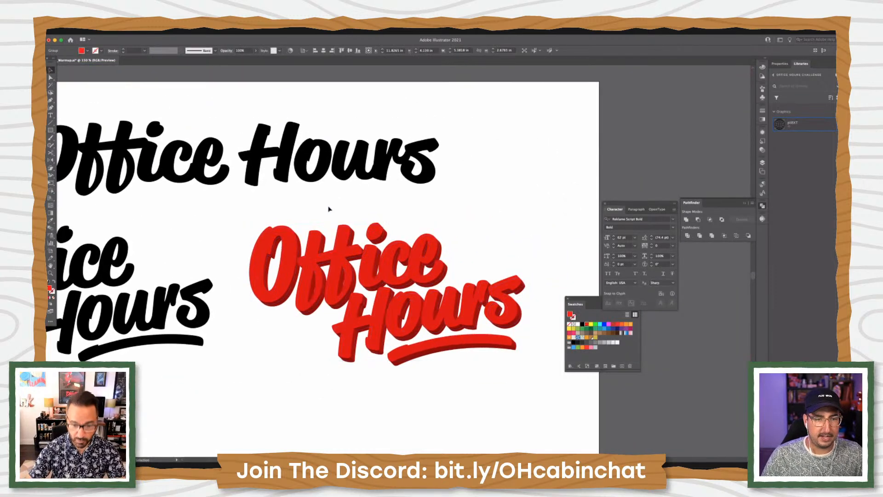
pyautogui.press('super+minus')
pyautogui.press('super+minus')
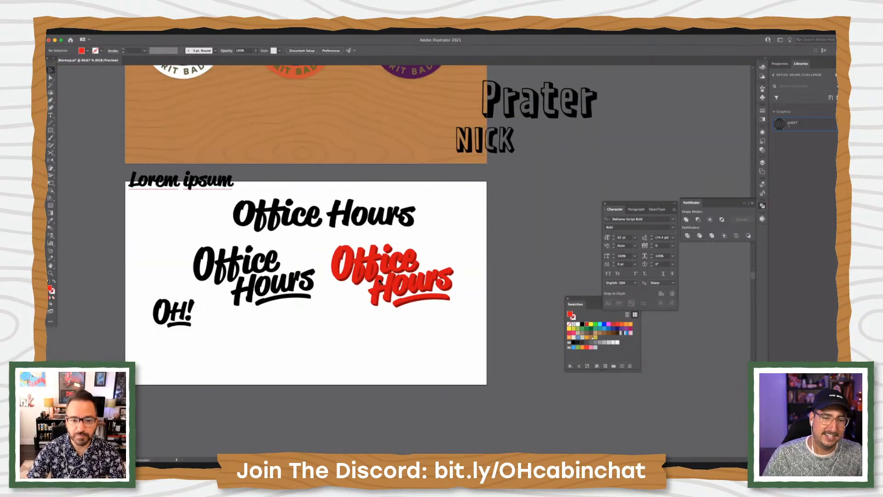
pyautogui.click(408, 264)
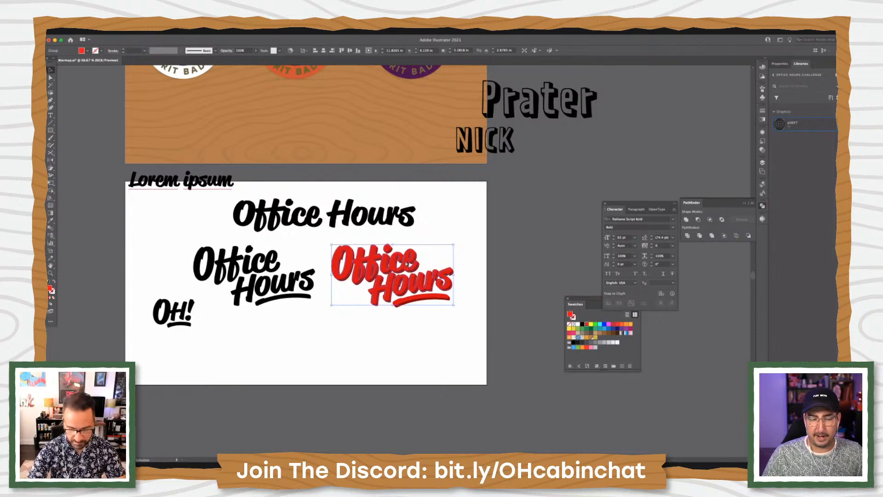
pyautogui.press('super+plus')
pyautogui.press('super+plus')
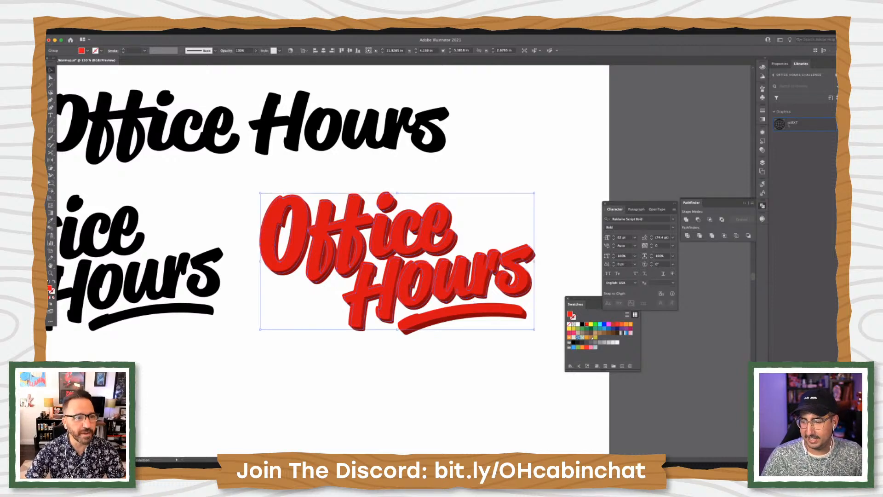
pyautogui.click(115, 32)
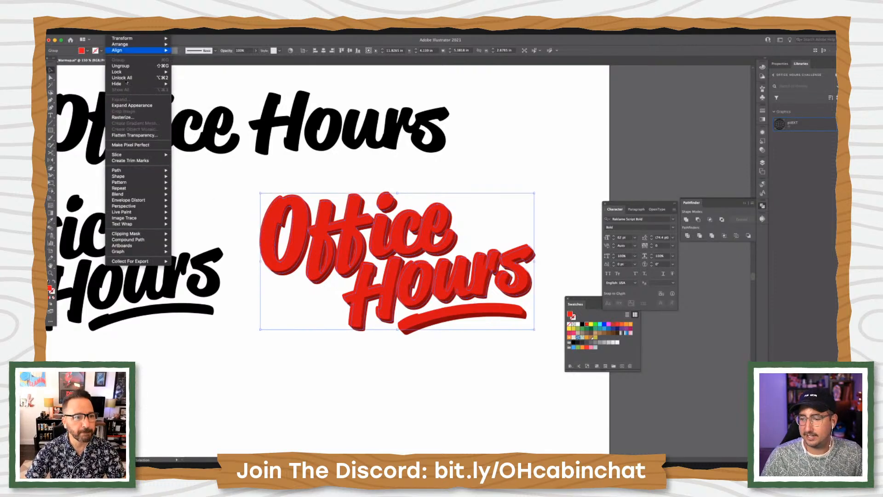
pyautogui.click(132, 105)
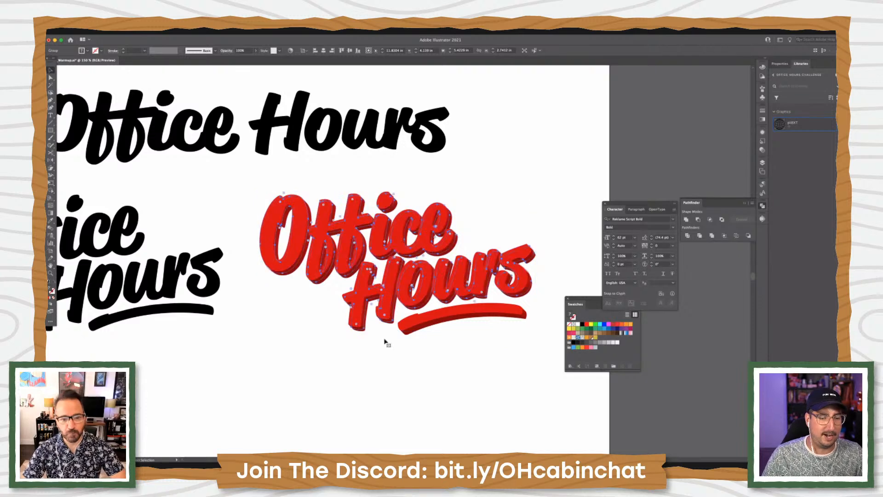
# Duplicate the red 3D "Office Hours" lettering directly below the original, leaving the underline out of the copy
pyautogui.moveTo(353, 212); pyautogui.dragTo(353, 384)
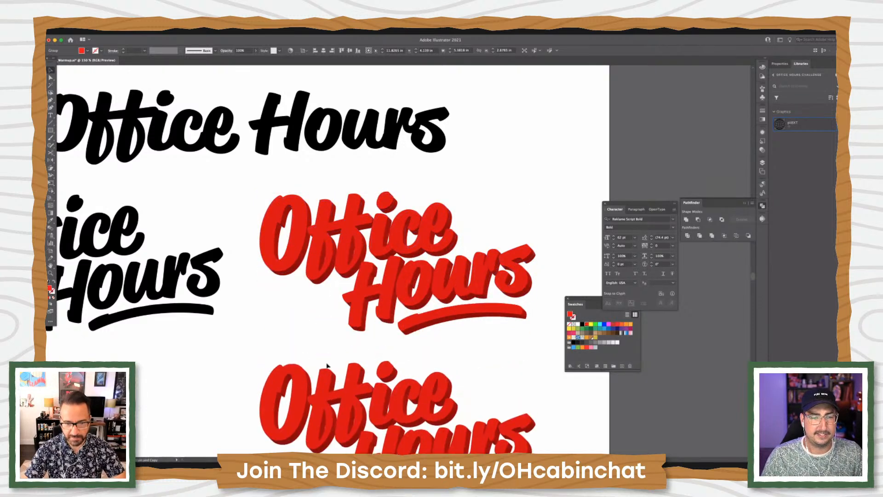
pyautogui.moveTo(288, 250); pyautogui.dragTo(269, 146)
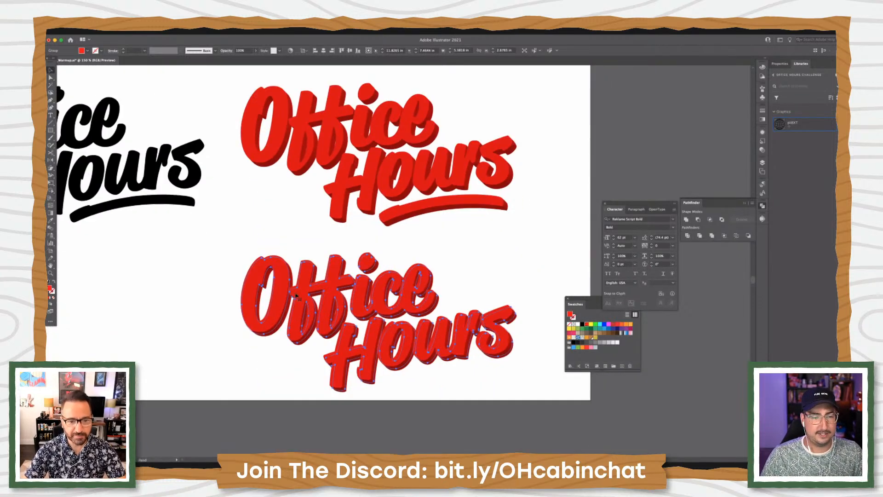
pyautogui.click(227, 251)
pyautogui.hotkey('ctrl', 'y')
pyautogui.hotkey('ctrl', 'y')
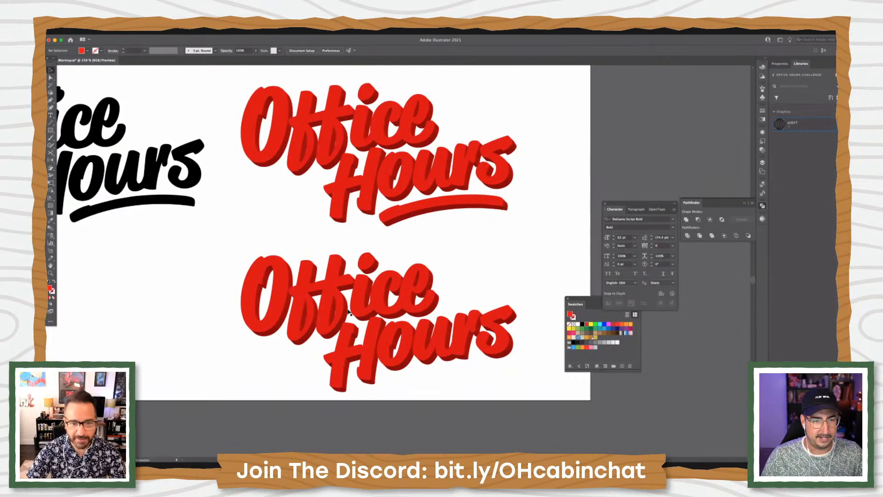
# Try to expand the appearance of the lower red lettering copy, and shift the copy slightly left
pyautogui.click(356, 304)
pyautogui.scroll(-1, 357, 305)
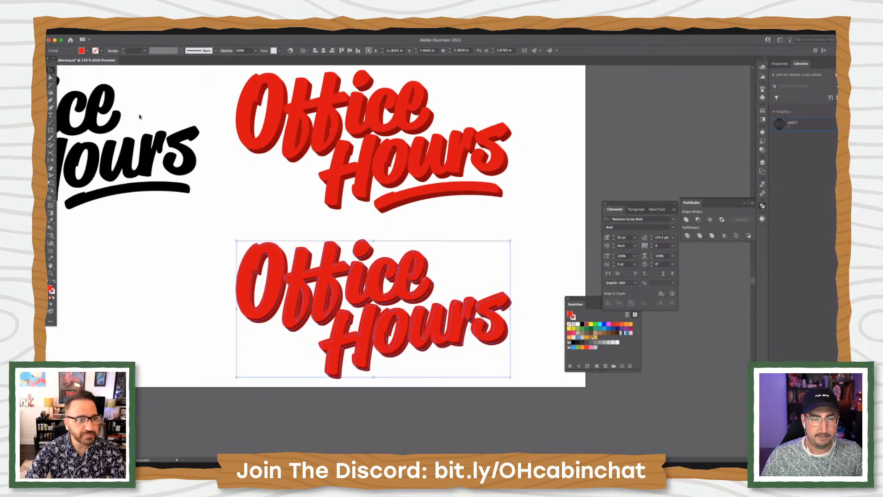
pyautogui.click(115, 33)
pyautogui.click(146, 106)
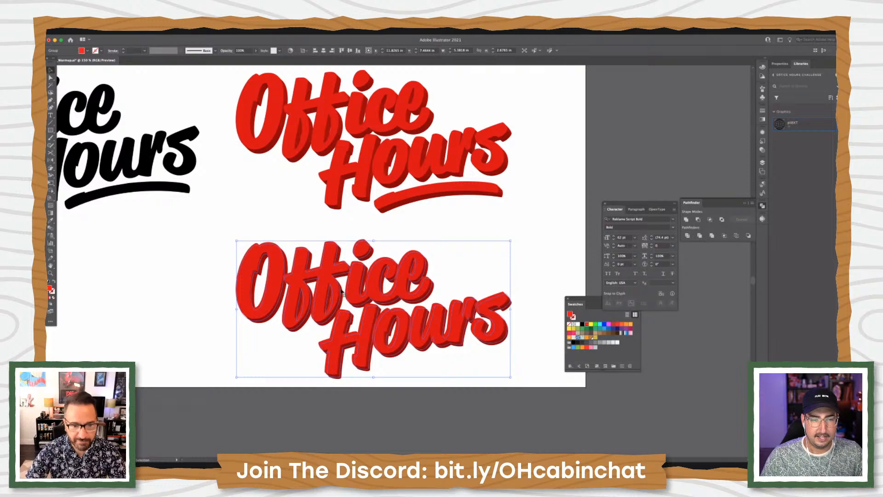
pyautogui.moveTo(342, 292); pyautogui.dragTo(329, 290)
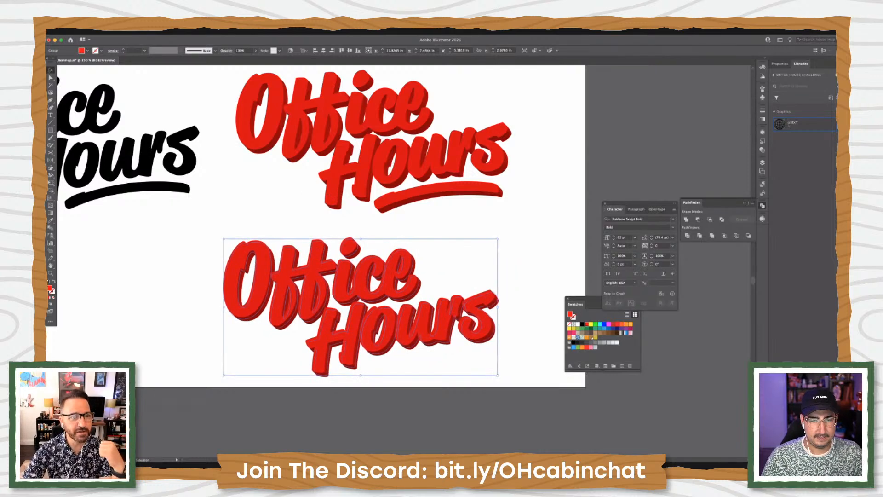
# Expand the appearance of the lower "Office Hours" copy and check its paths in outline view
pyautogui.click(149, 32)
pyautogui.moveTo(115, 32)
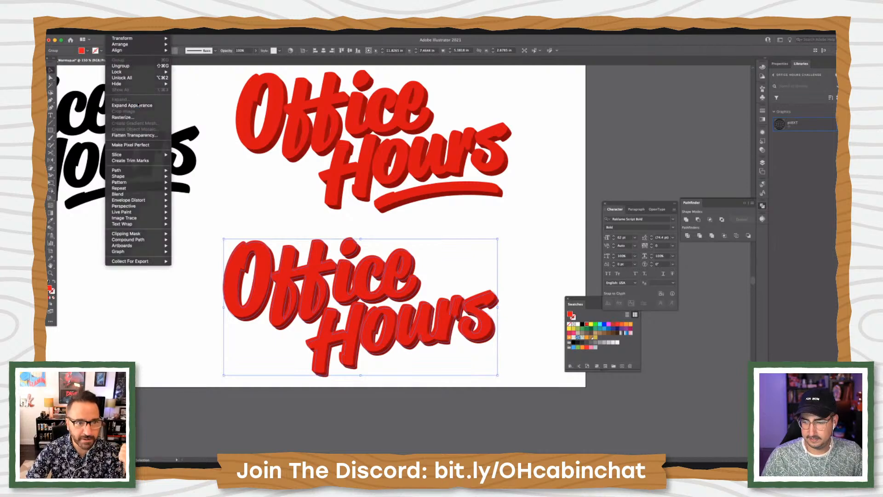
pyautogui.click(138, 105)
pyautogui.click(115, 31)
pyautogui.click(138, 105)
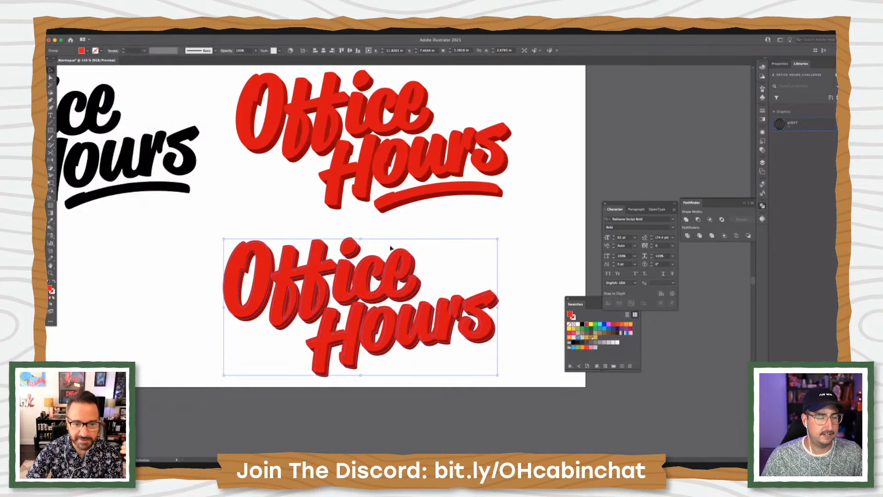
pyautogui.click(185, 329)
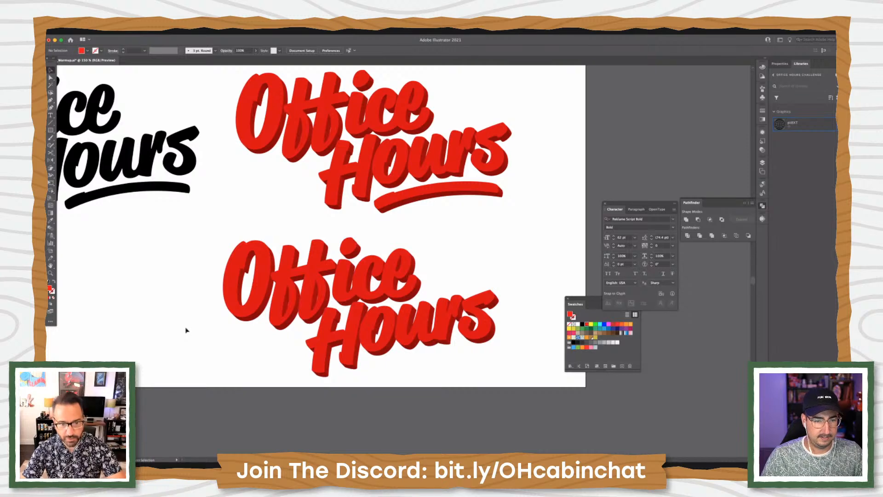
pyautogui.press('super+y')
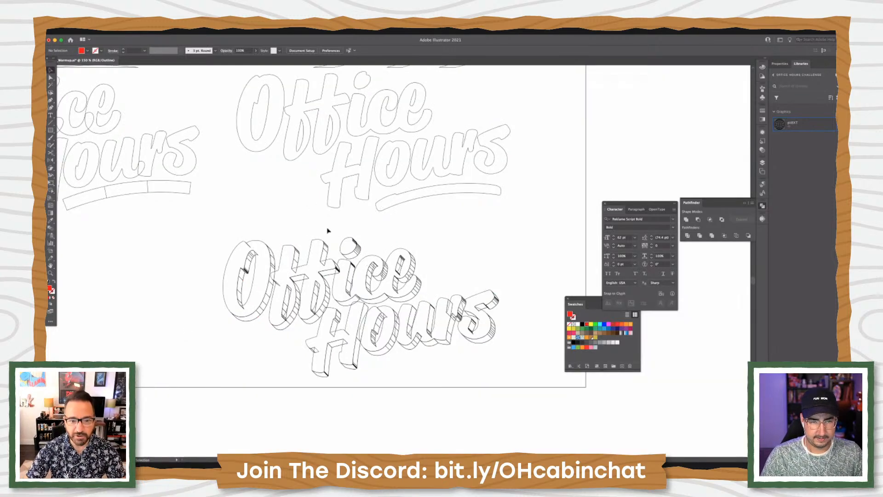
pyautogui.press('super+y')
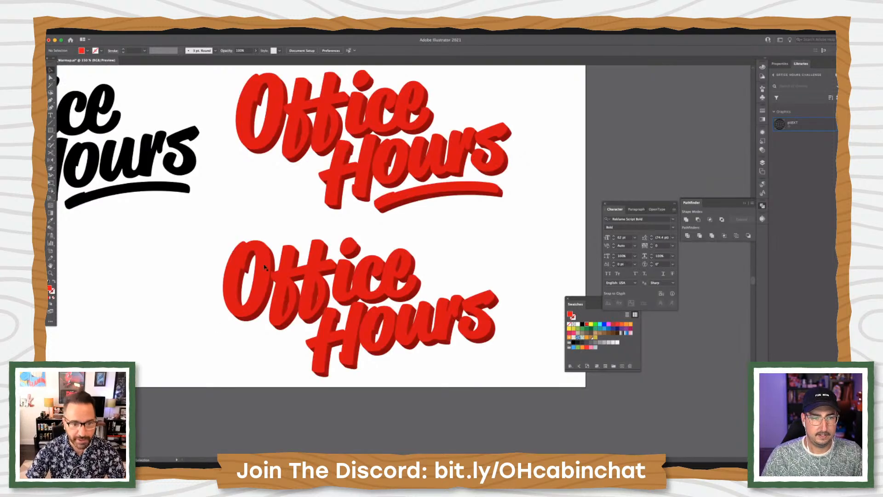
# Move the expanded lettering copy slightly up and left, and ungroup it
pyautogui.click(266, 269)
pyautogui.press('v')
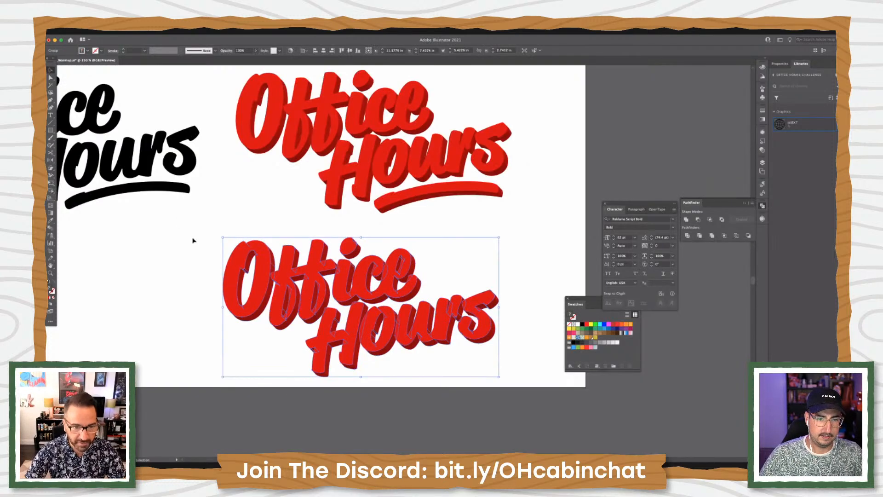
pyautogui.moveTo(232, 257); pyautogui.dragTo(215, 236)
pyautogui.press('super+shift+g')
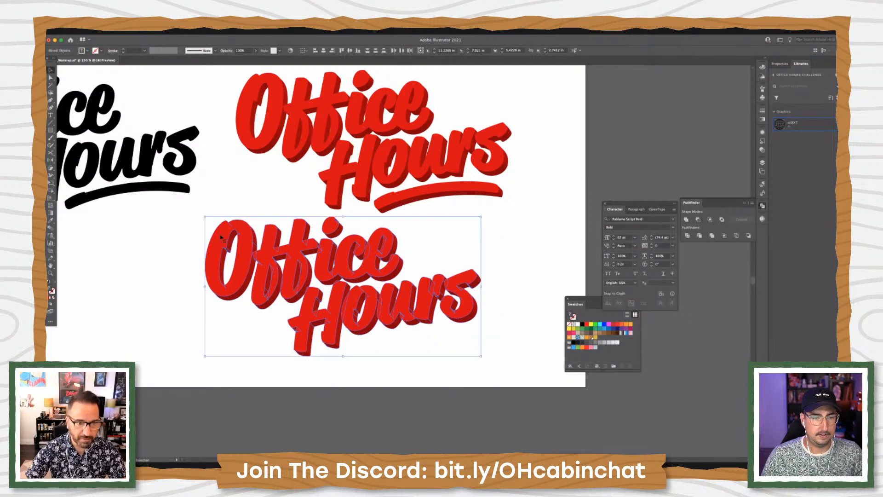
# Fill the front letter faces of "Office" in the lower expanded copy with orange
pyautogui.click(195, 240)
pyautogui.click(224, 239)
pyautogui.keyDown('shift'); pyautogui.click(270, 246); pyautogui.keyUp('shift')
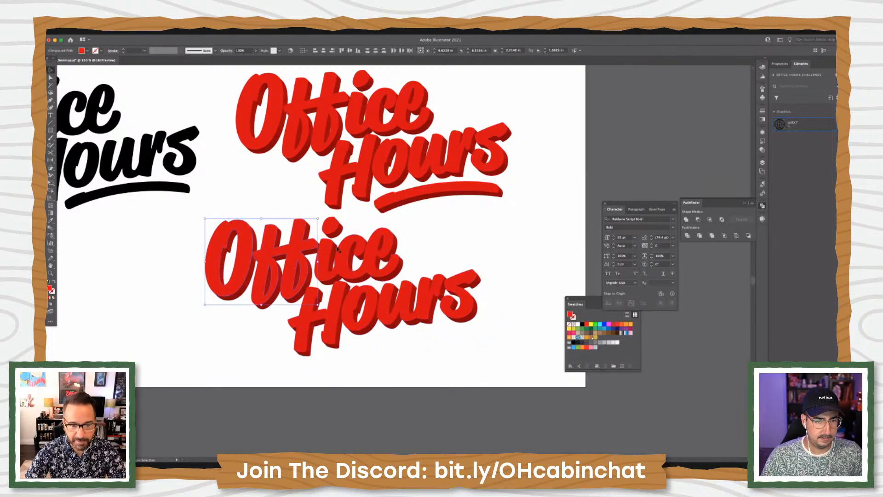
pyautogui.keyDown('shift'); pyautogui.click(328, 246); pyautogui.keyUp('shift')
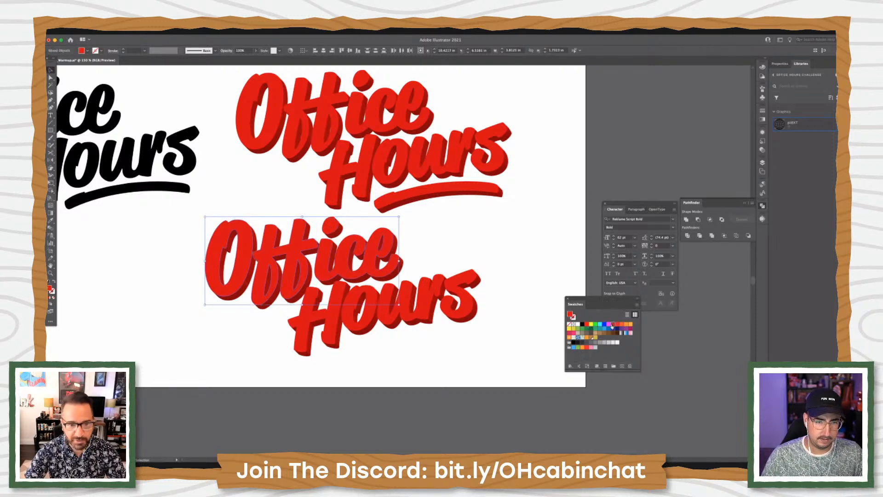
pyautogui.click(612, 324)
pyautogui.click(575, 338)
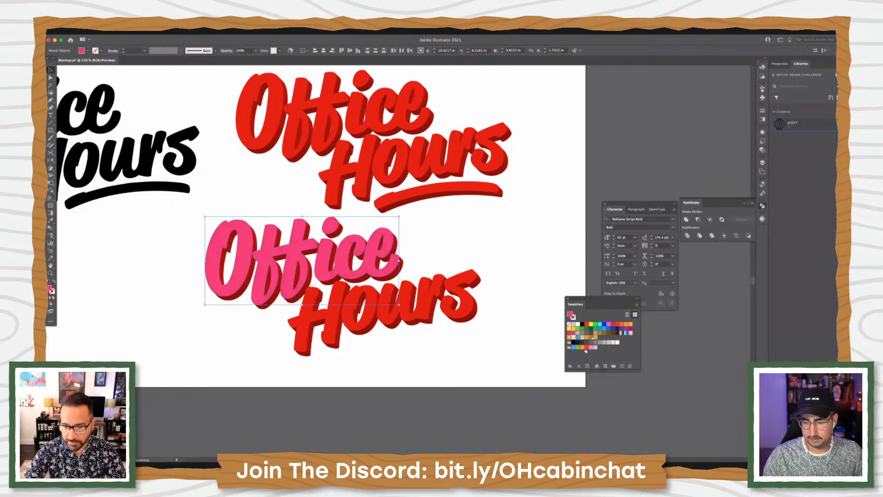
pyautogui.click(583, 348)
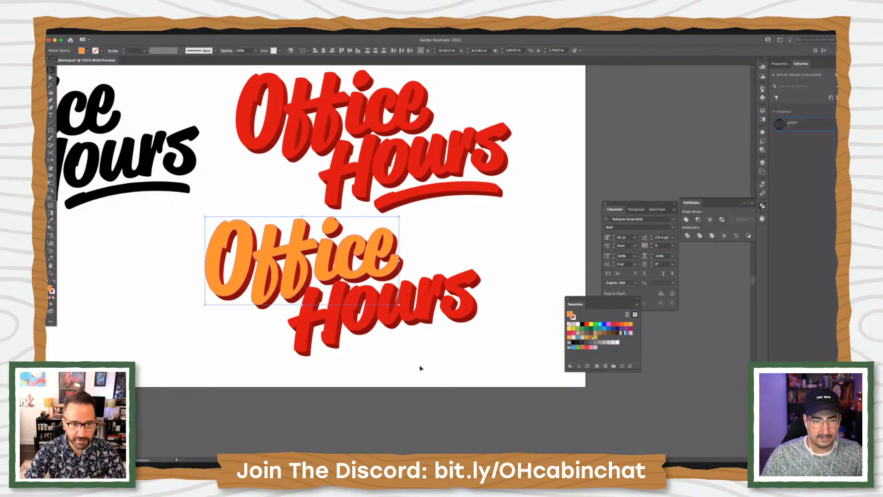
pyautogui.click(411, 354)
# Fill the front letter faces of "Hours" in the lower copy with the same orange as "Office"
pyautogui.scroll(2, 350, 348)
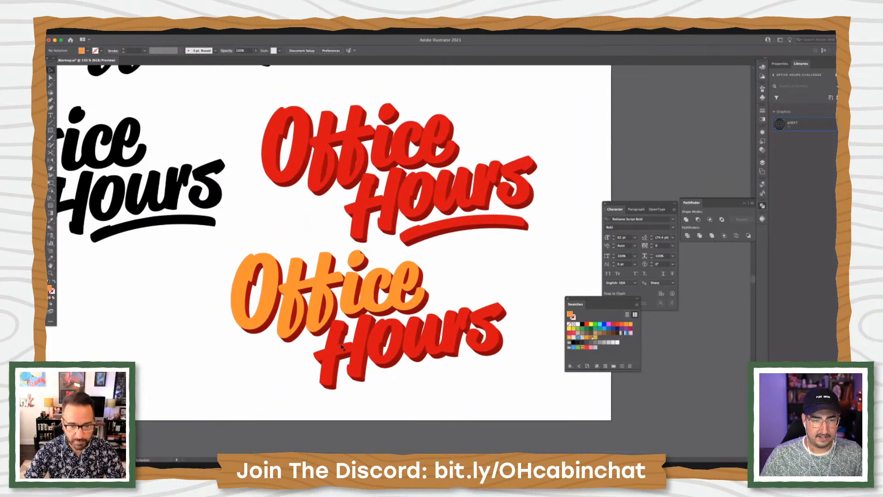
pyautogui.click(360, 360)
pyautogui.keyDown('shift'); pyautogui.click(387, 356); pyautogui.keyUp('shift')
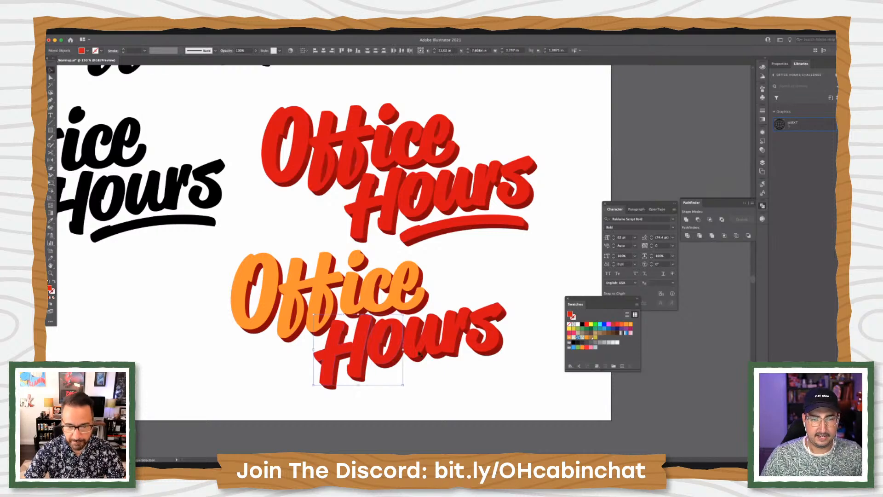
pyautogui.keyDown('shift'); pyautogui.click(416, 342); pyautogui.keyUp('shift')
pyautogui.keyDown('shift'); pyautogui.click(457, 338); pyautogui.keyUp('shift')
pyautogui.keyDown('shift'); pyautogui.click(494, 340); pyautogui.keyUp('shift')
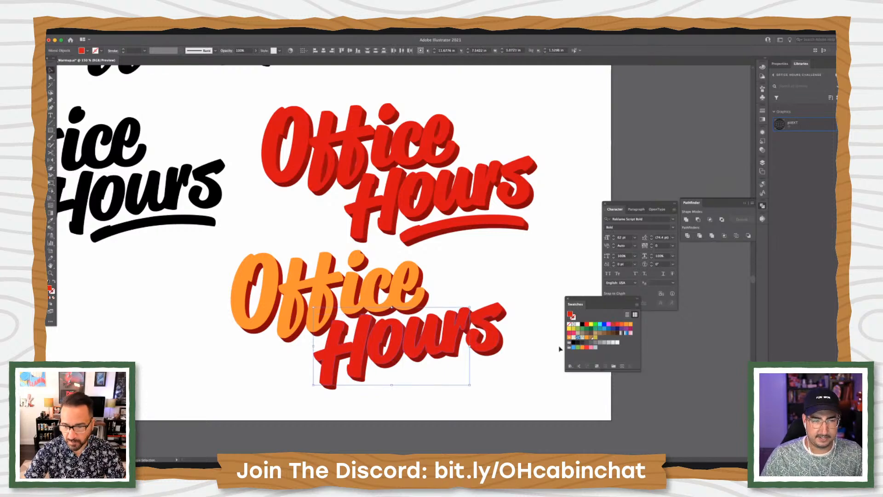
pyautogui.click(586, 339)
pyautogui.click(492, 295)
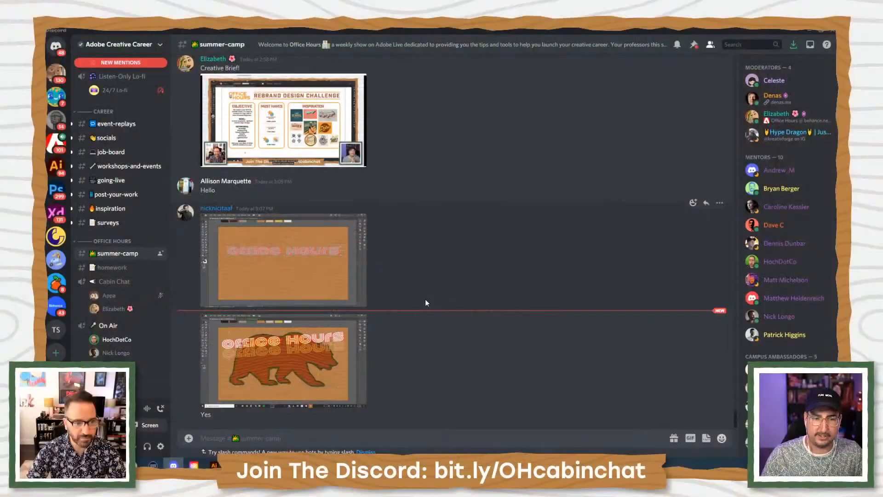
# Examine the two "Office Hours" design screenshots posted in Discord's summer-camp channel, the inline lettering and the bear composition
pyautogui.click(295, 285)
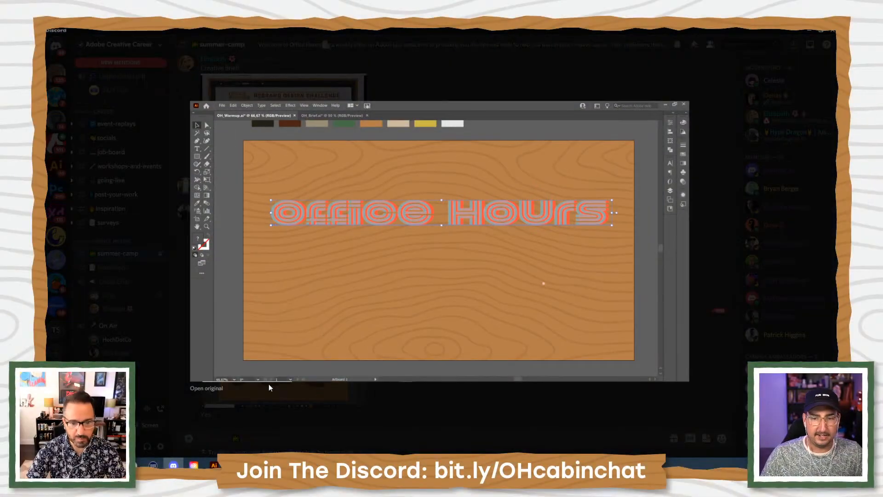
pyautogui.click(212, 416)
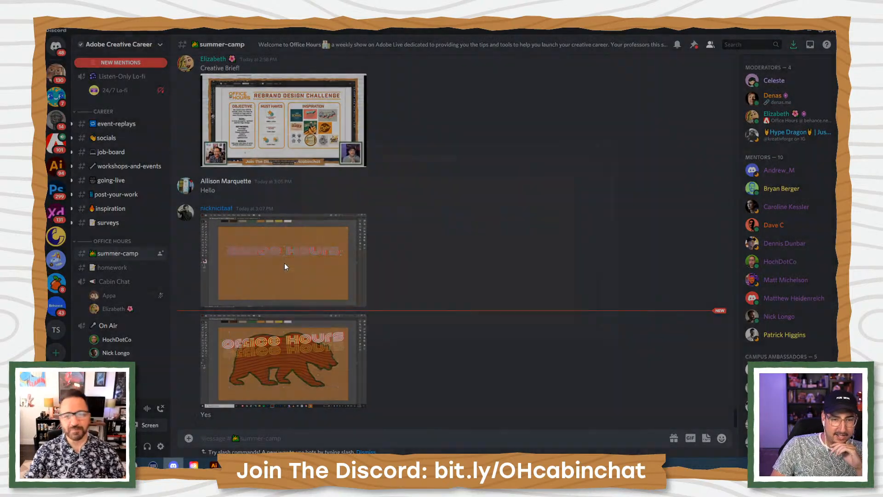
pyautogui.click(284, 266)
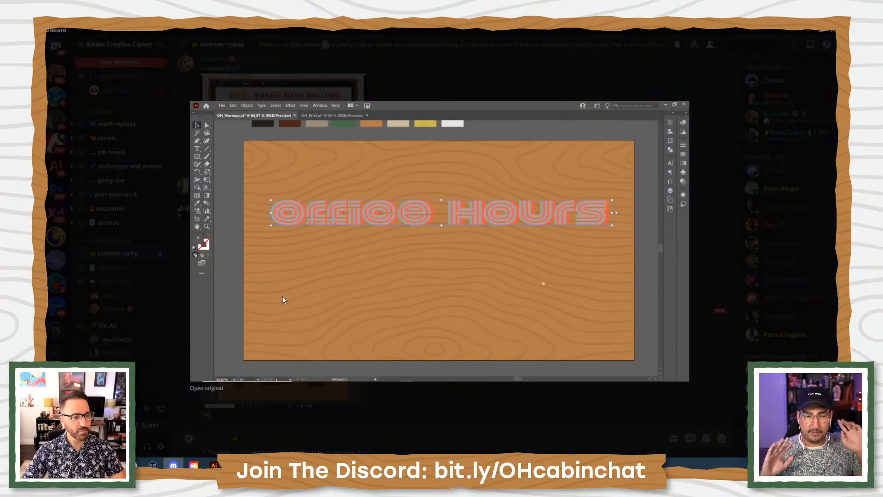
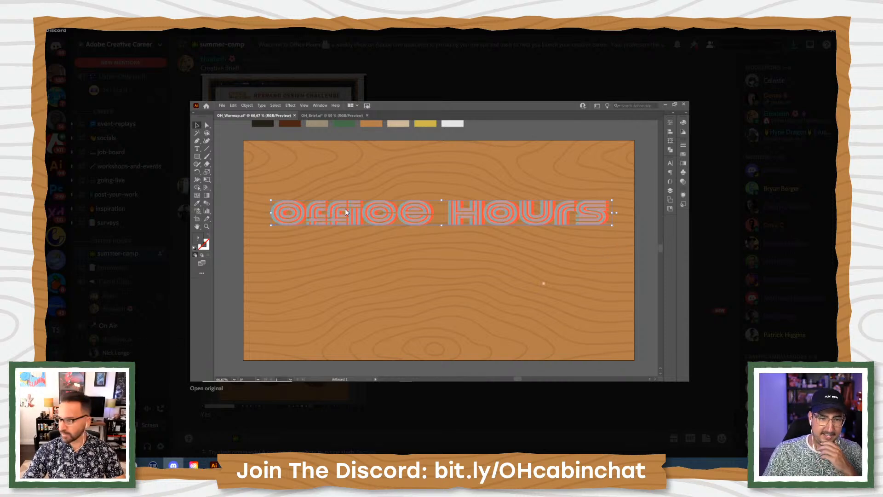
pyautogui.click(442, 73)
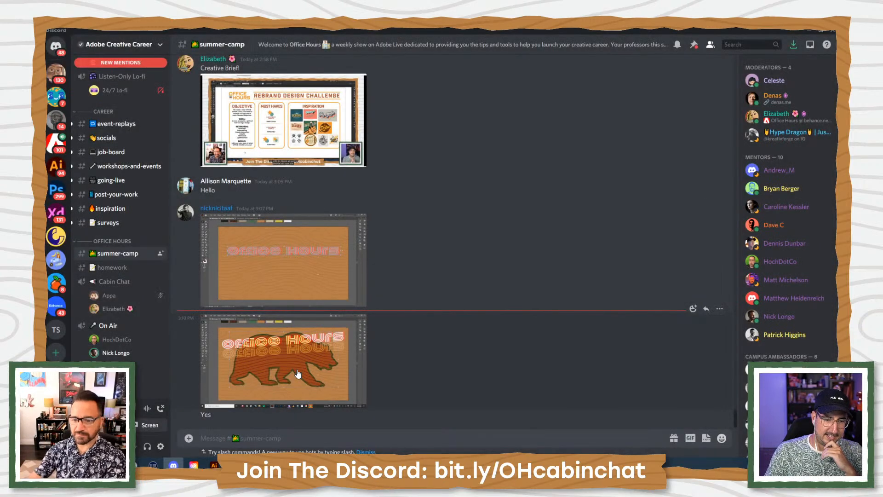
pyautogui.click(298, 370)
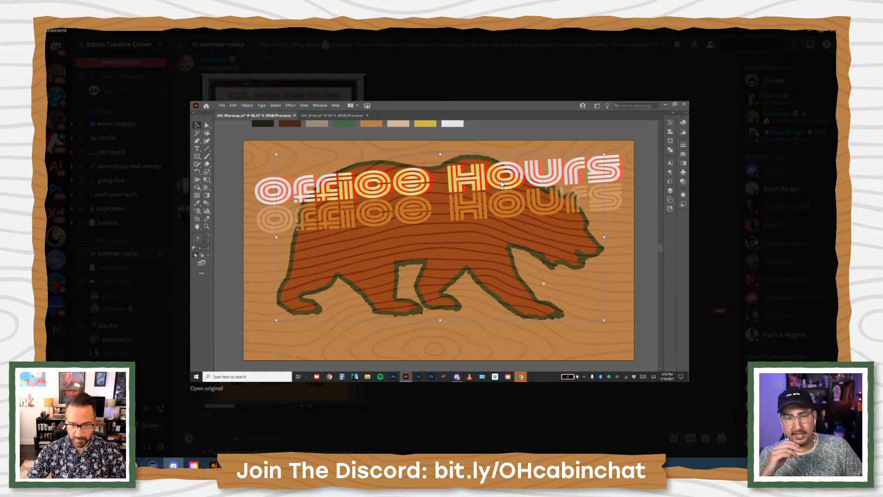
pyautogui.press('Escape')
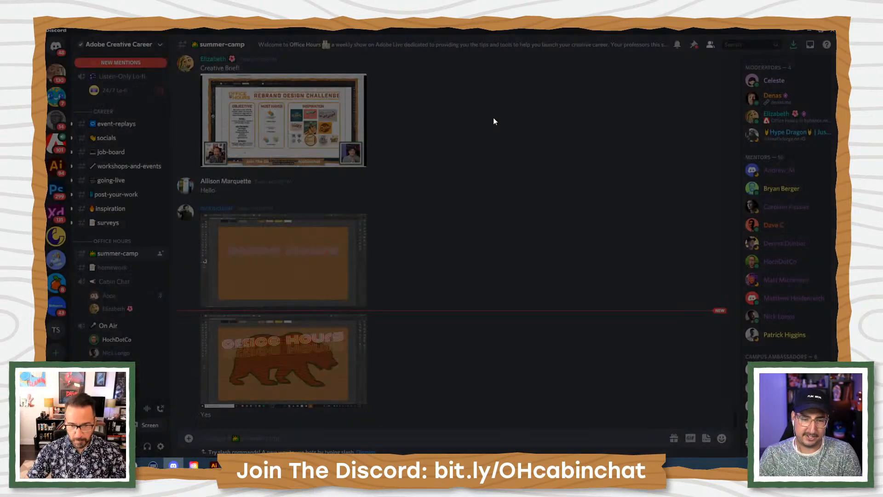
pyautogui.click(317, 275)
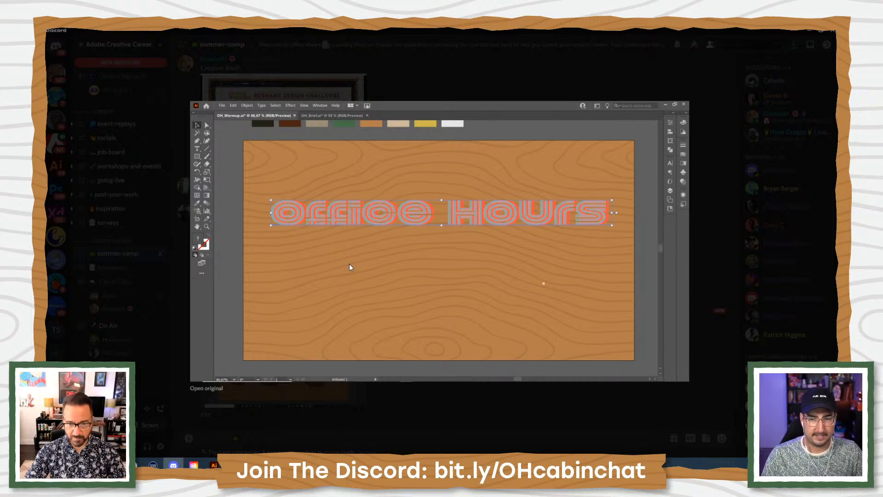
pyautogui.click(419, 86)
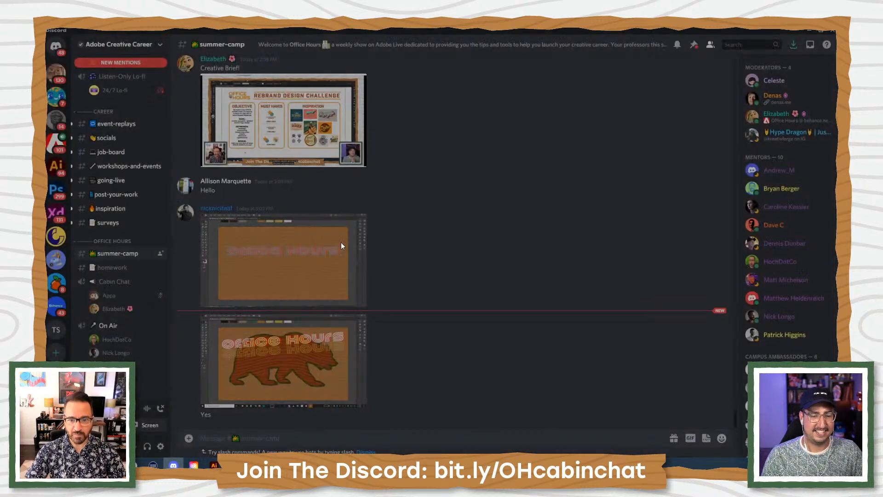
pyautogui.click(337, 336)
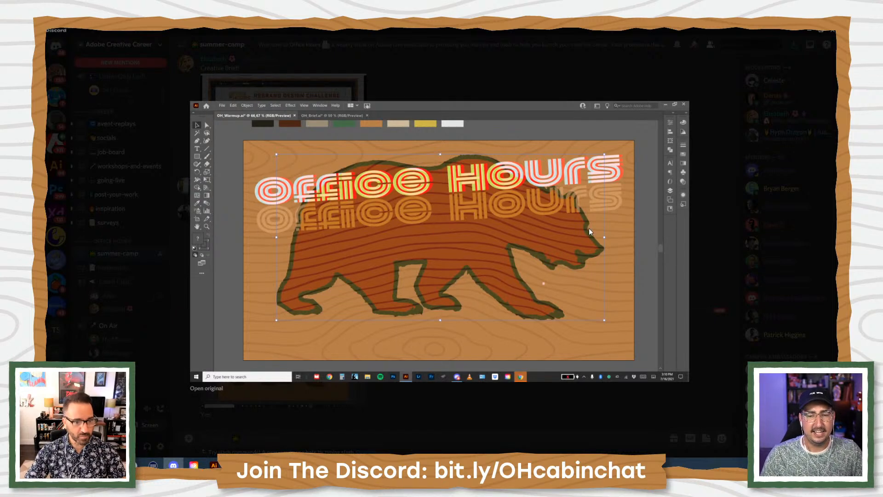
pyautogui.click(481, 90)
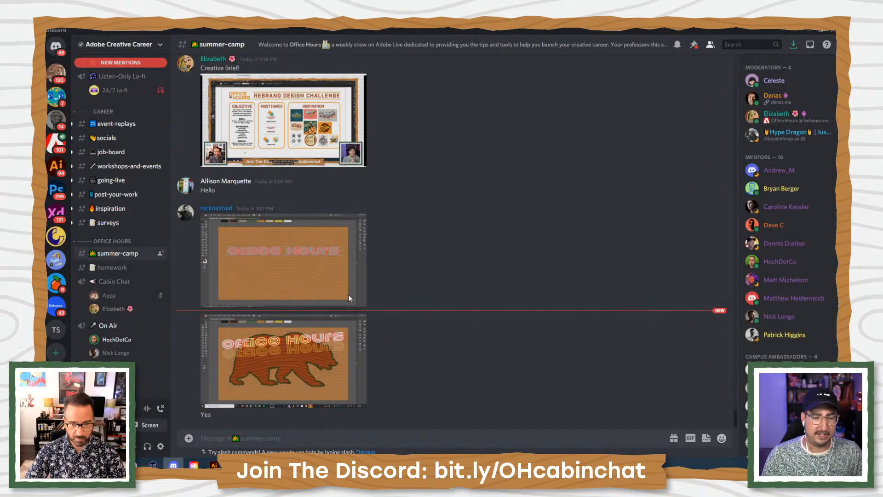
pyautogui.click(349, 296)
pyautogui.click(342, 409)
pyautogui.click(295, 391)
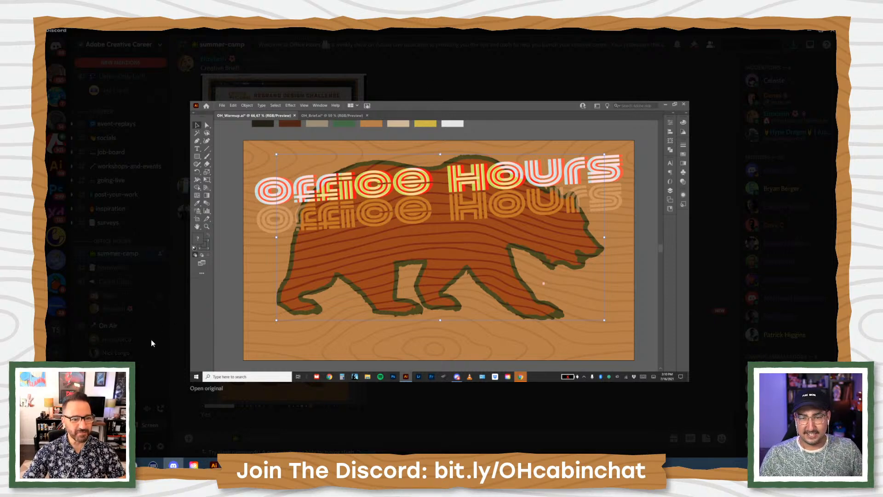
pyautogui.click(157, 372)
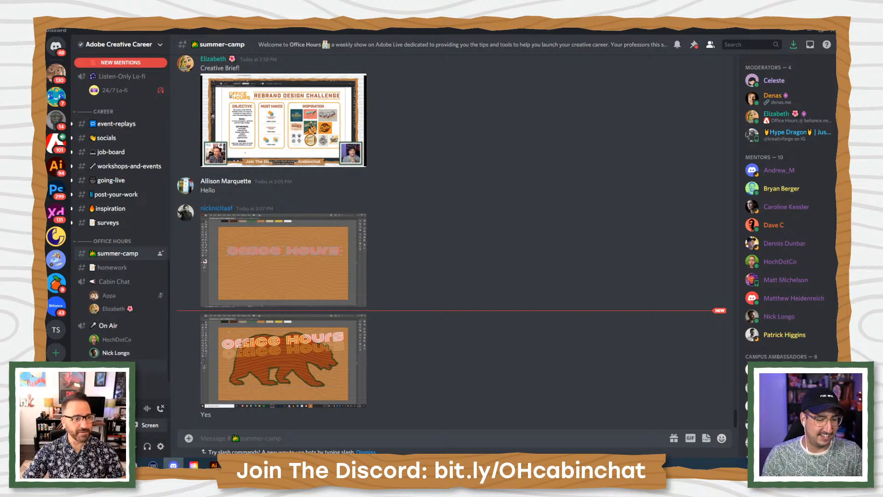
# Switch to Illustrator and move the black stacked "Office Hours" script with its underline to the artboard's upper-left area
pyautogui.moveTo(116, 352); pyautogui.dragTo(119, 302)
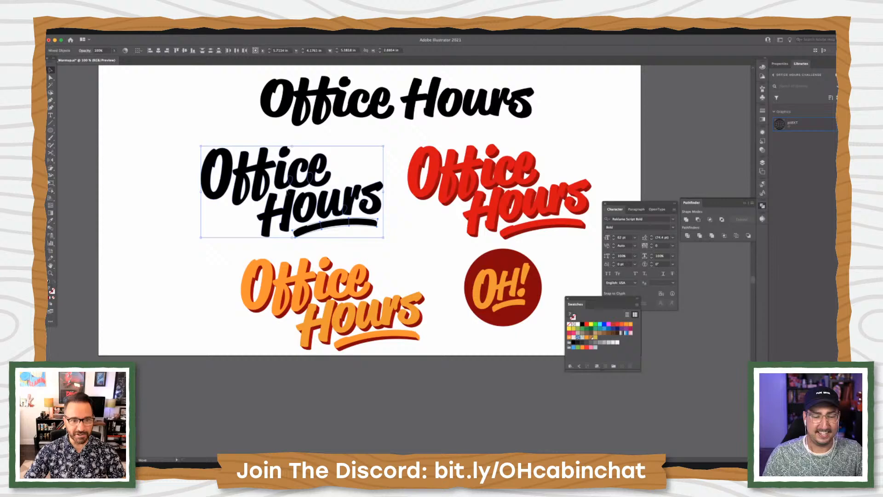
pyautogui.moveTo(294, 191); pyautogui.dragTo(205, 156)
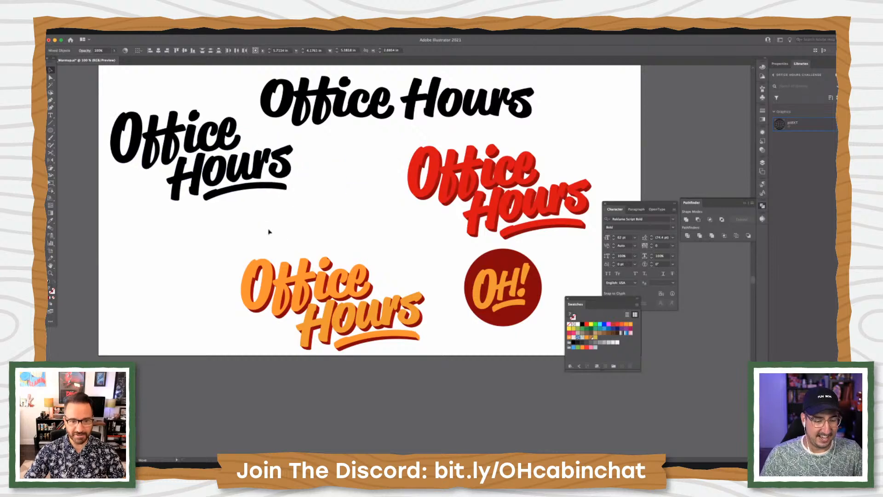
pyautogui.click(227, 240)
# Clear the "Lorem ipsum" text, both black "Office Hours" versions and the red 3D version from the artboard
pyautogui.moveTo(438, 364); pyautogui.dragTo(434, 363)
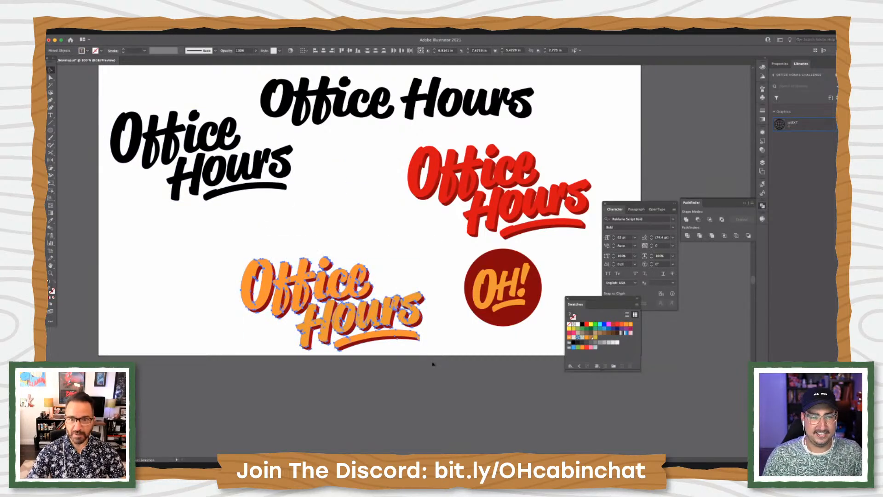
pyautogui.press('super+minus')
pyautogui.press('super+minus')
pyautogui.moveTo(283, 148); pyautogui.dragTo(207, 245)
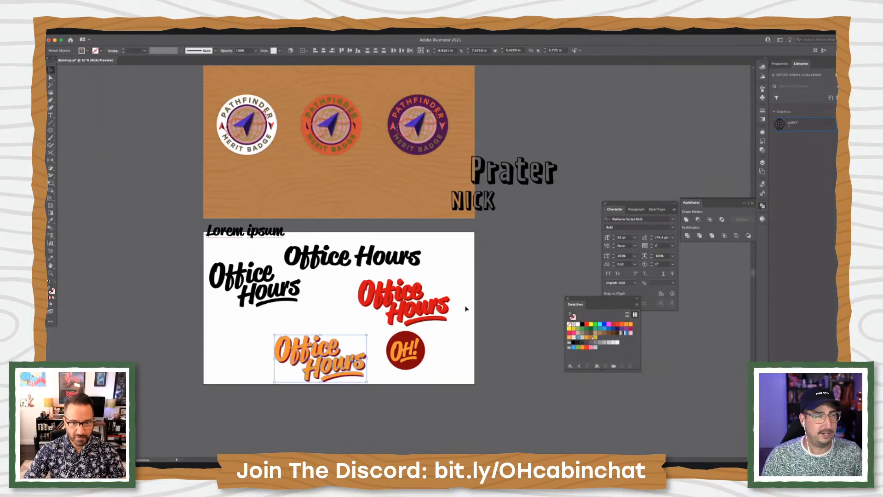
pyautogui.click(435, 318)
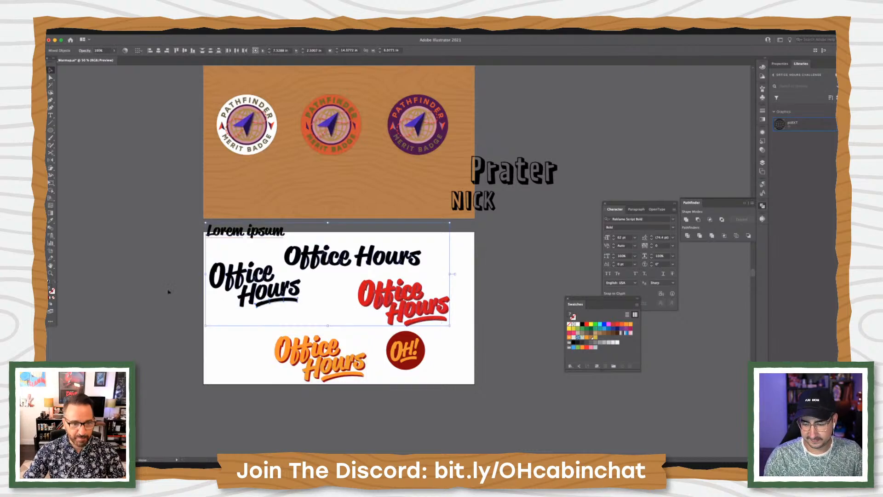
pyautogui.moveTo(169, 292); pyautogui.dragTo(150, 291)
pyautogui.moveTo(166, 337); pyautogui.dragTo(166, 339)
pyautogui.press('super+equal')
pyautogui.press('super+equal')
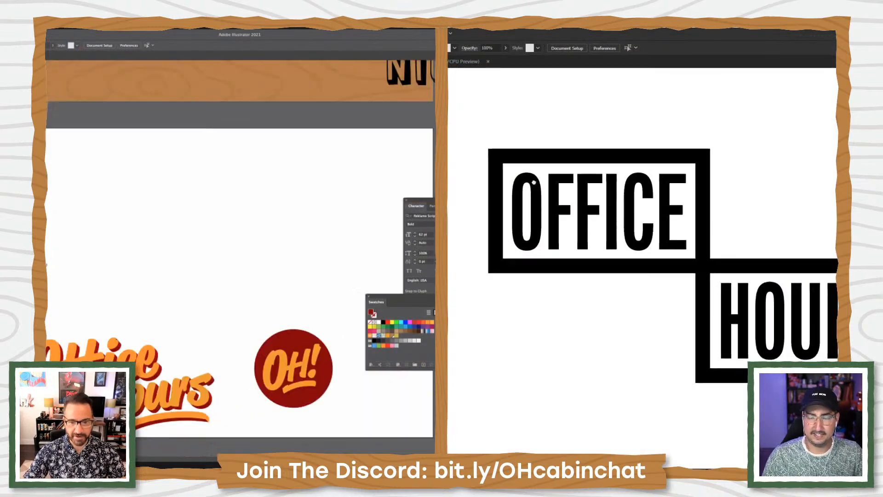
# Duplicate the boxed "OFFICE HOURS" lockup into the empty space below and to the right of the original
pyautogui.moveTo(533, 183); pyautogui.dragTo(503, 182)
pyautogui.moveTo(46, 265); pyautogui.dragTo(63, 281)
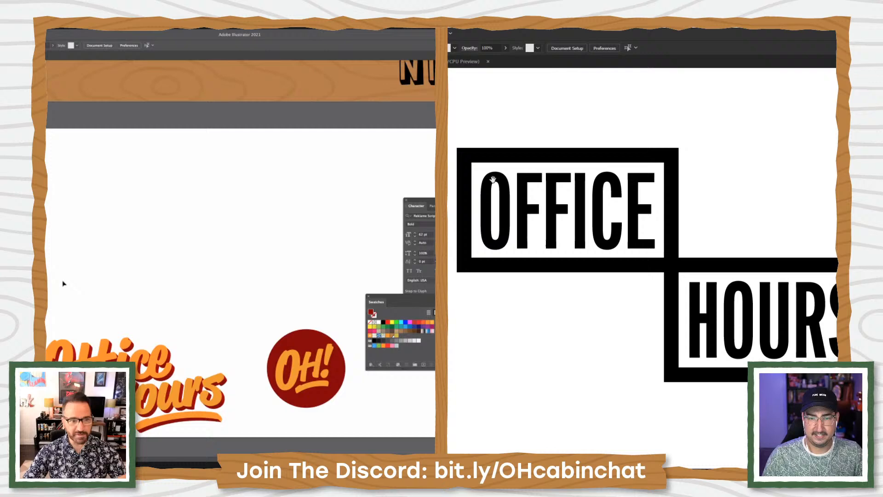
pyautogui.keyDown('ctrl'); pyautogui.keyDown('alt'); pyautogui.click(640, 257); pyautogui.keyUp('alt'); pyautogui.keyUp('ctrl')
pyautogui.keyDown('ctrl'); pyautogui.keyDown('alt'); pyautogui.click(640, 258); pyautogui.keyUp('alt'); pyautogui.keyUp('ctrl')
pyautogui.moveTo(605, 228); pyautogui.dragTo(552, 175)
pyautogui.moveTo(497, 138); pyautogui.dragTo(756, 310)
pyautogui.click(681, 263)
pyautogui.click(702, 189)
pyautogui.scroll(-2, 240, 258)
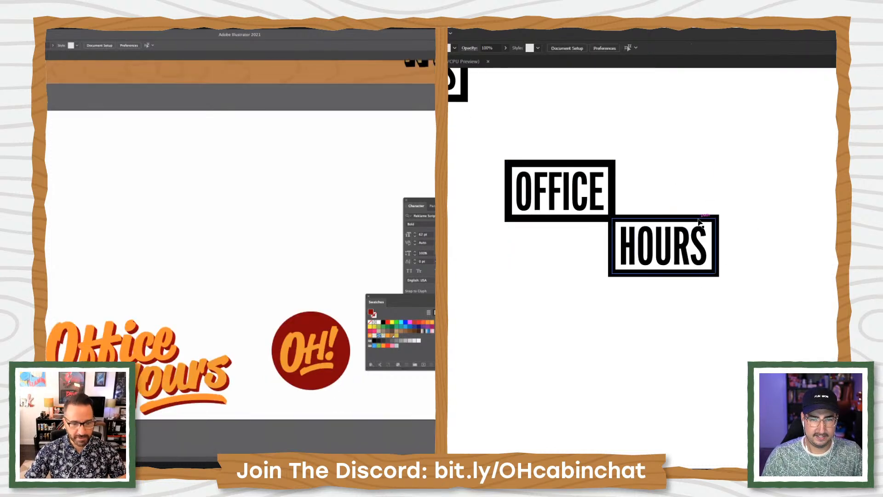
# Recolor the "HOURS" lettering in the duplicated lockup white by sampling the white background with the Eyedropper
pyautogui.click(700, 234)
pyautogui.press('i')
pyautogui.click(704, 185)
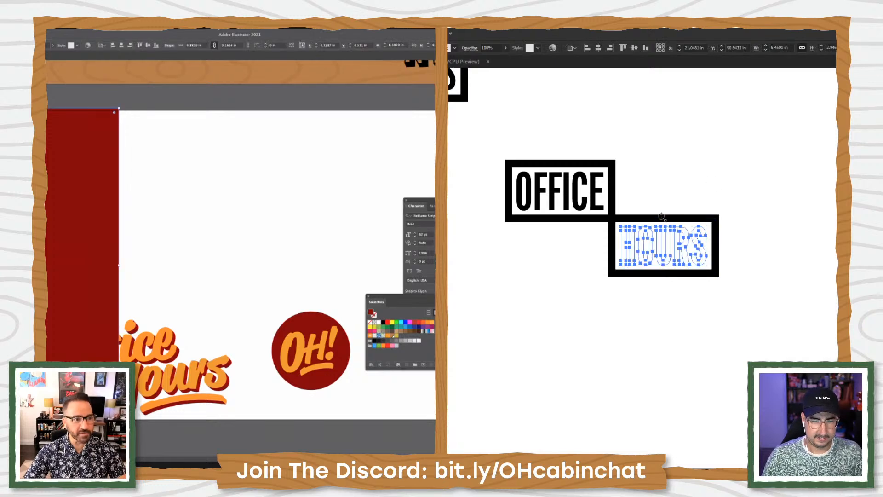
pyautogui.press('v')
pyautogui.hotkey('ctrl', 'shift', 'a')
# Fill the frame around "HOURS" in the duplicated lockup with solid black
pyautogui.click(659, 219)
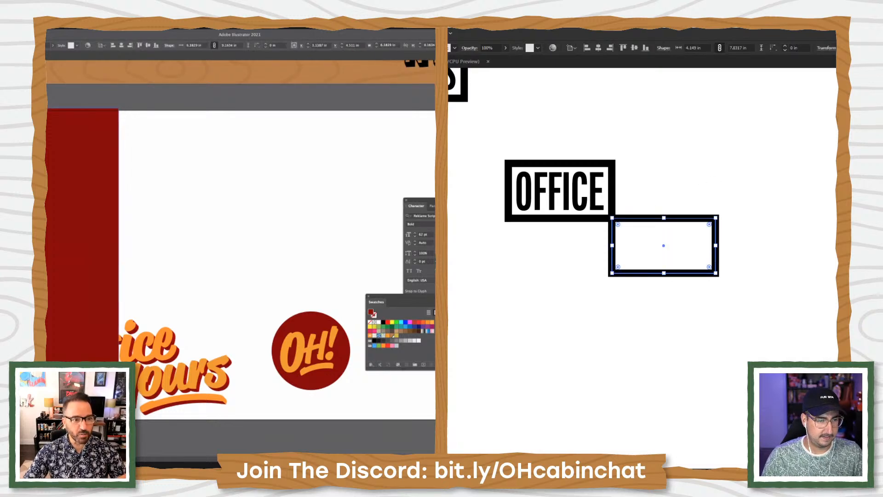
pyautogui.scroll(3, 240, 257)
pyautogui.press(',')
pyautogui.click(495, 269)
pyautogui.scroll(6, 241, 258)
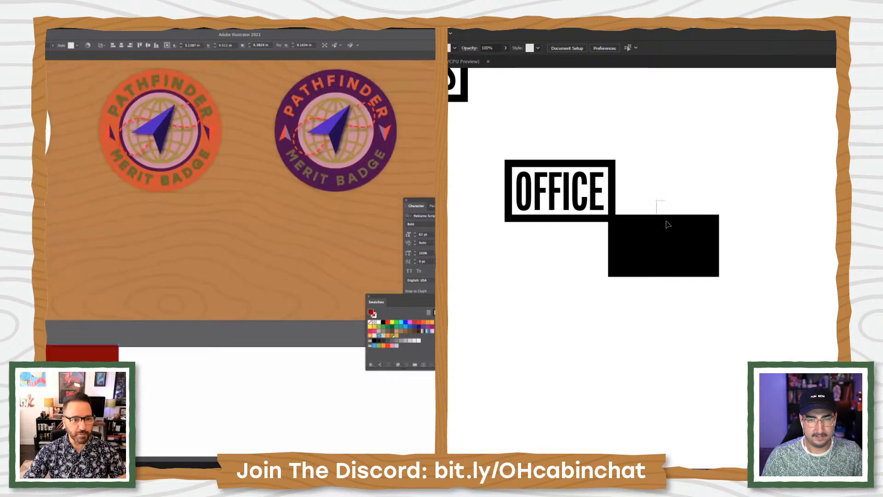
# Recolor the dark red rectangle behind the script logo with the ochre sampled from the orange Pathfinder merit badge
pyautogui.click(688, 218)
pyautogui.click(709, 205)
pyautogui.click(163, 112)
# Send the solid black box behind the white "HOURS" lettering in the duplicated lockup
pyautogui.click(704, 222)
pyautogui.scroll(-10, 161, 207)
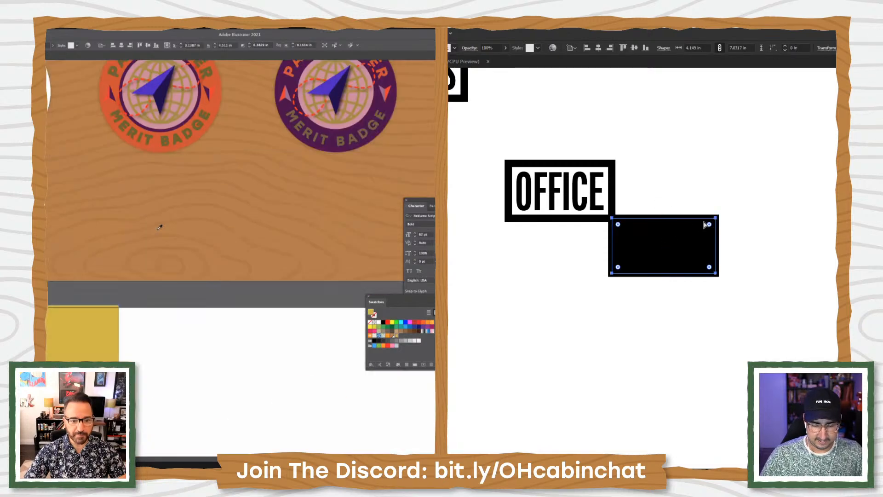
pyautogui.hotkey('ctrl', 'shift', '[')
pyautogui.press('v')
pyautogui.hotkey('ctrl', 'shift', '[')
pyautogui.click(573, 140)
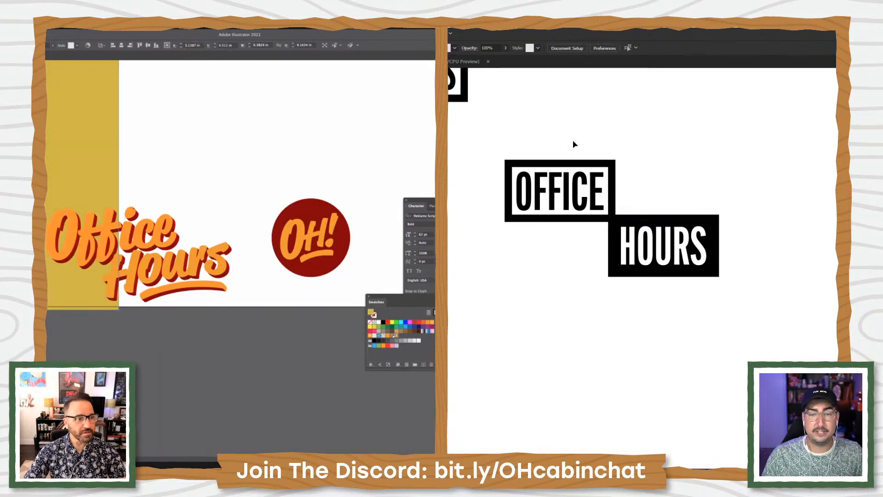
# Duplicate the black-and-white boxed OFFICE HOURS lockup directly below the original, keeping the copy aligned with it
pyautogui.moveTo(527, 134); pyautogui.dragTo(713, 313)
pyautogui.click(247, 283)
pyautogui.scroll(4, 247, 283)
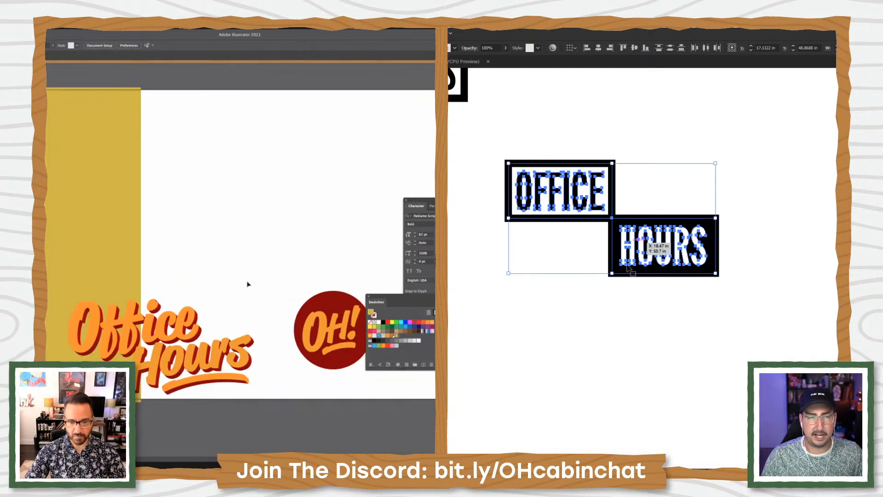
pyautogui.moveTo(626, 348); pyautogui.dragTo(605, 282)
pyautogui.moveTo(653, 195); pyautogui.dragTo(646, 307)
pyautogui.scroll(-2, 649, 322)
# Recolor the ochre backdrop behind the script logo with the dark red sampled from the OH! badge
pyautogui.click(206, 240)
pyautogui.click(131, 295)
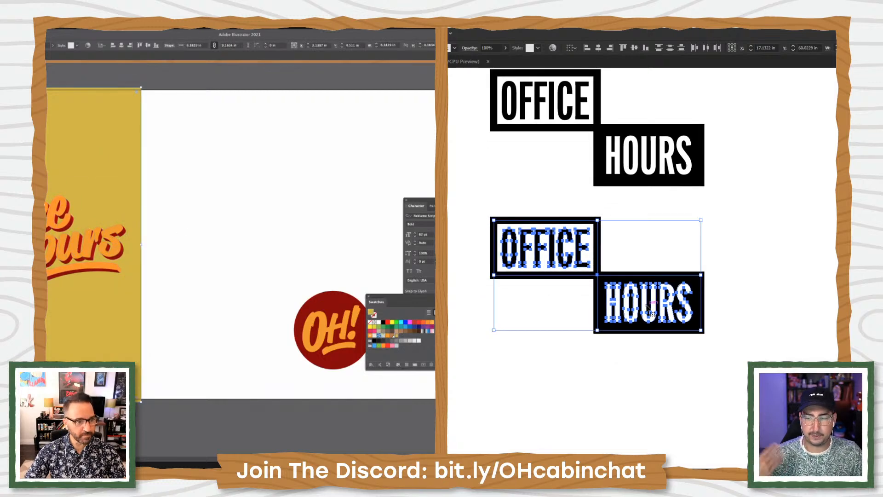
pyautogui.press('i')
pyautogui.click(647, 246)
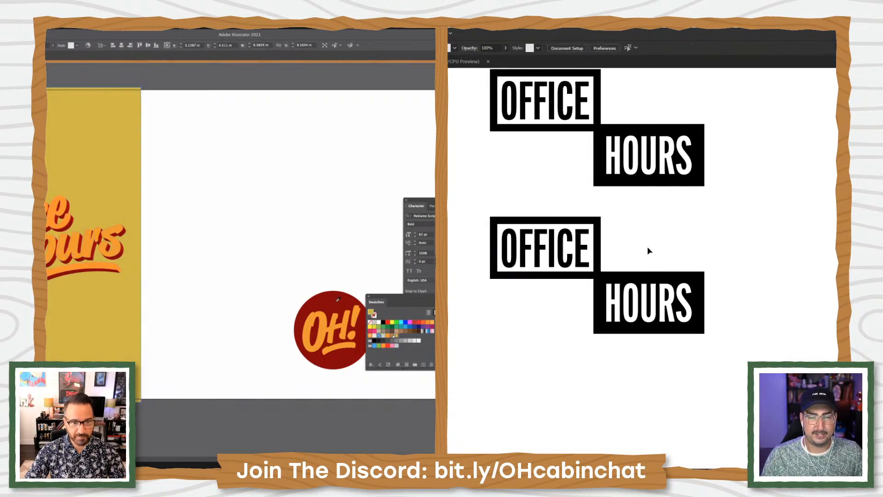
pyautogui.click(359, 316)
# Set the backdrop behind the script logo to the brighter red #AF0909, and select the duplicated boxed lockup for rotation
pyautogui.moveTo(714, 217); pyautogui.dragTo(449, 381)
pyautogui.click(94, 259)
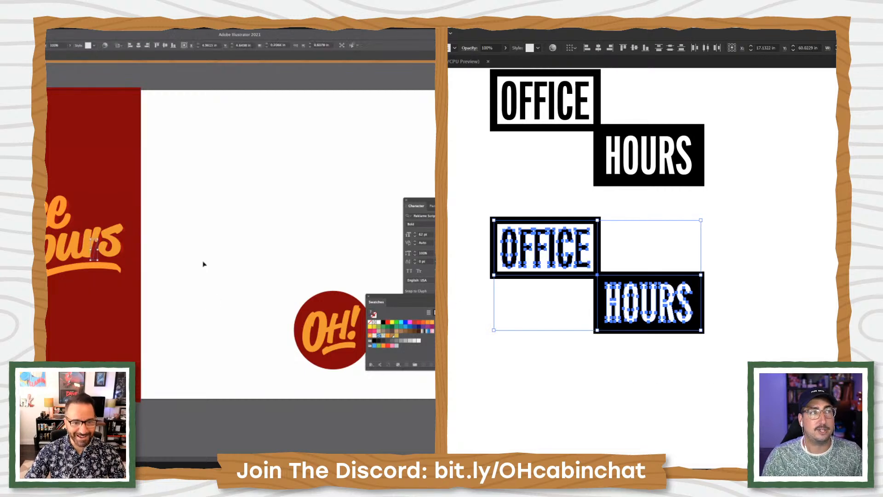
pyautogui.click(204, 263)
pyautogui.click(93, 257)
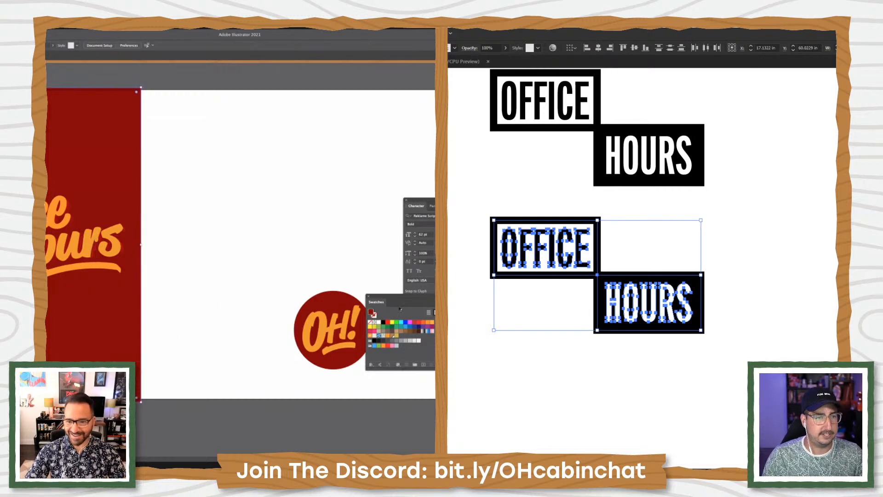
pyautogui.doubleClick(371, 313)
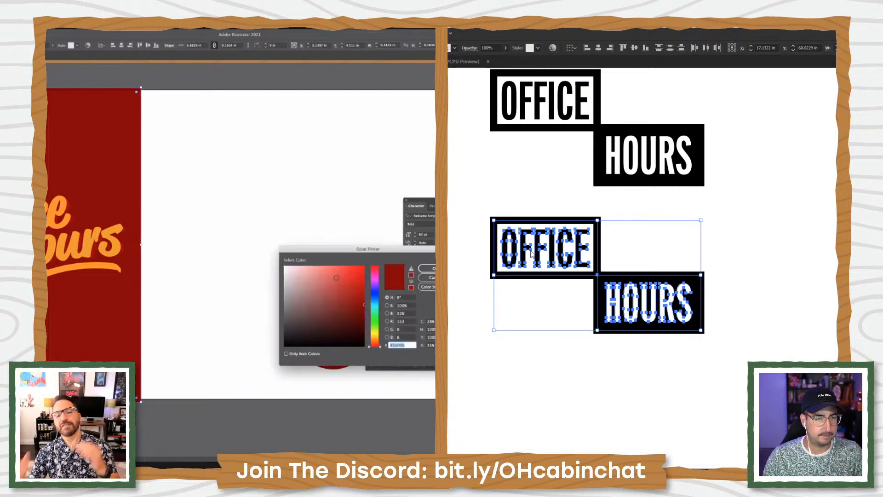
pyautogui.click(528, 211)
pyautogui.moveTo(478, 212); pyautogui.dragTo(710, 351)
pyautogui.press('r')
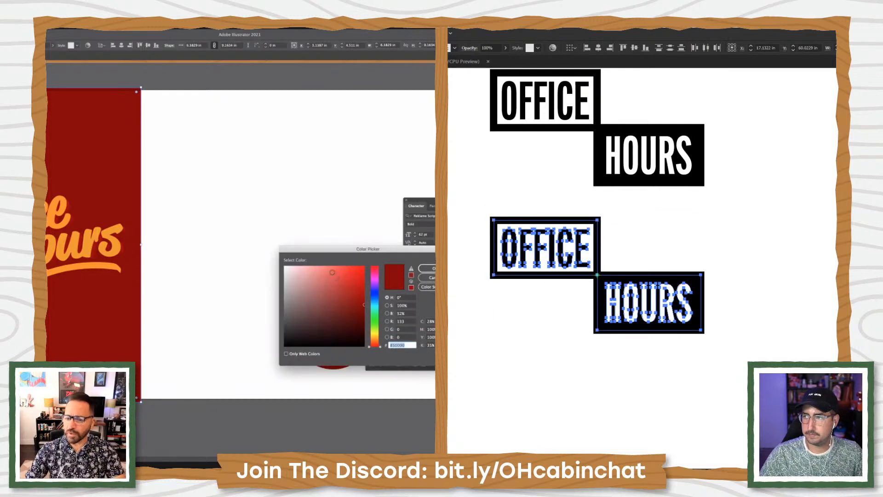
pyautogui.press('Return')
pyautogui.click(361, 291)
pyautogui.click(430, 269)
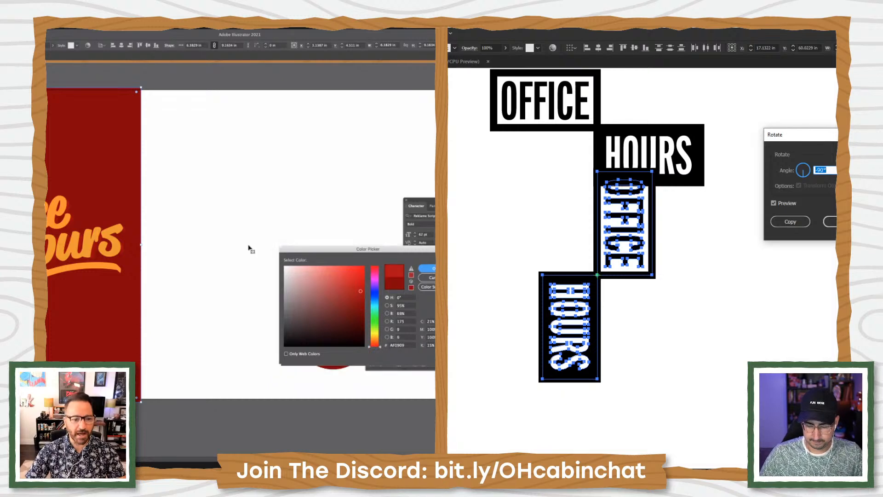
# Try rotating the duplicated boxed lockup by 23° about the corner where its two boxes meet
pyautogui.write('30')
pyautogui.press('BackSpace')
pyautogui.press('BackSpace')
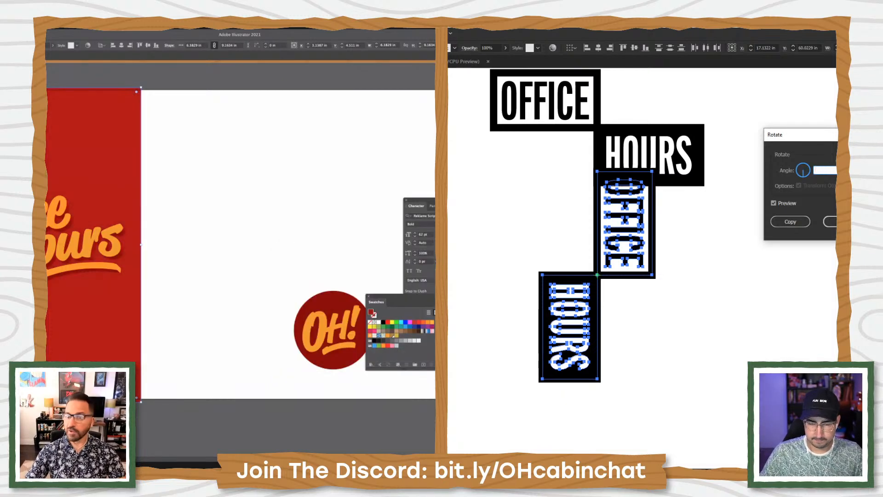
pyautogui.hotkey('ctrl', 'shift', 'a')
pyautogui.write('23')
pyautogui.press('Return')
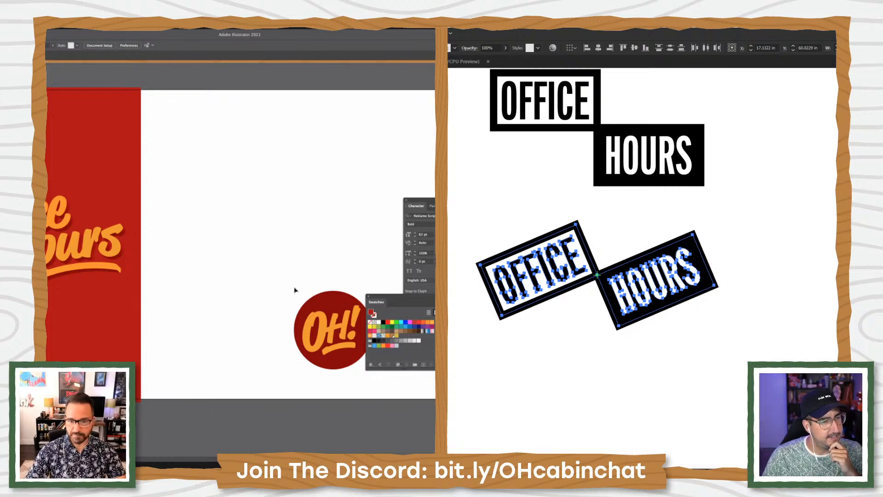
# Recolor the OH! badge's circle with the bright red sampled from the backdrop, and move the badge slightly towards the backdrop
pyautogui.click(315, 306)
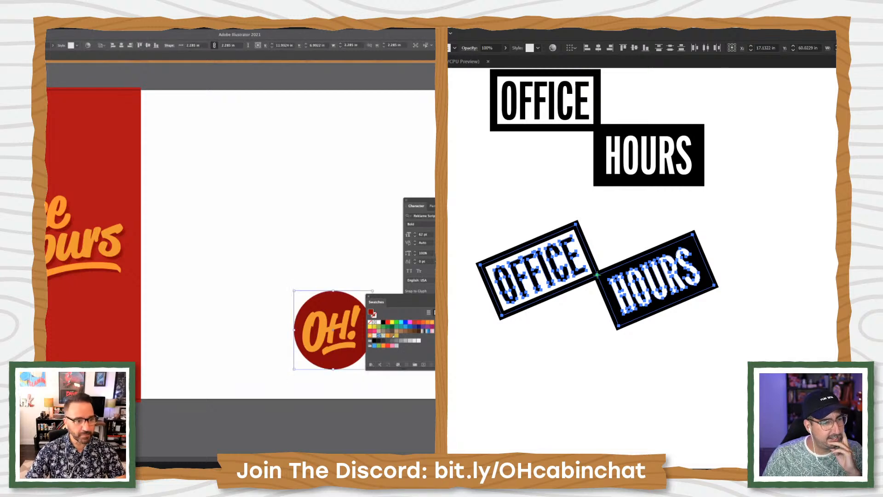
pyautogui.press('i')
pyautogui.click(124, 305)
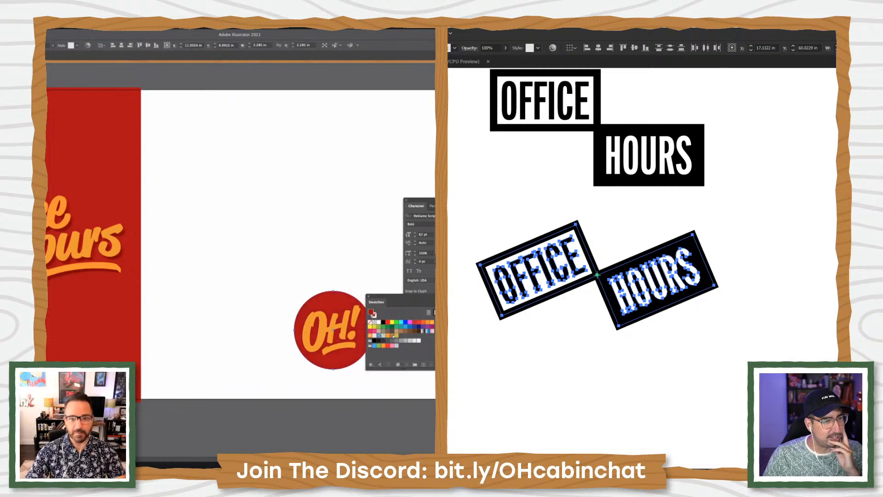
pyautogui.click(354, 350)
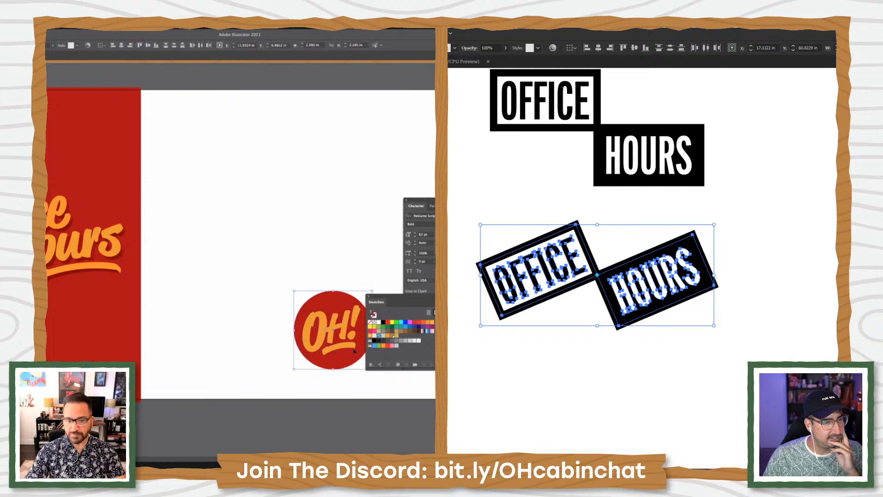
pyautogui.moveTo(354, 350); pyautogui.dragTo(323, 339)
# Try shearing the tilted lockup by 32° along the horizontal axis
pyautogui.press('r')
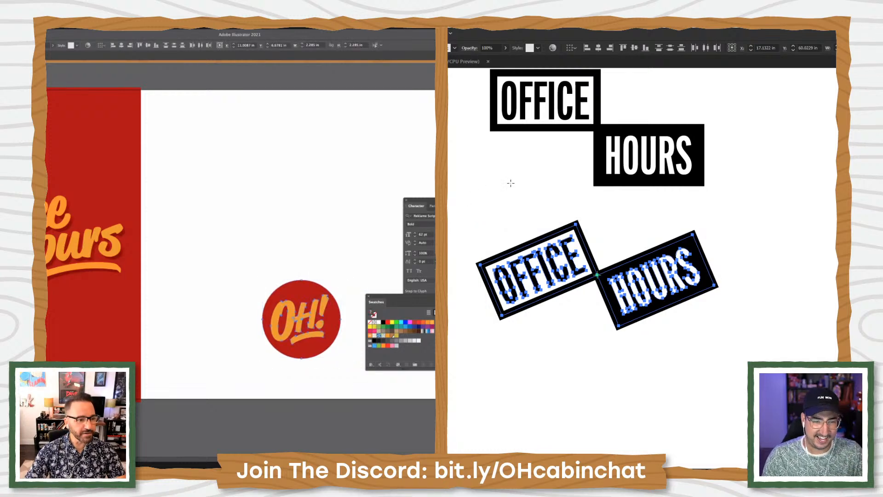
pyautogui.keyDown('alt'); pyautogui.click(511, 183); pyautogui.keyUp('alt')
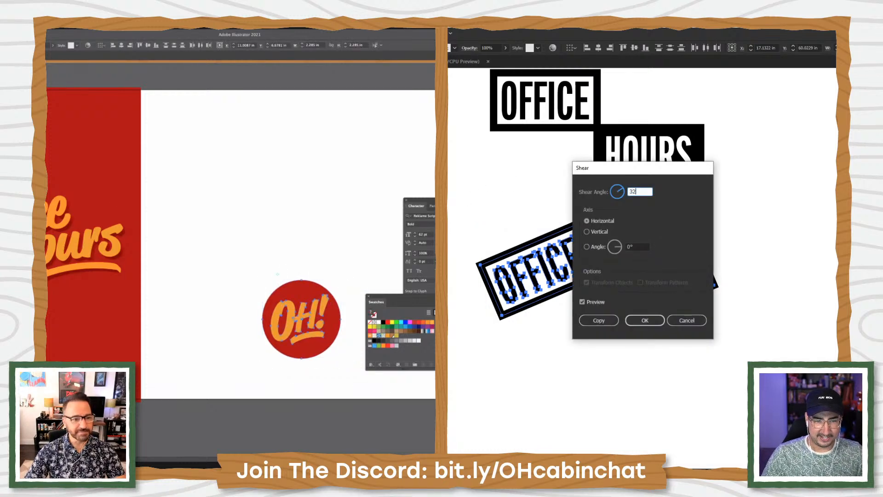
pyautogui.click(256, 309)
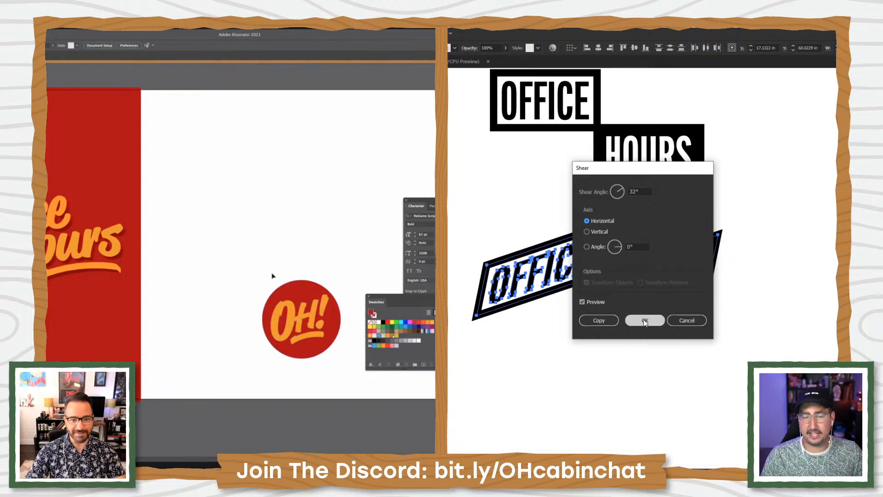
pyautogui.click(644, 320)
pyautogui.click(632, 359)
# Undo the shear and the rotation of the duplicated boxed lockup
pyautogui.click(307, 331)
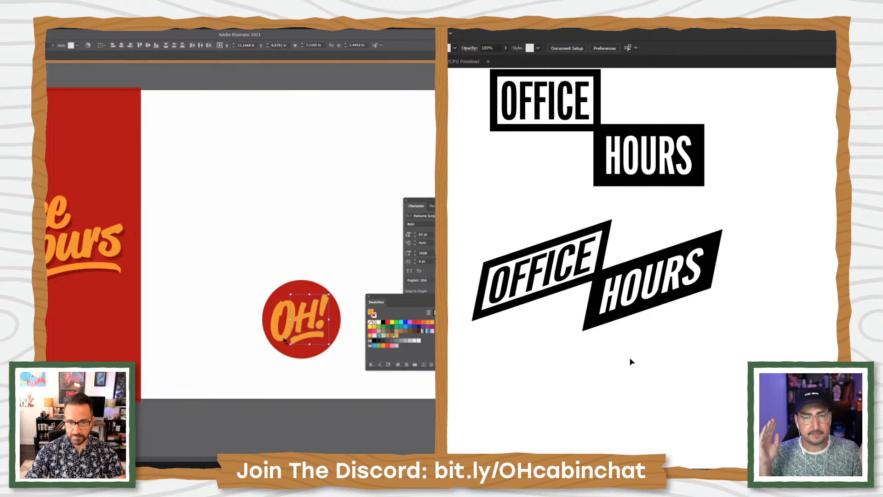
pyautogui.press('a')
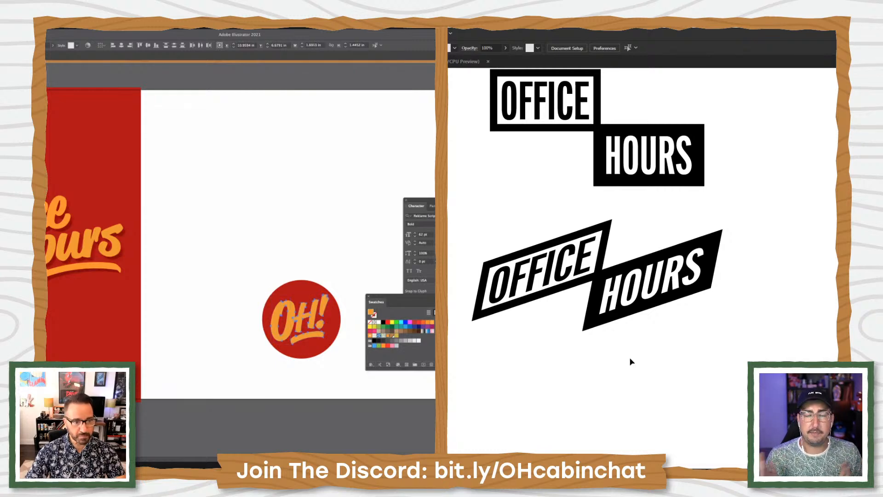
pyautogui.hotkey('ctrl', 'z')
pyautogui.hotkey('ctrl', 'z')
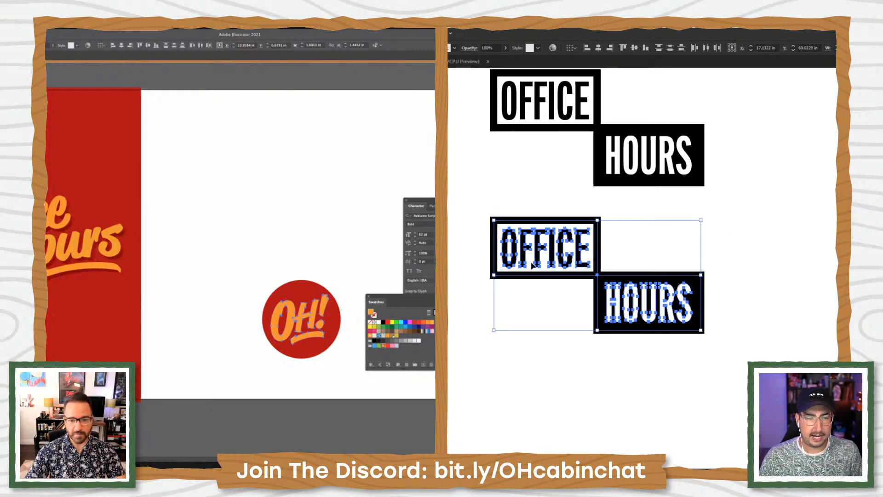
# Move the complete OH! badge with its lettering closer to the red backdrop
pyautogui.press('v')
pyautogui.click(227, 272)
pyautogui.moveTo(290, 308); pyautogui.dragTo(58, 180)
pyautogui.hotkey('ctrl', 'z')
pyautogui.moveTo(235, 247); pyautogui.dragTo(338, 385)
pyautogui.moveTo(317, 339); pyautogui.dragTo(242, 404)
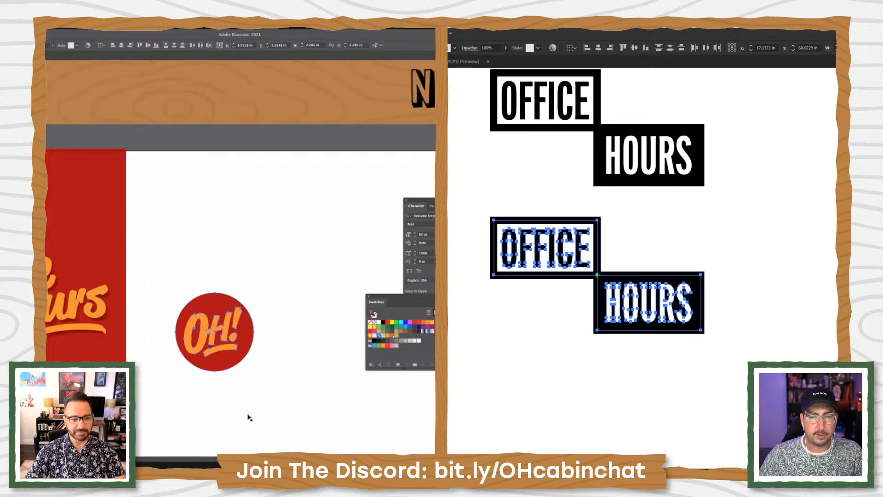
# Rotate the duplicated boxed lockup by 15° about the corner where its two boxes meet
pyautogui.press('r')
pyautogui.press('Return')
pyautogui.click(165, 295)
pyautogui.write('15')
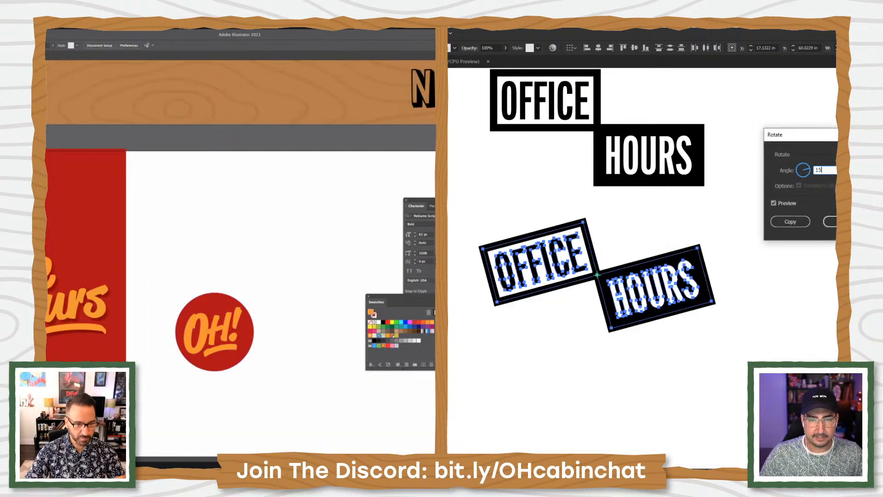
pyautogui.press('Return')
pyautogui.click(56, 318)
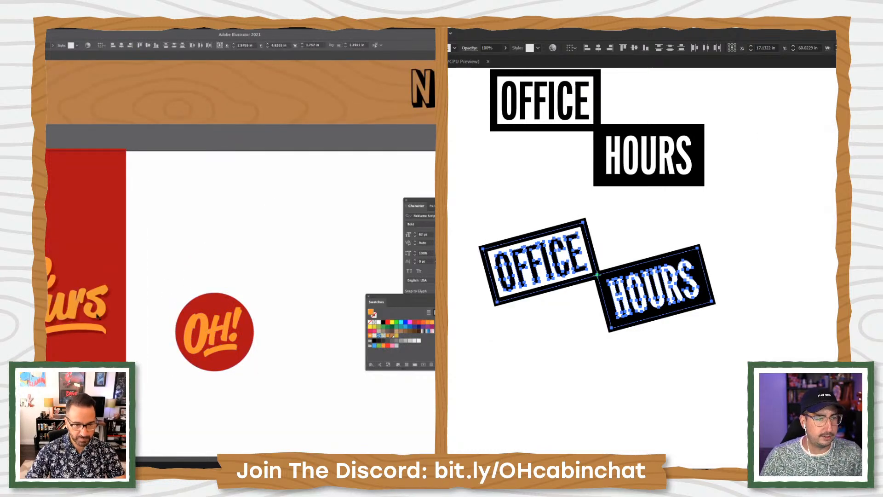
pyautogui.click(82, 328)
pyautogui.keyDown('shift'); pyautogui.click(80, 327); pyautogui.keyUp('shift')
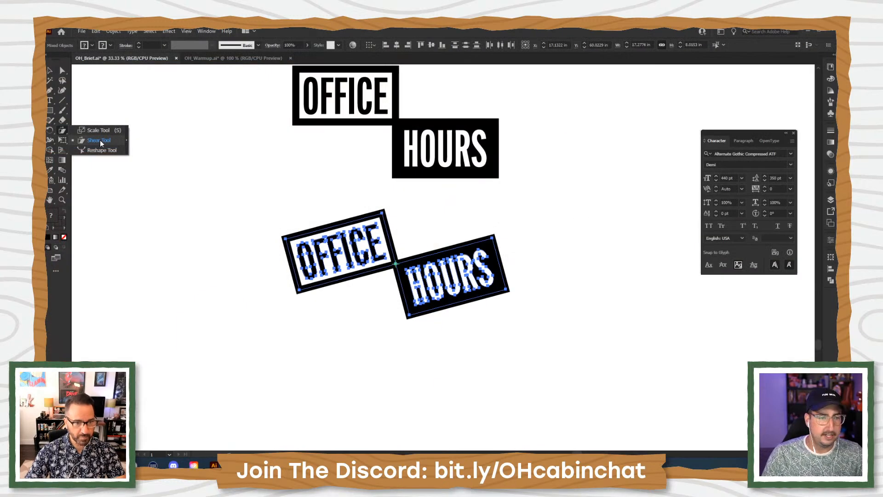
# Shear the rotated lockup along the horizontal axis so the sides of both boxes stand vertical
pyautogui.click(99, 140)
pyautogui.press('Return')
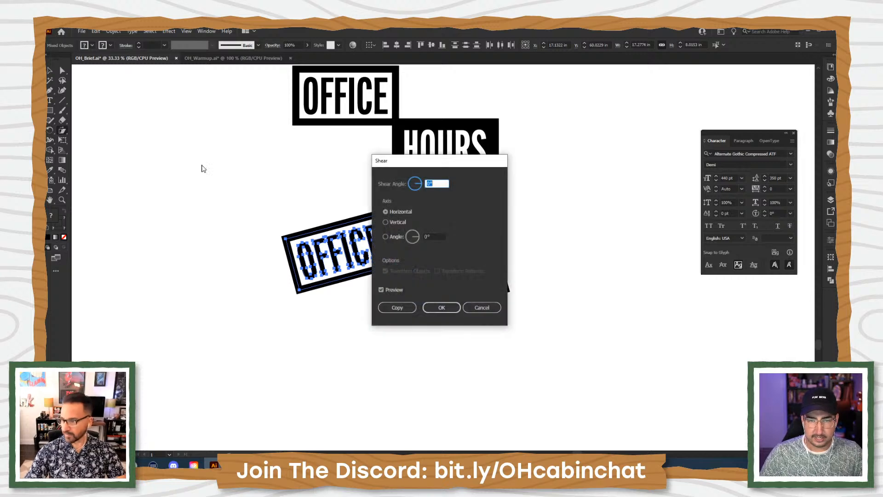
pyautogui.press('Return')
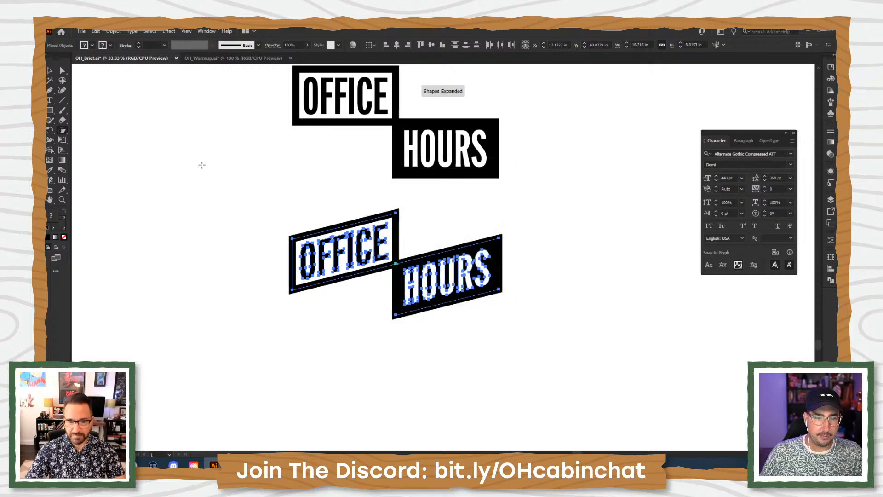
pyautogui.press('v')
pyautogui.click(240, 201)
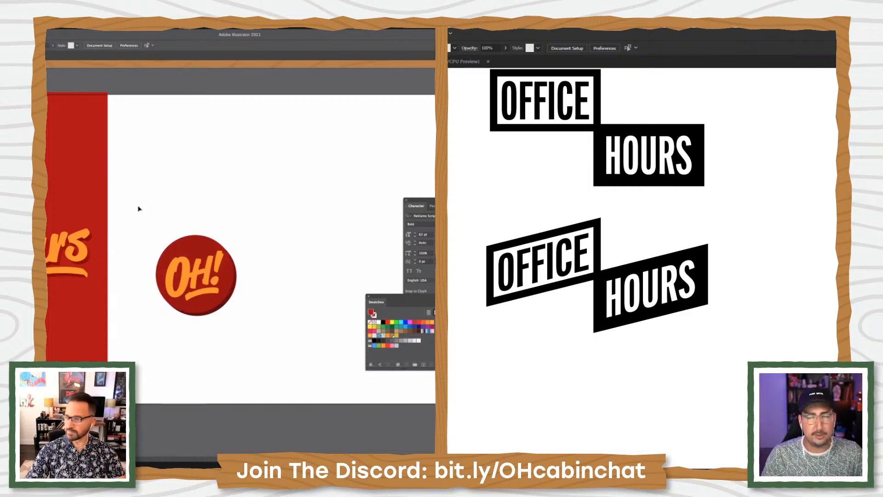
# Enlarge the OH! badge with its lettering and shadow to about one and a half times its size
pyautogui.click(219, 313)
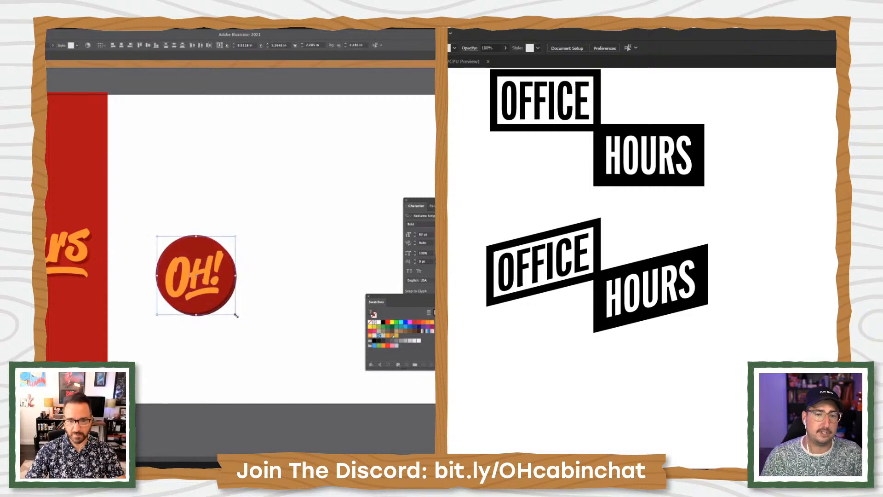
pyautogui.moveTo(235, 314); pyautogui.dragTo(289, 352)
pyautogui.moveTo(229, 316); pyautogui.dragTo(215, 335)
pyautogui.click(290, 265)
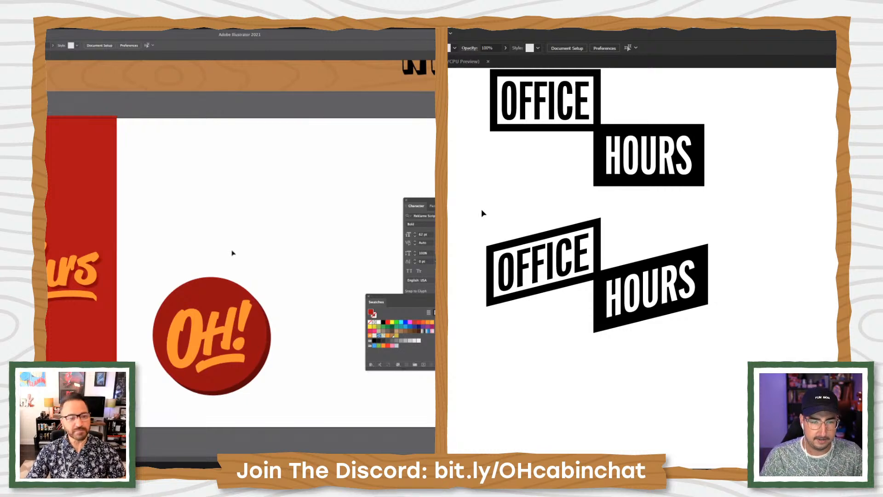
pyautogui.moveTo(230, 247); pyautogui.dragTo(207, 235)
# Duplicate the slanted lockup below itself, and select the orange OH! lettering and underline on the badge
pyautogui.moveTo(472, 216); pyautogui.dragTo(733, 363)
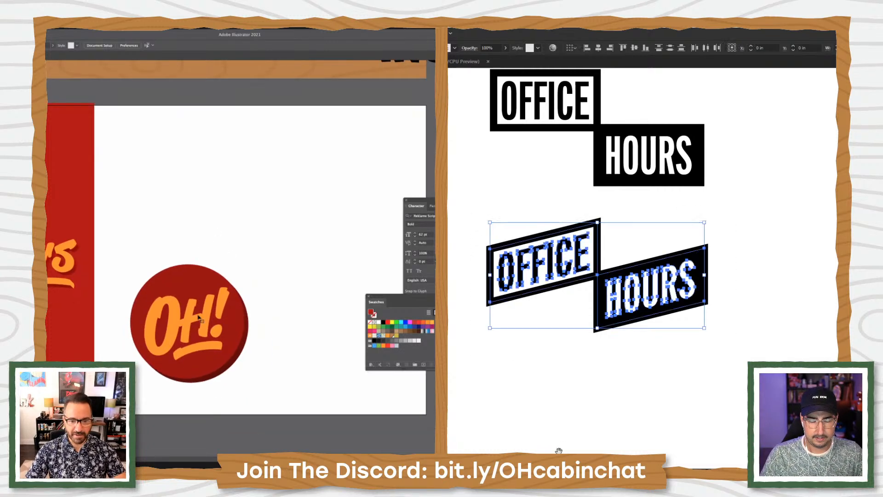
pyautogui.click(197, 316)
pyautogui.moveTo(564, 429); pyautogui.dragTo(507, 308)
pyautogui.keyDown('shift'); pyautogui.click(154, 322); pyautogui.keyUp('shift')
pyautogui.keyDown('shift'); pyautogui.click(197, 351); pyautogui.keyUp('shift')
pyautogui.moveTo(581, 153); pyautogui.dragTo(583, 345)
pyautogui.moveTo(573, 313); pyautogui.dragTo(591, 258)
# Place a copy of the orange OH! lettering on the blank area above the badge
pyautogui.moveTo(229, 299); pyautogui.dragTo(197, 202)
pyautogui.moveTo(591, 258); pyautogui.dragTo(592, 232)
pyautogui.moveTo(198, 202); pyautogui.dragTo(195, 161)
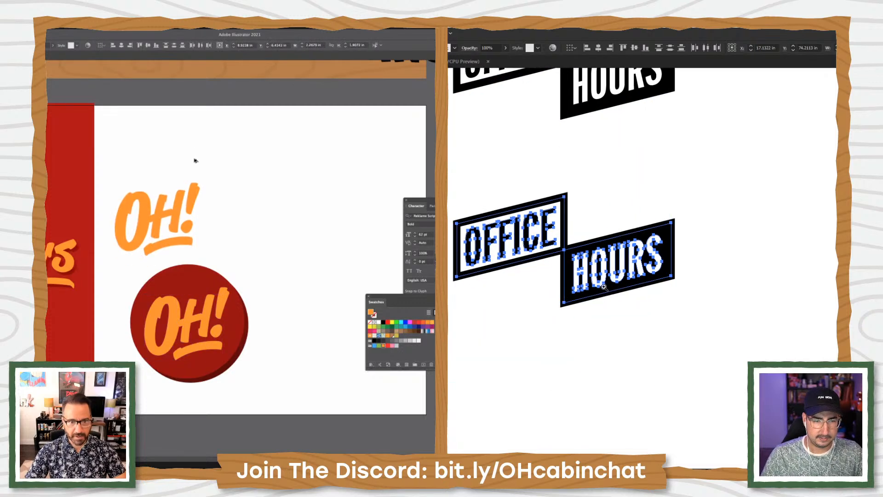
pyautogui.keyDown('ctrl'); pyautogui.click(597, 271); pyautogui.keyUp('ctrl')
pyautogui.moveTo(593, 260); pyautogui.dragTo(561, 296)
pyautogui.moveTo(195, 161); pyautogui.dragTo(196, 162)
pyautogui.moveTo(561, 296); pyautogui.dragTo(541, 313)
pyautogui.moveTo(235, 266); pyautogui.dragTo(222, 302)
pyautogui.click(278, 258)
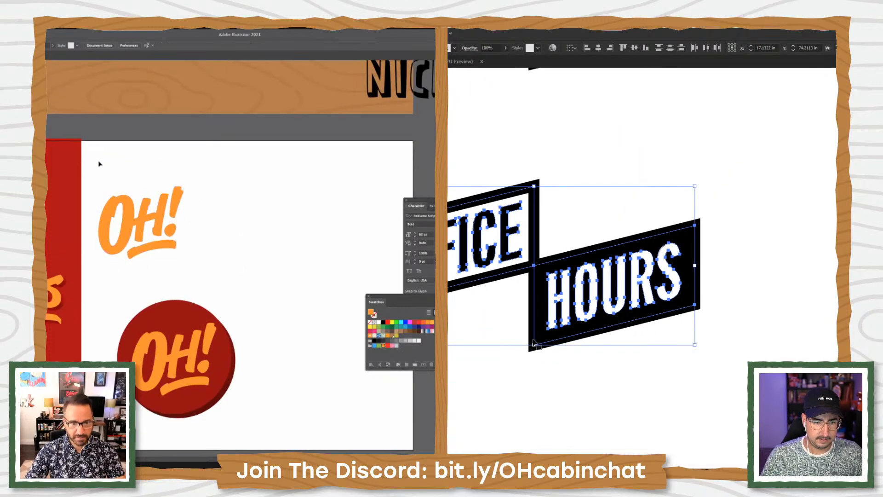
# Make a repeating pattern from the copied OH! lettering, and stack another slanted lockup directly above the last one with their edges meeting
pyautogui.moveTo(98, 160); pyautogui.dragTo(202, 267)
pyautogui.click(465, 368)
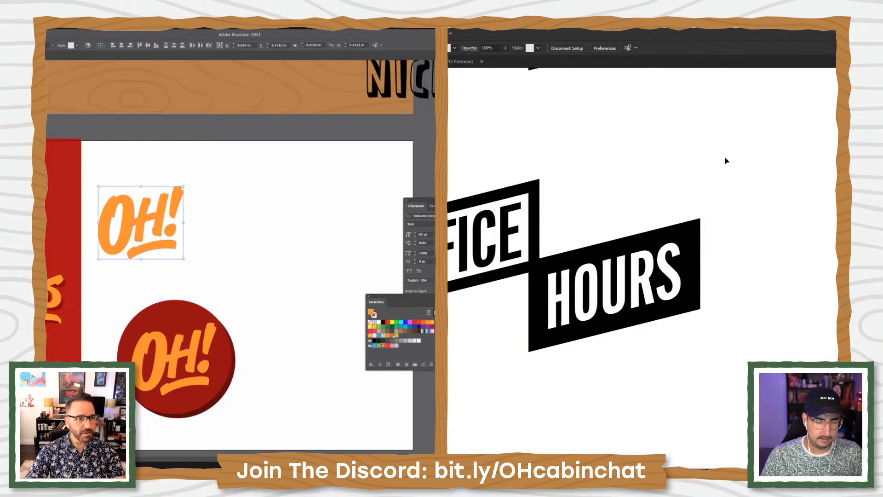
pyautogui.moveTo(727, 161); pyautogui.dragTo(474, 368)
pyautogui.moveTo(536, 318); pyautogui.dragTo(537, 236)
pyautogui.click(312, 261)
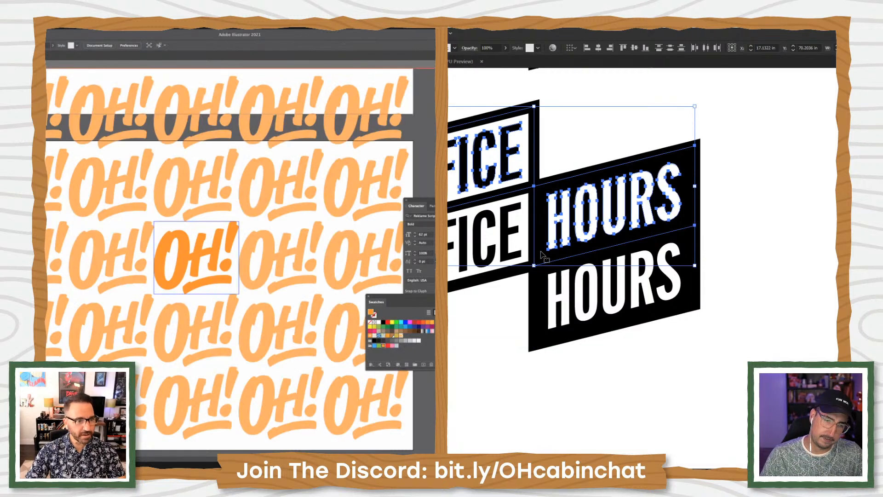
# Check the alignment of the stacked lockups' box edges in outline view, and return to the normal preview
pyautogui.hotkey('ctrl', 'y')
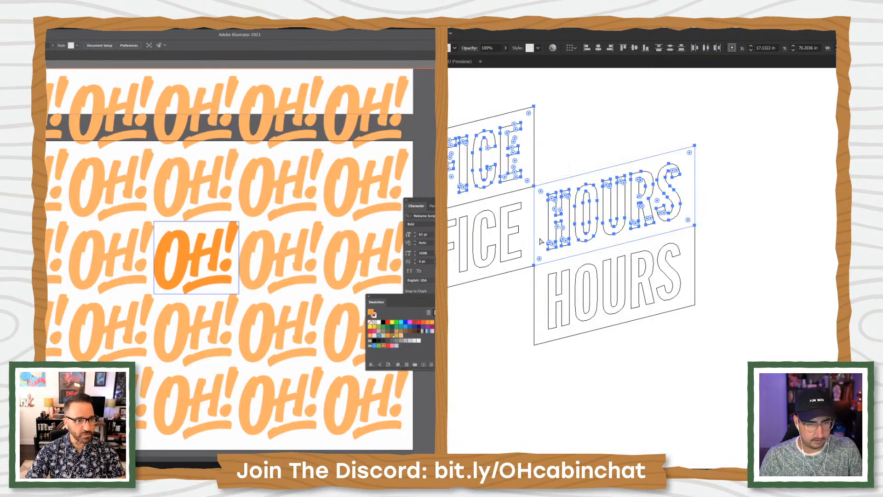
pyautogui.hotkey('ctrl', 'y')
pyautogui.click(553, 149)
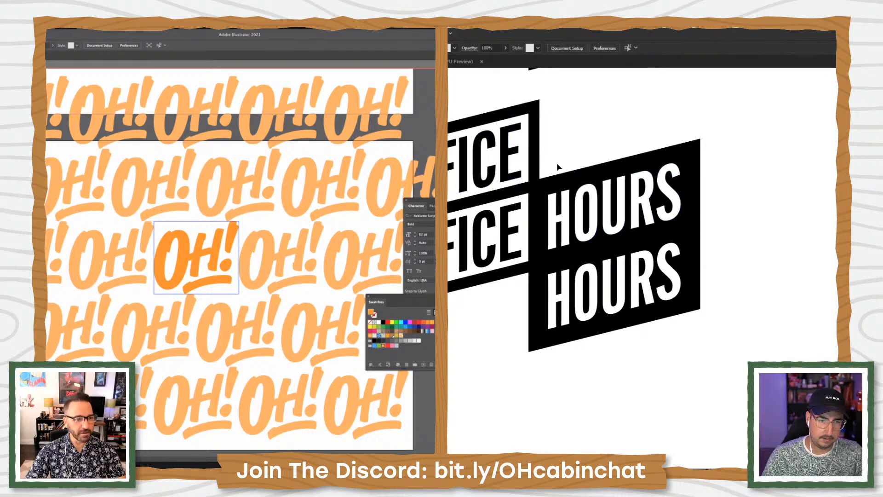
# Recolor the HOURS lettering in the upper black box black, and leave the OH! pattern editing on the other artwork
pyautogui.scroll(2, 579, 260)
pyautogui.click(580, 261)
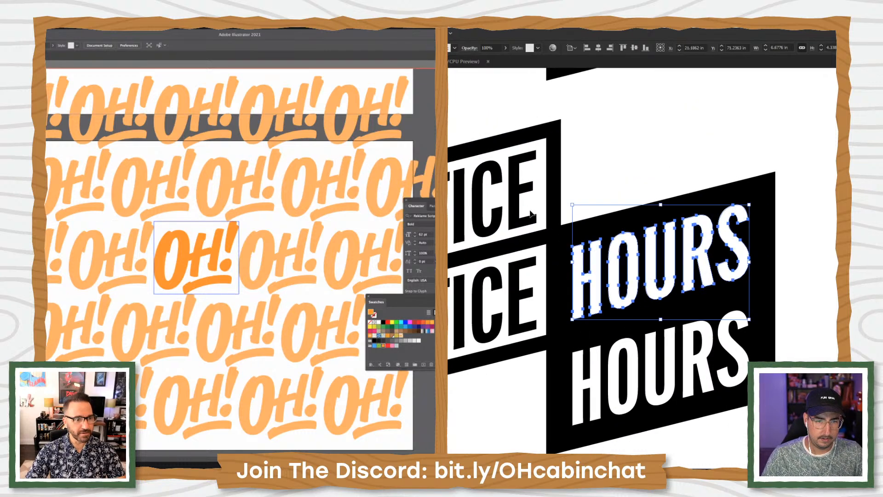
pyautogui.press('Escape')
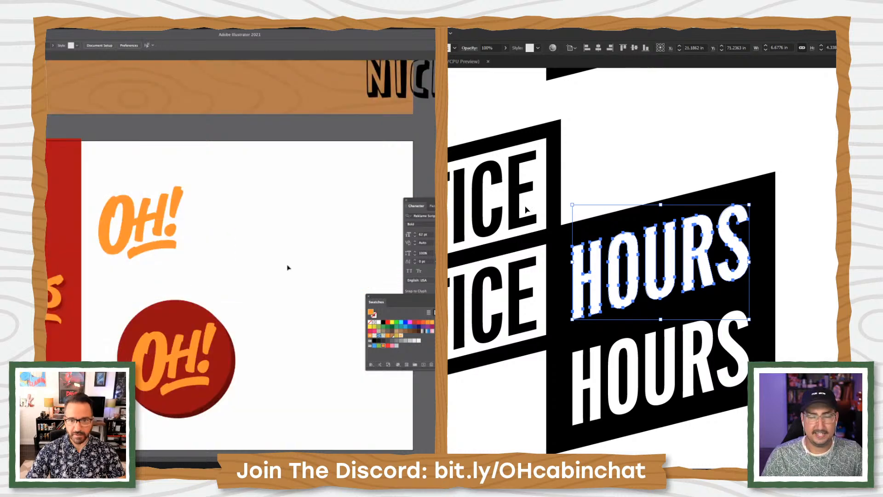
pyautogui.moveTo(267, 237); pyautogui.dragTo(229, 193)
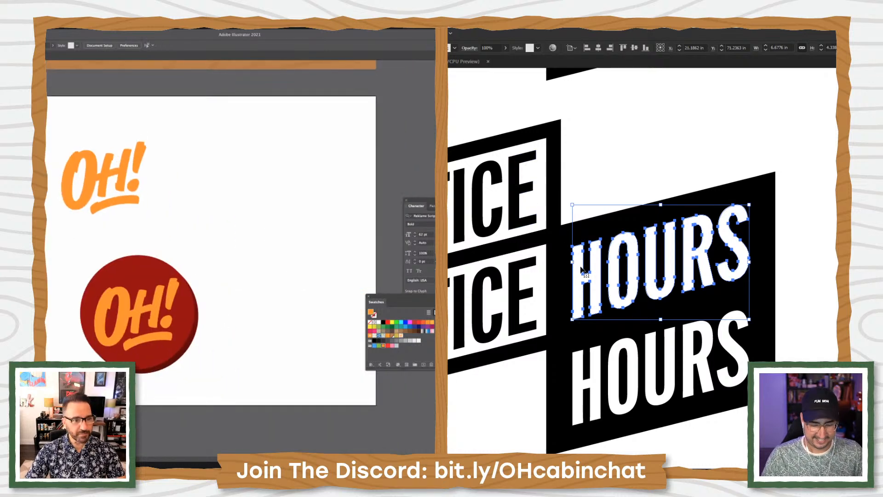
pyautogui.press('i')
pyautogui.click(550, 198)
pyautogui.press('v')
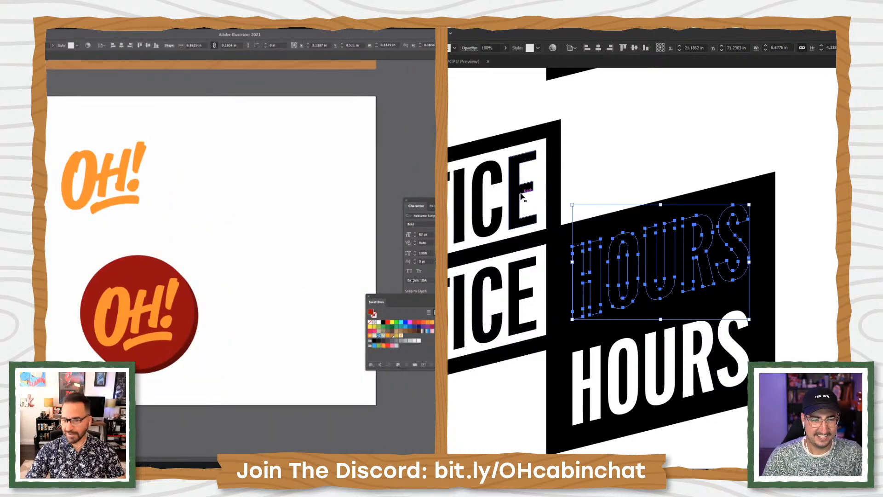
# Apply the OH! pattern swatch to the red square, and group the black OFFICE letters in the upper outlined box
pyautogui.click(521, 196)
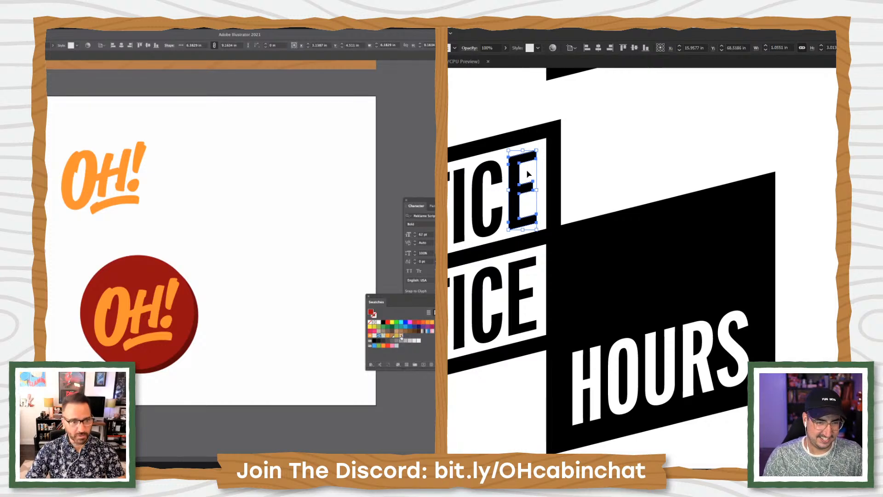
pyautogui.click(401, 336)
pyautogui.moveTo(527, 171); pyautogui.dragTo(448, 208)
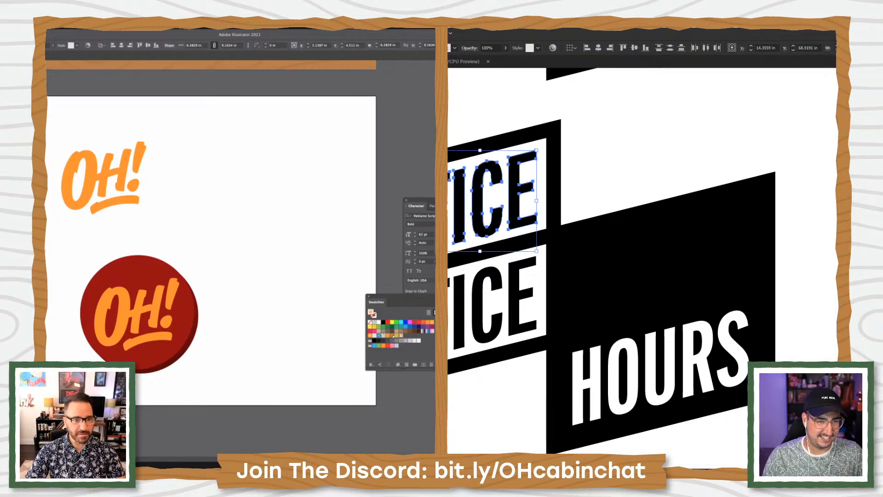
pyautogui.keyDown('shift'); pyautogui.click(409, 216); pyautogui.keyUp('shift')
pyautogui.keyDown('shift'); pyautogui.click(363, 228); pyautogui.keyUp('shift')
pyautogui.hotkey('ctrl', 'g')
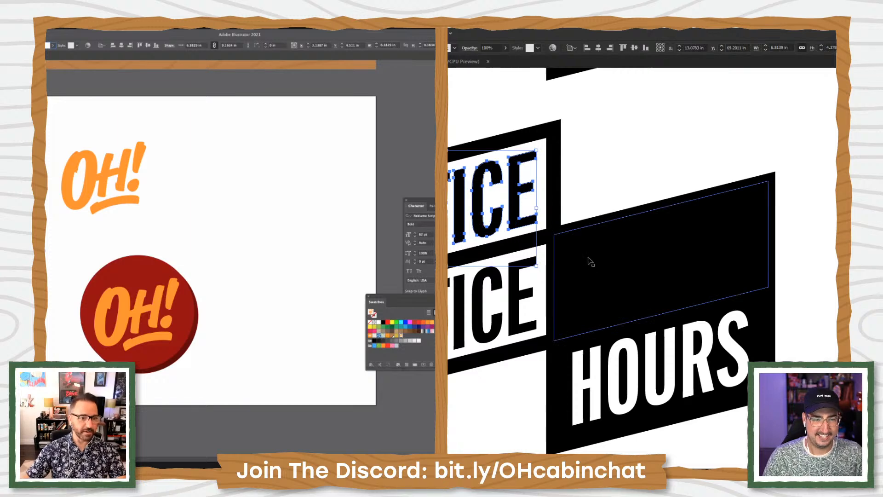
# Move the black HOURS lettering out of the black box and center it in the neighbouring outlined box in place of OFFICE
pyautogui.click(170, 136)
pyautogui.press('/')
pyautogui.moveTo(138, 124); pyautogui.dragTo(254, 126)
pyautogui.moveTo(583, 263); pyautogui.dragTo(583, 175)
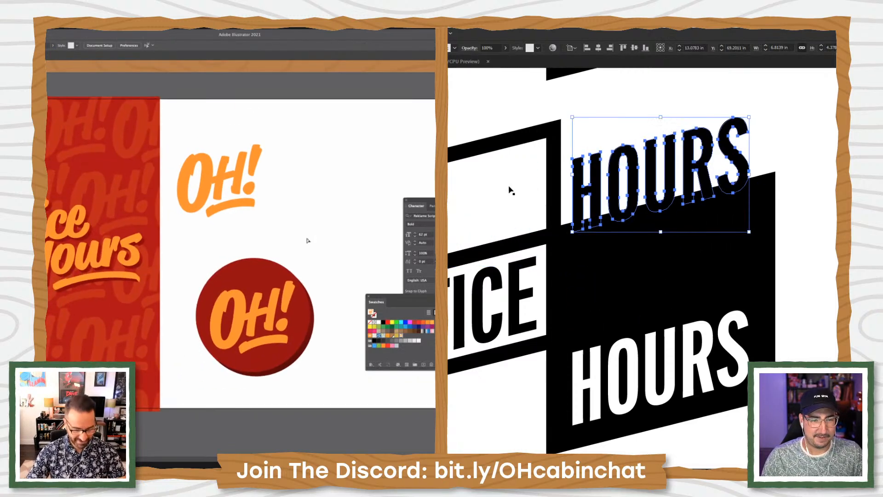
pyautogui.keyDown('shift'); pyautogui.click(534, 138); pyautogui.keyUp('shift')
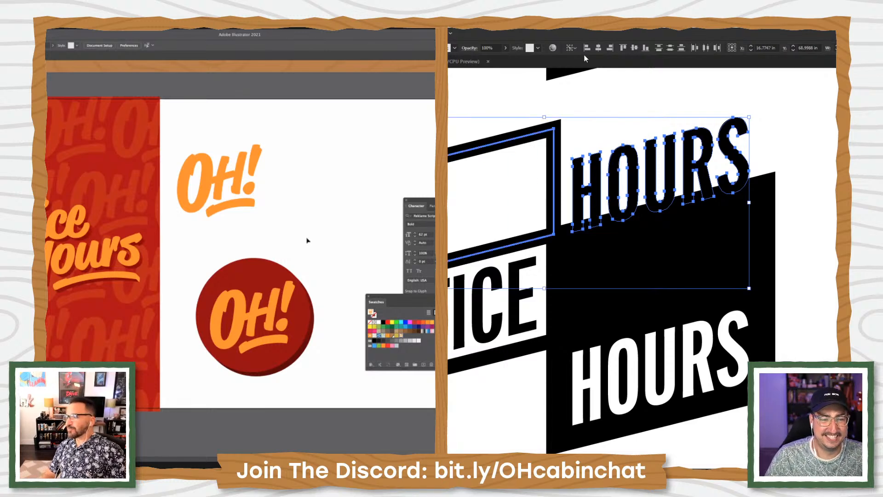
pyautogui.click(598, 48)
pyautogui.click(595, 160)
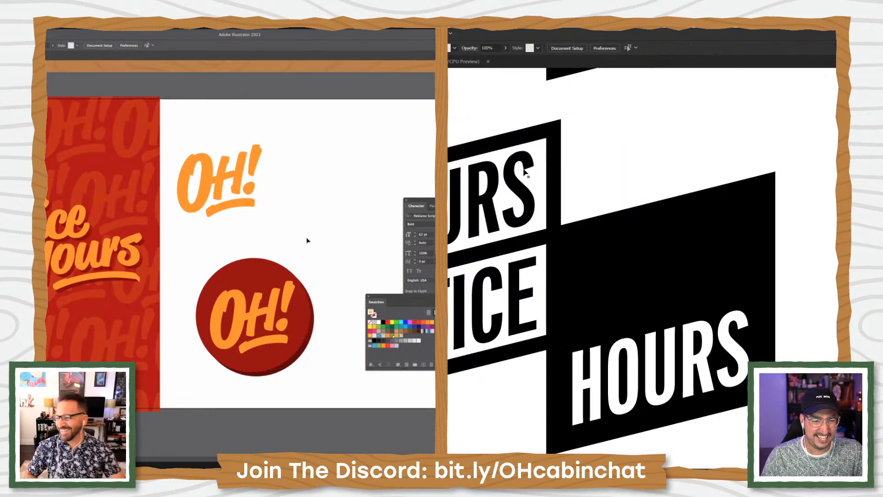
# Place the white OFFICE lettering in the empty black box and center it horizontally and vertically
pyautogui.moveTo(524, 173); pyautogui.dragTo(774, 249)
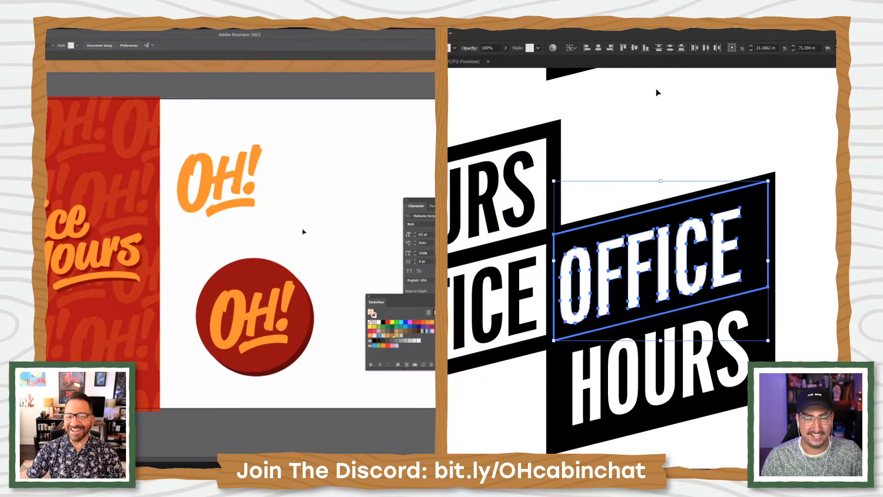
pyautogui.click(599, 48)
pyautogui.click(634, 47)
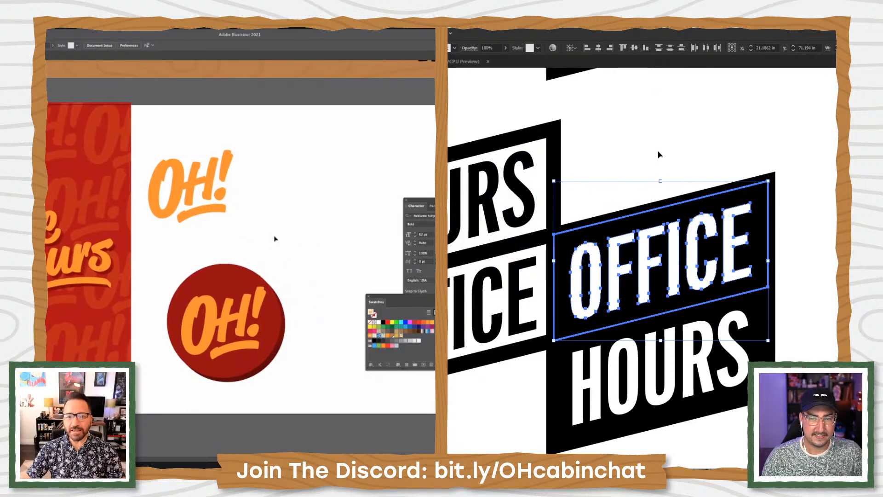
pyautogui.click(660, 154)
# Make the box behind the moved OFFICE white with a black outline, and the box behind the moved HOURS solid black
pyautogui.click(591, 229)
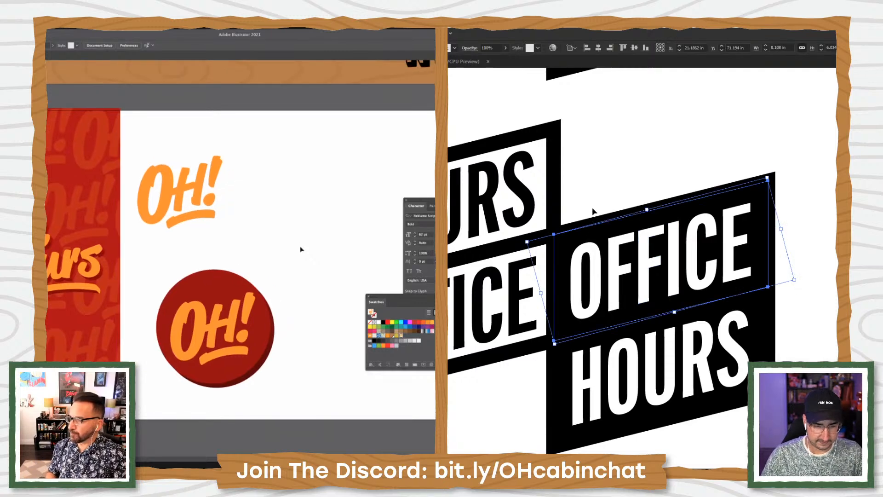
pyautogui.hotkey('ctrl', 'shift', ']')
pyautogui.click(557, 220)
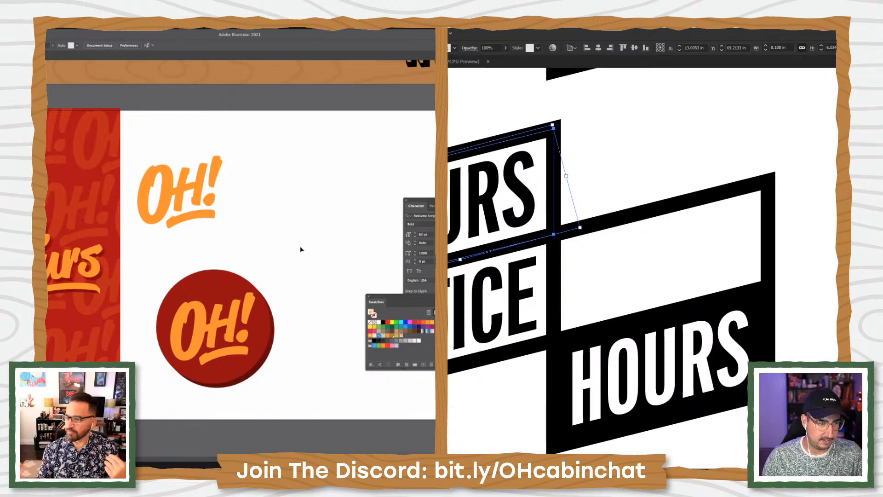
pyautogui.hotkey('ctrl', 'shift', ']')
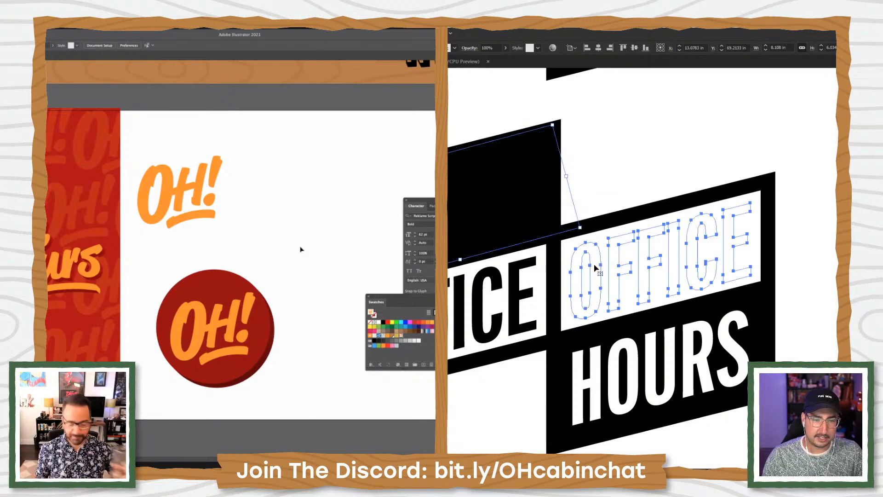
# Recolor the white OFFICE lettering in the outlined box black, without a stroke
pyautogui.click(588, 257)
pyautogui.press('i')
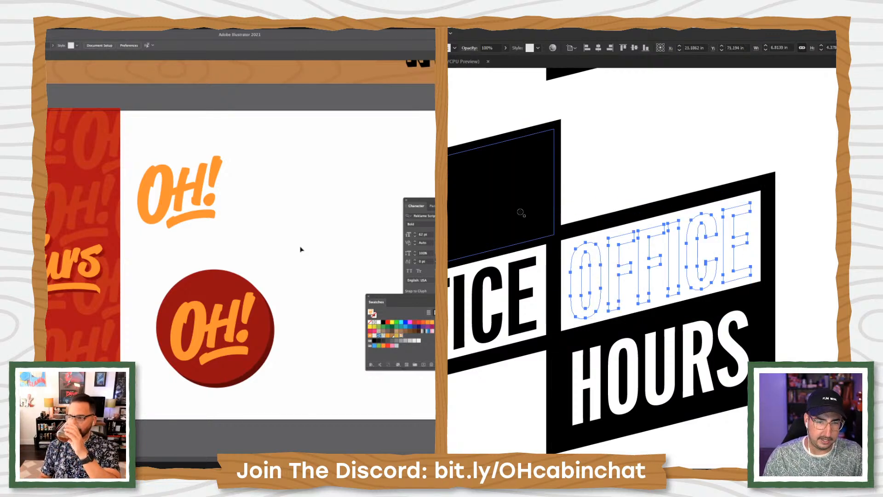
pyautogui.click(520, 212)
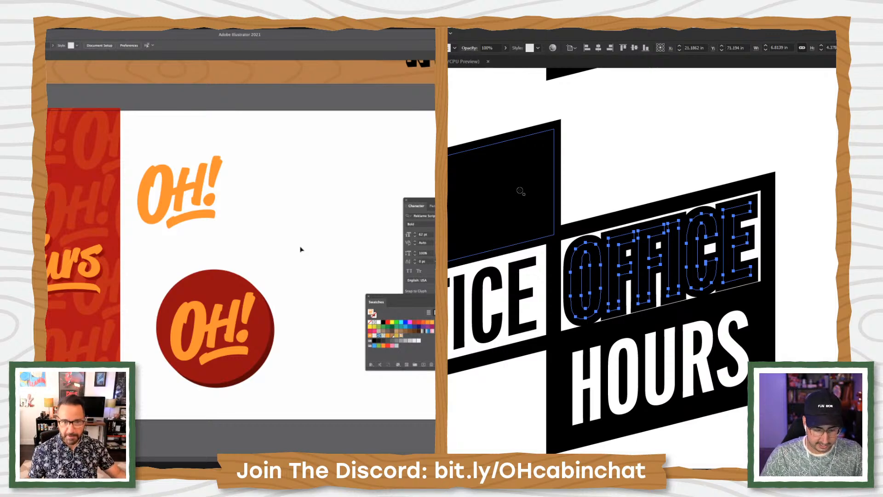
pyautogui.hotkey('ctrl', 'z')
pyautogui.press('v')
# Recolor the HOURS lettering in the solid black box above the lower OFFICE white
pyautogui.click(528, 187)
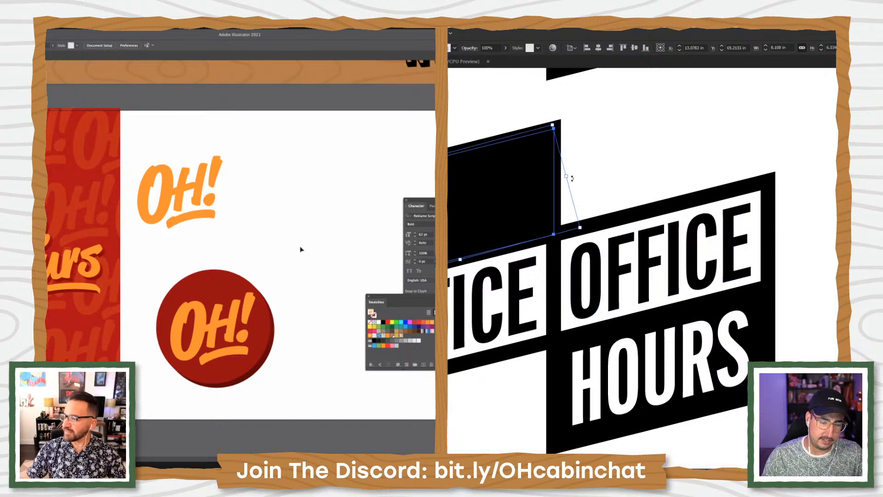
pyautogui.moveTo(308, 272); pyautogui.dragTo(255, 294)
pyautogui.click(514, 195)
pyautogui.press('i')
pyautogui.click(599, 236)
pyautogui.press('v')
pyautogui.hotkey('ctrl', '-')
pyautogui.moveTo(677, 345); pyautogui.dragTo(471, 289)
pyautogui.click(621, 289)
pyautogui.moveTo(621, 289); pyautogui.dragTo(725, 353)
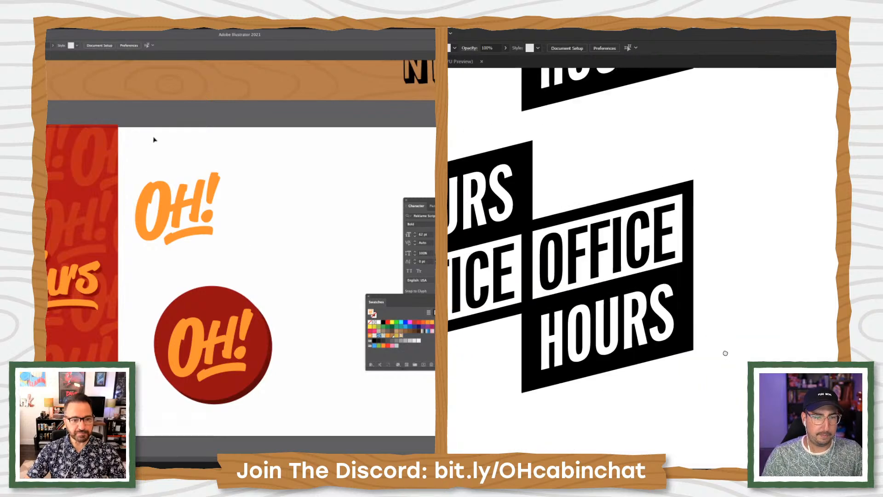
# Move the orange OH! lettering and the round badge together to the right, away from the red square
pyautogui.moveTo(274, 420); pyautogui.dragTo(147, 161)
pyautogui.hotkey('shift', 'Right')
pyautogui.hotkey('shift', 'Right')
pyautogui.hotkey('shift', 'Right')
pyautogui.hotkey('shift', 'Right')
pyautogui.hotkey('shift', 'Right')
pyautogui.hotkey('shift', 'Right')
# Recolor the patterned red square green, and place a copy of the single OFFICE HOURS lockup below the interlocking stack
pyautogui.moveTo(564, 189); pyautogui.dragTo(695, 409)
pyautogui.click(157, 330)
pyautogui.click(70, 134)
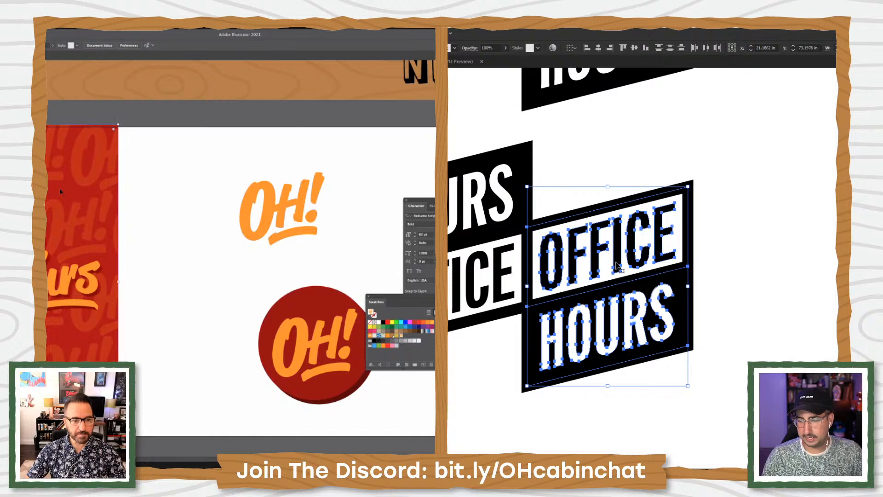
pyautogui.scroll(4, 612, 276)
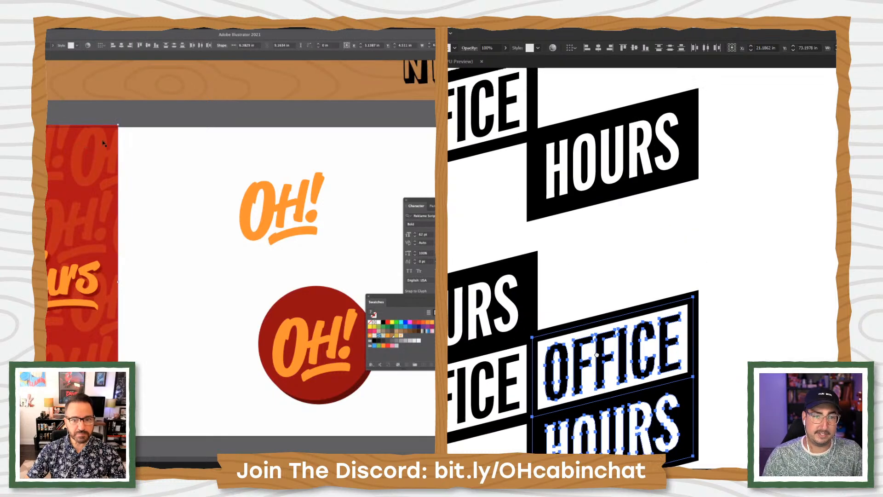
pyautogui.keyDown('ctrl'); pyautogui.keyDown('alt'); pyautogui.click(606, 292); pyautogui.keyUp('alt'); pyautogui.keyUp('ctrl')
pyautogui.keyDown('ctrl'); pyautogui.keyDown('alt'); pyautogui.click(650, 286); pyautogui.keyUp('alt'); pyautogui.keyUp('ctrl')
pyautogui.moveTo(650, 285); pyautogui.dragTo(607, 282)
pyautogui.moveTo(456, 138); pyautogui.dragTo(679, 209)
pyautogui.click(392, 328)
pyautogui.moveTo(663, 223); pyautogui.dragTo(667, 169)
pyautogui.click(192, 270)
pyautogui.moveTo(629, 142); pyautogui.dragTo(619, 375)
# Move the copied lockup slightly lower, and duplicate it about 8.11 in right and 2.03 in up so its OFFICE box sits on HOURS
pyautogui.keyDown('ctrl'); pyautogui.click(590, 319); pyautogui.keyUp('ctrl')
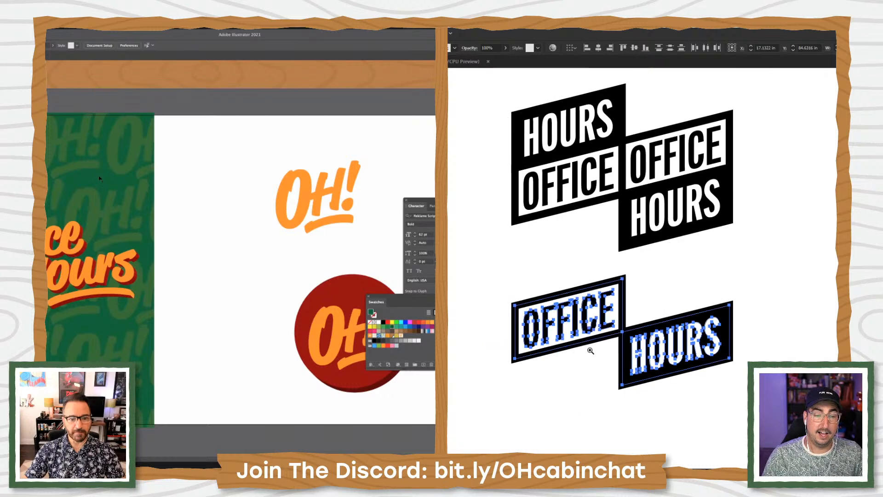
pyautogui.click(99, 177)
pyautogui.keyDown('ctrl'); pyautogui.click(633, 305); pyautogui.keyUp('ctrl')
pyautogui.moveTo(655, 321); pyautogui.dragTo(528, 308)
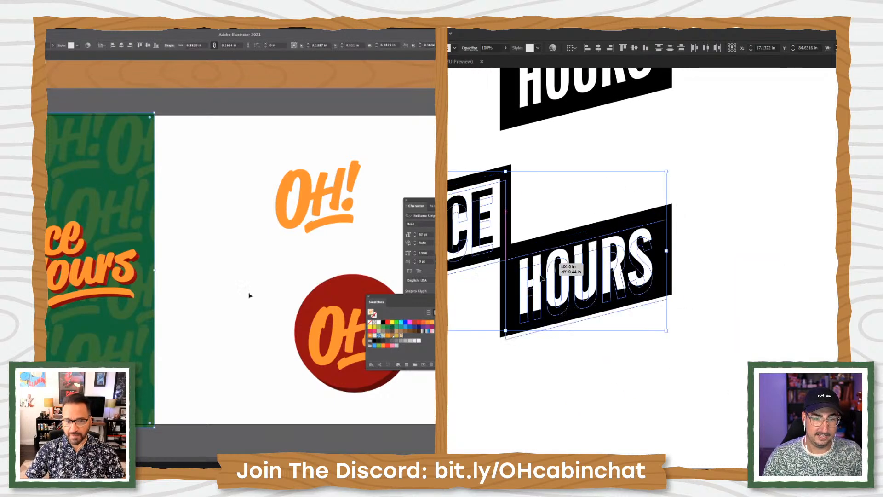
pyautogui.press('super+2')
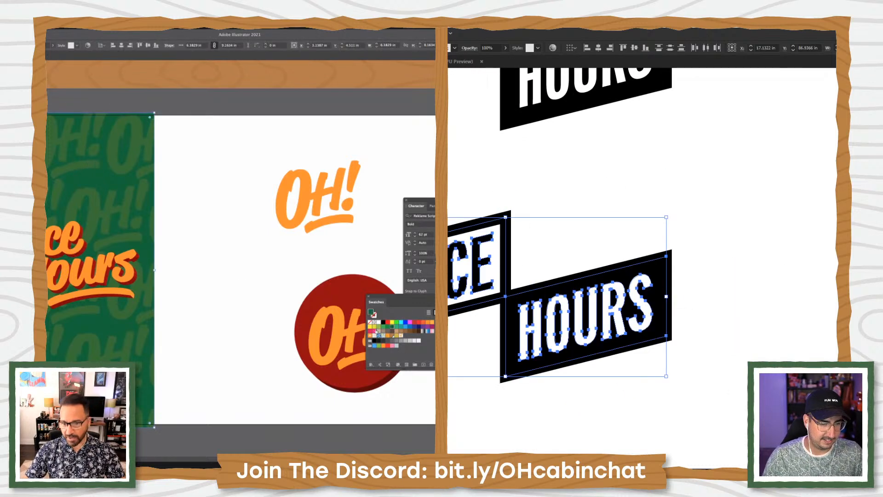
pyautogui.moveTo(345, 337); pyautogui.dragTo(506, 297)
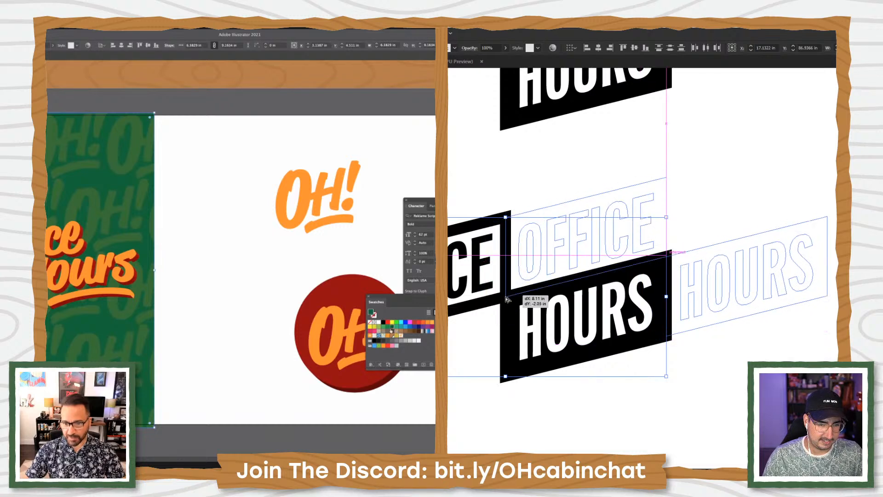
# Set the green square's fill to the darker green 043F21
pyautogui.doubleClick(392, 329)
pyautogui.click(228, 326)
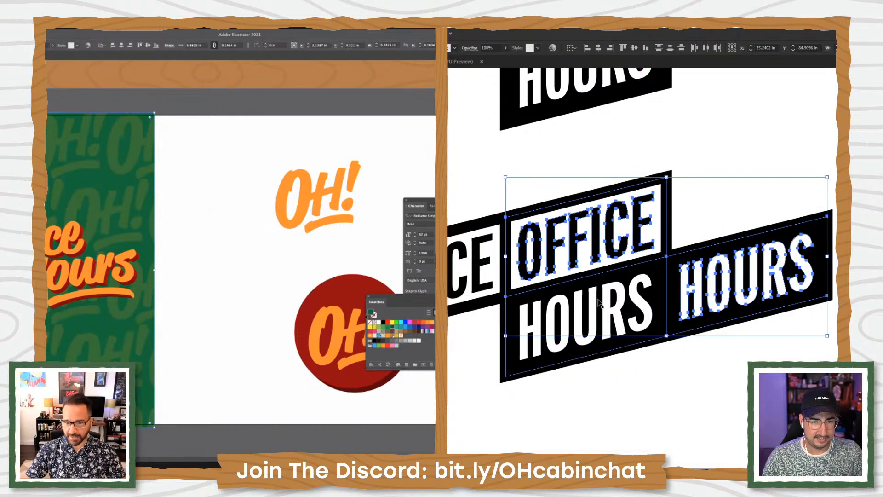
pyautogui.click(563, 186)
pyautogui.click(595, 236)
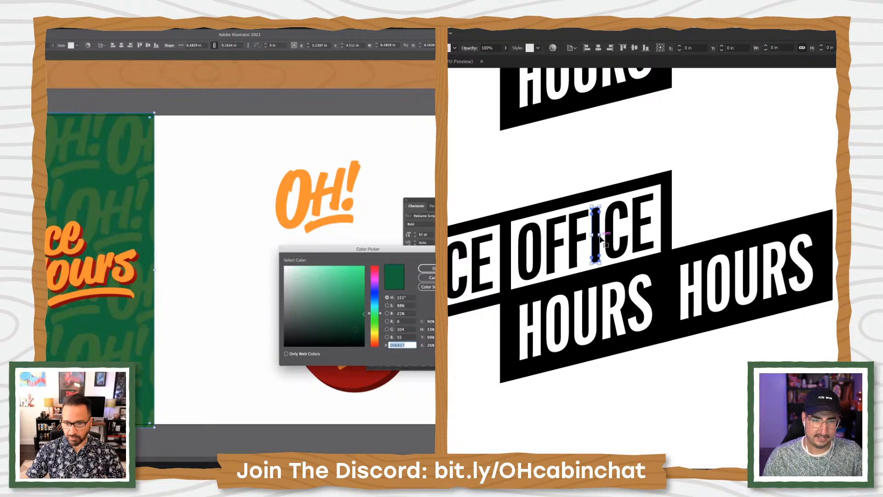
pyautogui.click(359, 326)
pyautogui.click(535, 228)
pyautogui.click(427, 268)
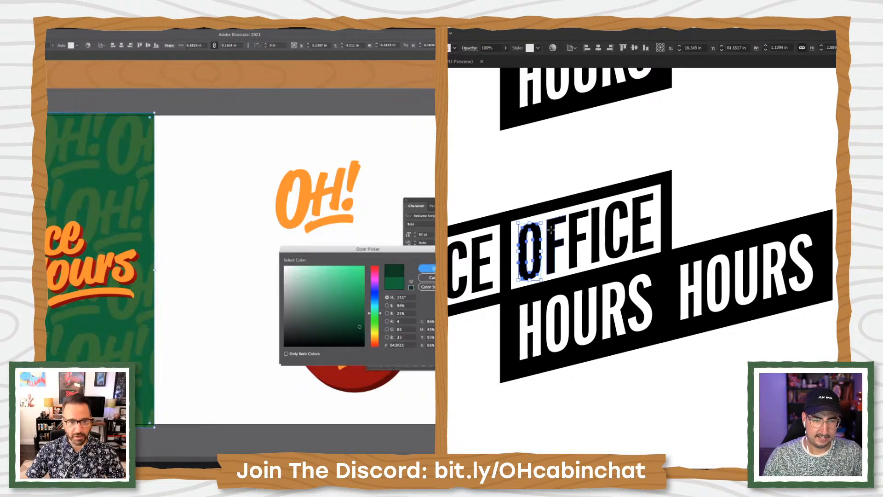
# Delete all the OFFICE letters from the outlined box of the duplicated lockup
pyautogui.keyDown('shift'); pyautogui.click(555, 222); pyautogui.keyUp('shift')
pyautogui.keyDown('shift'); pyautogui.click(580, 216); pyautogui.keyUp('shift')
pyautogui.keyDown('shift'); pyautogui.click(597, 214); pyautogui.keyUp('shift')
pyautogui.keyDown('shift'); pyautogui.click(622, 209); pyautogui.keyUp('shift')
pyautogui.click(189, 250)
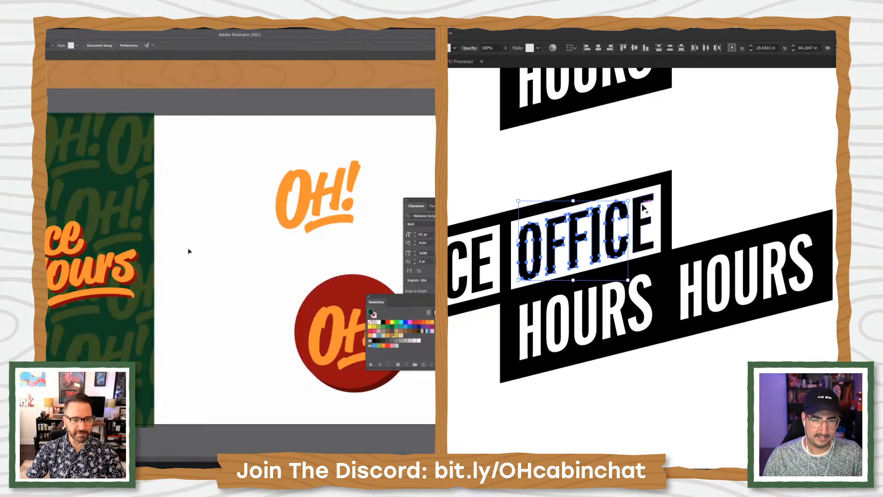
pyautogui.keyDown('shift'); pyautogui.click(643, 209); pyautogui.keyUp('shift')
pyautogui.press('Delete')
# Copy the white HOURS lettering straight up into the emptied outlined box and recolor the copy black
pyautogui.click(581, 313)
pyautogui.click(94, 195)
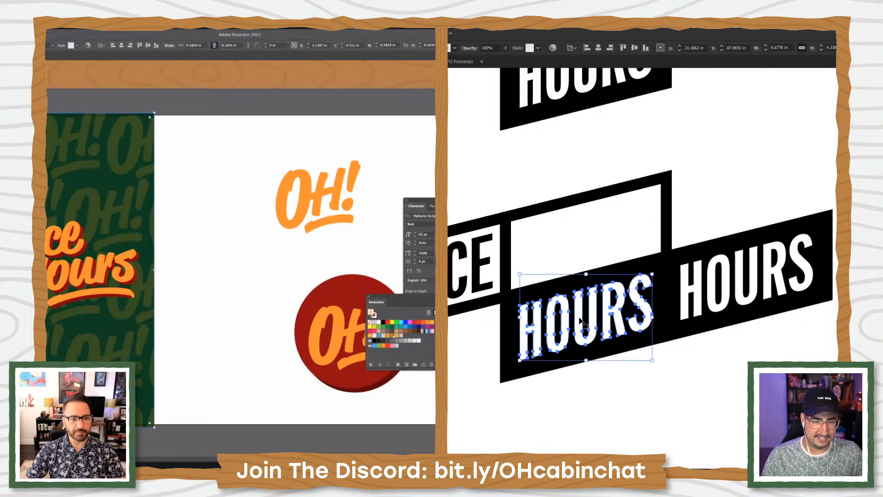
pyautogui.moveTo(580, 319); pyautogui.dragTo(578, 239)
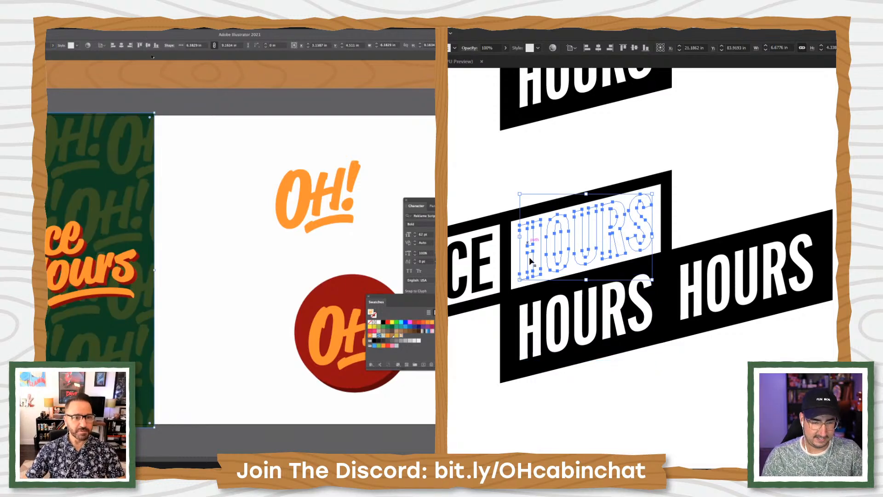
pyautogui.press('i')
pyautogui.click(106, 99)
pyautogui.click(479, 262)
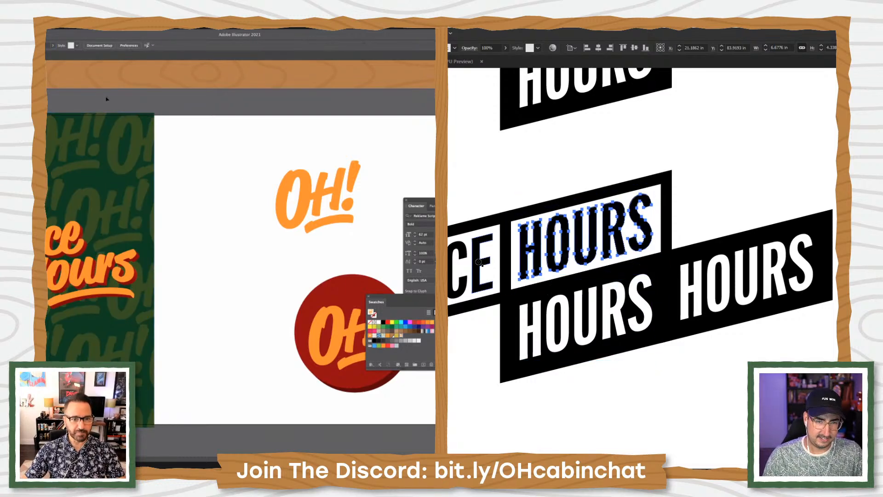
# Try to swap the fill and stroke colors of the outlined box behind the black HOURS lettering
pyautogui.press('v')
pyautogui.click(122, 143)
pyautogui.click(547, 206)
pyautogui.hotkey('shift', 'x')
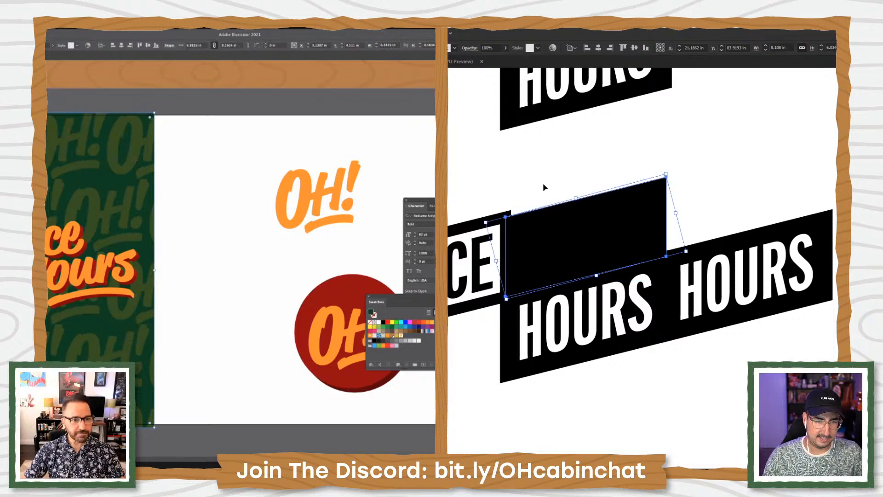
pyautogui.hotkey('ctrl', 'z')
pyautogui.click(587, 177)
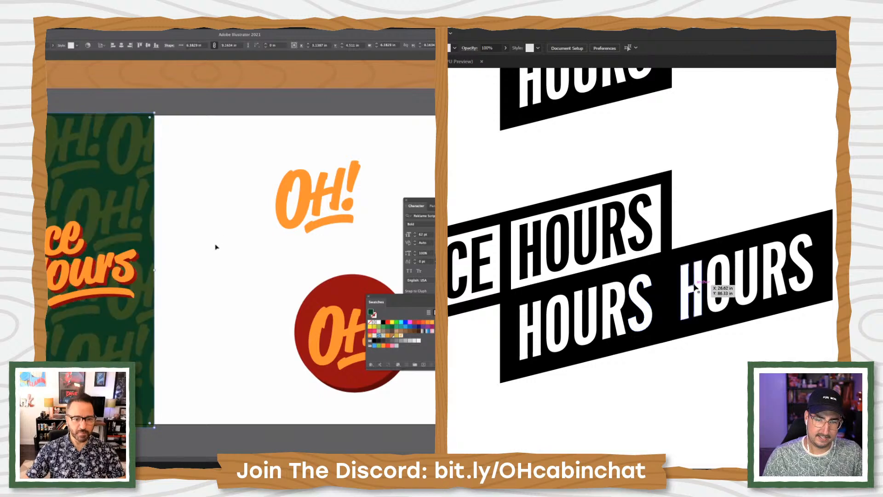
# Delete the HOURS lettering from the rightmost black box
pyautogui.click(696, 287)
pyautogui.click(217, 258)
pyautogui.scroll(2, 230, 299)
pyautogui.press('Delete')
pyautogui.hscroll(3, 207, 285)
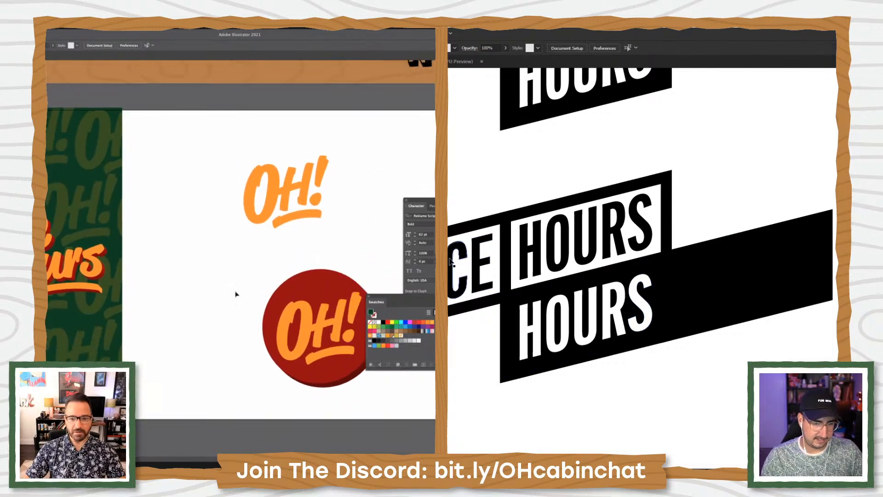
# Try a light patterned swatch as the fill of the red circle behind the OH! badge
pyautogui.click(300, 288)
pyautogui.click(460, 266)
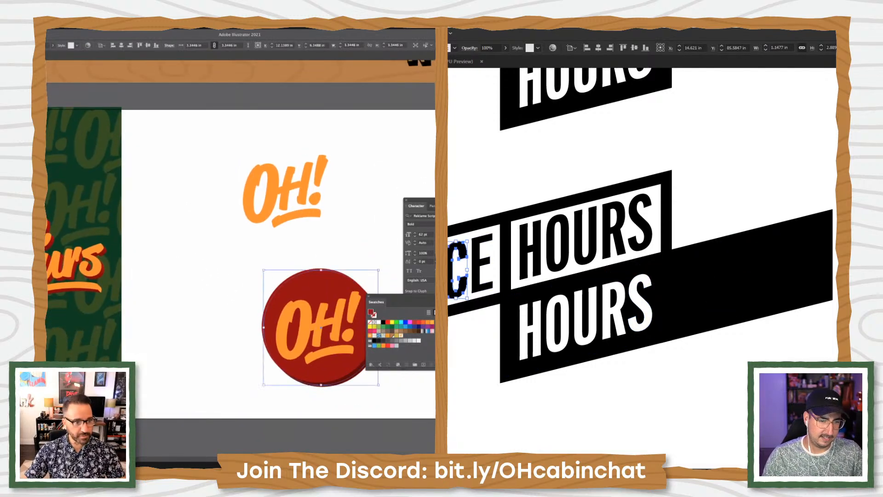
pyautogui.click(401, 336)
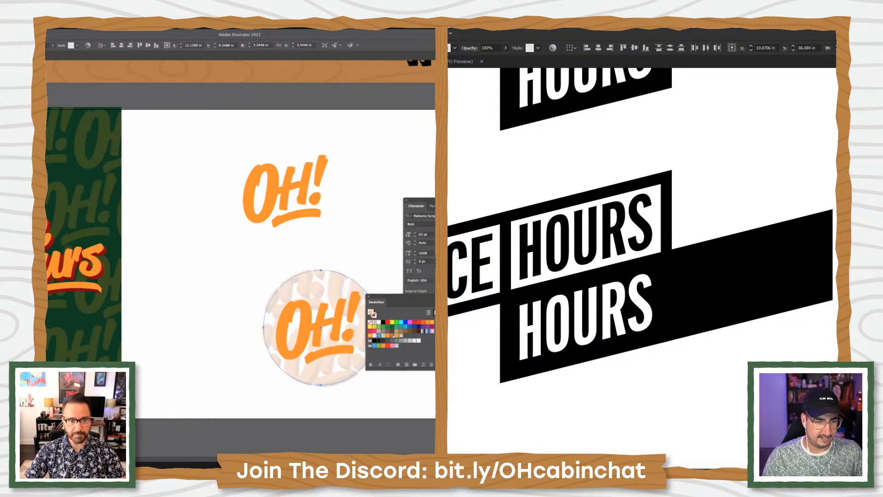
pyautogui.press('super+z')
# Copy the OFFICE letters from the outlined box into the empty rightmost black box
pyautogui.keyDown('shift'); pyautogui.click(455, 249); pyautogui.keyUp('shift')
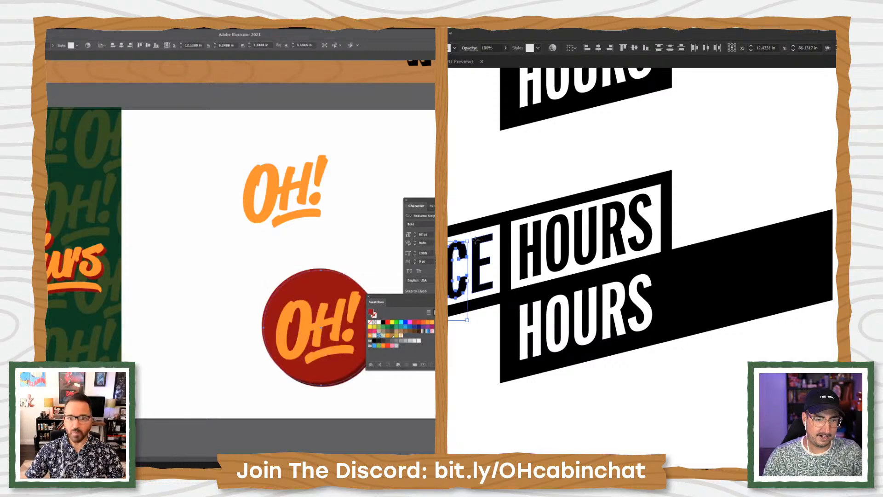
pyautogui.keyDown('shift'); pyautogui.click(476, 240); pyautogui.keyUp('shift')
pyautogui.click(169, 273)
pyautogui.moveTo(460, 251); pyautogui.dragTo(757, 254)
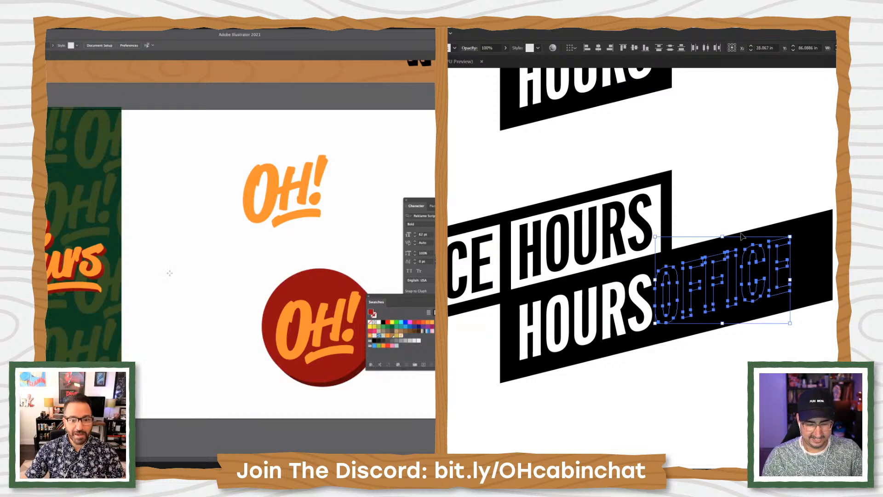
# Draw a small red square about 0.8 in wide beside the green panel and recolor the copied OFFICE lettering white
pyautogui.moveTo(143, 246); pyautogui.dragTo(169, 272)
pyautogui.press('i')
pyautogui.click(737, 196)
pyautogui.press('i')
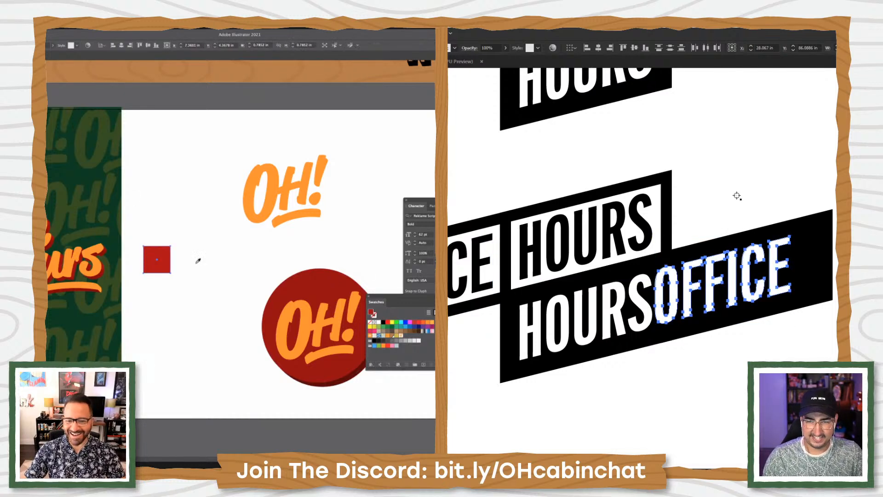
# Center the white OFFICE lettering horizontally and vertically on the inner shape of the rightmost black box
pyautogui.press('v')
pyautogui.keyDown('shift'); pyautogui.click(811, 255); pyautogui.keyUp('shift')
pyautogui.click(813, 271)
pyautogui.press('v')
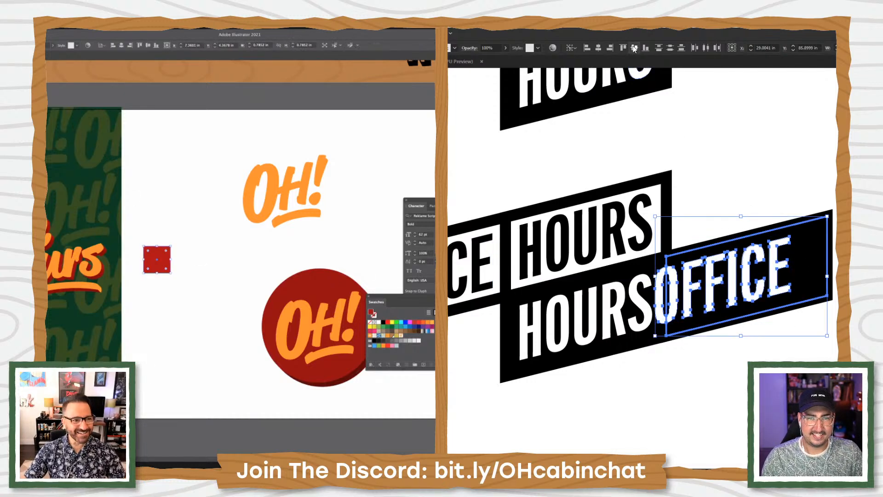
pyautogui.click(634, 48)
pyautogui.click(599, 48)
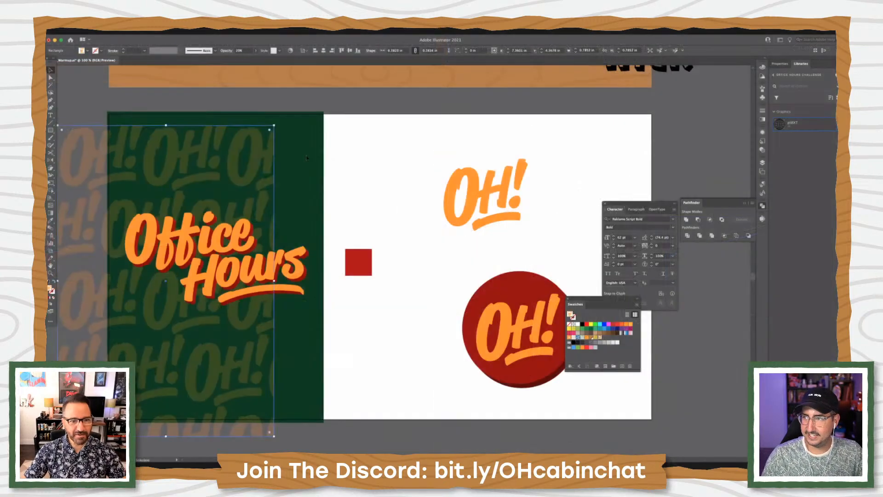
# Try the small square's red as the fill of the dark green background panel
pyautogui.click(307, 158)
pyautogui.press('i')
pyautogui.click(358, 261)
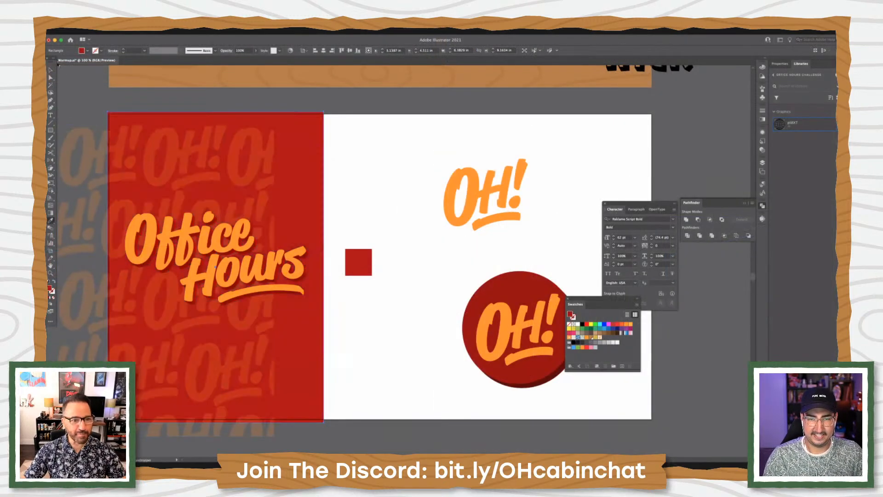
pyautogui.press('super+z')
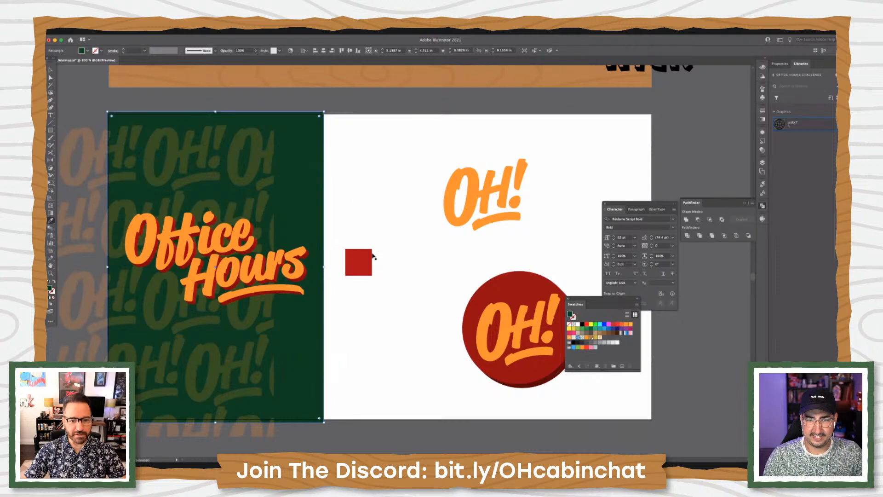
# Recolor the small red square with the panel's dark green and reposition the OH! pattern to cover the whole panel
pyautogui.click(364, 260)
pyautogui.click(321, 129)
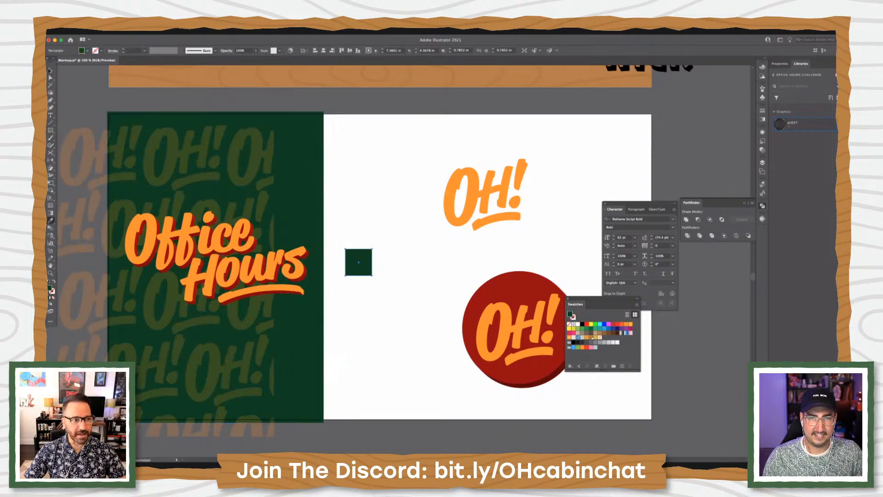
pyautogui.click(51, 71)
pyautogui.click(207, 96)
pyautogui.moveTo(222, 135); pyautogui.dragTo(269, 125)
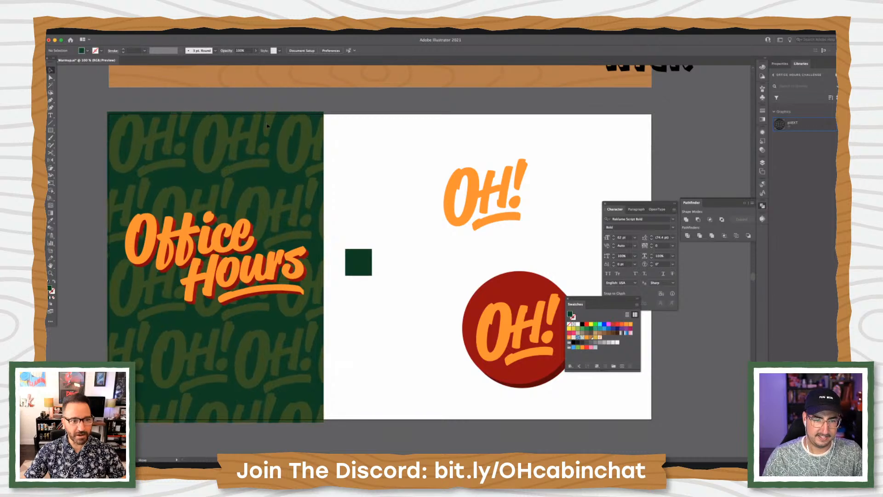
pyautogui.click(381, 184)
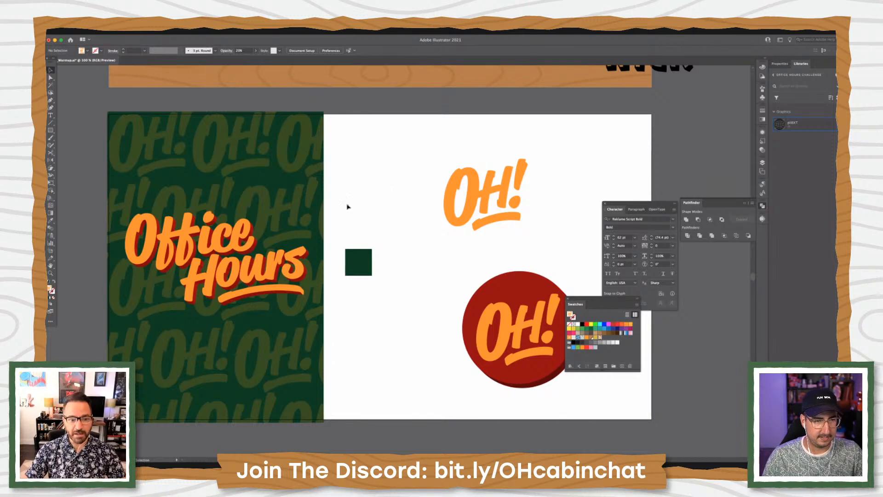
# Move the small dark green square slightly up and away from the green panel
pyautogui.moveTo(362, 274); pyautogui.dragTo(373, 254)
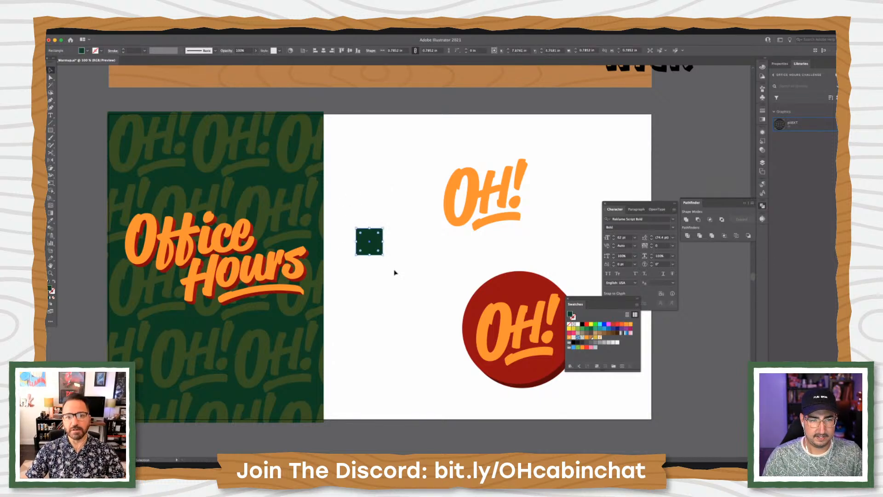
pyautogui.click(394, 272)
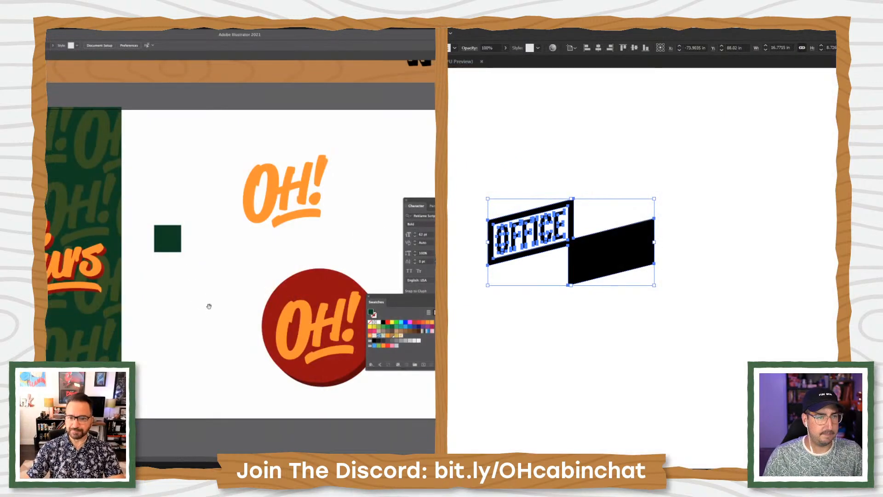
pyautogui.moveTo(209, 307); pyautogui.dragTo(251, 310)
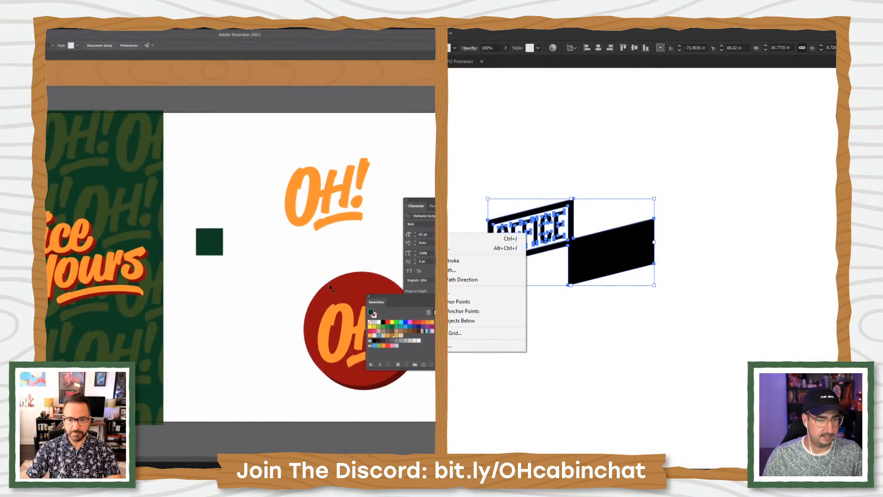
# Release the compound path of the selected OFFICE frame and the black box stacked beside it
pyautogui.click(330, 287)
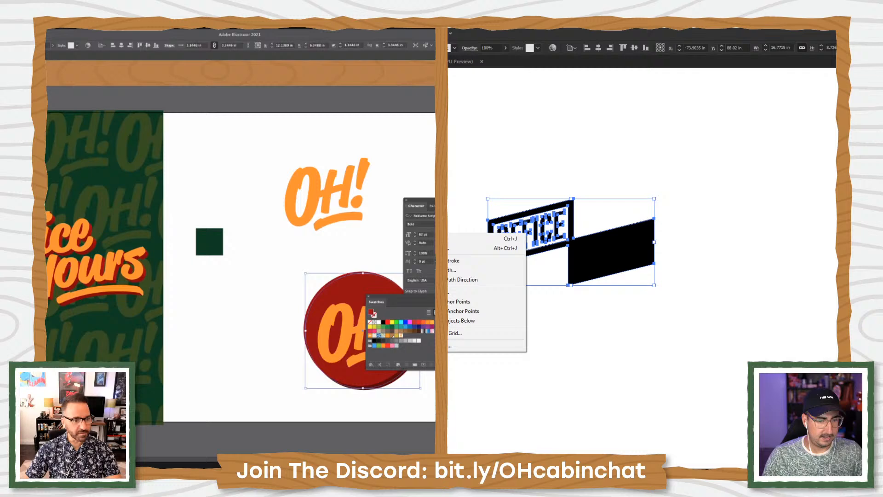
pyautogui.moveTo(329, 235); pyautogui.dragTo(265, 243)
pyautogui.click(266, 246)
pyautogui.click(477, 356)
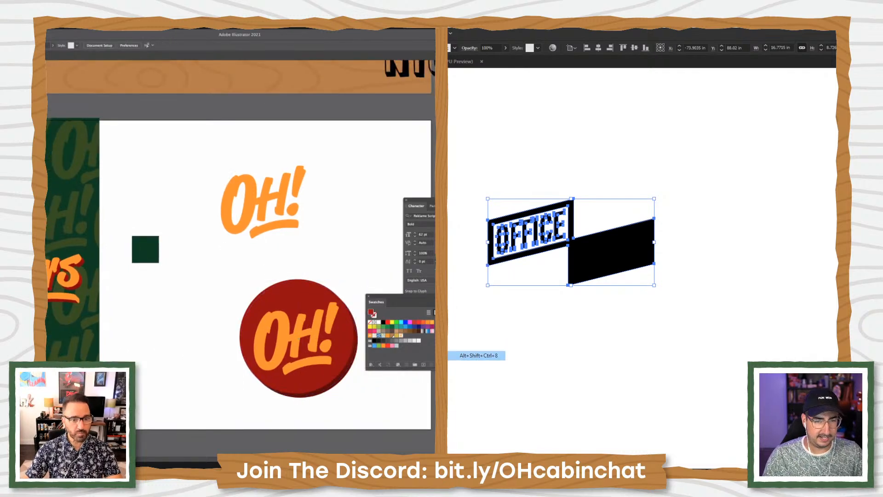
# Recolor the red badge circle with the dark green sampled from the small square
pyautogui.click(260, 298)
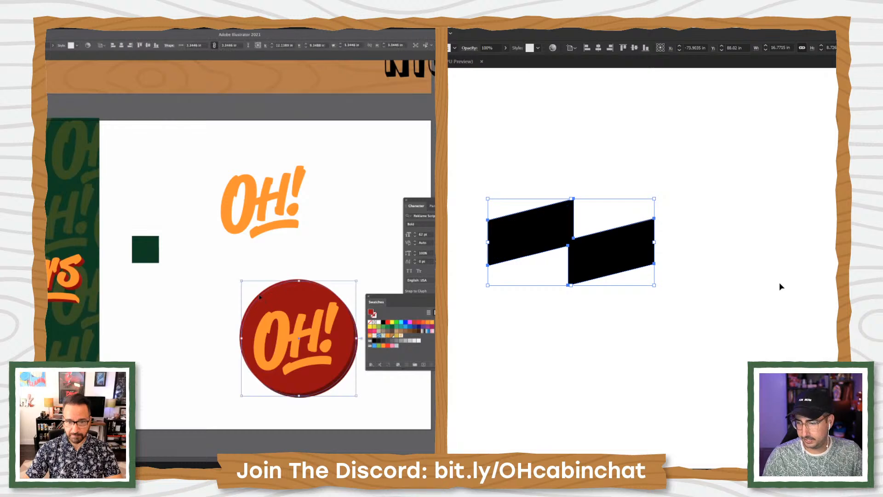
pyautogui.click(243, 262)
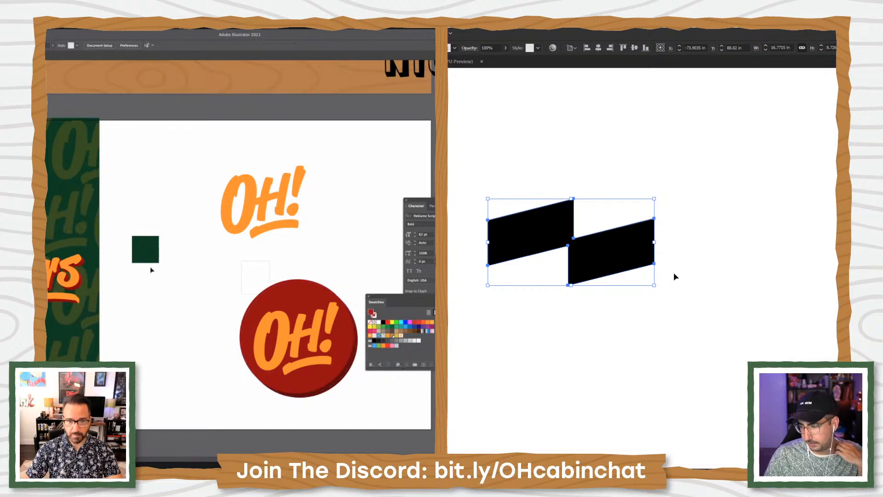
pyautogui.moveTo(241, 261); pyautogui.dragTo(270, 293)
pyautogui.press('i')
pyautogui.click(150, 250)
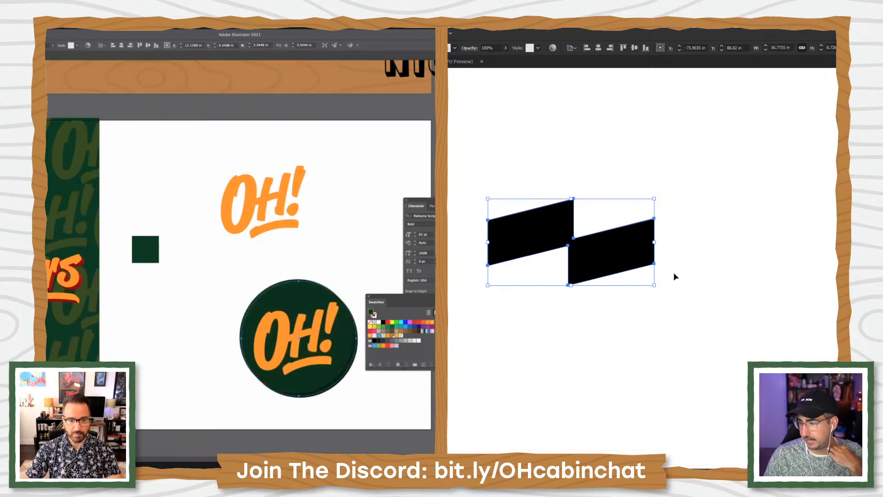
pyautogui.press('v')
pyautogui.click(213, 323)
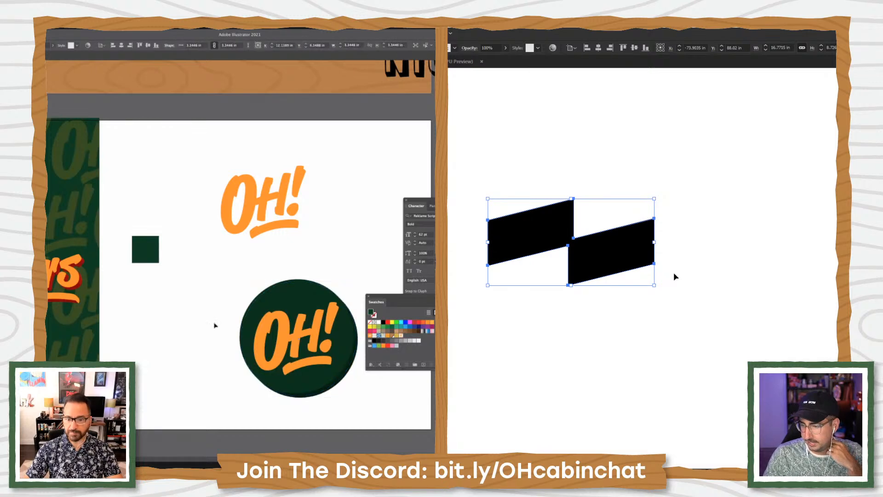
# Scale down the green OH! badge and move it closer to the green panel
pyautogui.moveTo(339, 388); pyautogui.dragTo(342, 390)
pyautogui.press('z')
pyautogui.click(631, 226)
pyautogui.click(226, 289)
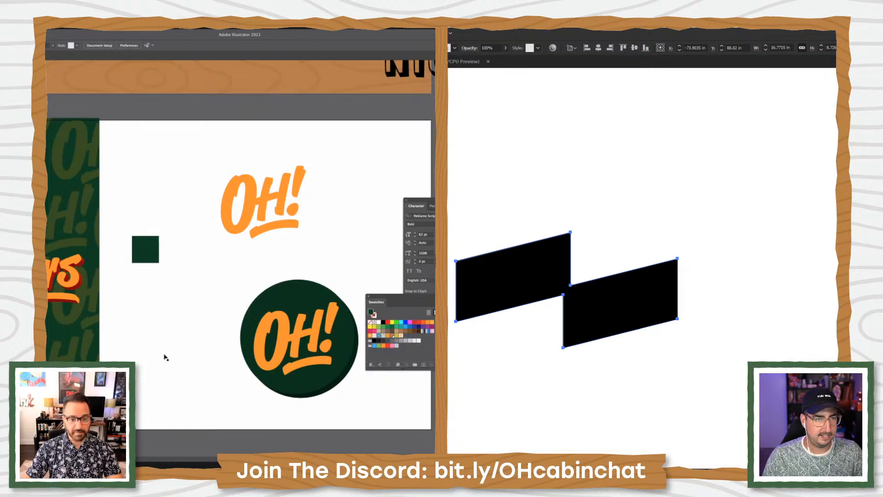
pyautogui.moveTo(370, 409); pyautogui.dragTo(322, 363)
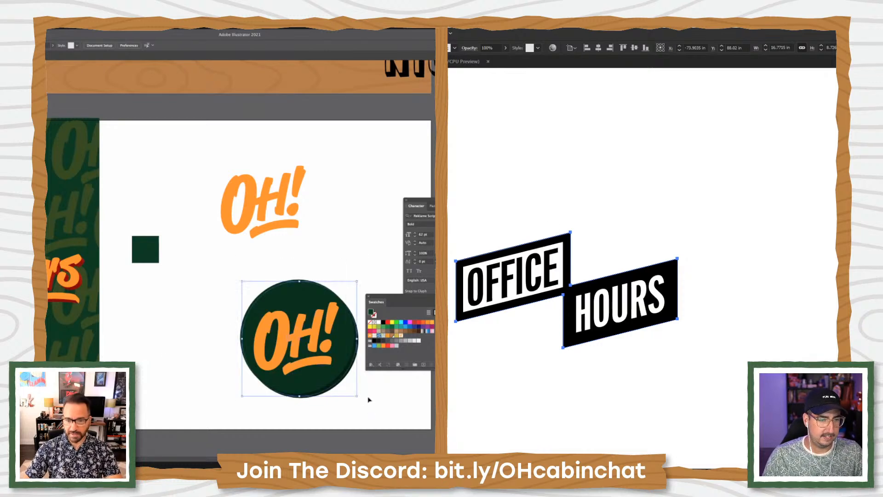
pyautogui.click(483, 269)
pyautogui.moveTo(358, 397); pyautogui.dragTo(325, 367)
pyautogui.moveTo(301, 338); pyautogui.dragTo(195, 333)
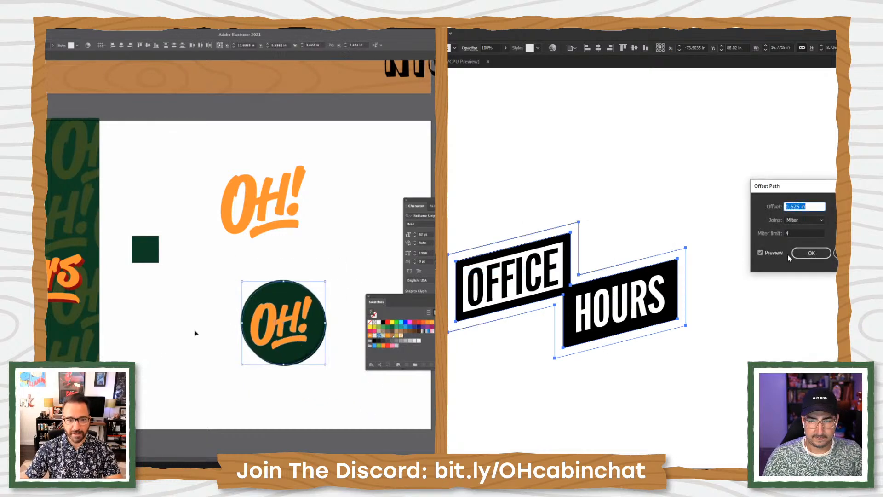
# Move the green square below and beside the orange OH! and offset the stacked OFFICE HOURS outline by 0.625 in with miter joins
pyautogui.moveTo(145, 249); pyautogui.dragTo(326, 258)
pyautogui.click(128, 256)
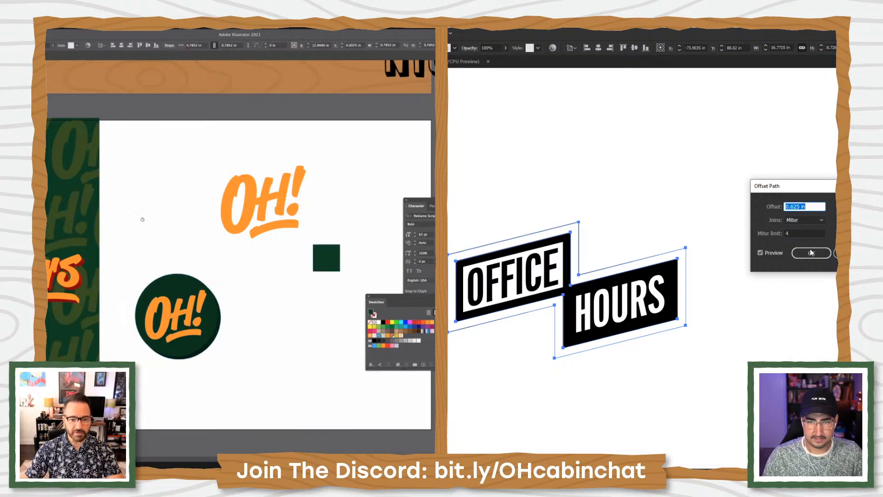
pyautogui.click(810, 252)
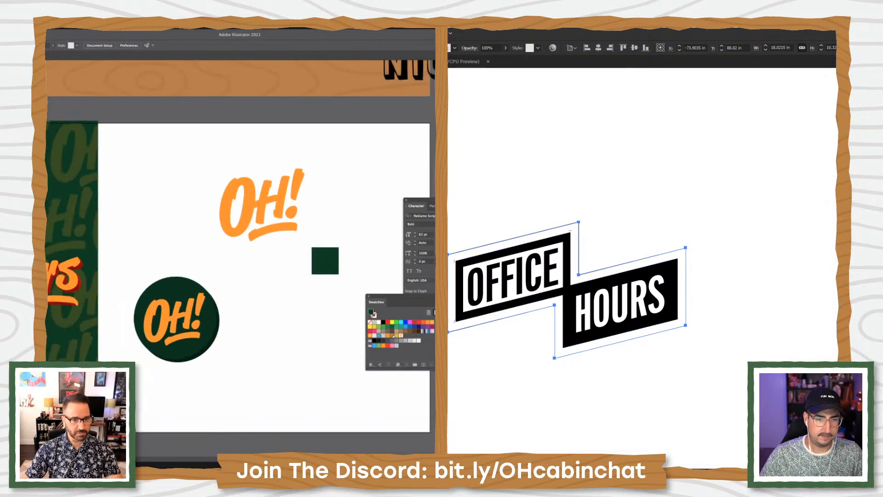
# Give the offset outline around the OFFICE HOURS boxes a thick black stroke
pyautogui.hotkey('shift', 'Up')
pyautogui.hotkey('shift', 'Up')
pyautogui.hotkey('shift', 'Up')
pyautogui.hotkey('shift', 'Up')
# Copy the Office Hours script lettering from the green panel onto the white area beside the OH! badge
pyautogui.moveTo(148, 211); pyautogui.dragTo(83, 319)
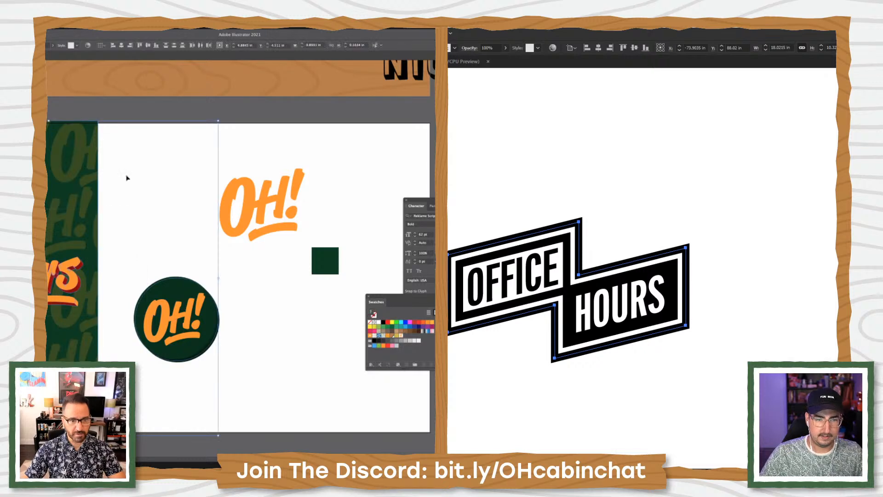
pyautogui.keyDown('shift'); pyautogui.click(90, 194); pyautogui.keyUp('shift')
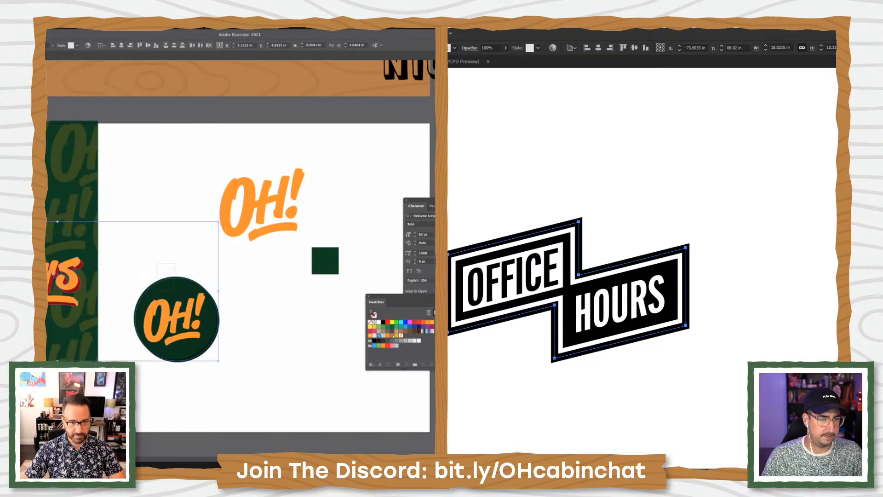
pyautogui.keyDown('shift'); pyautogui.click(173, 285); pyautogui.keyUp('shift')
pyautogui.moveTo(49, 279); pyautogui.dragTo(331, 386)
pyautogui.click(454, 273)
pyautogui.press('super+shift+a')
# Add a second outline around the OFFICE HOURS lockup by offsetting the stroked path 1 in with miter joins
pyautogui.hotkey('shift', 'Up')
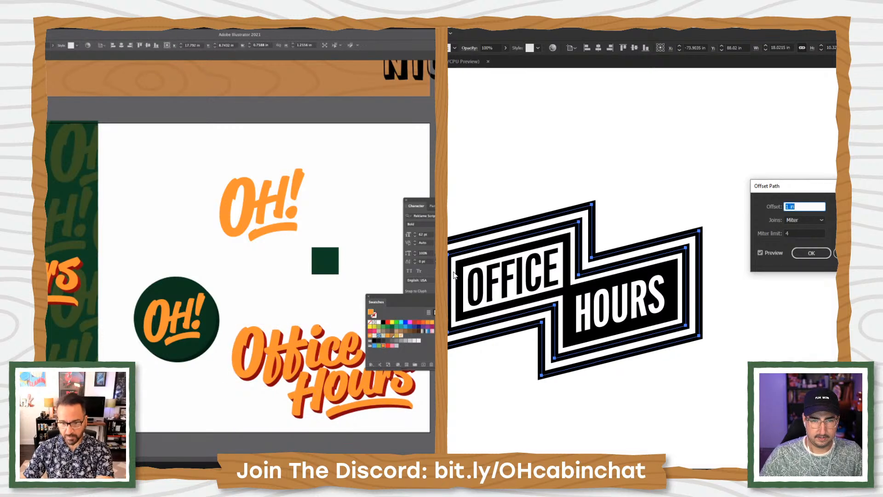
pyautogui.press('Return')
pyautogui.moveTo(202, 204); pyautogui.dragTo(175, 223)
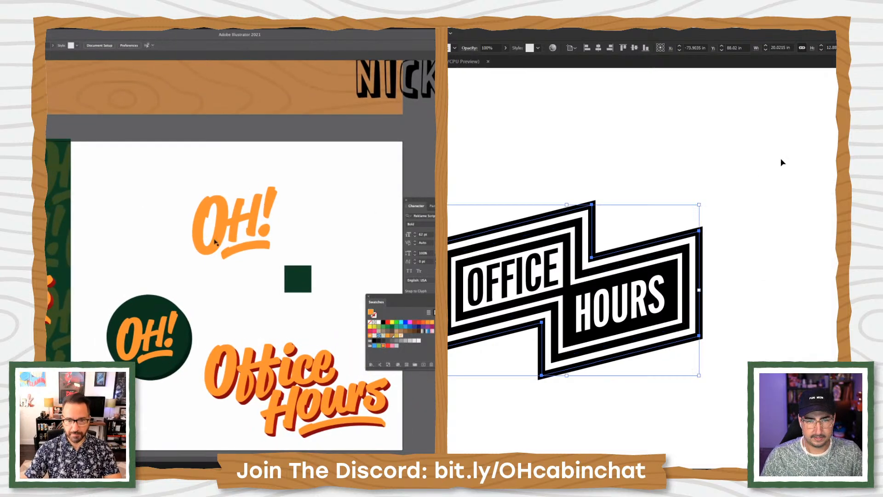
pyautogui.click(782, 162)
# Move the dark green square farther from the orange OH! toward the edge of the white area
pyautogui.keyDown('ctrl'); pyautogui.keyDown('alt'); pyautogui.click(577, 303); pyautogui.keyUp('alt'); pyautogui.keyUp('ctrl')
pyautogui.keyDown('ctrl'); pyautogui.keyDown('alt'); pyautogui.click(642, 300); pyautogui.keyUp('alt'); pyautogui.keyUp('ctrl')
pyautogui.moveTo(279, 268); pyautogui.dragTo(281, 269)
pyautogui.moveTo(689, 267); pyautogui.dragTo(718, 230)
pyautogui.moveTo(305, 271); pyautogui.dragTo(382, 244)
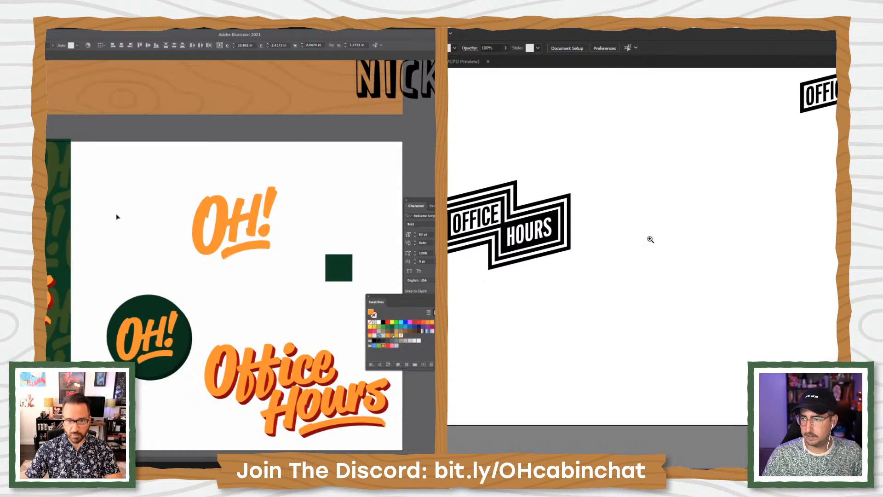
# Fill the box behind HOURS with brown #894D06
pyautogui.moveTo(650, 238); pyautogui.dragTo(615, 271)
pyautogui.moveTo(111, 231); pyautogui.dragTo(153, 199)
pyautogui.keyDown('ctrl'); pyautogui.click(583, 245); pyautogui.keyUp('ctrl')
pyautogui.moveTo(583, 288); pyautogui.dragTo(751, 233)
pyautogui.moveTo(142, 250); pyautogui.dragTo(173, 248)
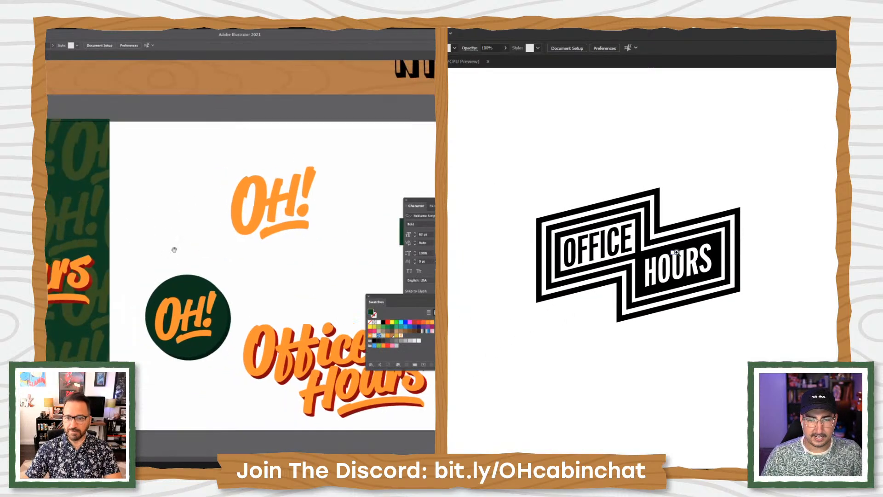
pyautogui.keyDown('ctrl'); pyautogui.click(689, 246); pyautogui.keyUp('ctrl')
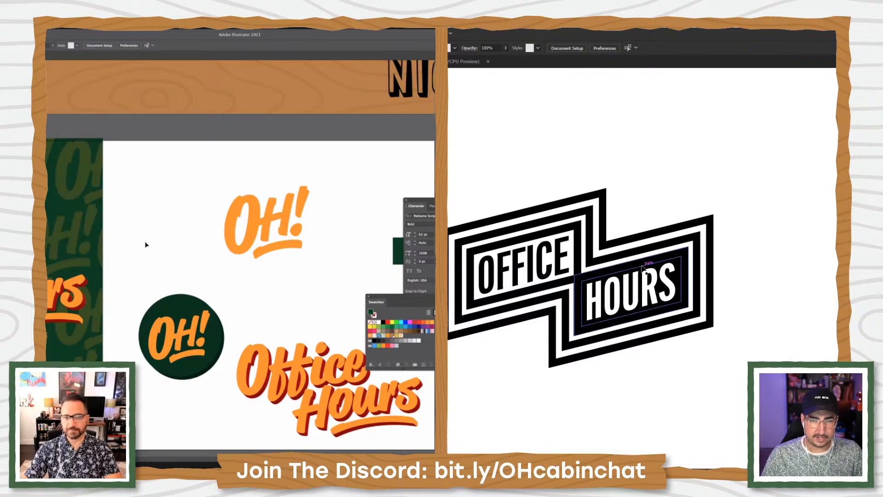
pyautogui.click(682, 267)
pyautogui.moveTo(448, 184); pyautogui.dragTo(740, 371)
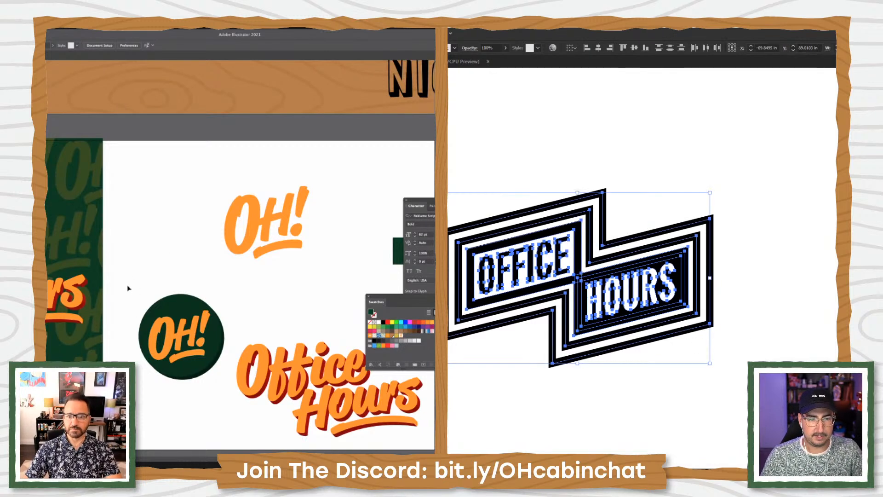
pyautogui.click(790, 259)
pyautogui.click(679, 281)
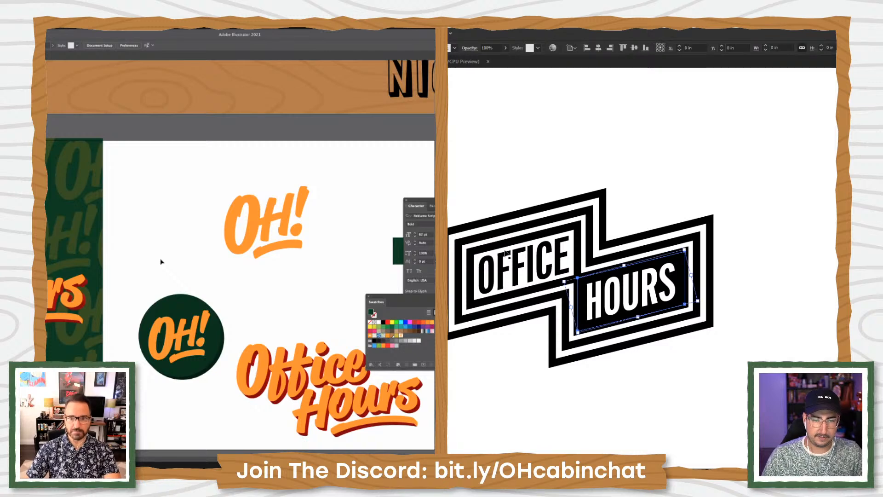
pyautogui.moveTo(146, 249); pyautogui.dragTo(141, 252)
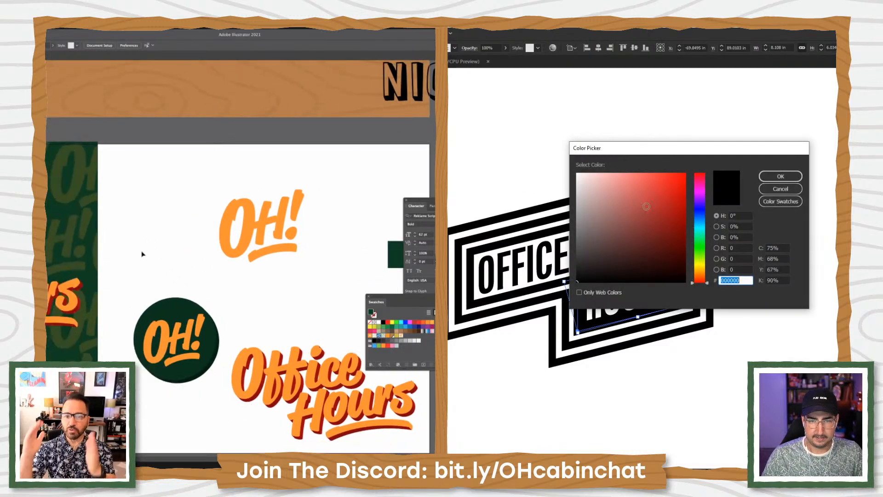
pyautogui.click(667, 239)
pyautogui.click(702, 265)
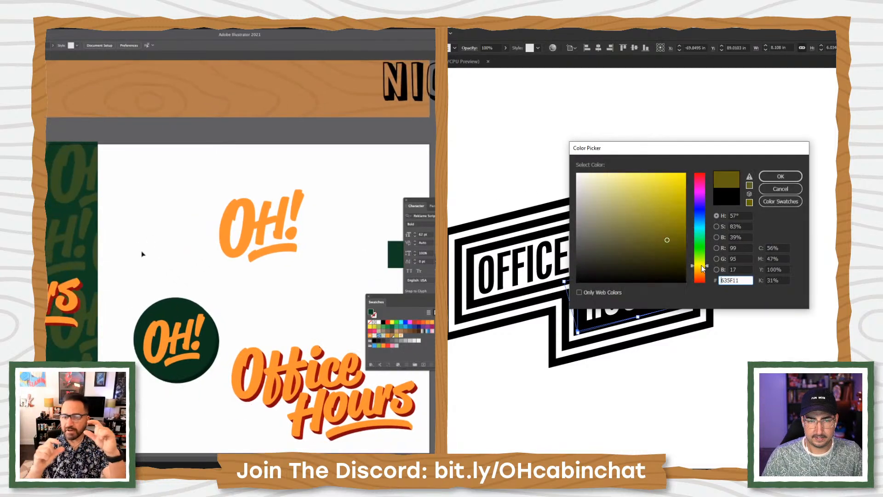
pyautogui.click(699, 273)
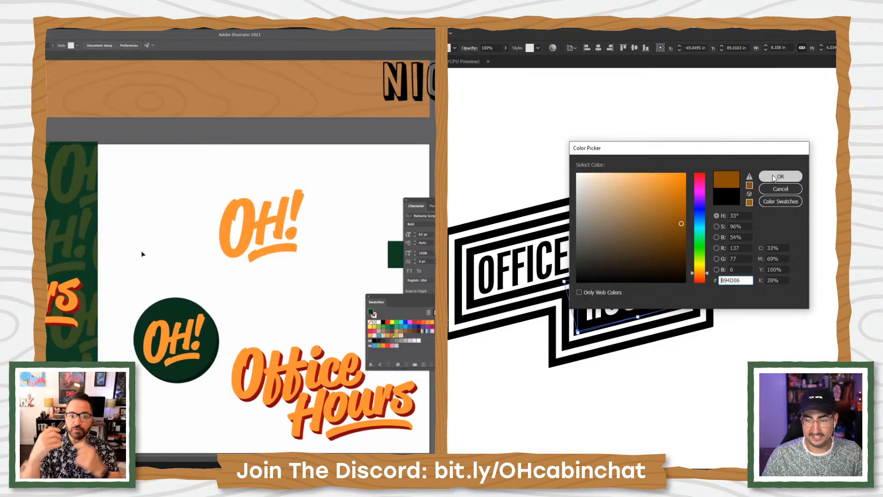
pyautogui.click(780, 176)
# Match the frame around OFFICE to the brown of the HOURS box by sampling its color
pyautogui.keyDown('ctrl'); pyautogui.click(670, 263); pyautogui.keyUp('ctrl')
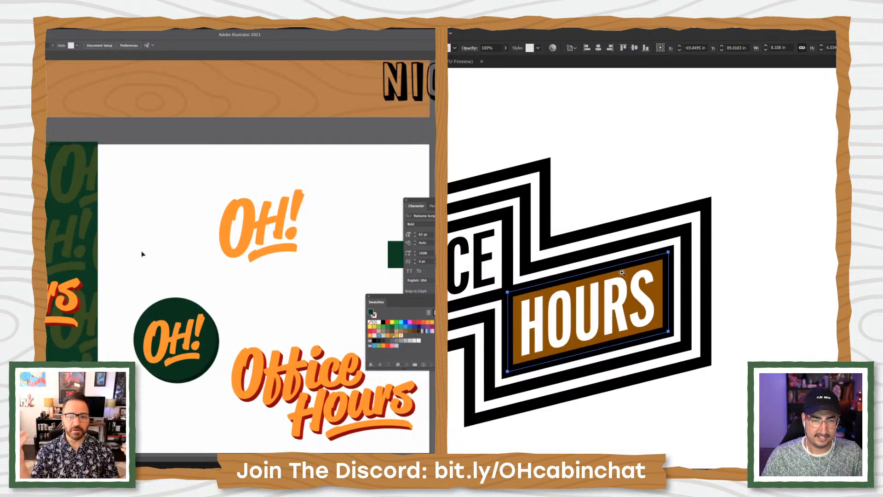
pyautogui.keyDown('ctrl'); pyautogui.click(619, 273); pyautogui.keyUp('ctrl')
pyautogui.moveTo(615, 259); pyautogui.dragTo(620, 206)
pyautogui.keyDown('shift'); pyautogui.click(508, 195); pyautogui.keyUp('shift')
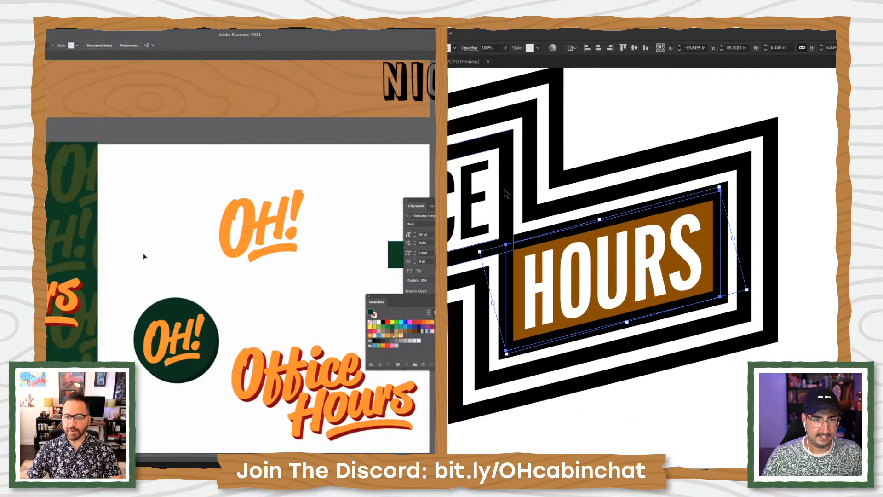
pyautogui.click(505, 194)
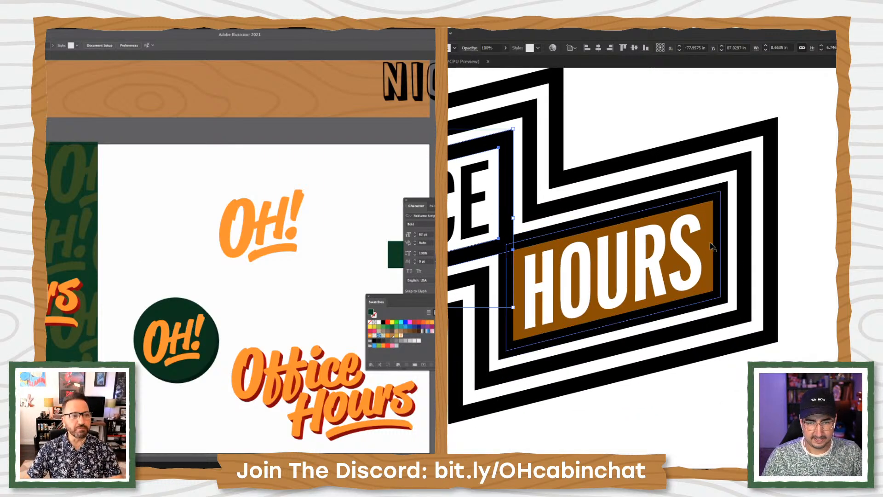
pyautogui.press('i')
pyautogui.click(521, 261)
pyautogui.press('v')
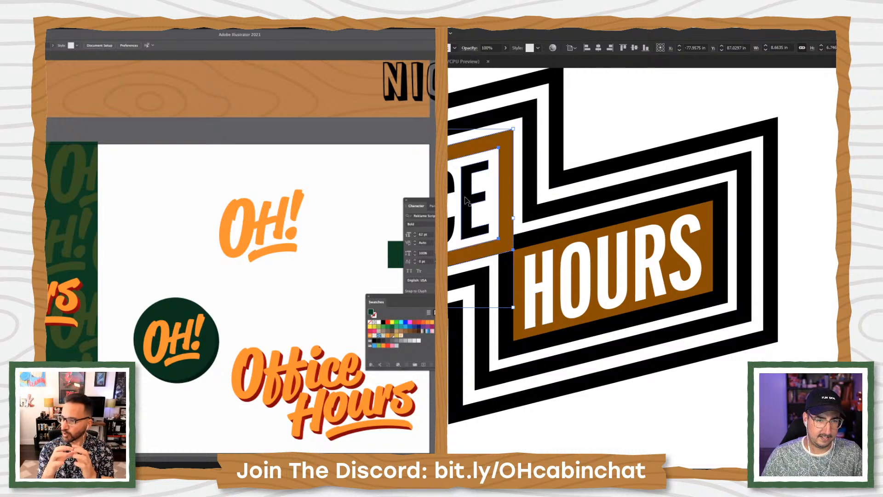
# Select the OFFICE letters and fill them with blue
pyautogui.click(466, 198)
pyautogui.keyDown('shift'); pyautogui.click(450, 218); pyautogui.keyUp('shift')
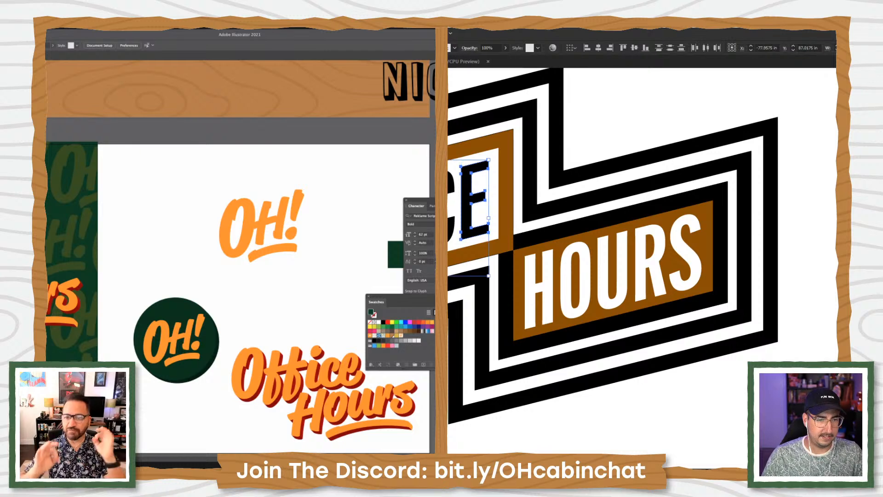
pyautogui.keyDown('shift'); pyautogui.click(470, 174); pyautogui.keyUp('shift')
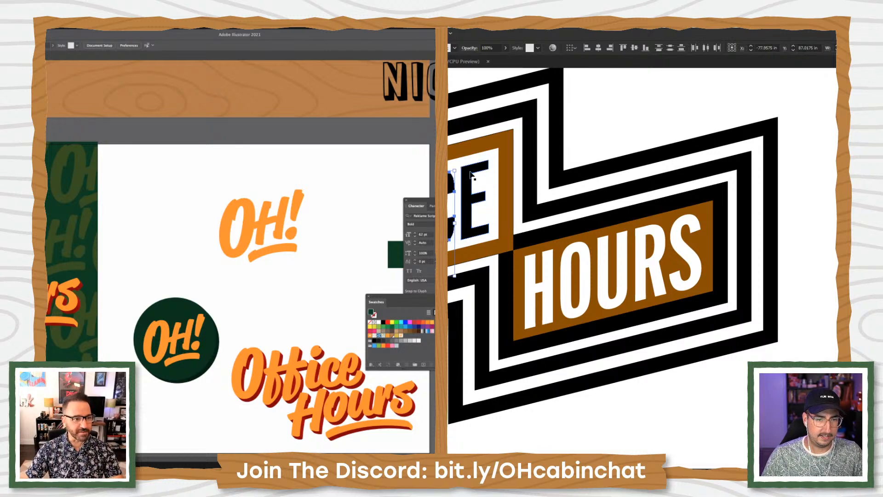
pyautogui.keyDown('shift'); pyautogui.click(469, 173); pyautogui.keyUp('shift')
pyautogui.press('a')
pyautogui.moveTo(137, 241); pyautogui.dragTo(144, 214)
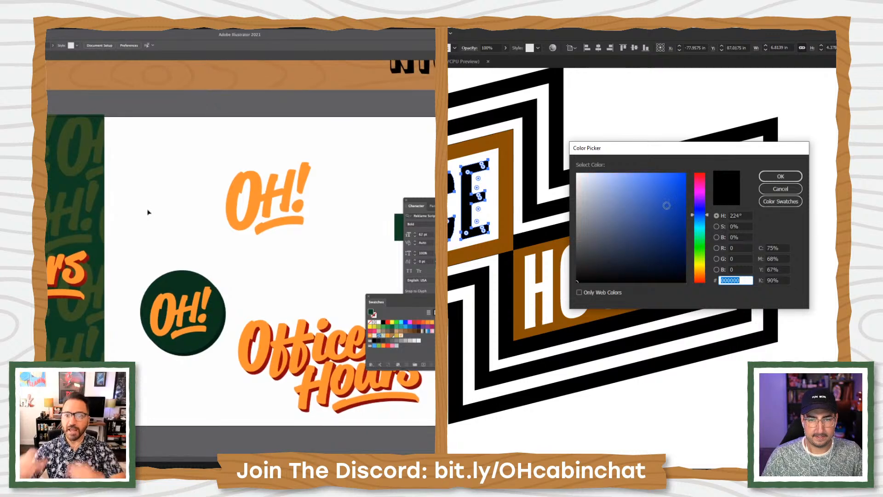
pyautogui.click(684, 205)
pyautogui.click(780, 176)
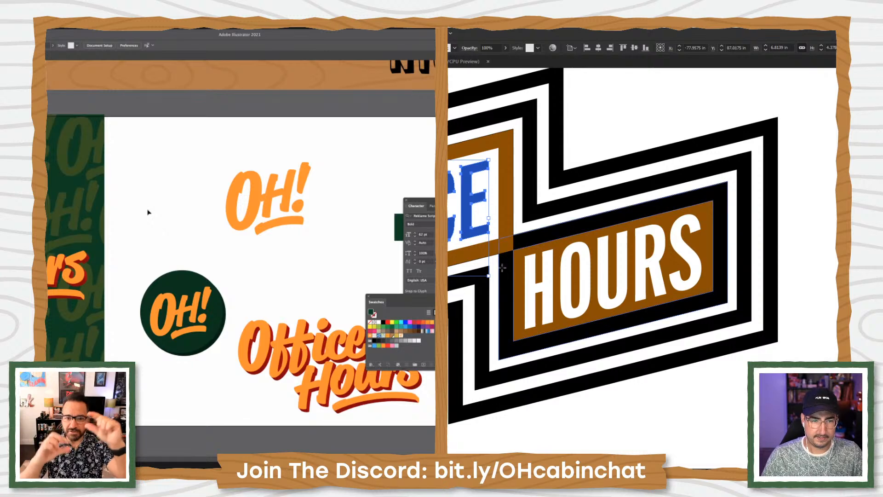
# Sample the blue of the OFFICE letters for the frame around HOURS and deselect it
pyautogui.click(503, 268)
pyautogui.press('i')
pyautogui.click(471, 231)
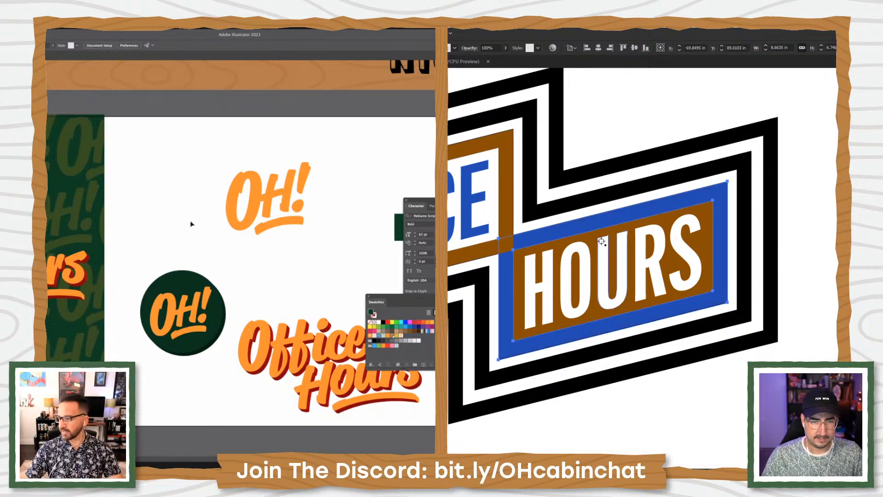
pyautogui.press('v')
pyautogui.moveTo(184, 217); pyautogui.dragTo(159, 230)
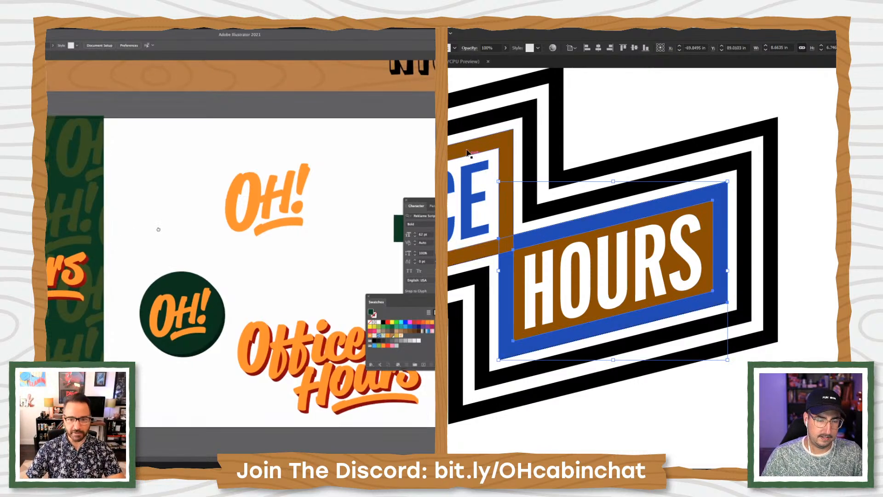
pyautogui.hotkey('ctrl', 'shift', 'a')
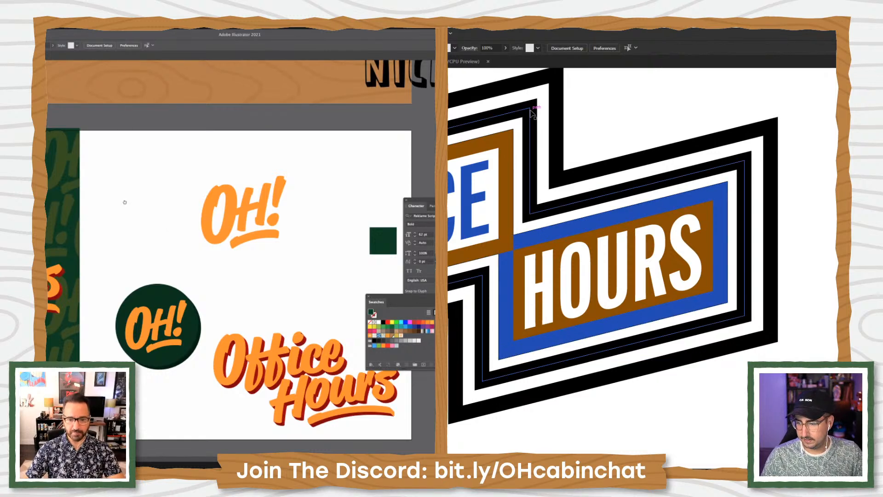
# Move the round dark green OH! badge off the white area onto the surrounding canvas
pyautogui.moveTo(124, 202); pyautogui.dragTo(104, 185)
pyautogui.click(163, 337)
pyautogui.hotkey('ctrl', '-')
pyautogui.hotkey('ctrl', '-')
pyautogui.press('Delete')
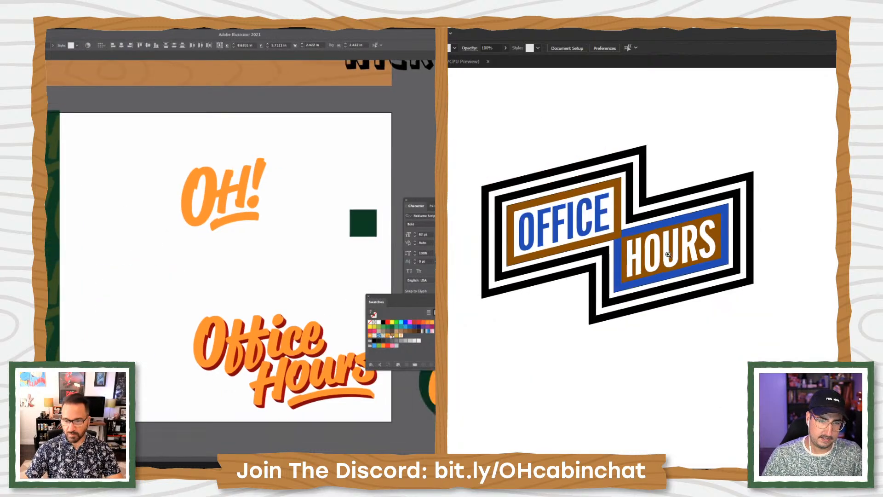
# Ungroup the blue OFFICE lettering into separate letters
pyautogui.moveTo(668, 254); pyautogui.dragTo(586, 290)
pyautogui.moveTo(146, 257); pyautogui.dragTo(167, 261)
pyautogui.click(451, 266)
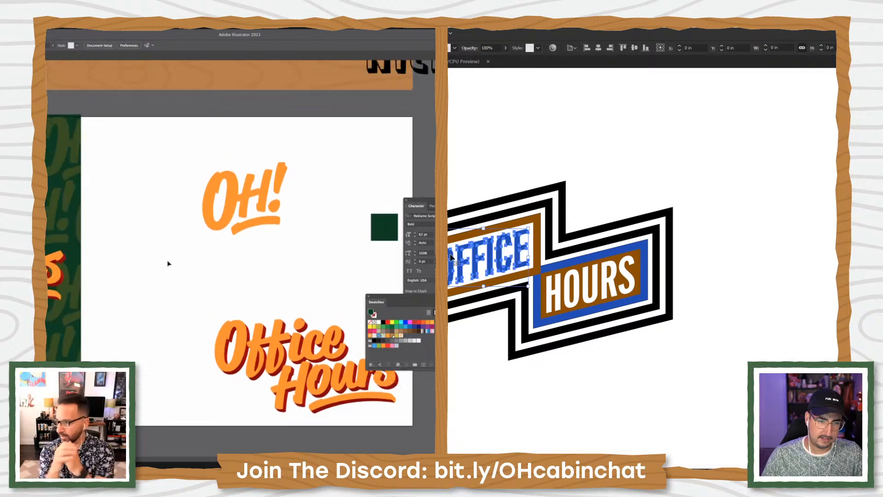
pyautogui.keyDown('shift'); pyautogui.click(550, 294); pyautogui.keyUp('shift')
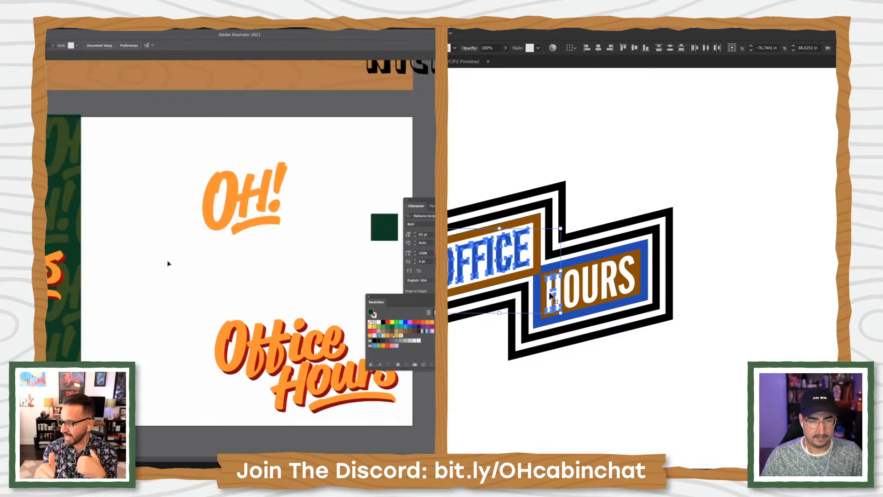
pyautogui.click(454, 196)
pyautogui.click(452, 266)
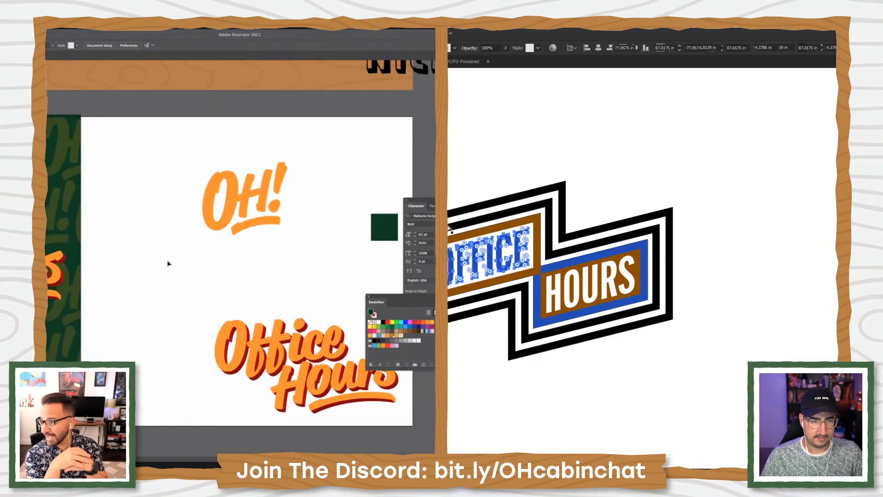
pyautogui.hotkey('ctrl', 'shift', 'g')
# Copy the O of OFFICE and the H of HOURS straight up into the empty space above the lockup
pyautogui.click(454, 198)
pyautogui.click(450, 266)
pyautogui.keyDown('shift'); pyautogui.click(553, 290); pyautogui.keyUp('shift')
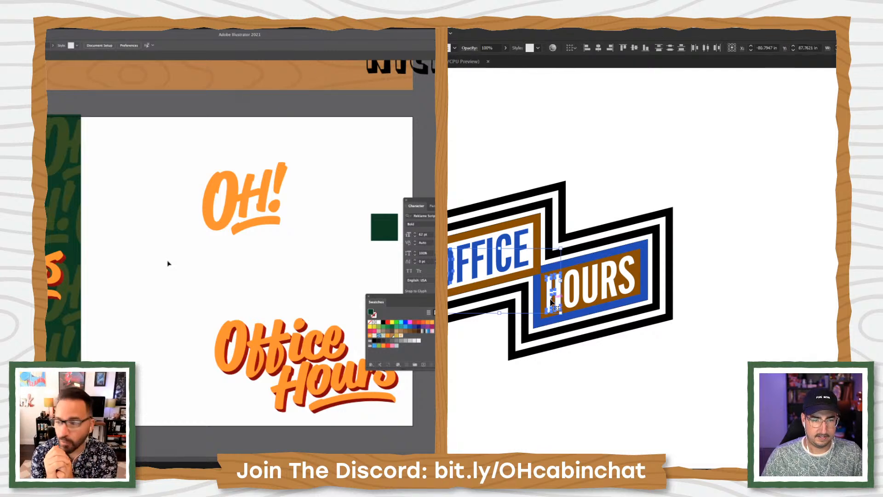
pyautogui.moveTo(553, 289); pyautogui.dragTo(574, 154)
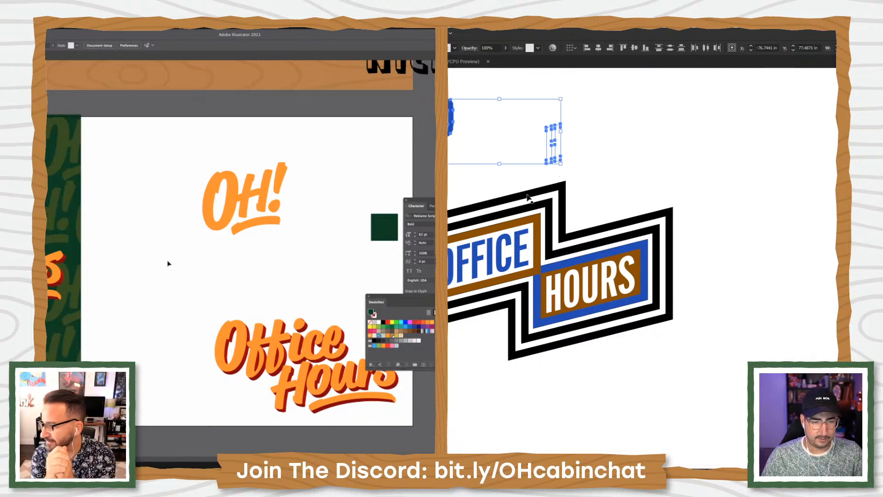
# Recolor the copied O and H with the brown of the OFFICE frame
pyautogui.press('a')
pyautogui.click(535, 221)
pyautogui.press('v')
pyautogui.click(530, 168)
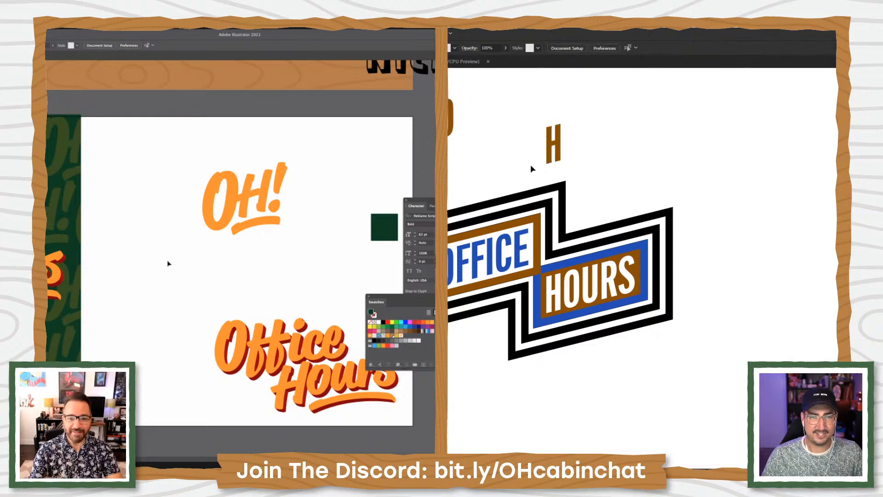
# Move the copied H close beside the O, set slightly lower, to form a staggered OH
pyautogui.keyDown('ctrl'); pyautogui.click(515, 164); pyautogui.keyUp('ctrl')
pyautogui.moveTo(519, 167); pyautogui.dragTo(525, 208)
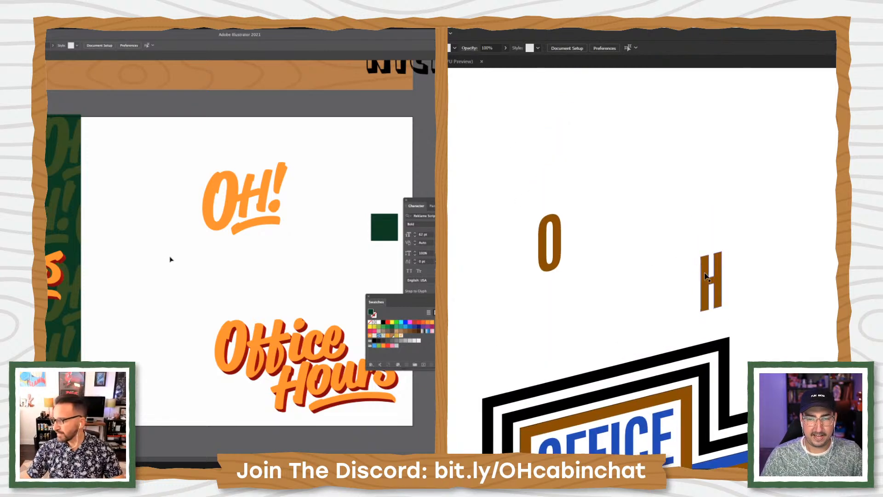
pyautogui.moveTo(703, 278); pyautogui.dragTo(572, 254)
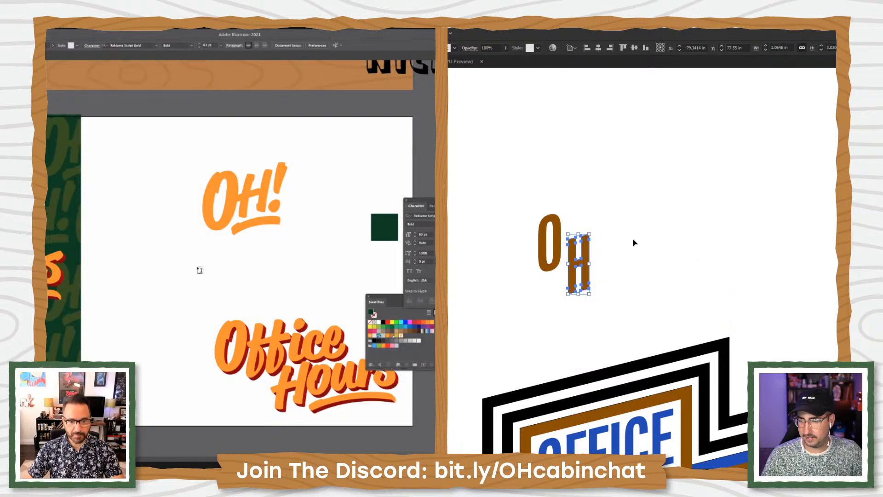
# Add the text "Weekly Creative" in Reklame Script Bold at 62 pt below the orange OH!
pyautogui.click(198, 268)
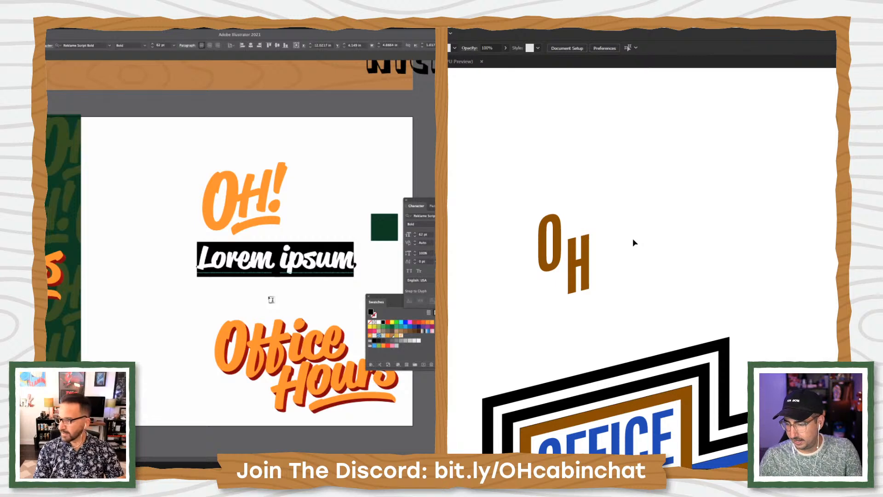
pyautogui.write('We')
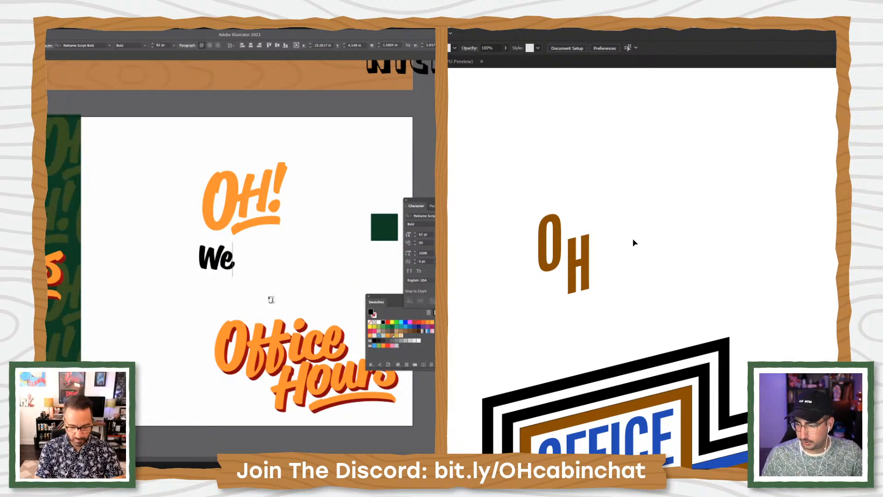
pyautogui.write('ekly Creative f')
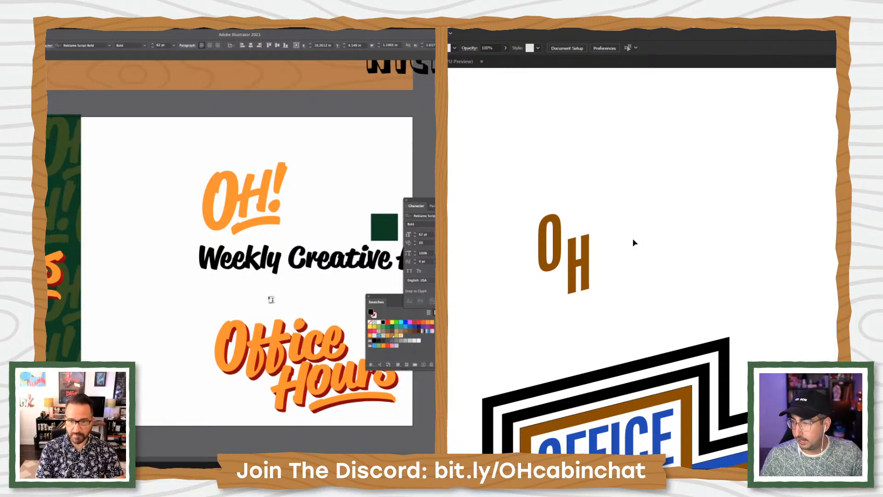
pyautogui.press('BackSpace')
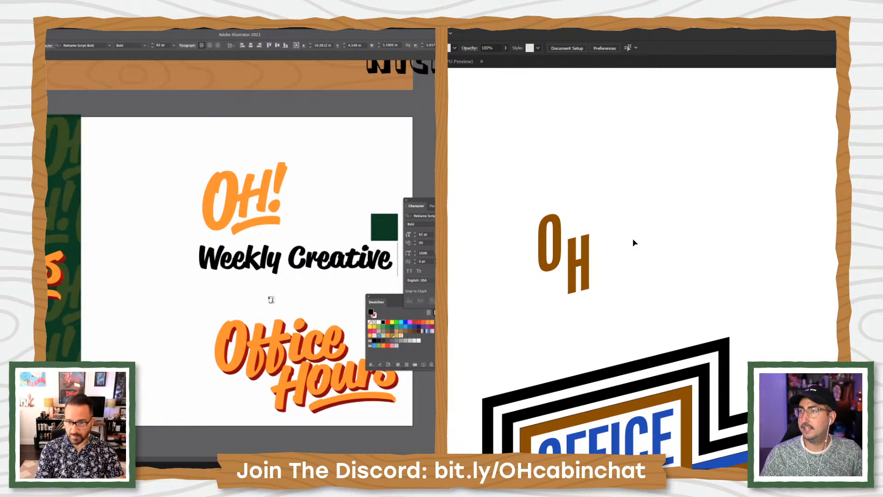
pyautogui.hotkey('ctrl', '=')
pyautogui.moveTo(579, 242); pyautogui.dragTo(451, 238)
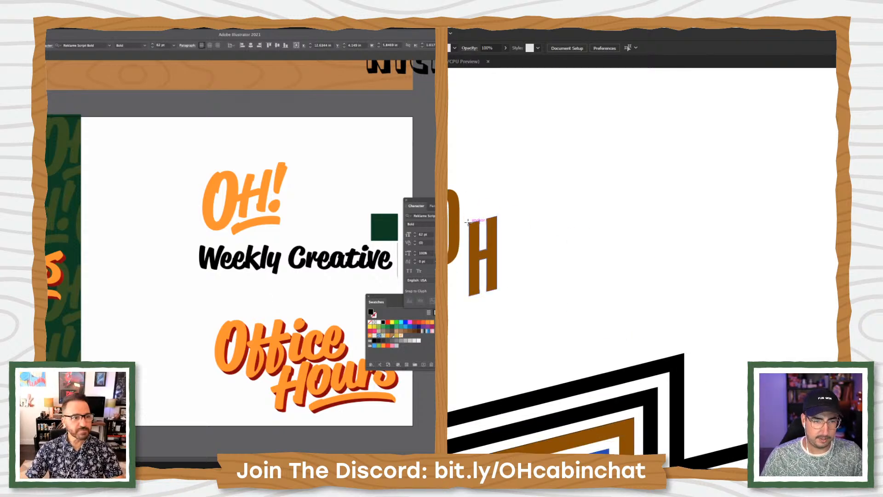
pyautogui.press('Escape')
# Copy the brown OFFICE frame straight up over the staggered OH letters and nudge the copy slightly upward
pyautogui.moveTo(481, 440); pyautogui.dragTo(486, 313)
pyautogui.click(132, 222)
pyautogui.moveTo(275, 271); pyautogui.dragTo(201, 277)
pyautogui.moveTo(491, 331); pyautogui.dragTo(506, 82)
pyautogui.click(324, 306)
pyautogui.moveTo(293, 314); pyautogui.dragTo(216, 344)
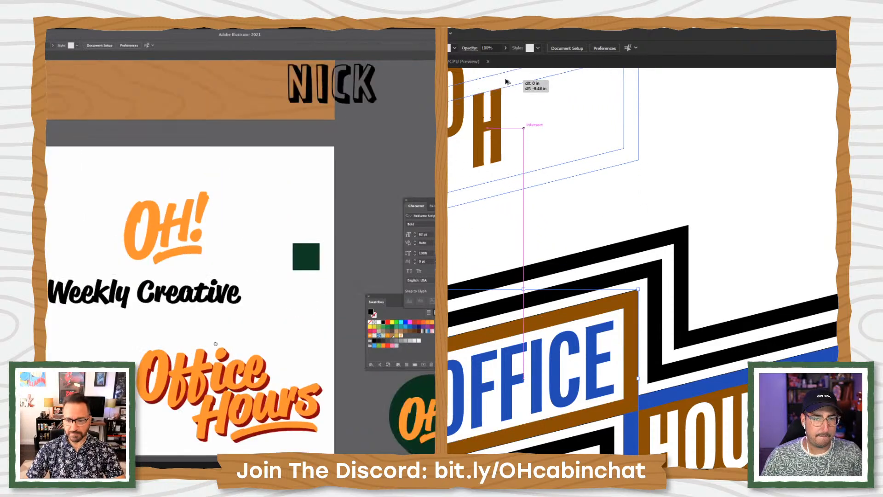
pyautogui.moveTo(506, 82); pyautogui.dragTo(506, 78)
pyautogui.moveTo(215, 343); pyautogui.dragTo(204, 333)
pyautogui.moveTo(507, 79); pyautogui.dragTo(506, 78)
pyautogui.moveTo(205, 333); pyautogui.dragTo(179, 322)
pyautogui.moveTo(575, 180); pyautogui.dragTo(581, 246)
pyautogui.moveTo(180, 322); pyautogui.dragTo(181, 327)
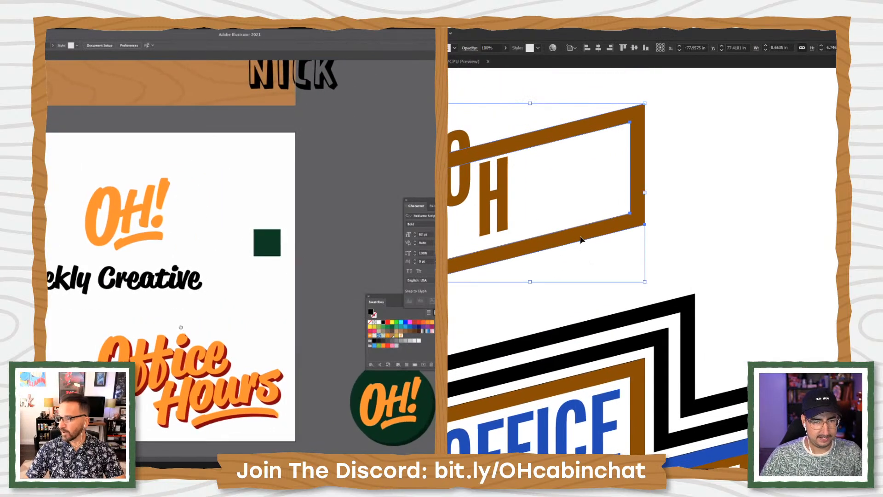
pyautogui.hotkey('shift', 'Up')
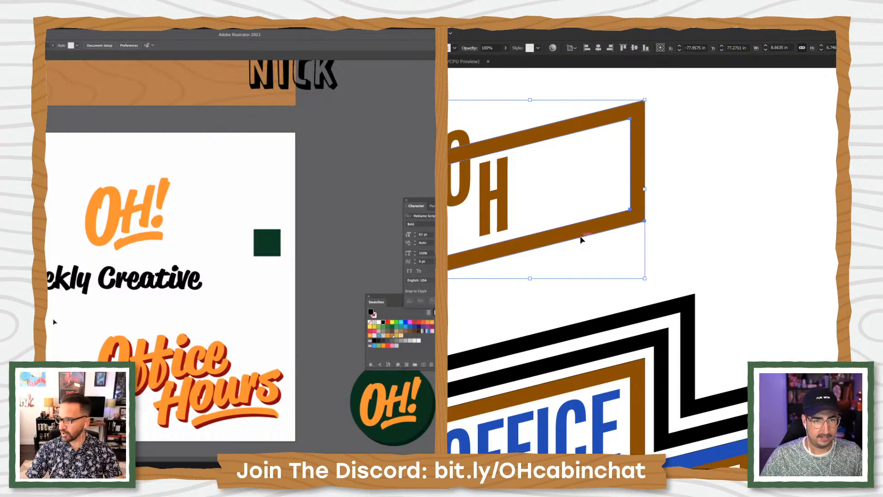
# Nudge the copied brown frame farther up over the staggered OH and move the "Weekly Creative" text slightly down
pyautogui.hotkey('shift', 'Up')
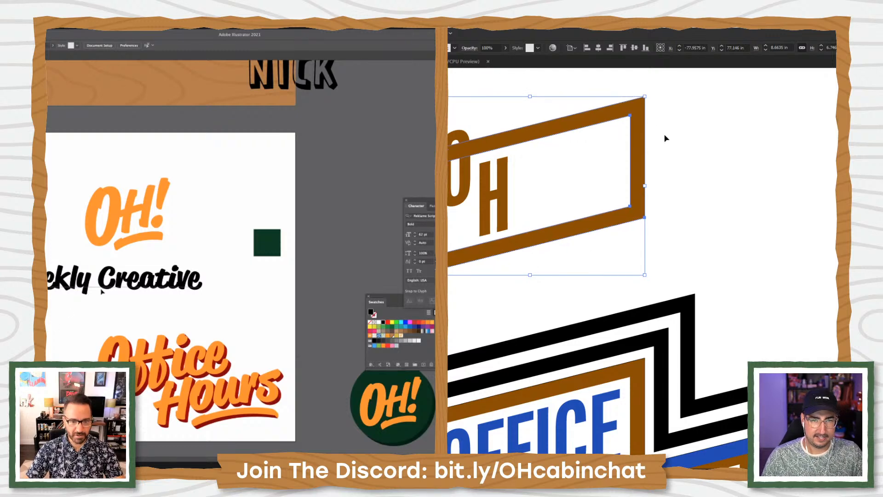
pyautogui.moveTo(200, 287); pyautogui.dragTo(208, 301)
# Try to scale the copied brown frame around the staggered OH letters
pyautogui.press('s')
pyautogui.moveTo(661, 97)
pyautogui.mouseDown()
pyautogui.moveTo(626, 125)
pyautogui.moveTo(661, 105)
pyautogui.mouseUp()
pyautogui.hotkey('ctrl', 'z')
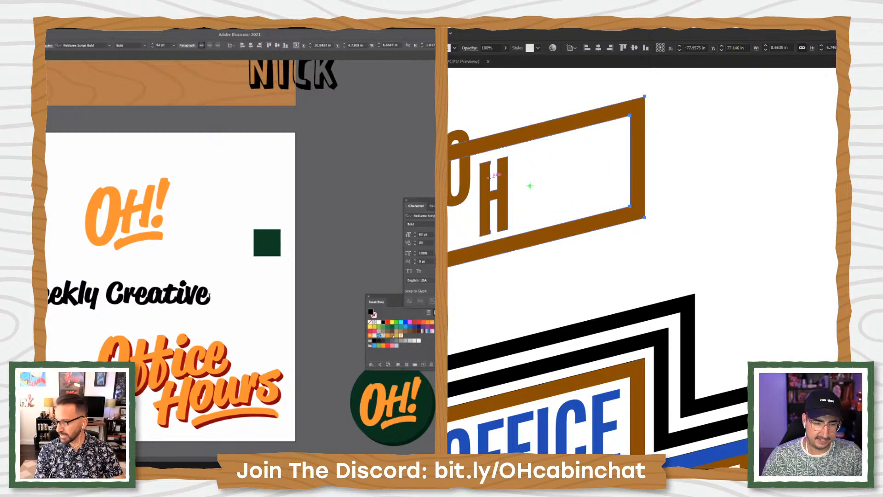
# Finish editing the "Weekly Creative" text and deselect it
pyautogui.press('Delete')
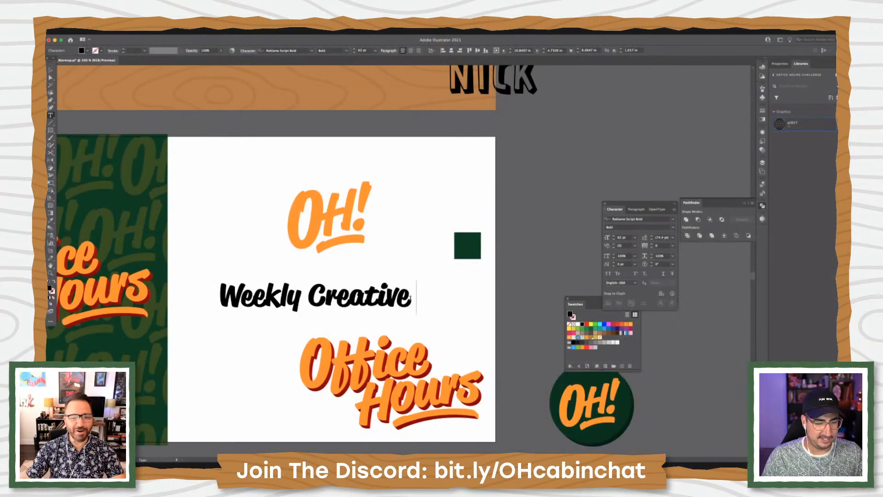
pyautogui.click(49, 71)
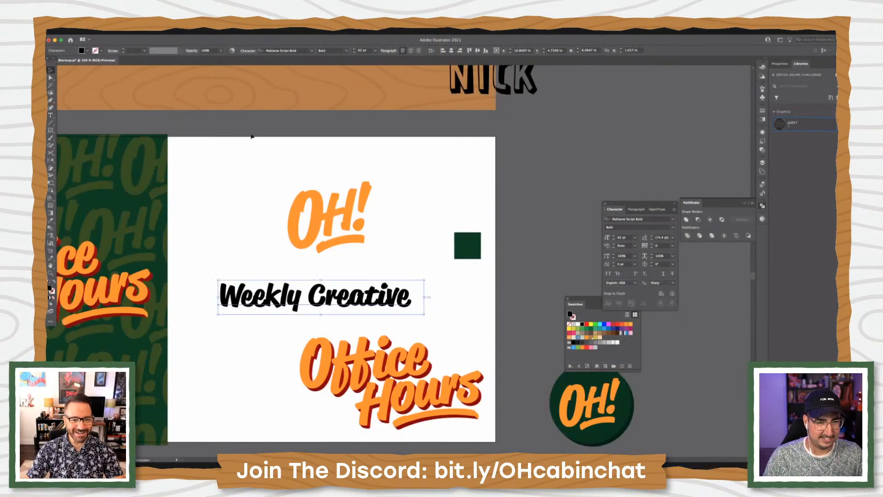
pyautogui.click(244, 138)
pyautogui.moveTo(242, 138); pyautogui.dragTo(317, 166)
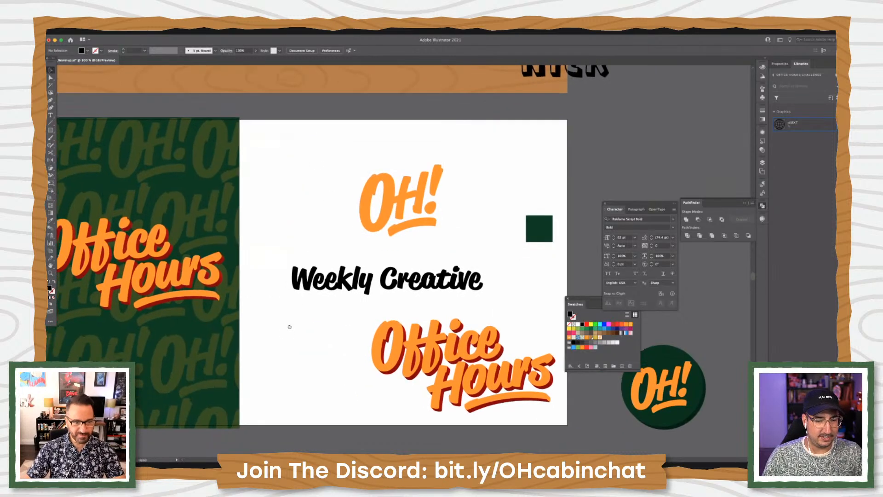
pyautogui.moveTo(289, 327); pyautogui.dragTo(346, 334)
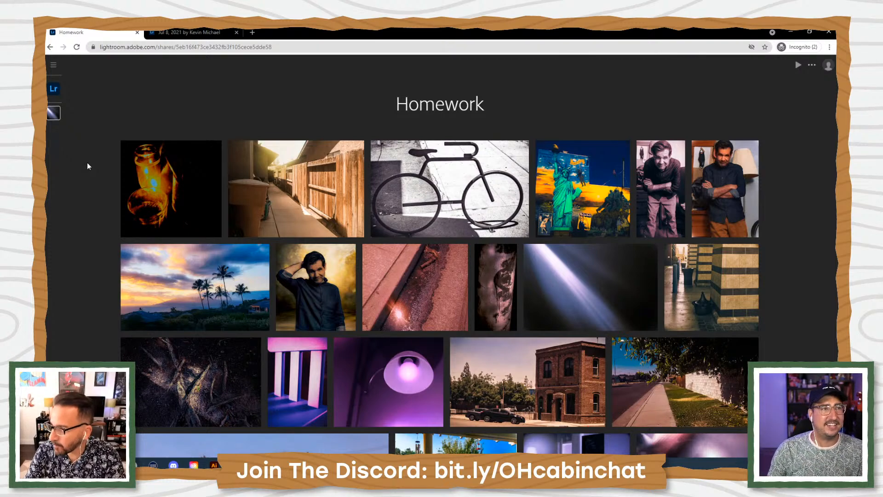
# Switch to the Homework album in Lightroom on the web and view the wooden-fence alley photo at full size
pyautogui.scroll(-2, 87, 166)
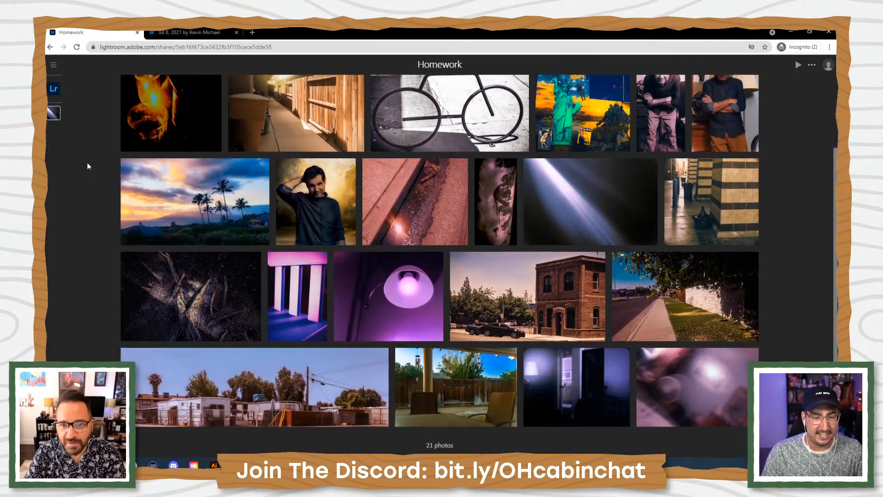
pyautogui.scroll(1, 86, 166)
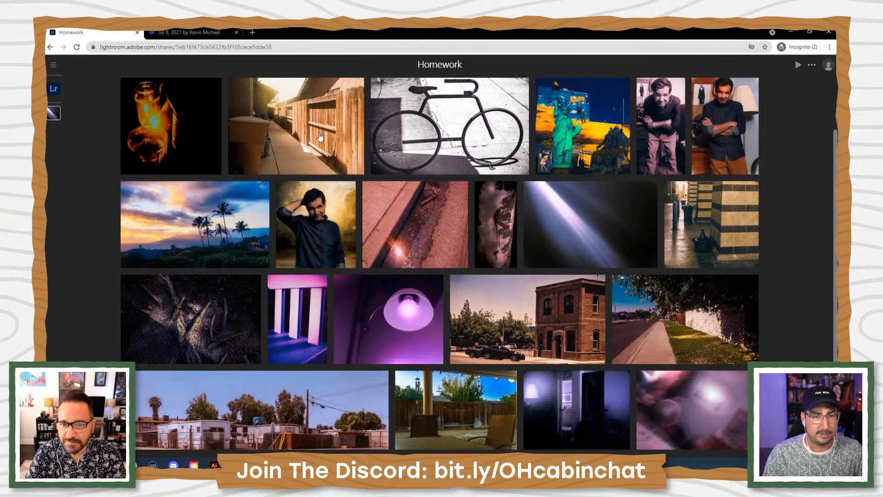
pyautogui.click(320, 137)
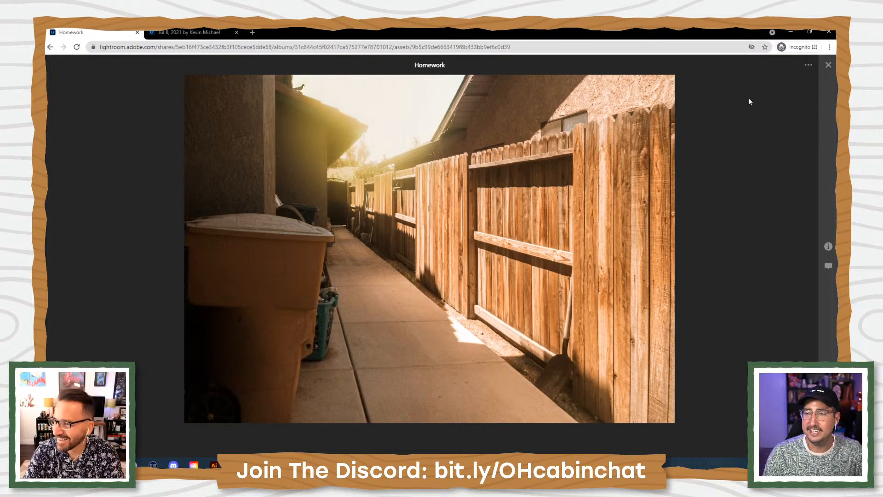
pyautogui.click(828, 65)
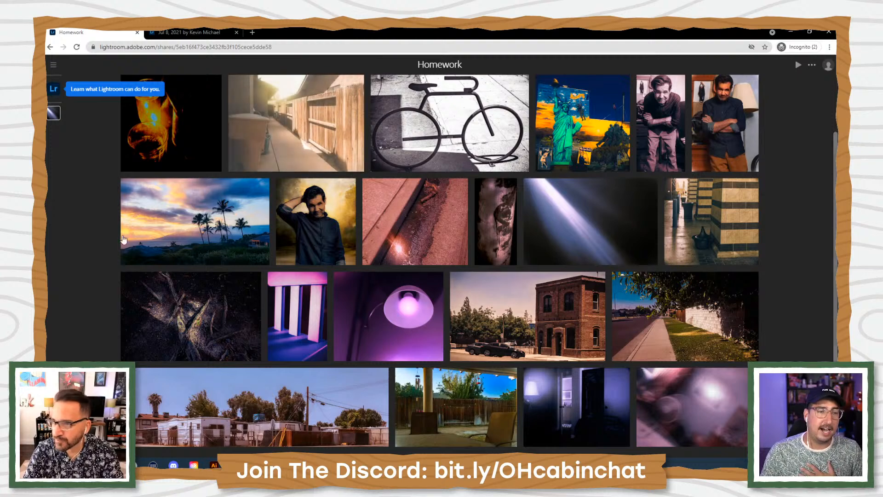
pyautogui.scroll(2, 91, 244)
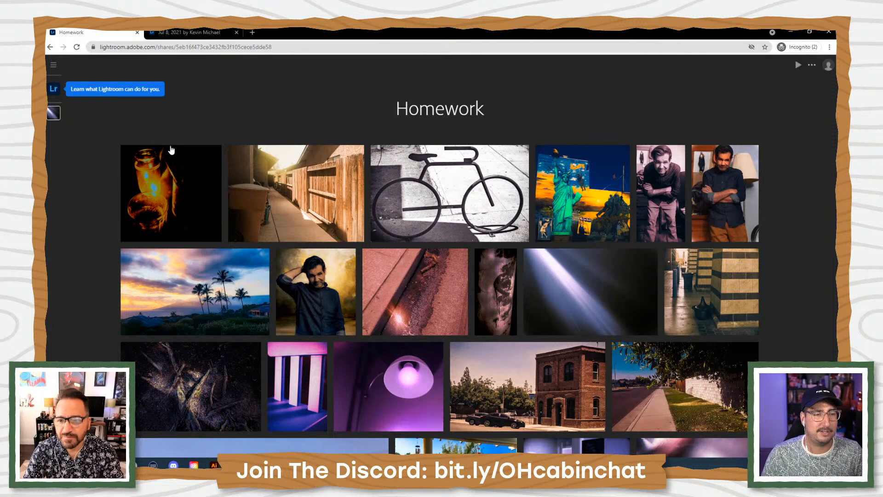
# Switch to the Jul 8, 2021 album and view the red incline car and the Pennsylvania locomotive photos at full size
pyautogui.click(198, 35)
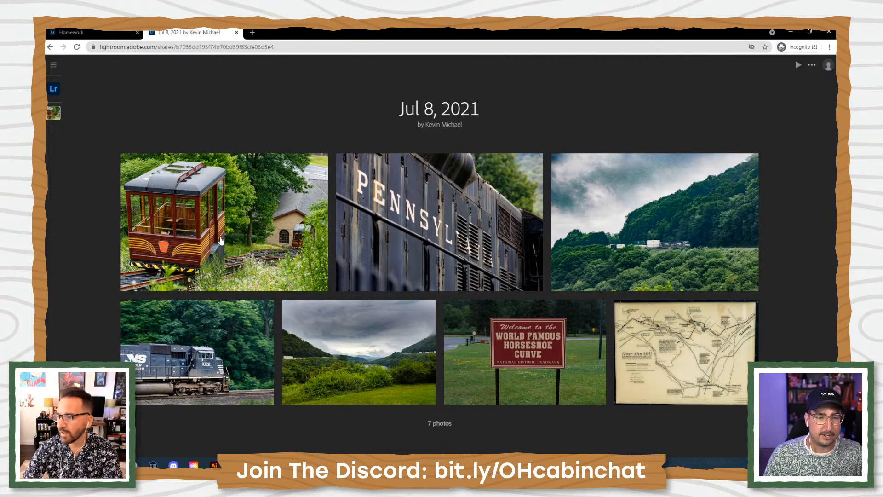
pyautogui.click(220, 236)
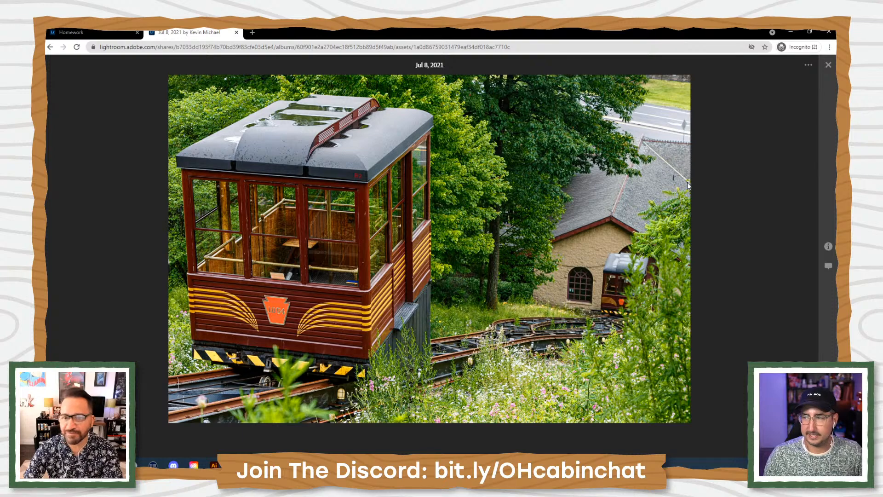
pyautogui.click(827, 65)
pyautogui.click(417, 235)
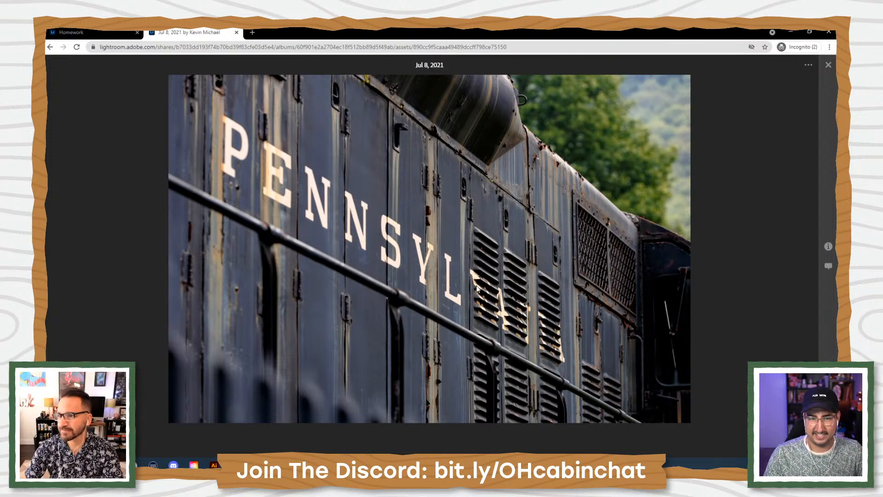
pyautogui.click(828, 65)
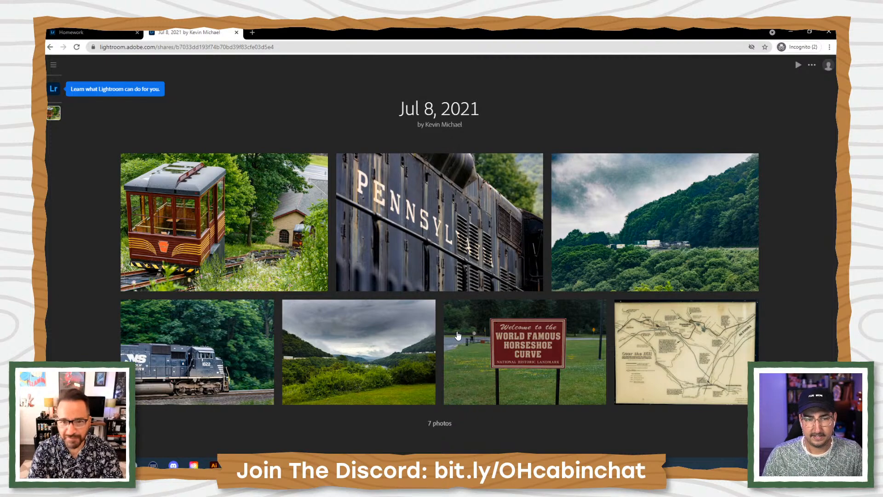
pyautogui.click(192, 270)
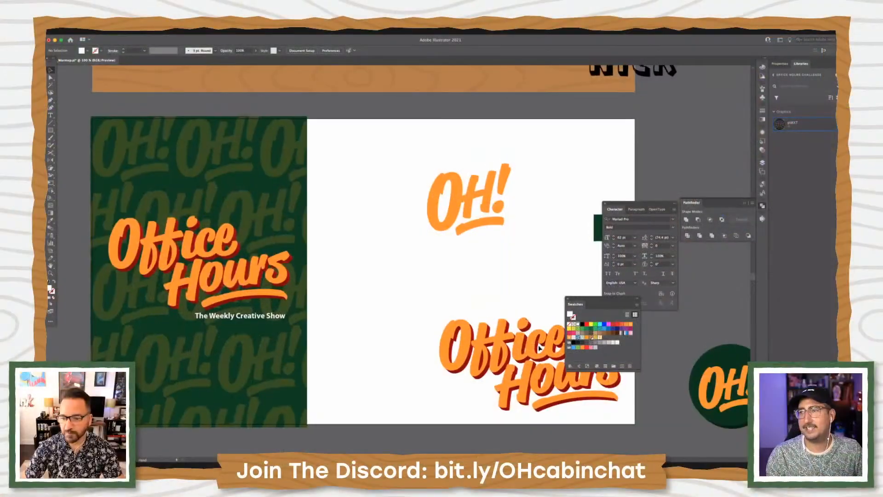
# Back in Illustrator, move the round green OH! badge onto the white area beside the dark green patterned panel and deselect it
pyautogui.hscroll(3, 665, 338)
pyautogui.moveTo(735, 414); pyautogui.dragTo(339, 259)
pyautogui.moveTo(442, 303); pyautogui.dragTo(472, 304)
pyautogui.hscroll(-3, 473, 304)
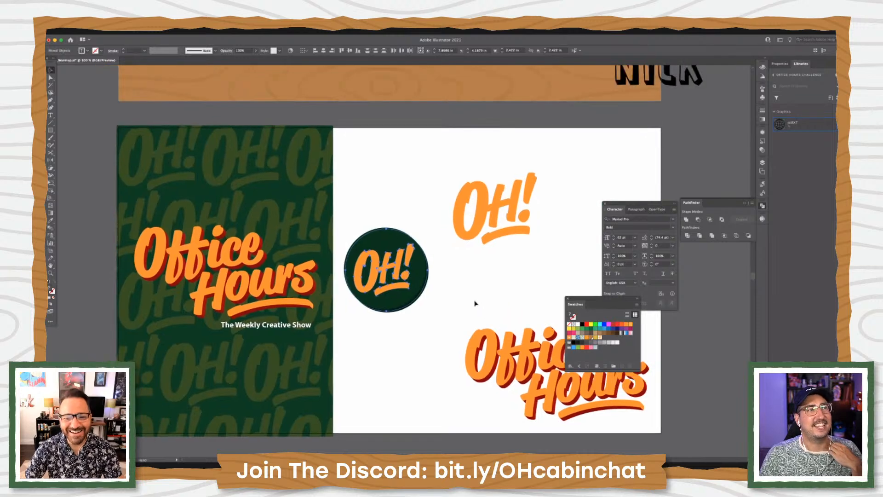
pyautogui.click(473, 300)
pyautogui.hscroll(-3, 360, 334)
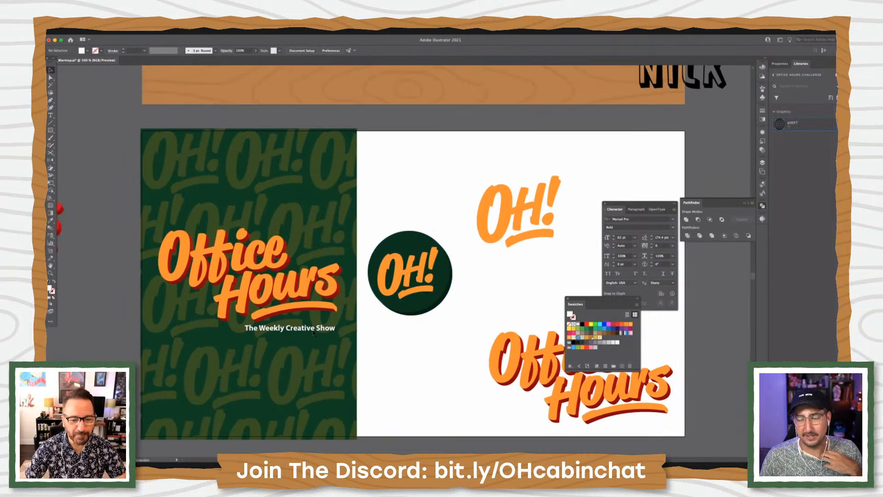
pyautogui.moveTo(314, 333); pyautogui.dragTo(423, 378)
pyautogui.click(434, 383)
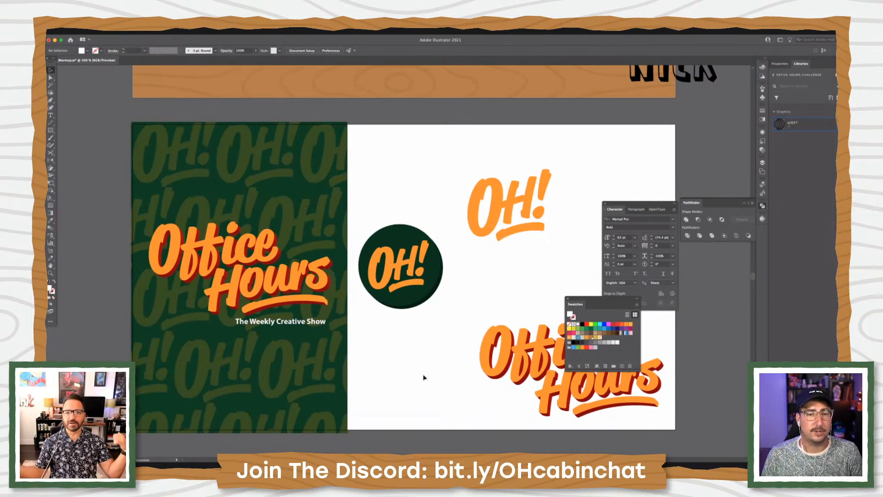